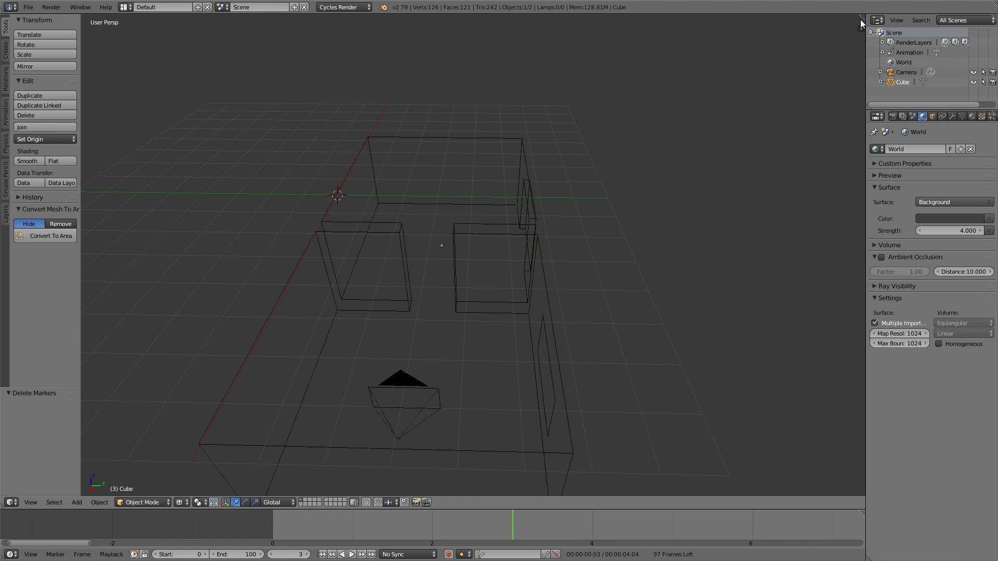
- Split the 3D viewport horizontally and show the World shader nodes in the upper area
left_click_drag(863, 17, 754, 299)
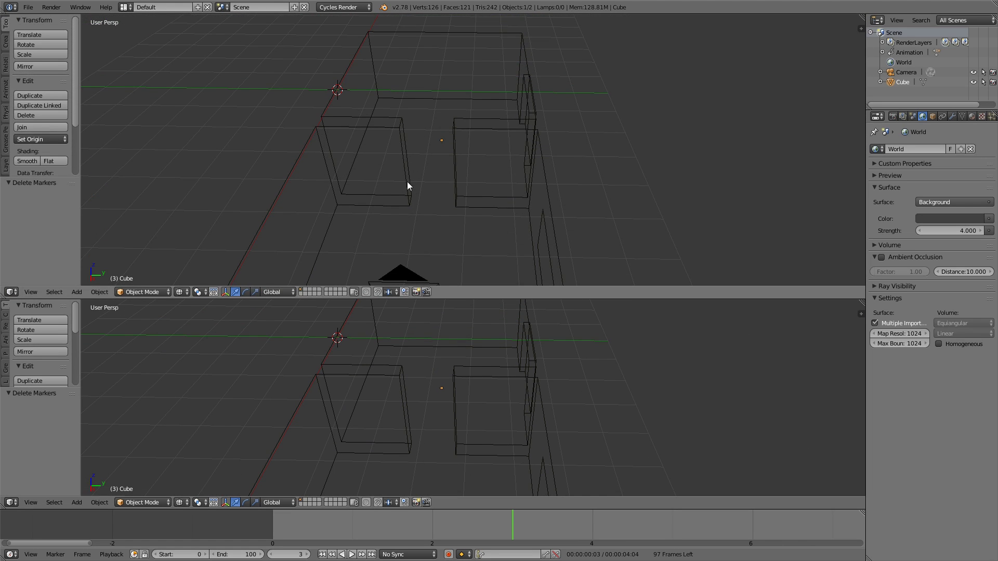
key("shift+F3")
left_click_drag(505, 127, 475, 196)
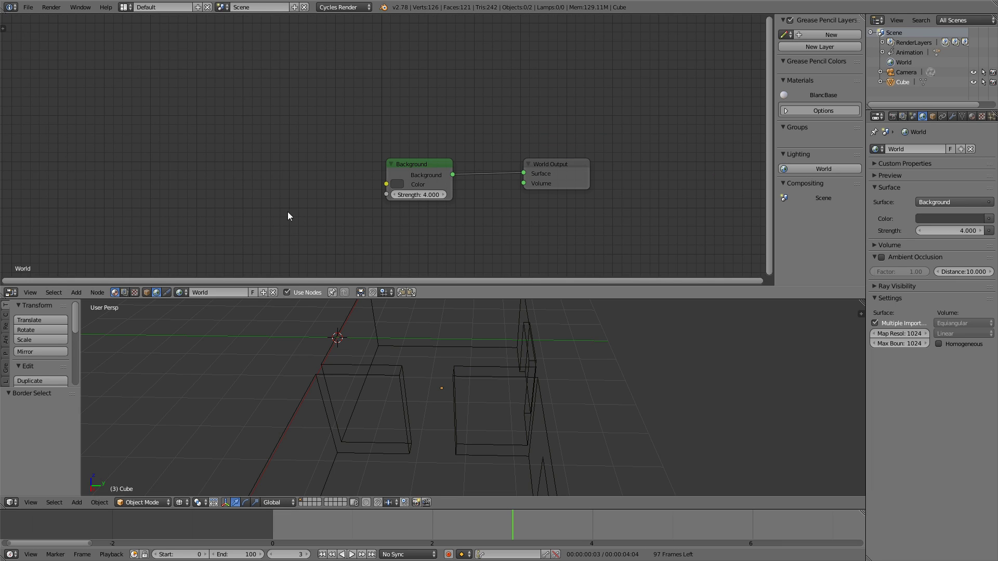
- Add an Environment Texture node and connect its Color output to the Background node's Color input
key("shift+a")
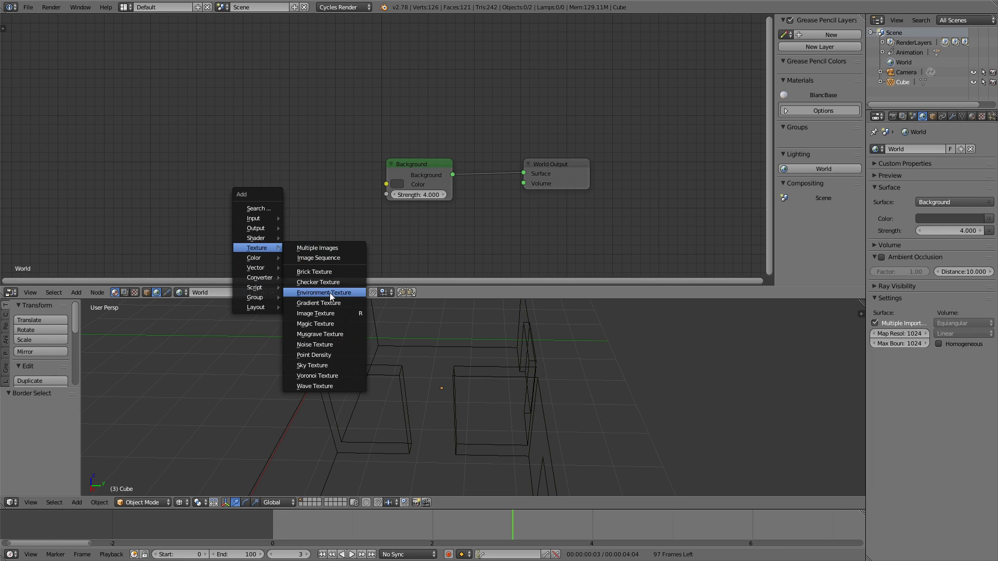
left_click(319, 288)
left_click(345, 166)
left_click_drag(335, 167, 391, 185)
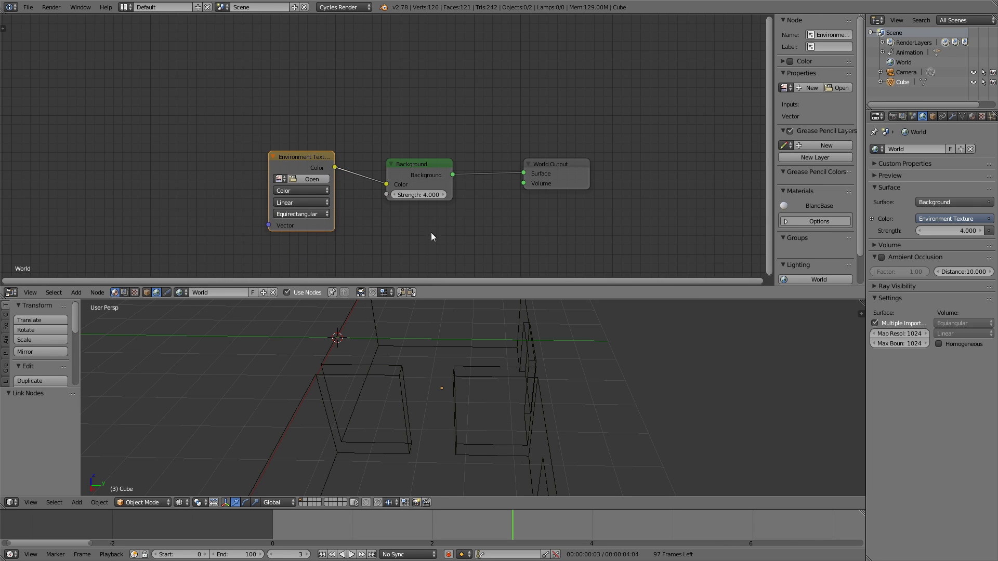
- Load the 1k HDR image from the hdr library's dry_field folder into the Environment Texture node
middle_click_drag(329, 145, 406, 141)
left_click(391, 151)
left_click(387, 175)
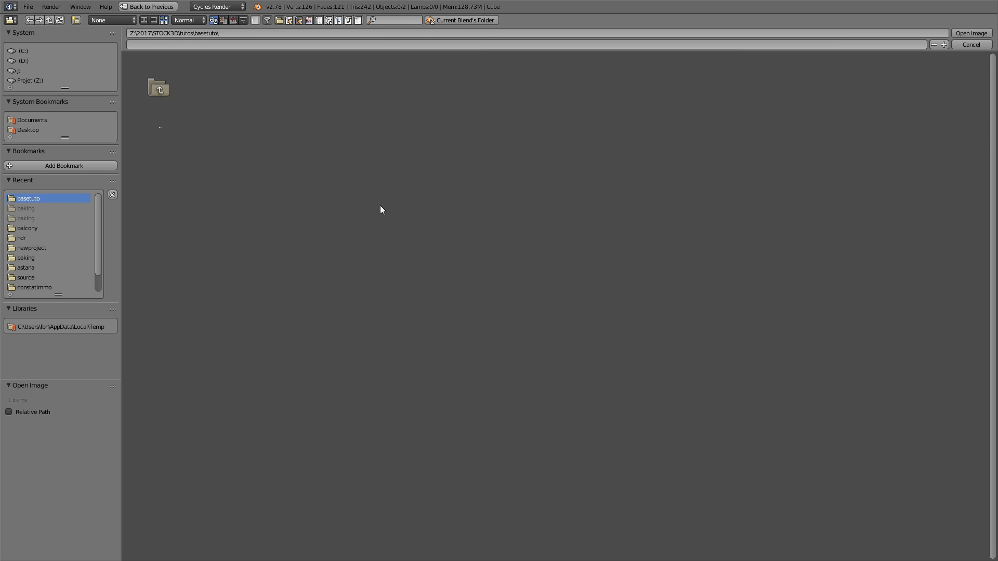
left_click(28, 239)
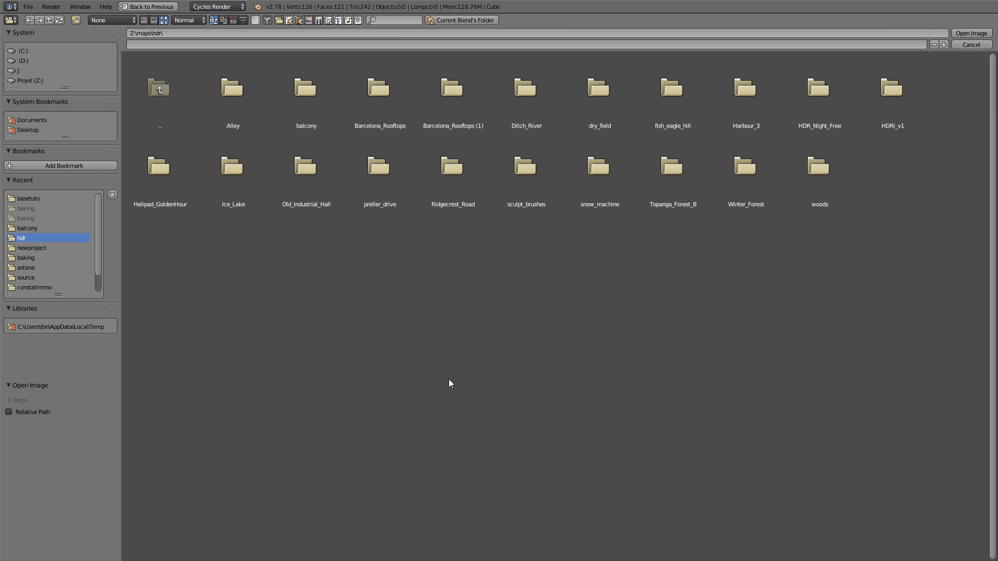
left_click(599, 92)
left_click(239, 94)
left_click(970, 34)
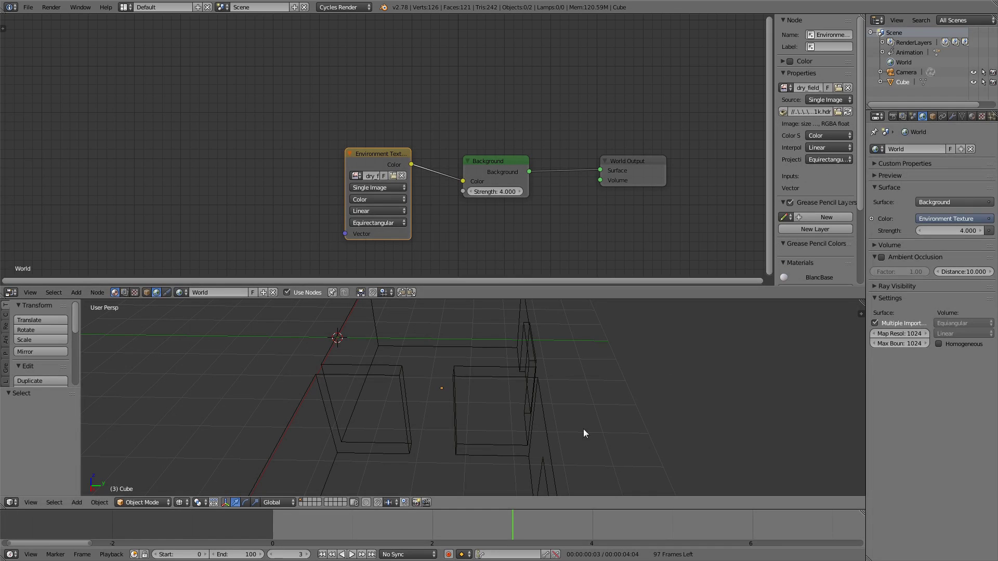
- Add Texture Coordinate and Mapping nodes to the Environment Texture and set the Mapping's Z rotation to 286°
key("ctrl+t")
middle_click_drag(377, 179, 582, 119)
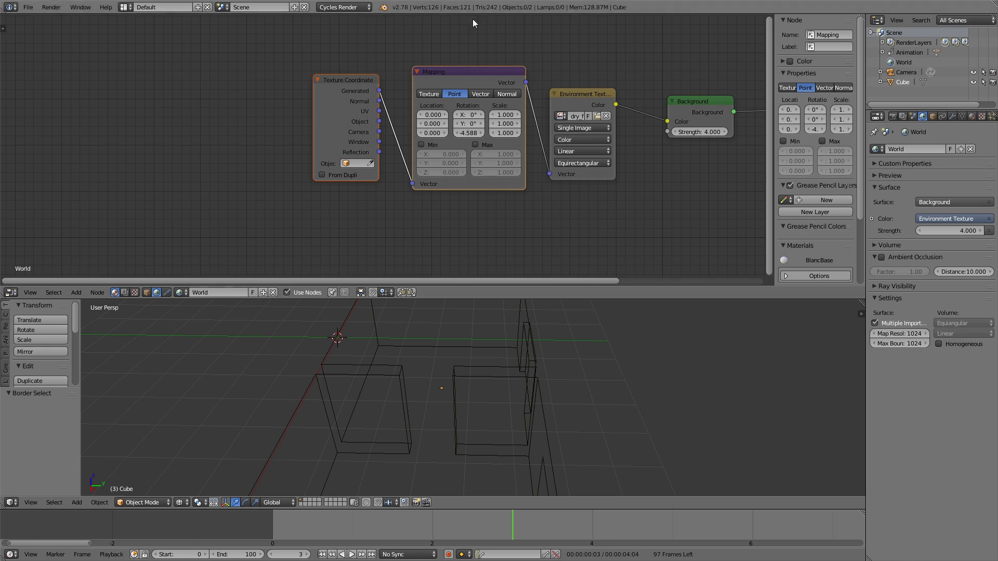
left_click_drag(472, 135, 467, 135)
left_click(471, 134)
double_click(470, 133)
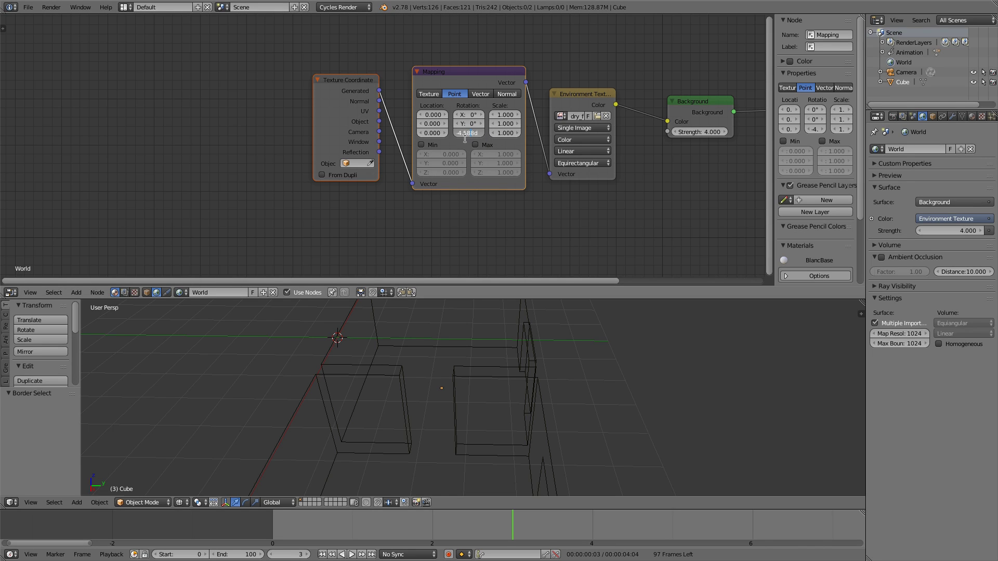
key("End")
key("shift+Home")
type("2")
- Look through the camera in the lower viewport and display the room with Rendered shading
scroll(471, 340, "up", 4)
scroll(474, 359, "down", 3)
key("q")
left_click(373, 390)
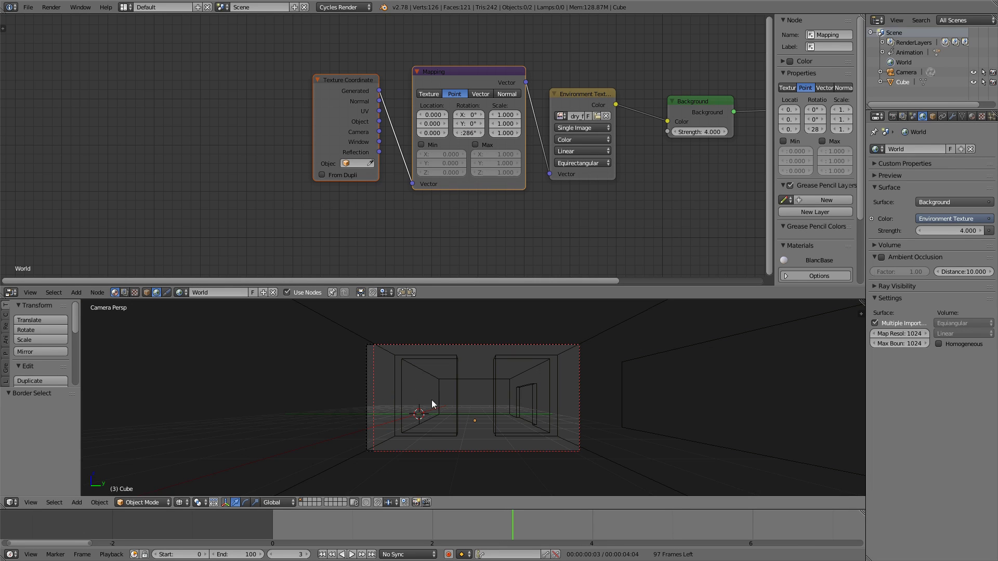
key("z")
left_click(593, 341)
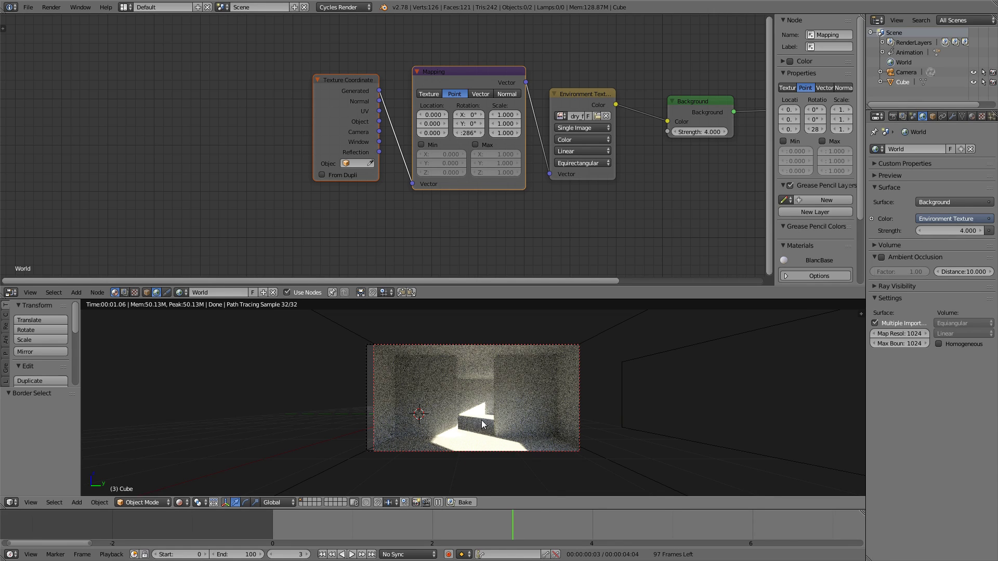
- Set the preview sampling to 0 samples, let the rendered preview refine, and return the viewport to wireframe
left_click(893, 118)
left_click(894, 212)
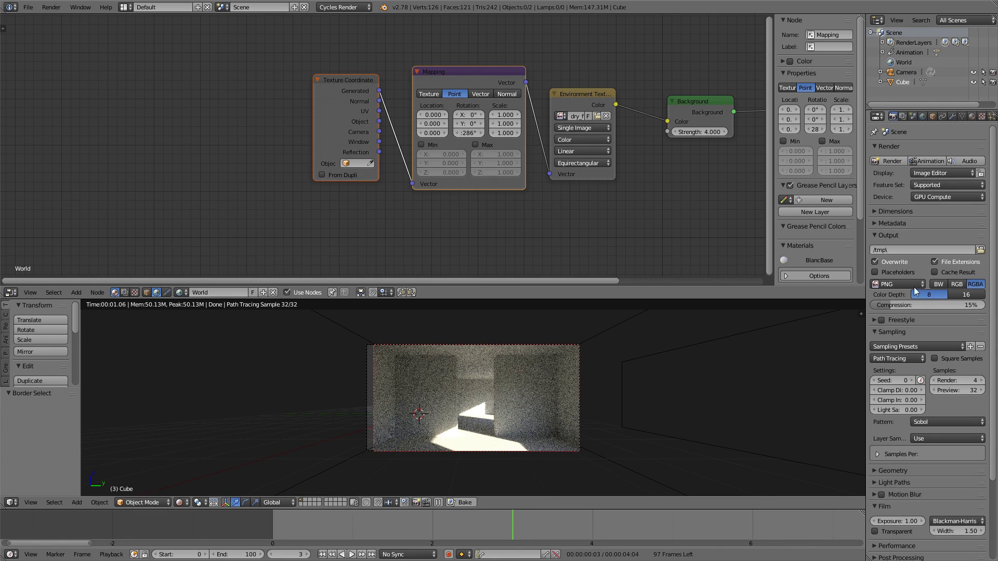
left_click(959, 390)
type("0")
key("Return")
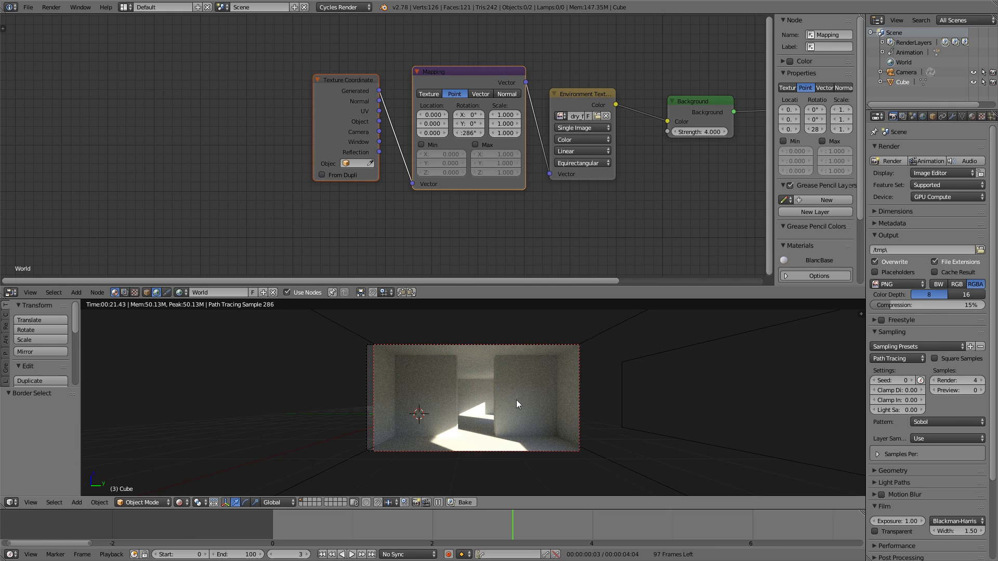
key("z")
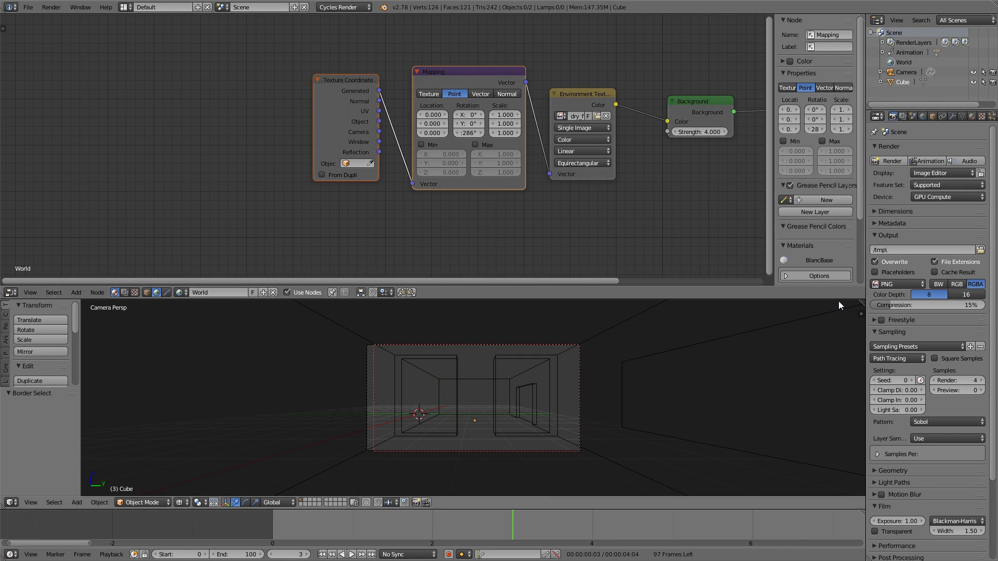
- Add a camera in top view and move it to the middle of the left room, about X 2.58, Y 3.03
key("ctrl+alt+space")
key("KP_7")
scroll(524, 364, "down", 4)
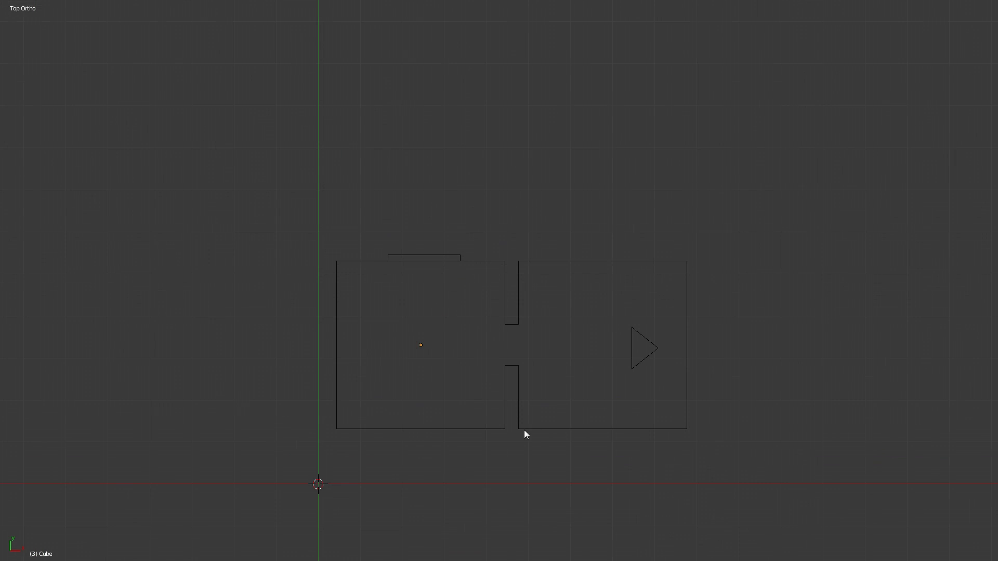
key("shift+a")
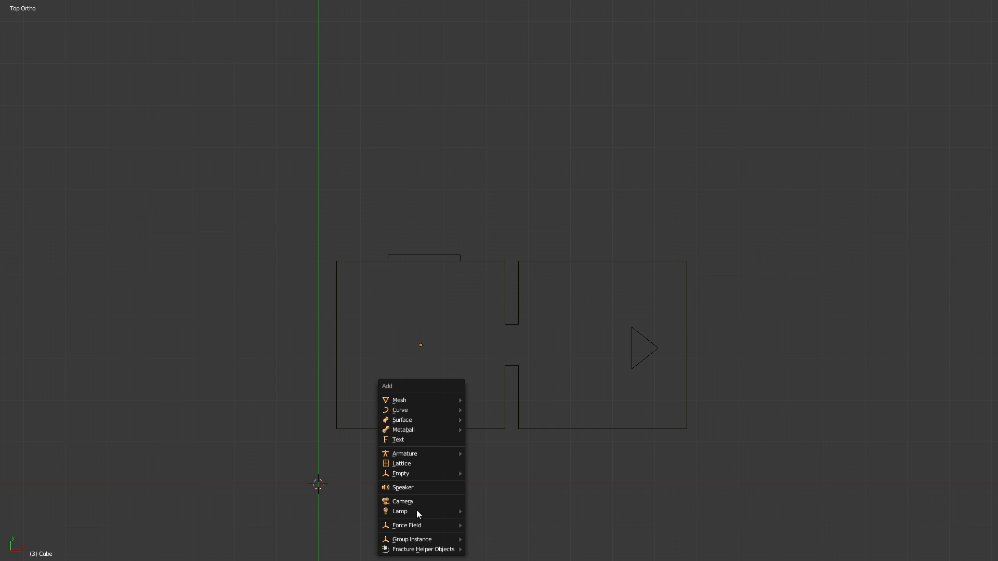
left_click(412, 500)
key("g")
left_click(466, 397)
key("ctrl+alt+space")
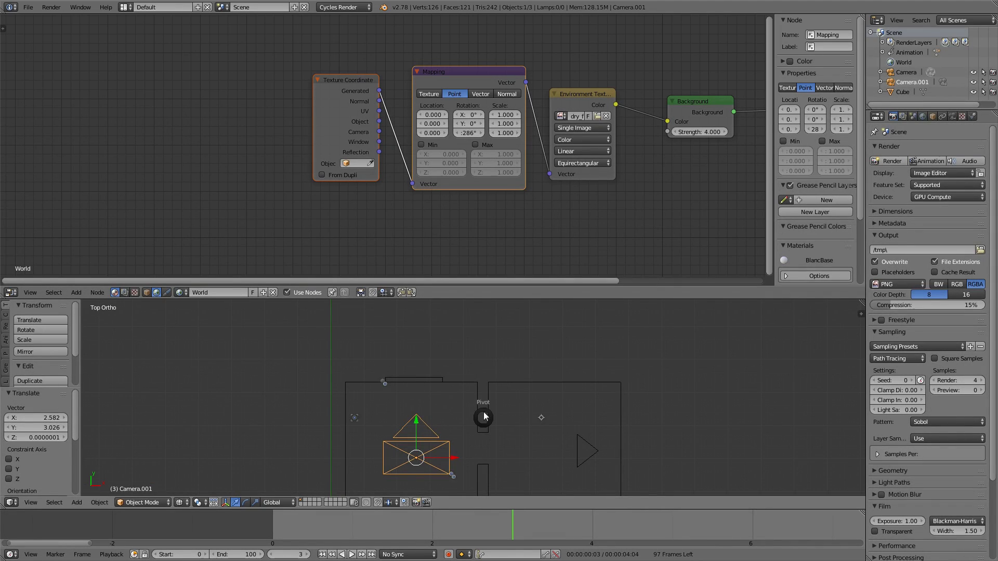
- Set the new camera's lens to Panoramic with the Equirectangular type
left_click(953, 117)
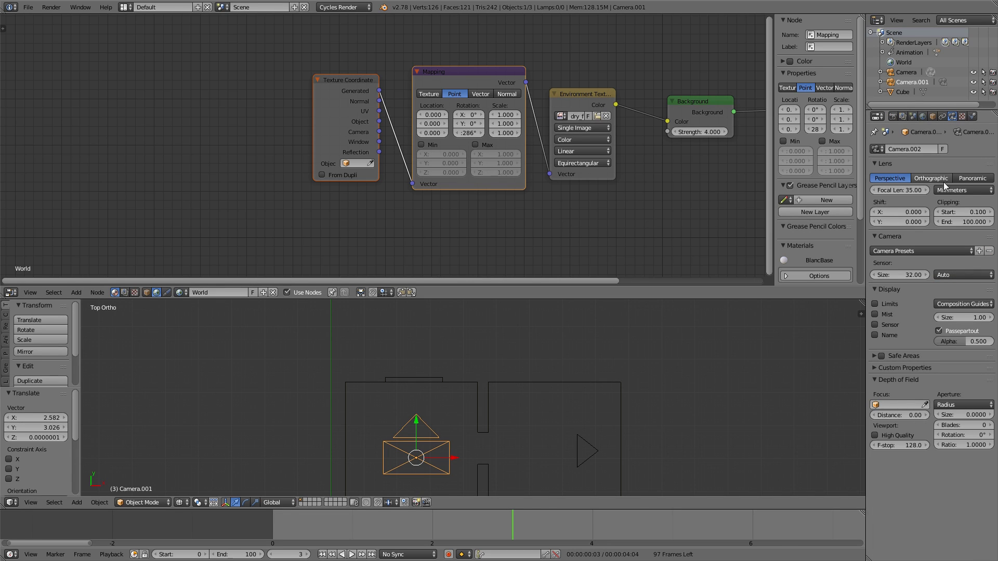
left_click(974, 178)
left_click(952, 190)
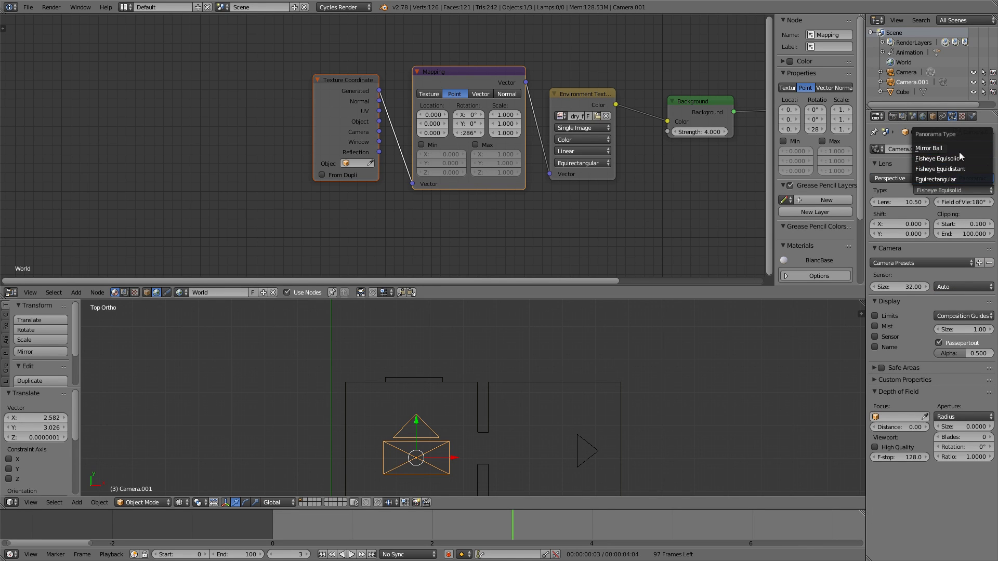
key("Escape")
left_click(946, 189)
left_click(926, 181)
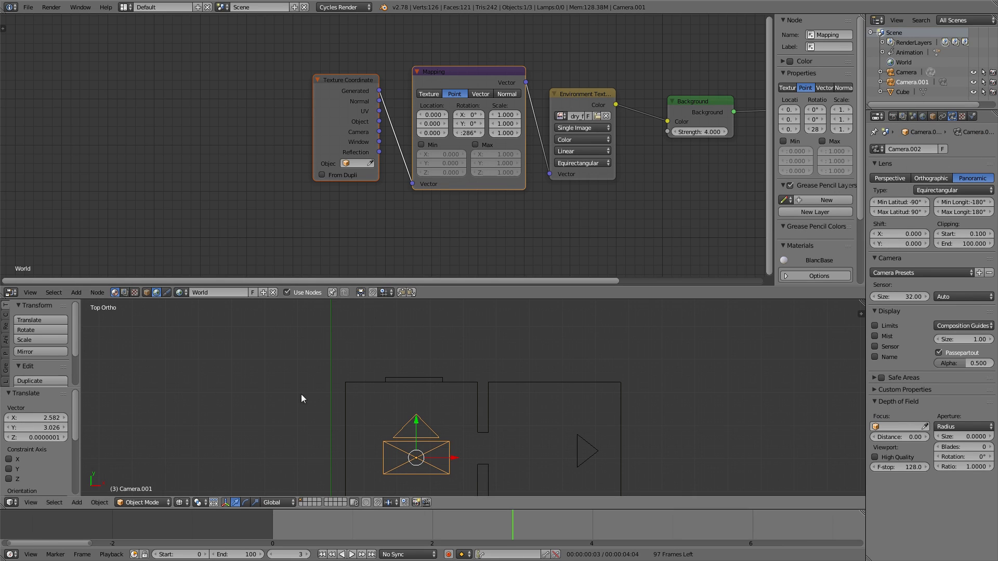
- Rename the panoramic camera's data block to probe.001
type("probe")
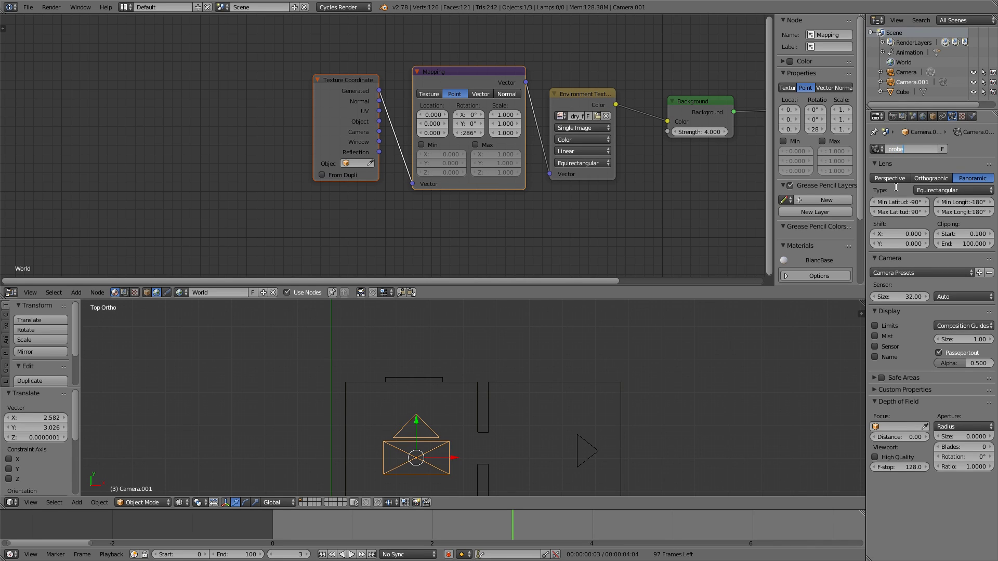
type(".001")
key("Return")
- Make a linked duplicate of the panoramic camera about 4.1 units along X, into the right room
middle_click_drag(565, 405, 528, 353, "shift")
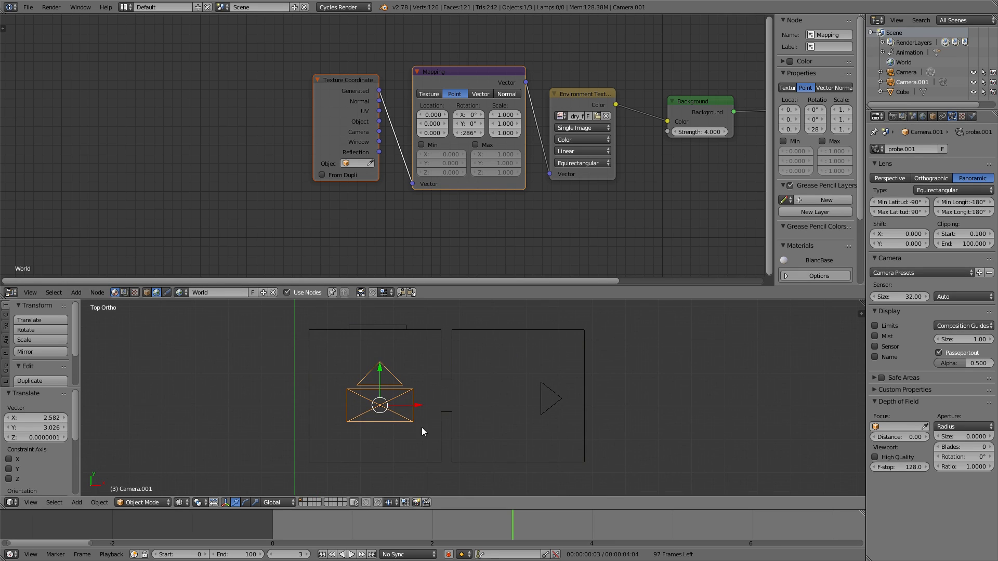
key("alt+d")
key("x")
left_click(553, 448)
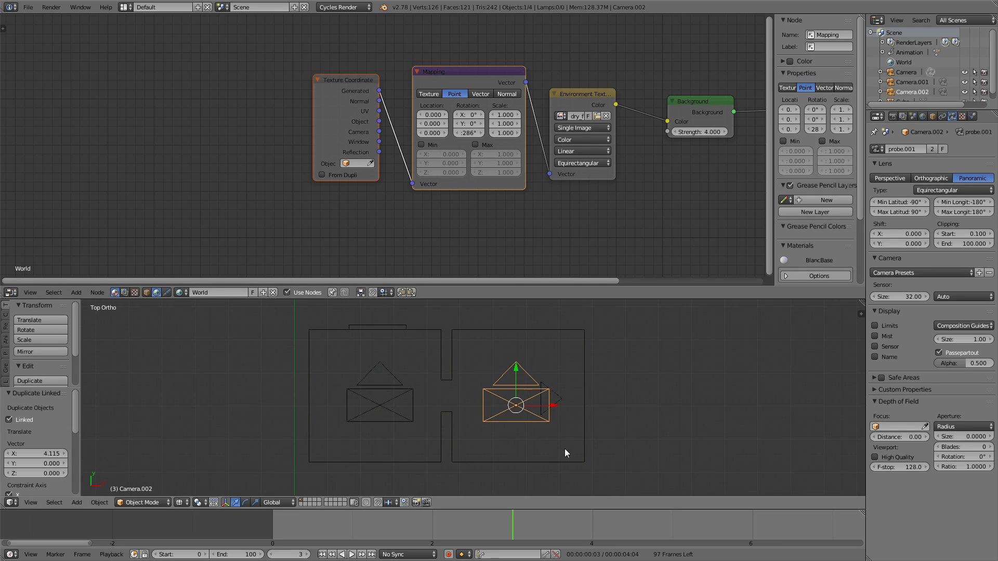
- Rename the camera object in the right room to probe.002
right_click(380, 392)
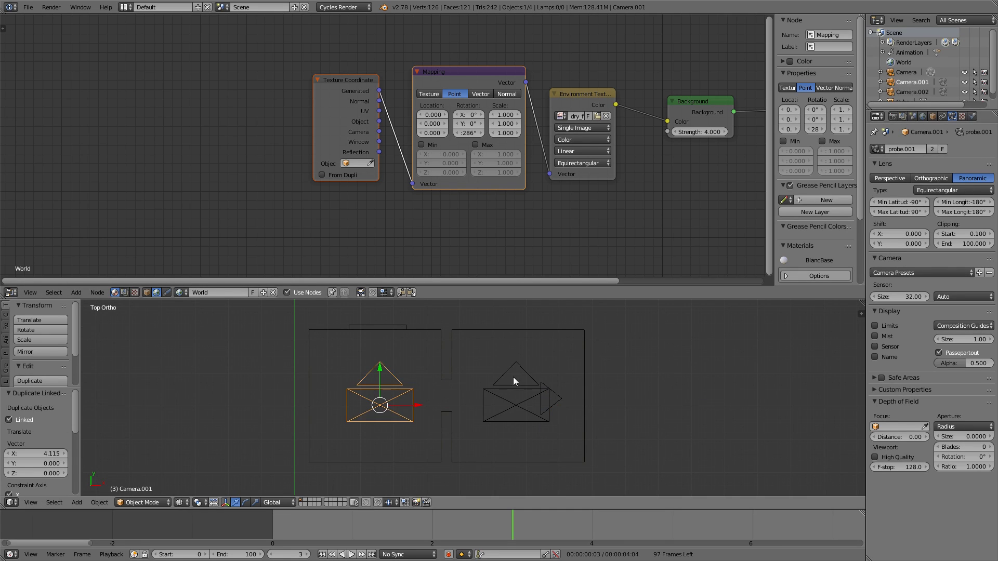
right_click(504, 407)
left_click(933, 116)
double_click(924, 149)
type("probe")
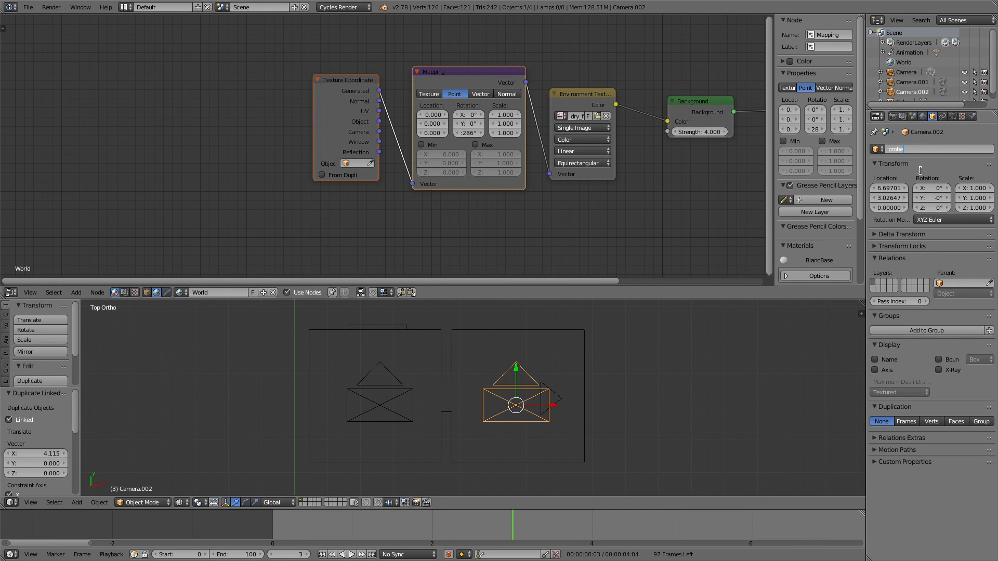
key("Return")
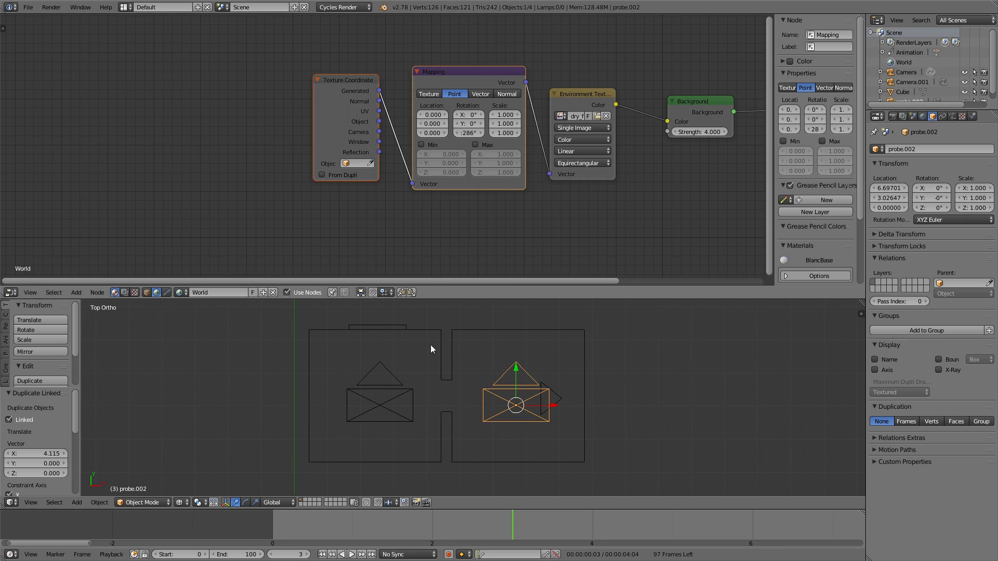
- Rename the panoramic camera object in the left room to probe.001
right_click(380, 393)
double_click(914, 150)
type("probe")
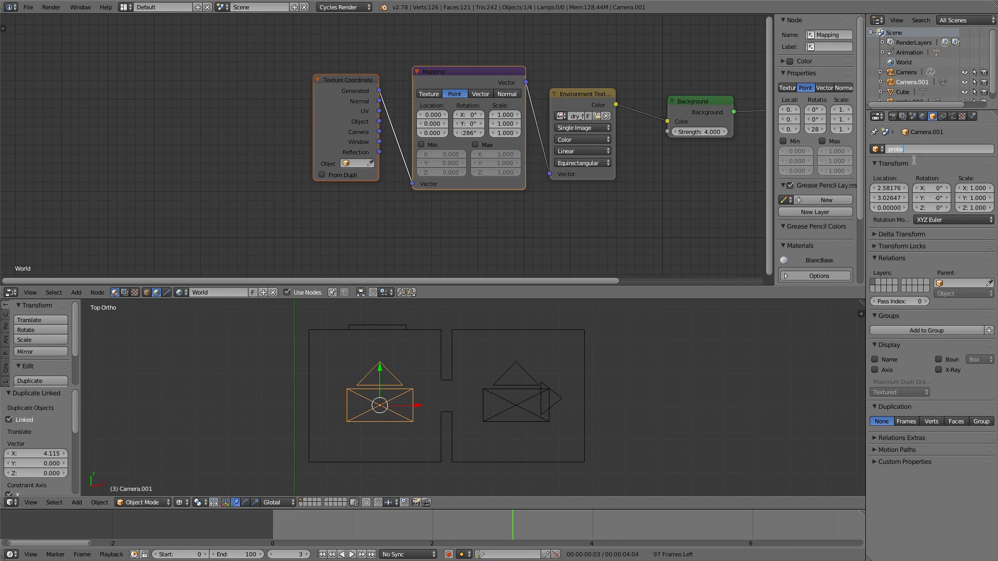
type(".001")
key("Return")
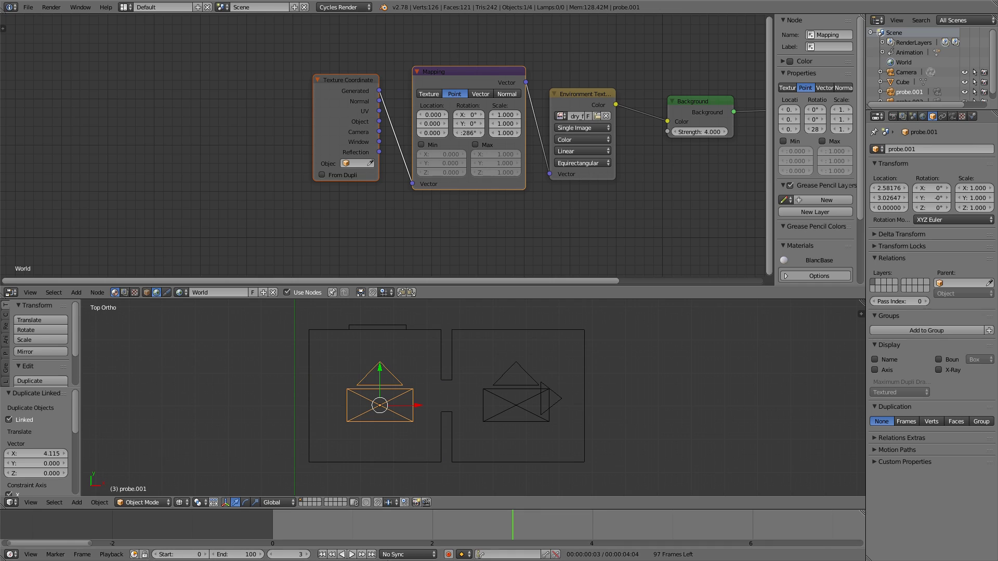
- Set the animation range to start at frame 1 and end at frame 3
left_click(204, 555)
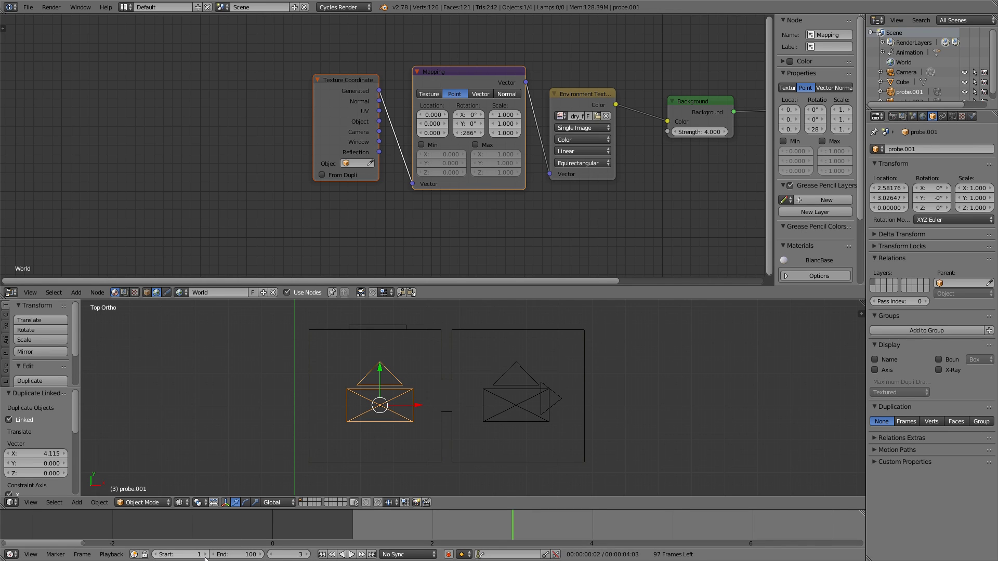
left_click(234, 555)
type("3")
key("Return")
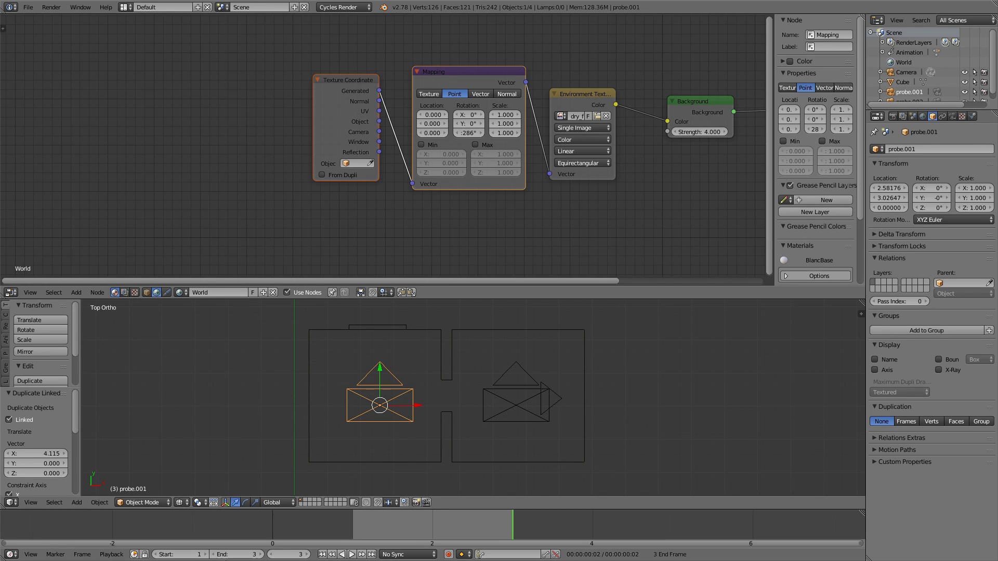
- Add a timeline marker at frame 1 and bind the probe.001 camera to it
left_click(361, 518)
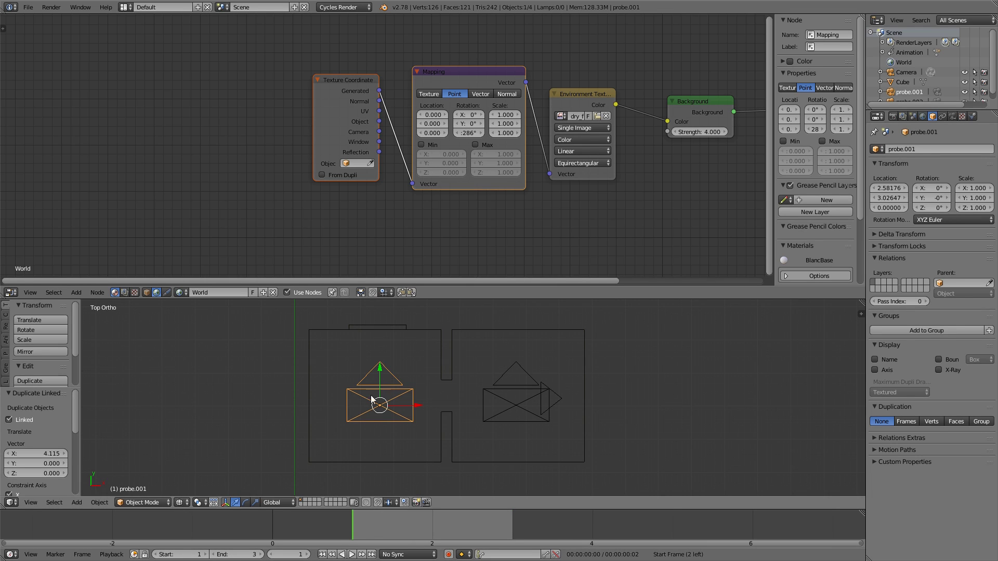
key("m")
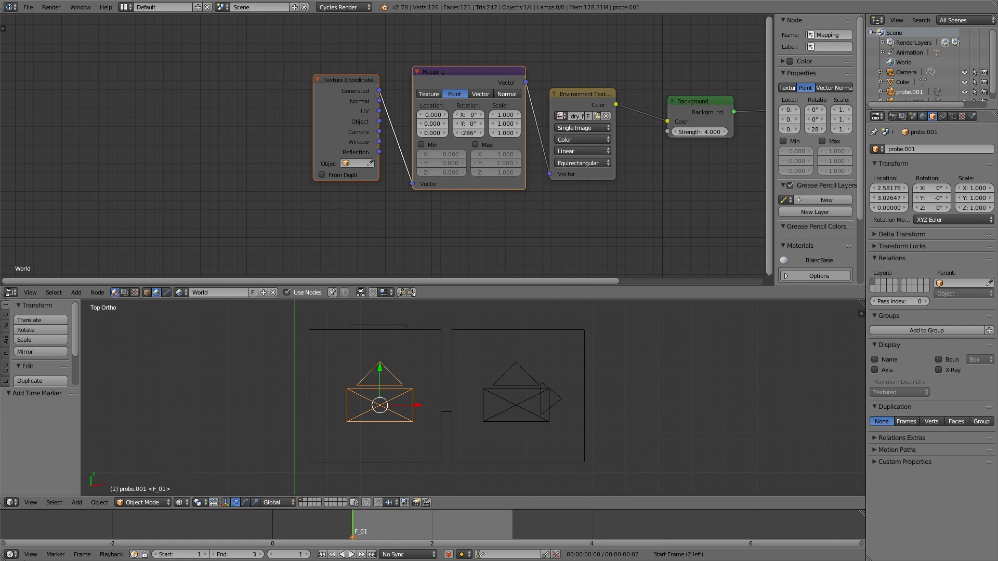
left_click(31, 555)
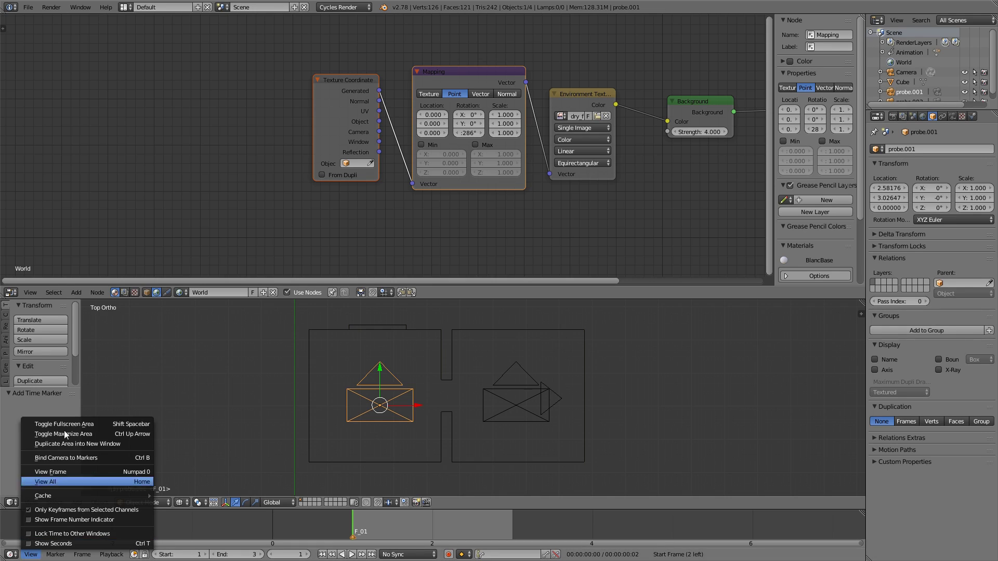
left_click(86, 458)
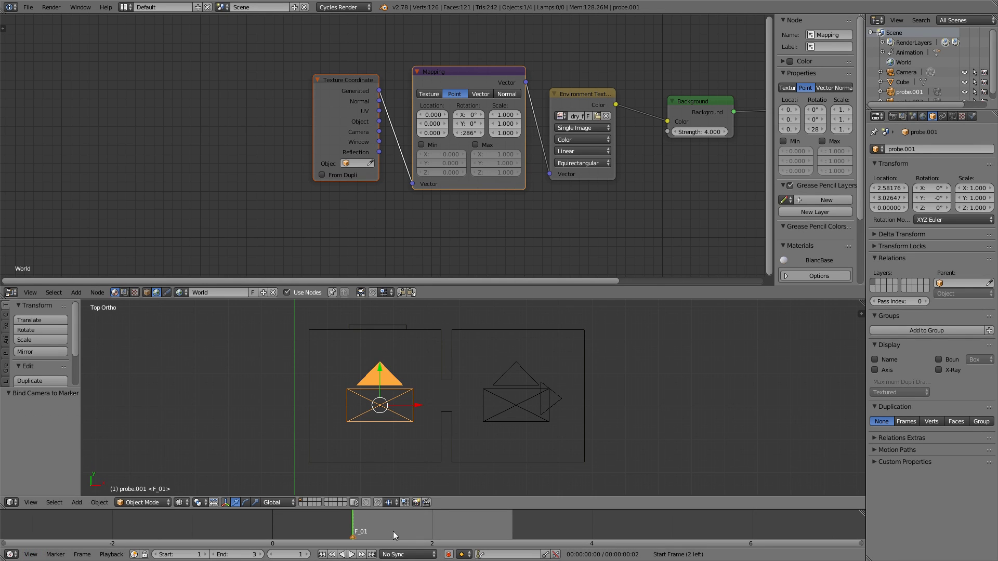
- Add a timeline marker at frame 2 and bind the probe.002 camera to it
left_click(433, 530)
right_click(509, 369)
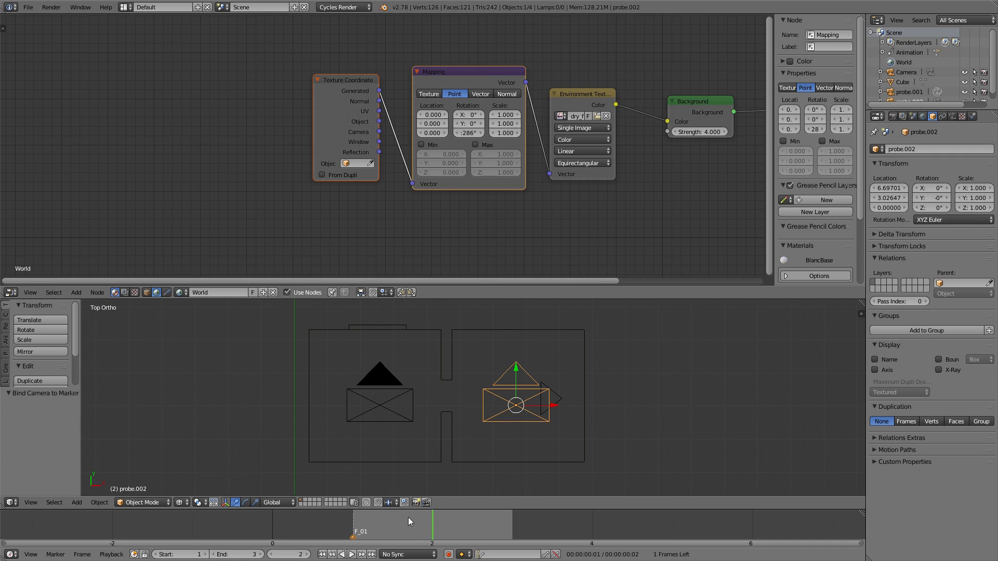
key("m")
left_click(31, 555)
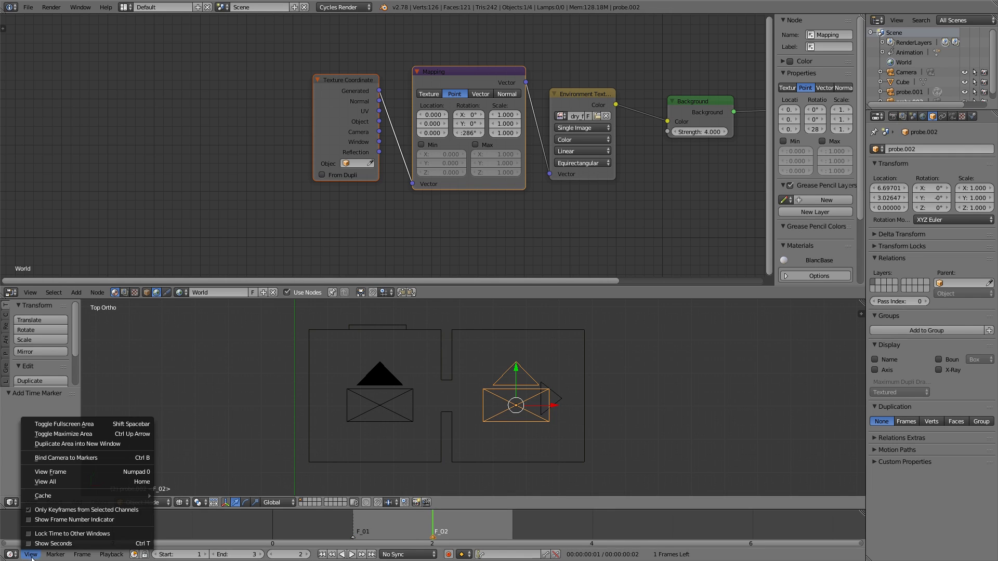
left_click(73, 458)
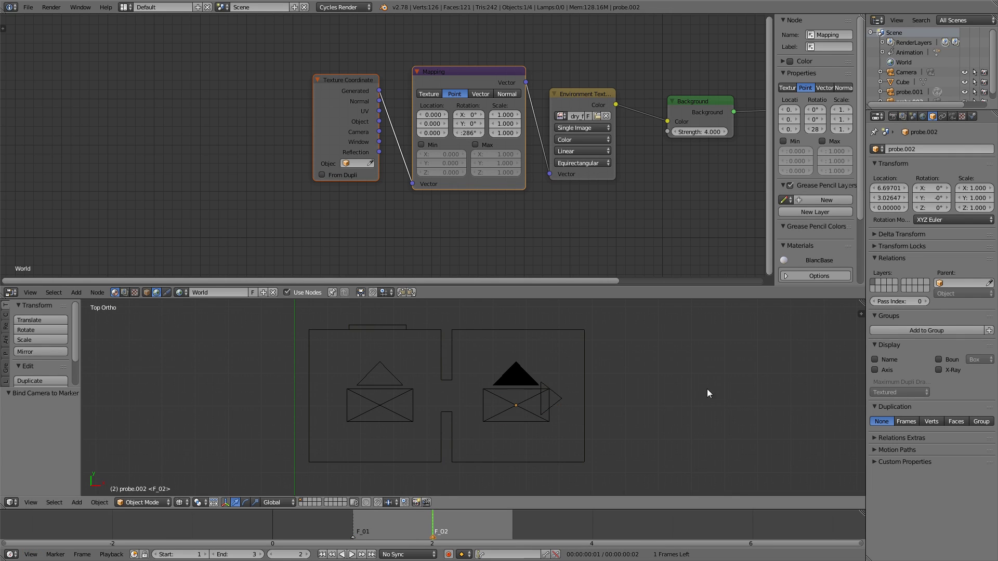
- Review the scene's render dimensions and the passes of the Bake render layer
left_click(893, 116)
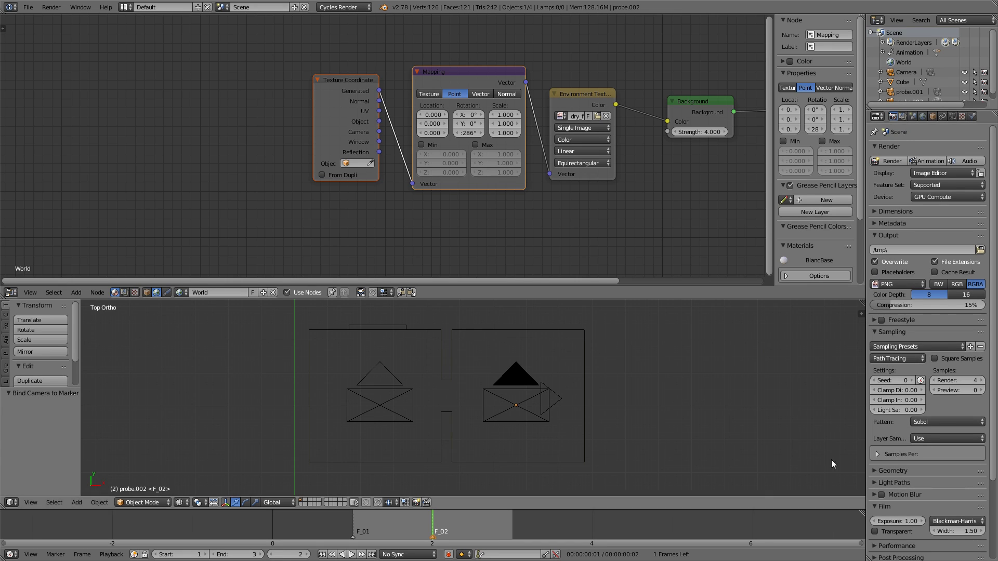
left_click(890, 235)
left_click(889, 211)
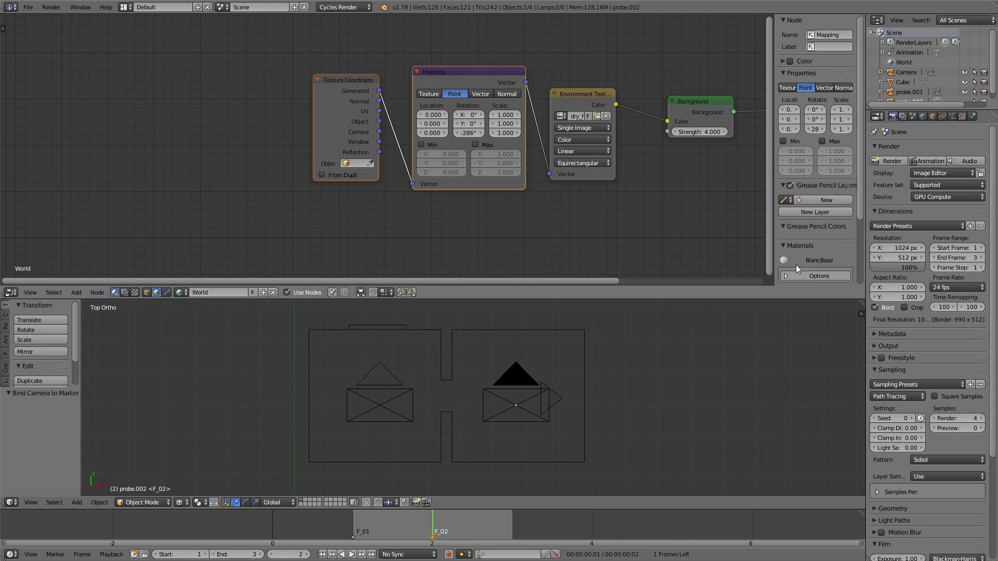
left_click(903, 116)
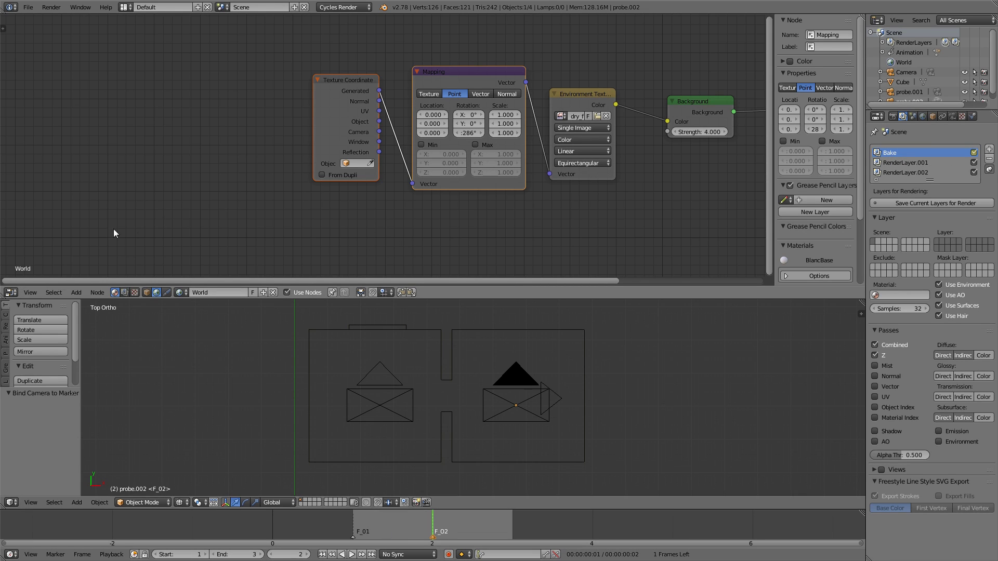
- Display the scene's compositing node tree and move the Composite node up, clear of the Add nodes
left_click(124, 293)
left_click(116, 293)
middle_click_drag(633, 241, 443, 230)
left_click(125, 293)
left_click_drag(604, 70, 589, 40)
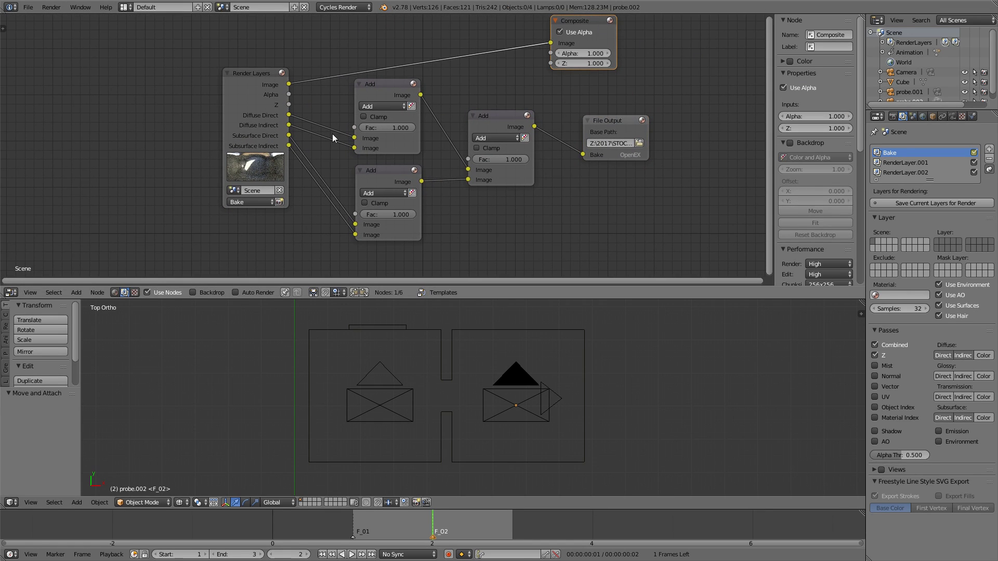
middle_click_drag(317, 135, 324, 137)
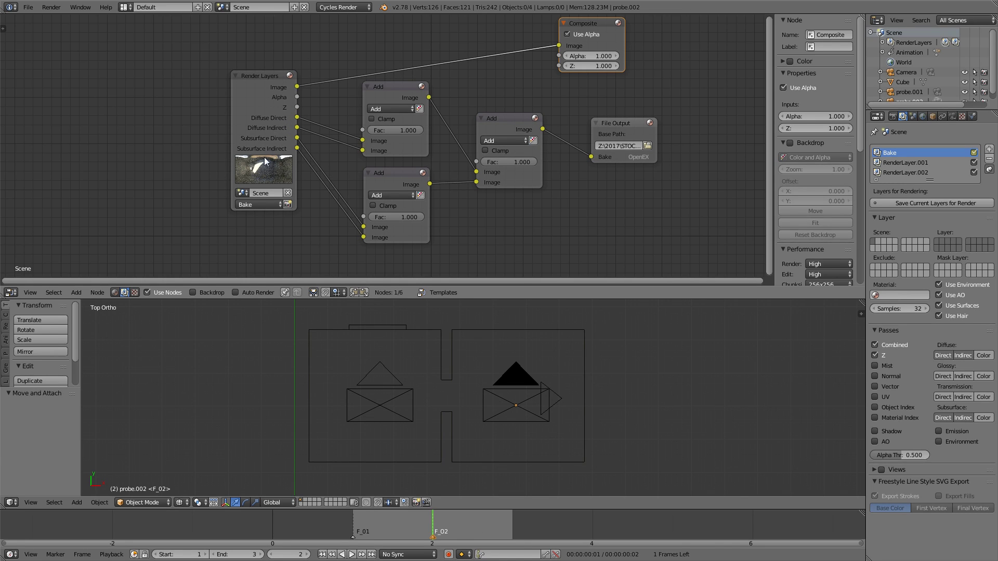
- Widen the File Output node so that its full base path can be read
left_click_drag(284, 314, 257, 278)
left_click_drag(658, 131, 802, 148)
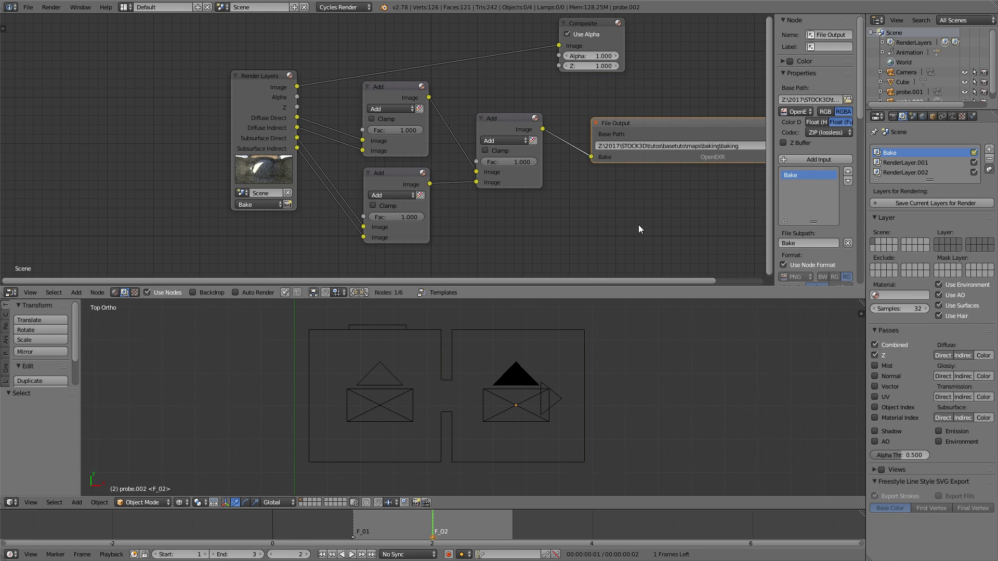
middle_click_drag(612, 238, 489, 236)
left_click_drag(489, 236, 479, 215)
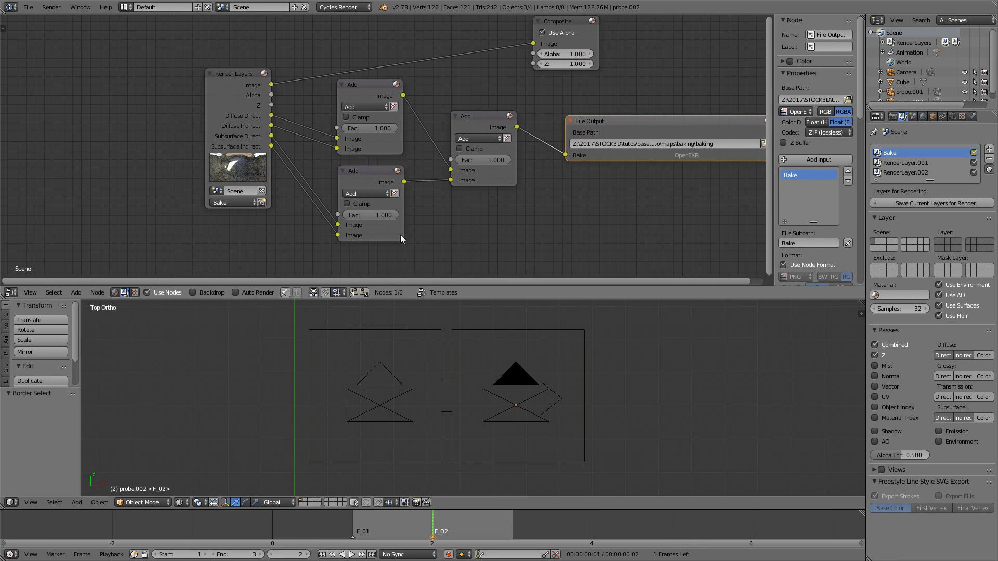
- Browse for the File Output node's base path and create a folder named maps inside basetuto
left_click(647, 155)
middle_click_drag(599, 214, 447, 229)
scroll(451, 228, "up", 11)
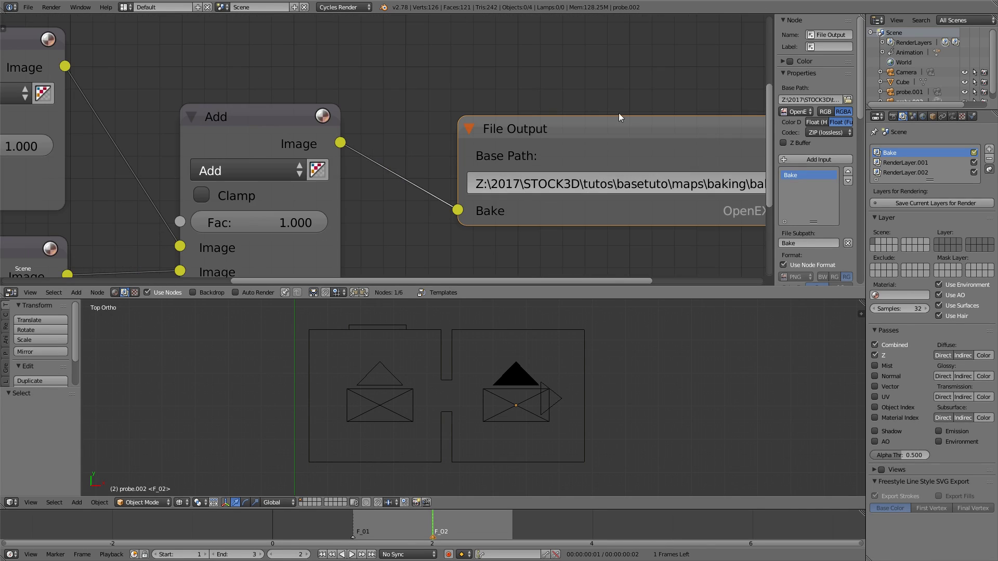
scroll(675, 151, "down", 3)
left_click(703, 173)
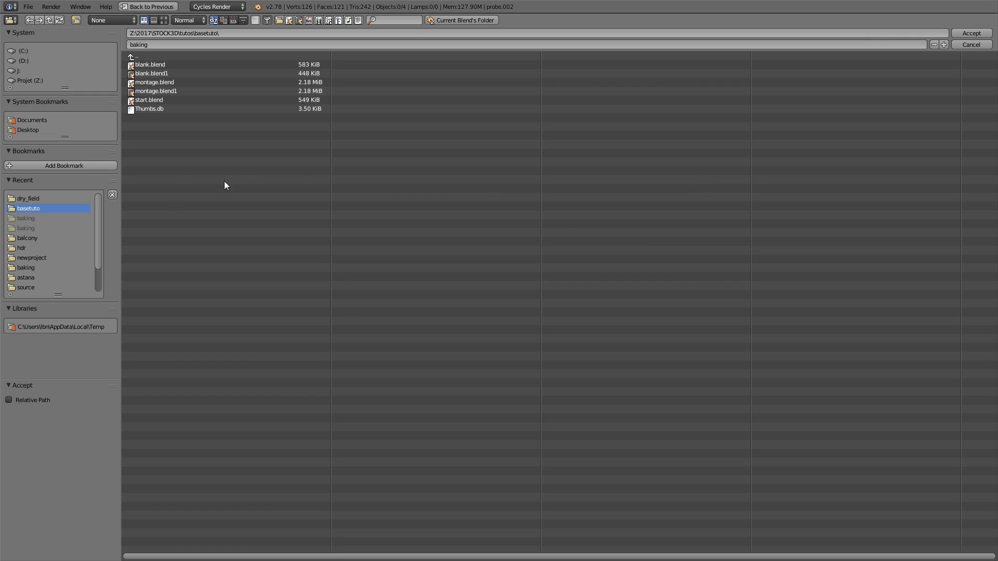
left_click(76, 19)
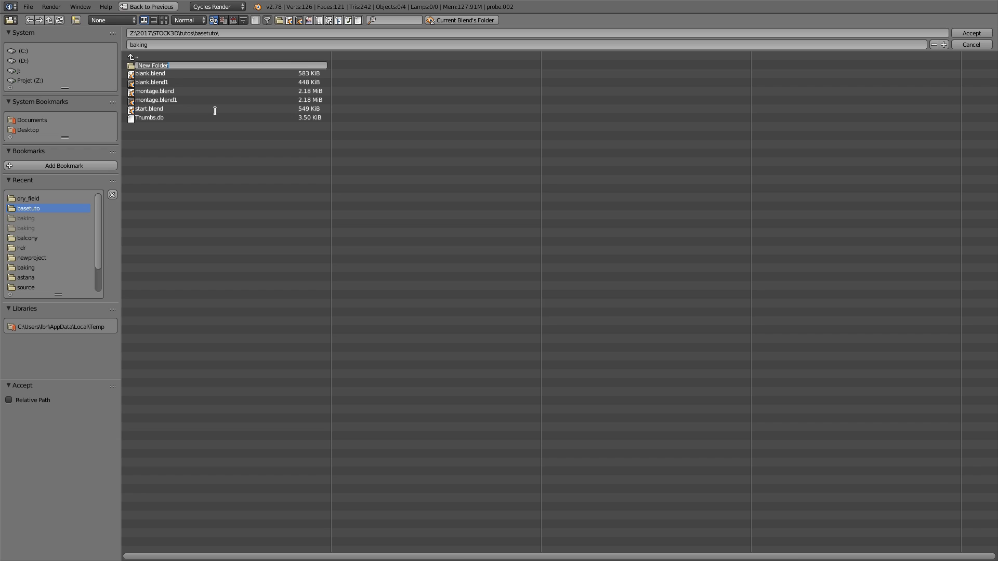
type("maps")
key("Return")
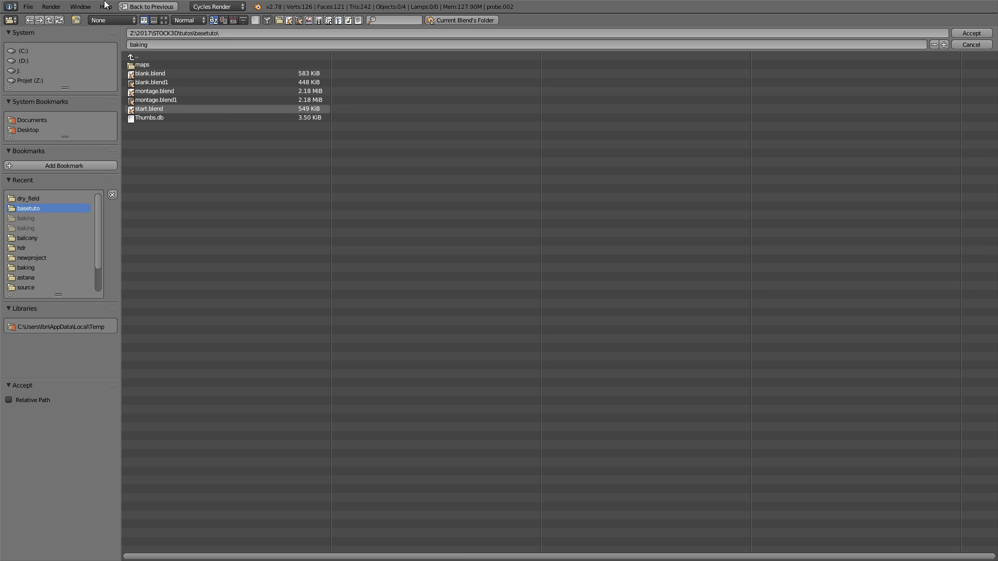
- Create a folder named baking inside maps and accept it as the File Output location with the file name baking
left_click(162, 67)
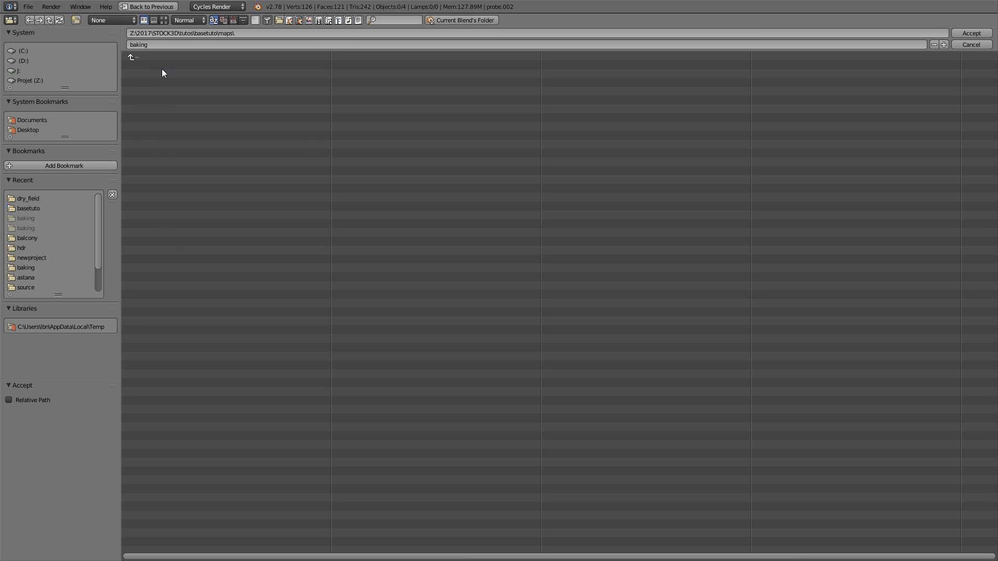
left_click(76, 20)
type("ba")
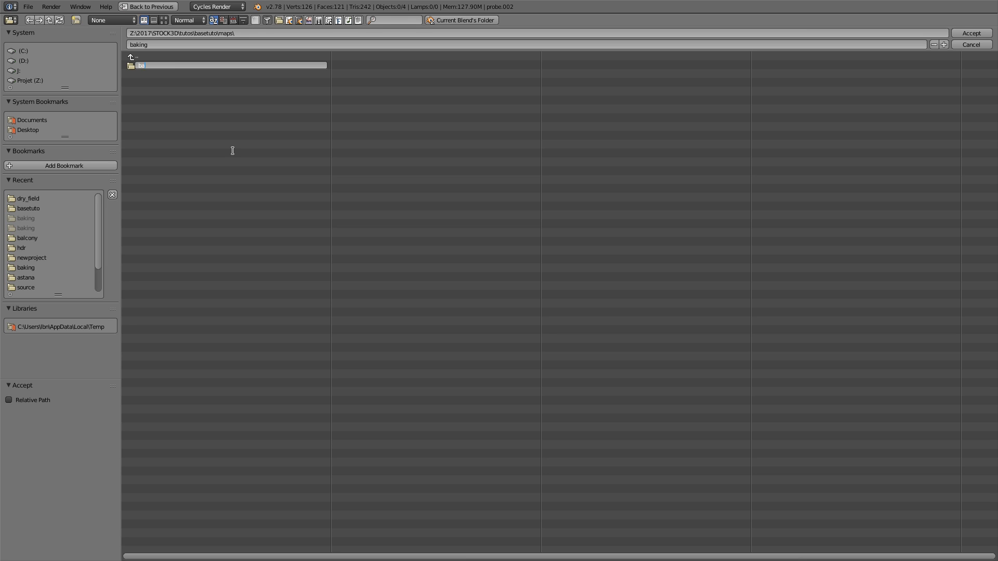
type("king")
key("Return")
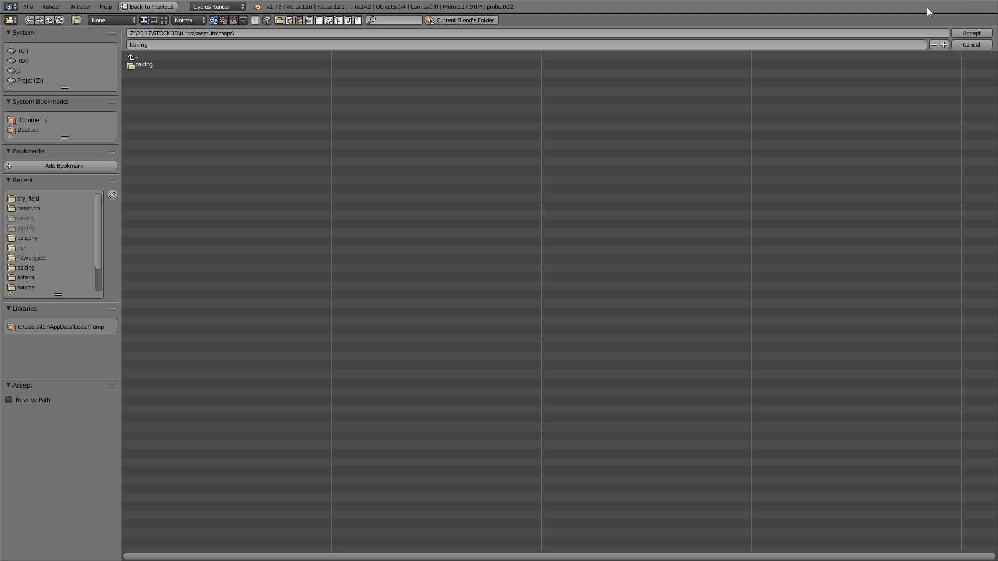
left_click(143, 65)
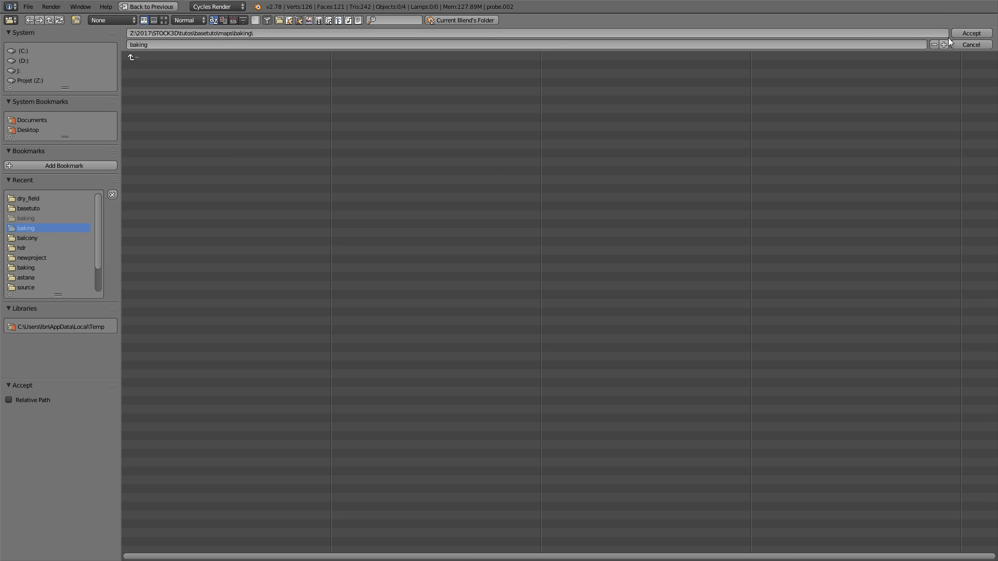
left_click(971, 33)
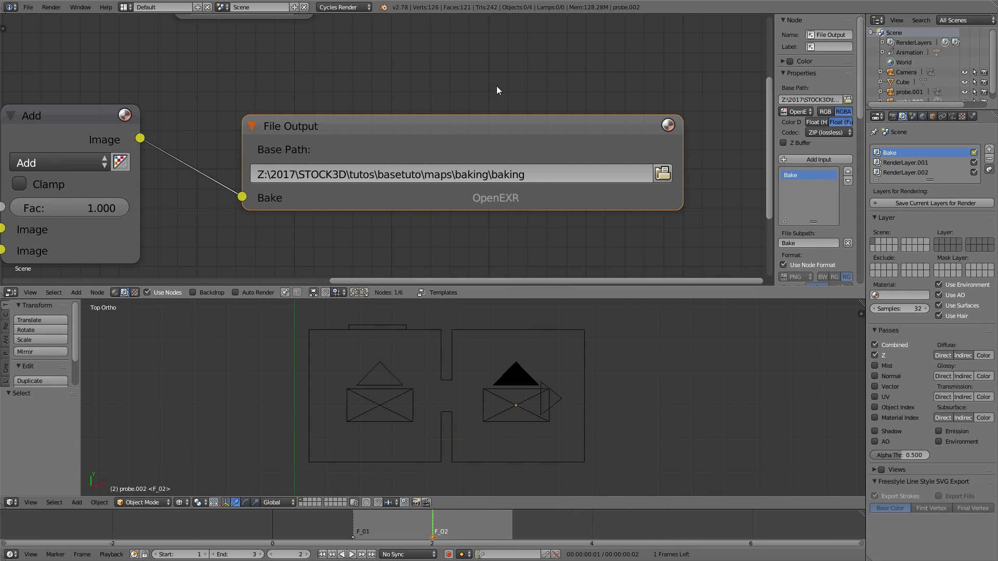
- Examine the whole compositing tree, the render sampling settings and the Bake layer's sample count
key("Home")
scroll(409, 182, "up", 4)
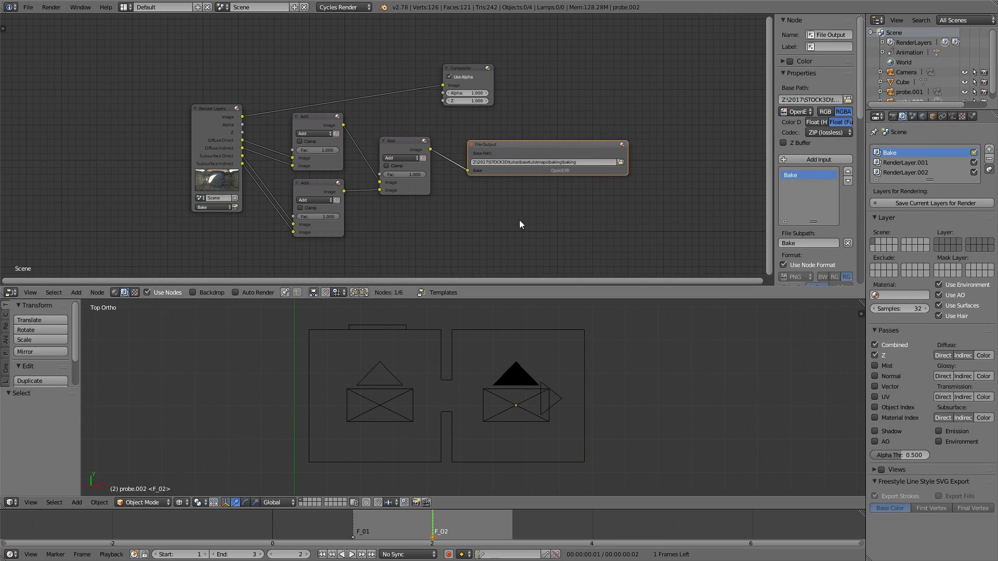
left_click(893, 117)
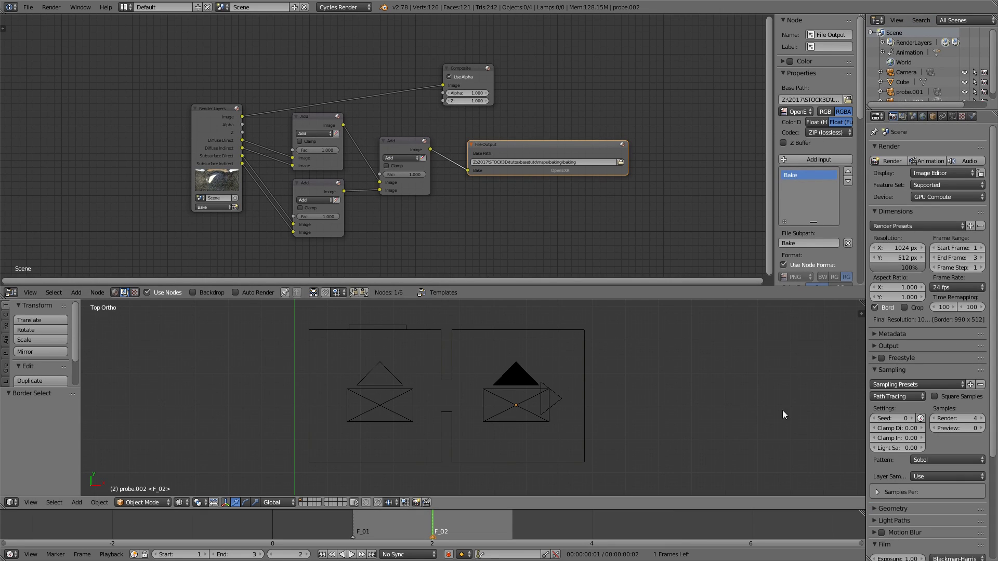
left_click(901, 118)
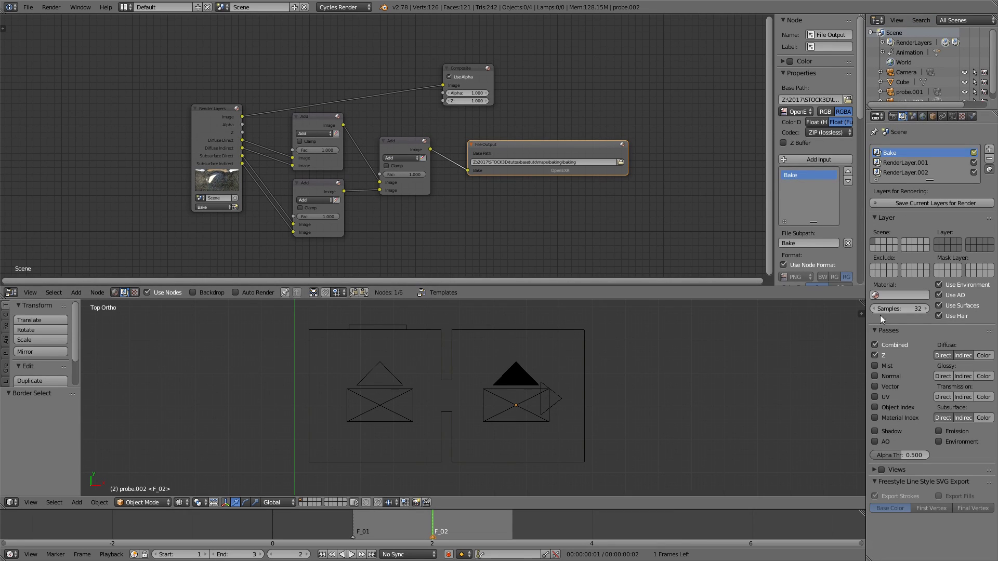
left_click(915, 311)
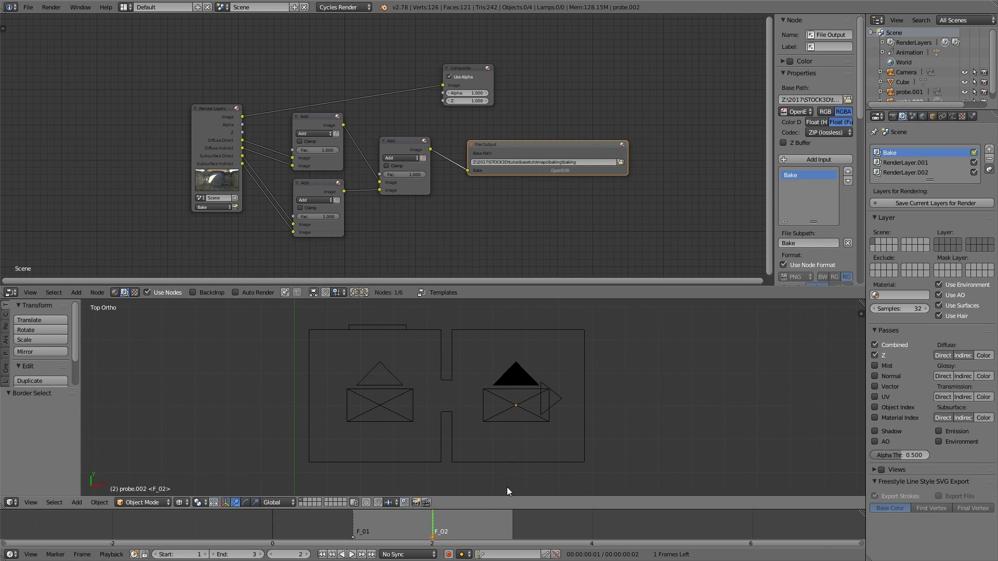
- Return to frame 1 and disable rendering of RenderLayer.001 and RenderLayer.002
left_click_drag(426, 531, 370, 530)
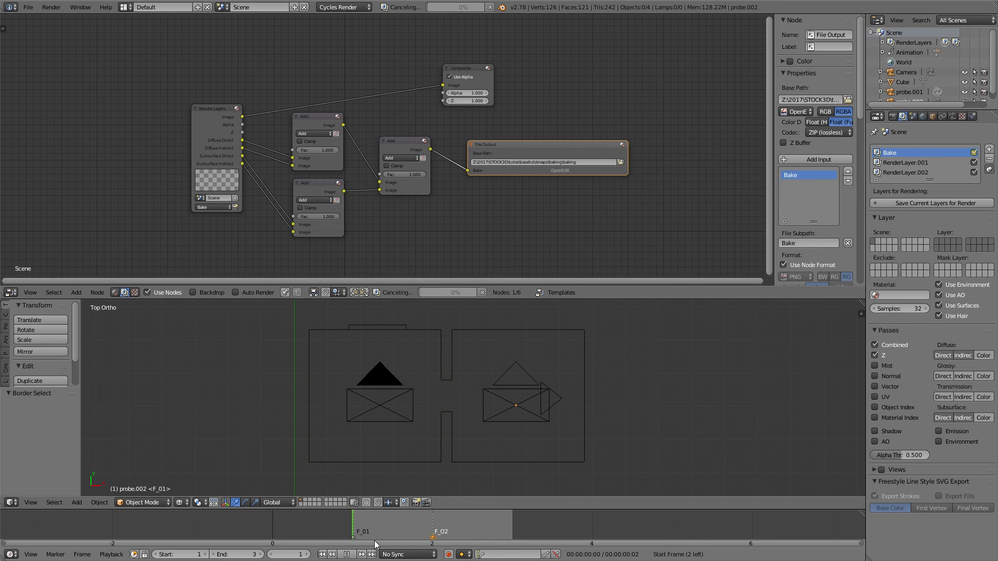
key("Escape")
left_click_drag(974, 162, 973, 173)
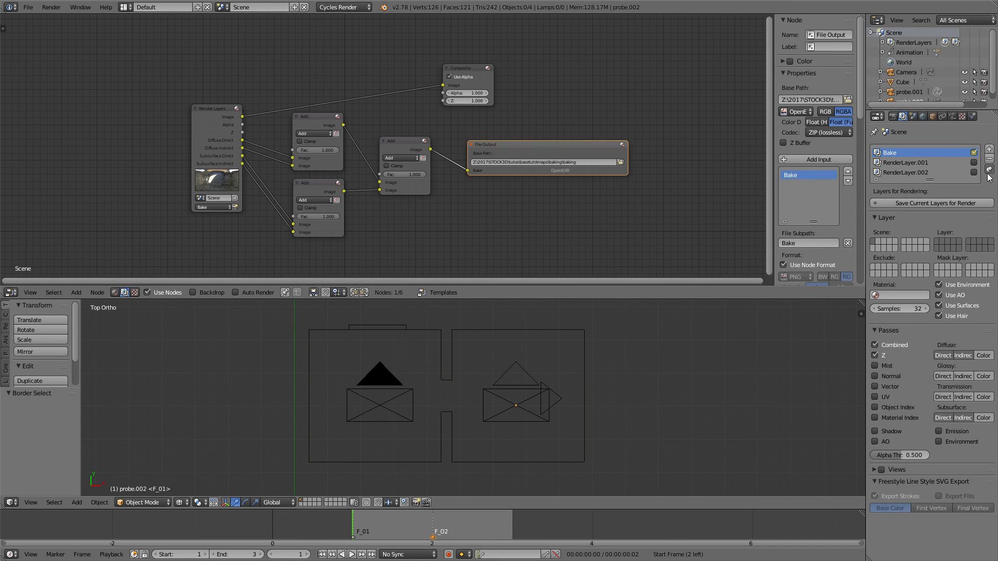
- Set the scene's end frame to 2 and render the animation
left_click(892, 117)
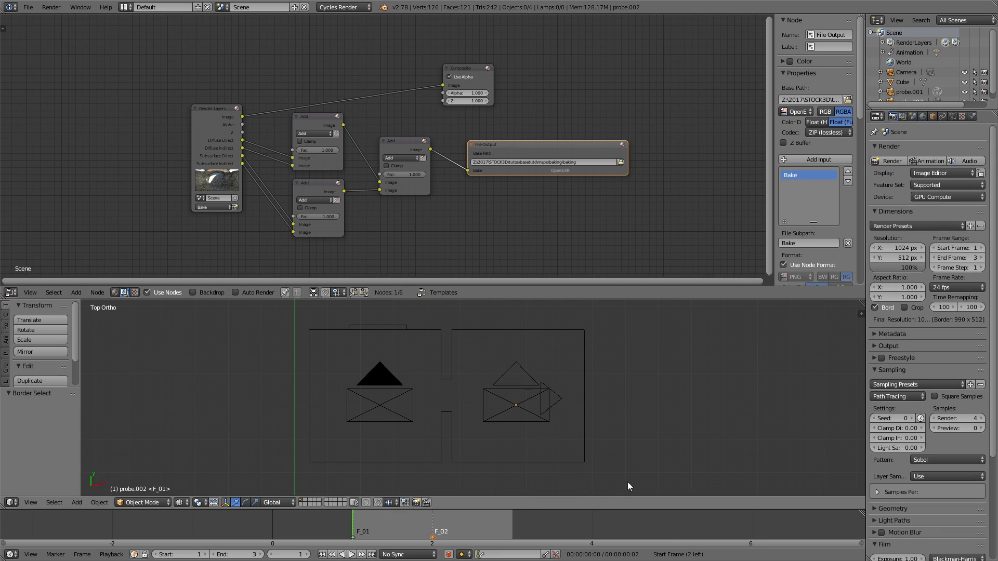
left_click(935, 259)
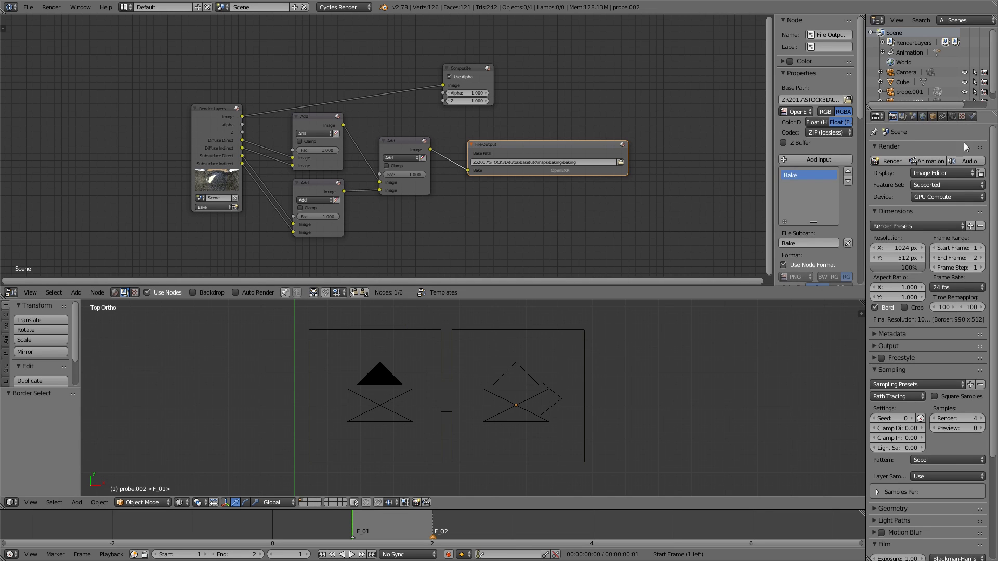
left_click(927, 163)
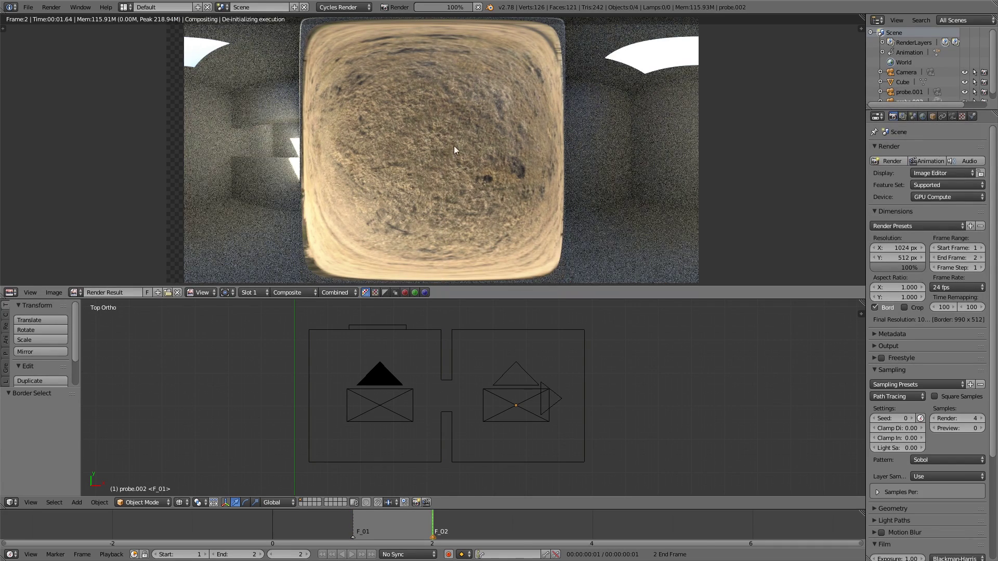
- Raise both probe cameras about 1.021 units along Z to the rooms' mid-height and render the animation again
key("q")
left_click(466, 386)
key("b")
left_click_drag(523, 461, 379, 492)
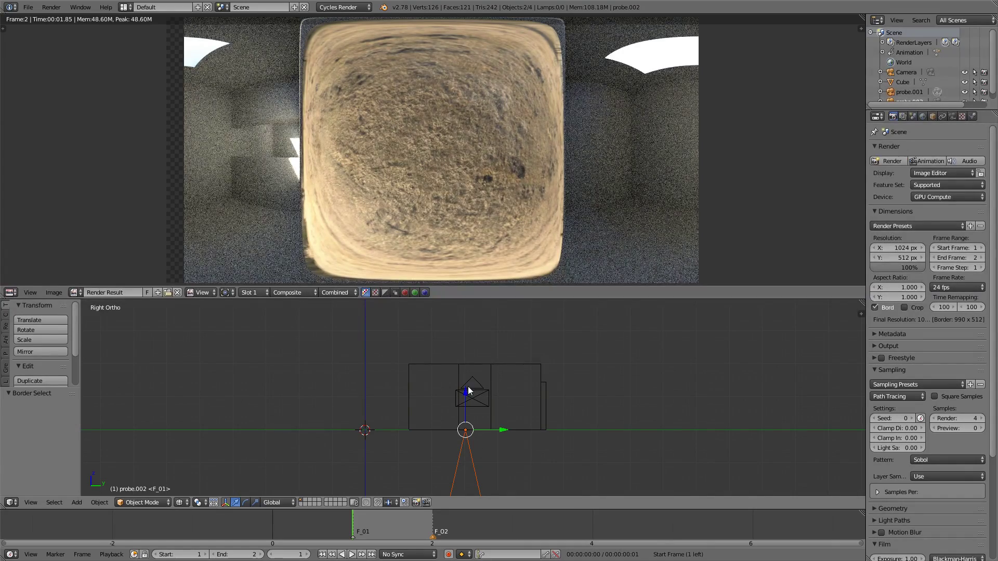
left_click_drag(468, 391, 477, 358)
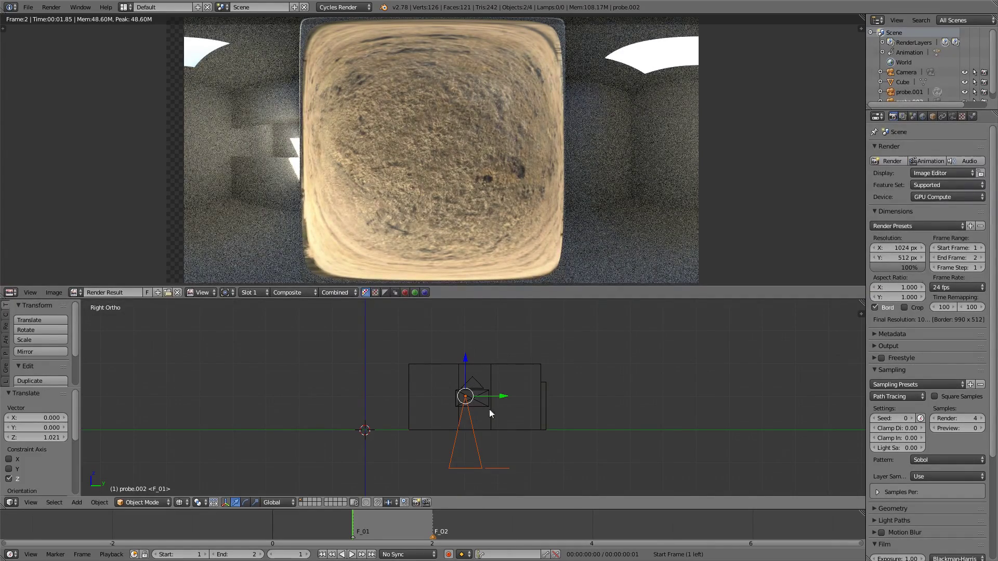
left_click(928, 161)
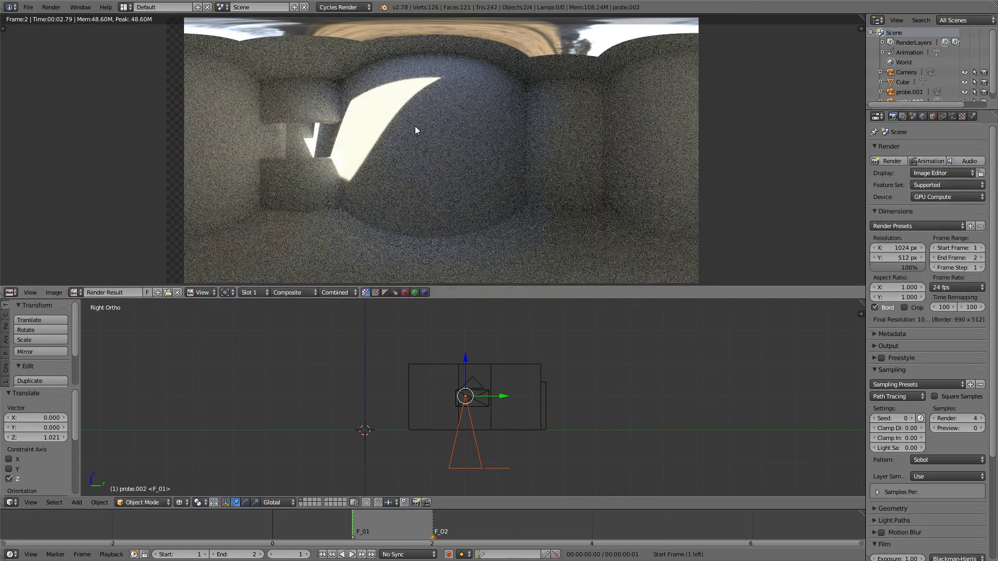
- Select the room mesh and display its BlancBase material nodes in the node editor
right_click(548, 416)
right_click(539, 430)
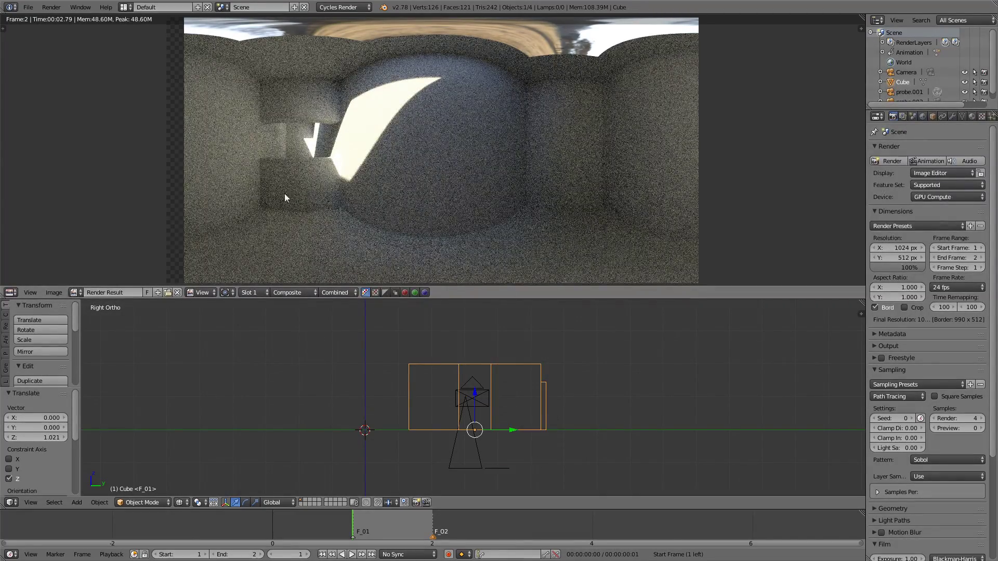
key("shift+F3")
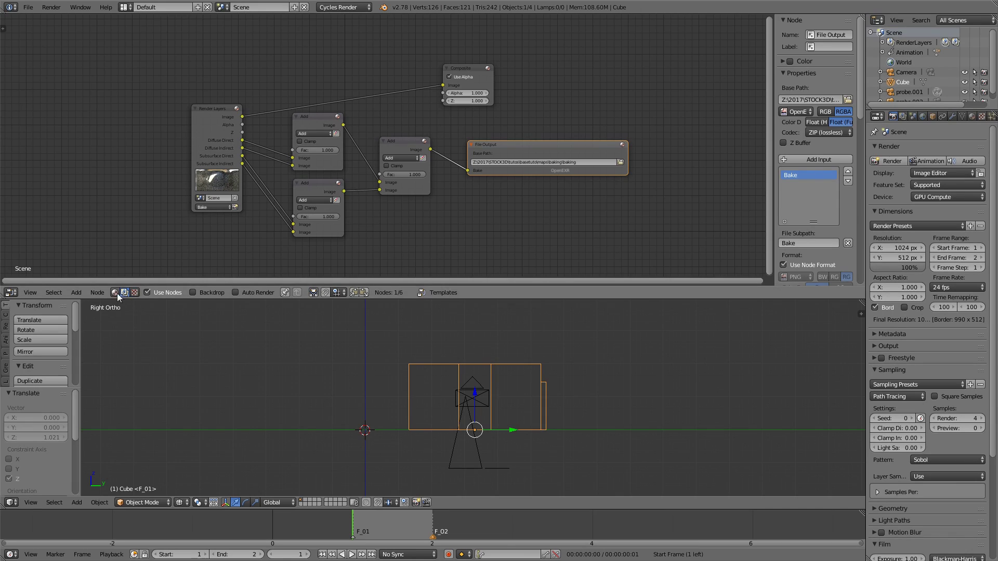
left_click(115, 292)
key("Home")
left_click(146, 292)
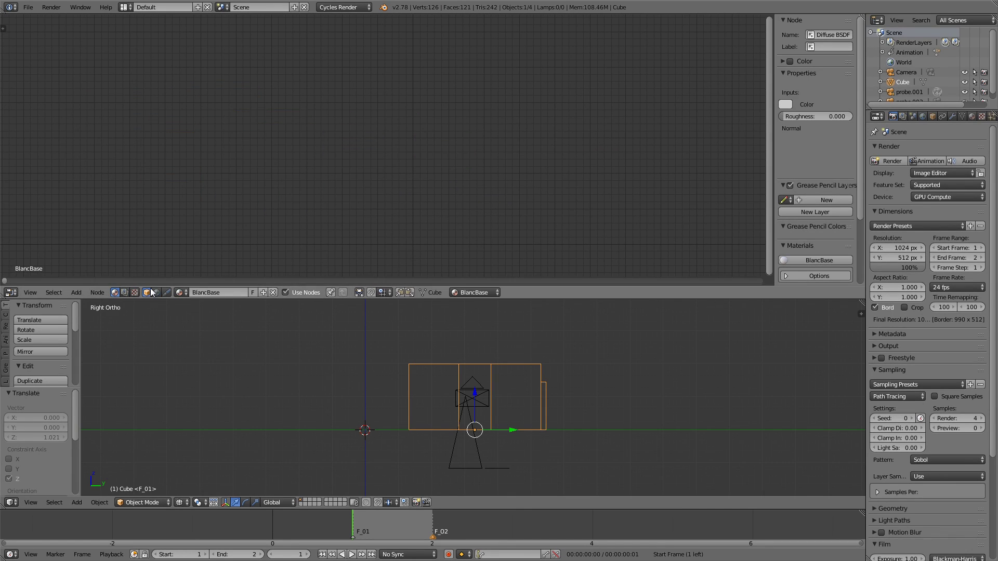
key("Home")
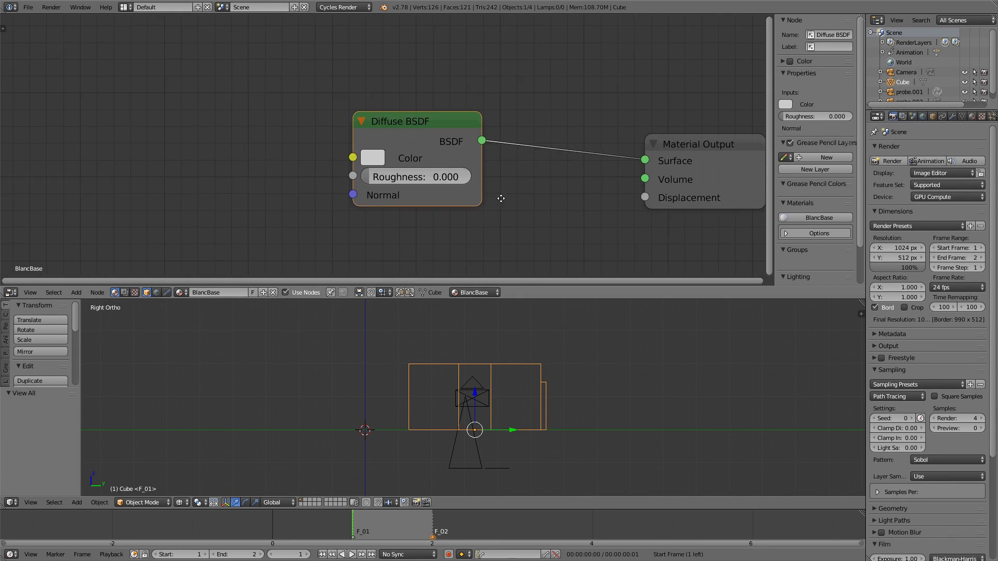
- Add a Light Path node to the BlancBase material and place it beside the Diffuse BSDF
left_click_drag(389, 140, 351, 120)
middle_click_drag(558, 418, 517, 369)
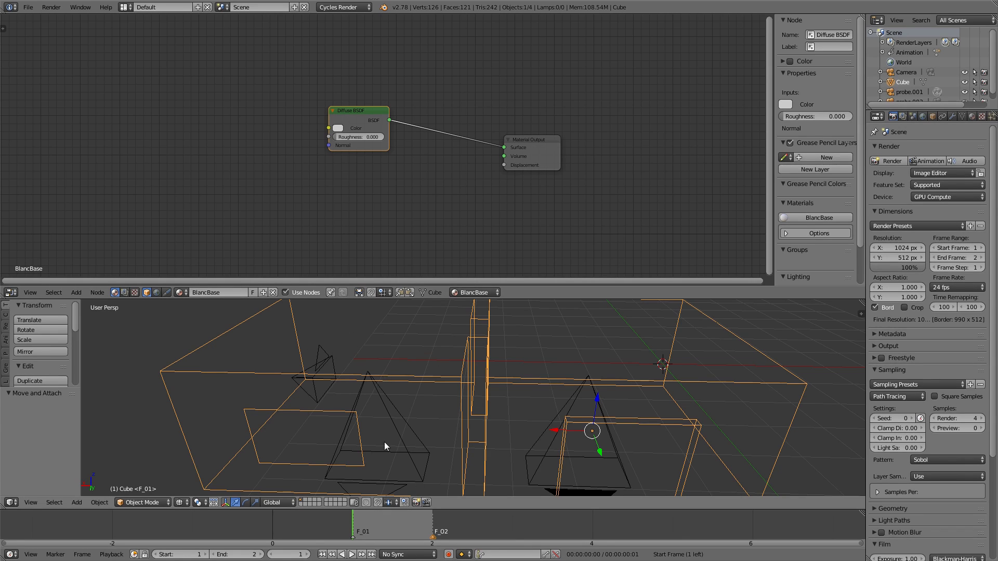
middle_click_drag(453, 376, 507, 360)
left_click_drag(407, 188, 404, 211)
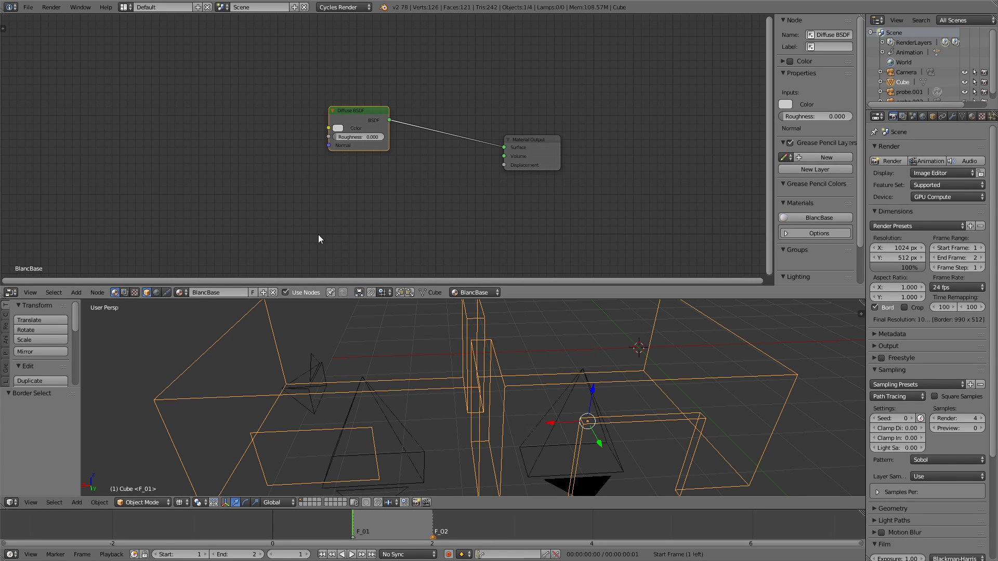
left_click(76, 293)
key("Escape")
left_click(76, 292)
mouse_move(88, 271)
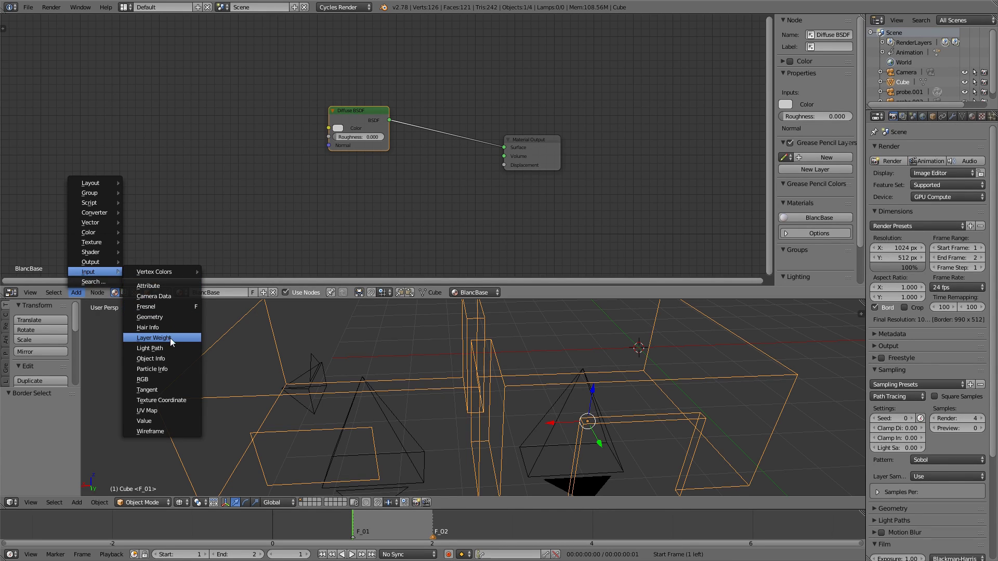
left_click(156, 348)
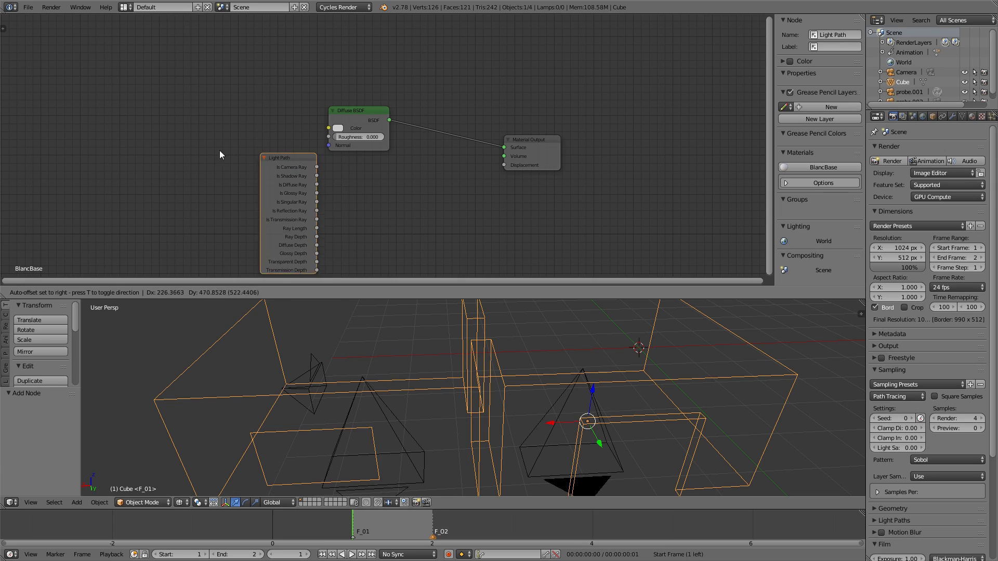
left_click(177, 114)
- Add an Emission node and mix it with the Diffuse BSDF, using the Light Path's Is Diffuse Ray output as the Mix Shader factor
left_click(76, 293)
mouse_move(90, 273)
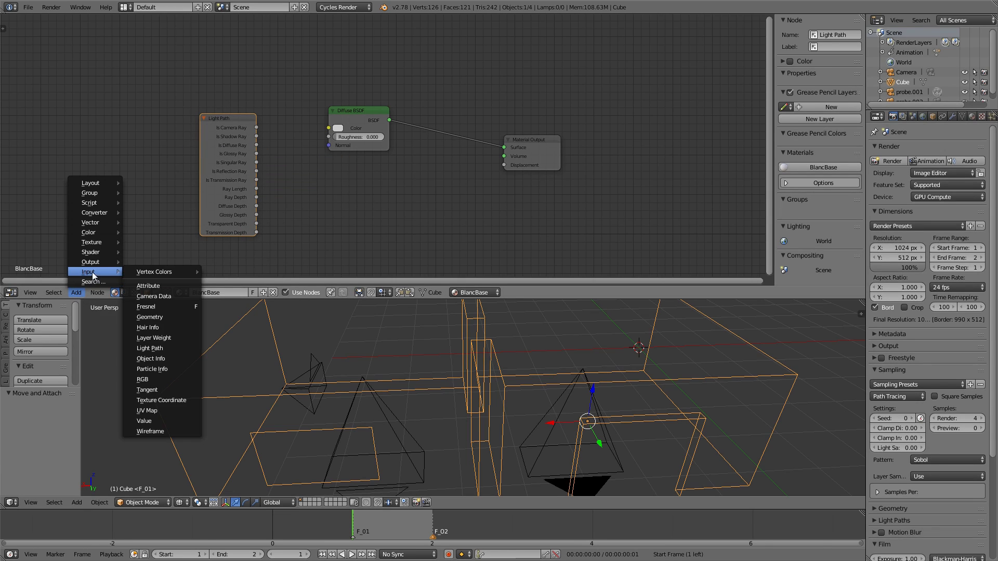
mouse_move(91, 252)
left_click(160, 283)
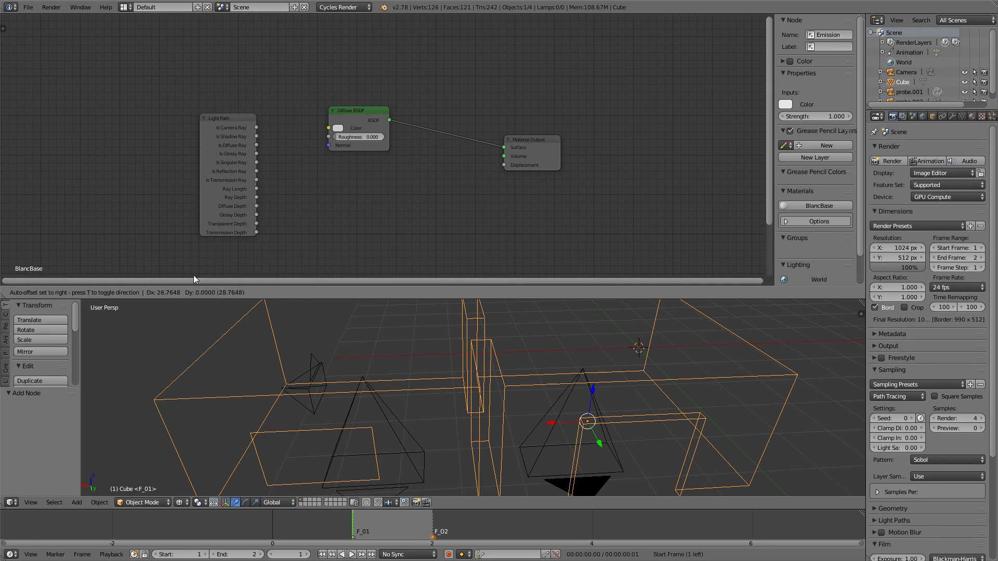
left_click(326, 170)
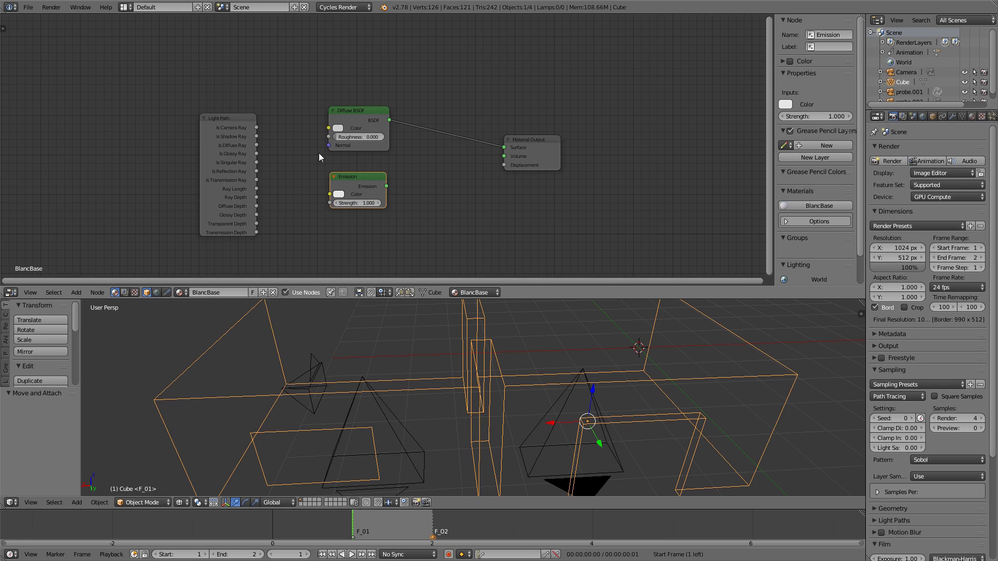
right_click_drag(356, 112, 356, 185, "alt")
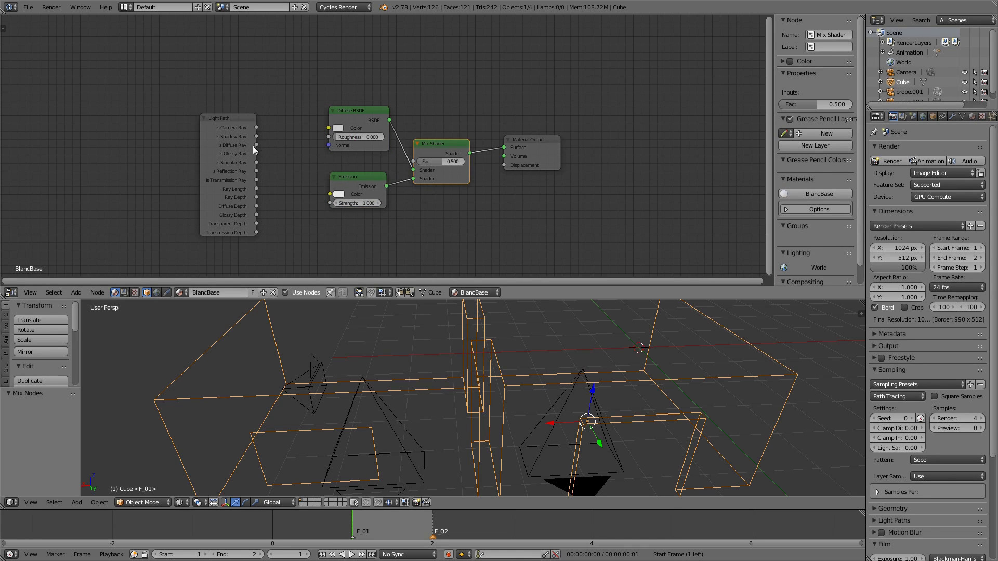
left_click_drag(256, 146, 414, 162)
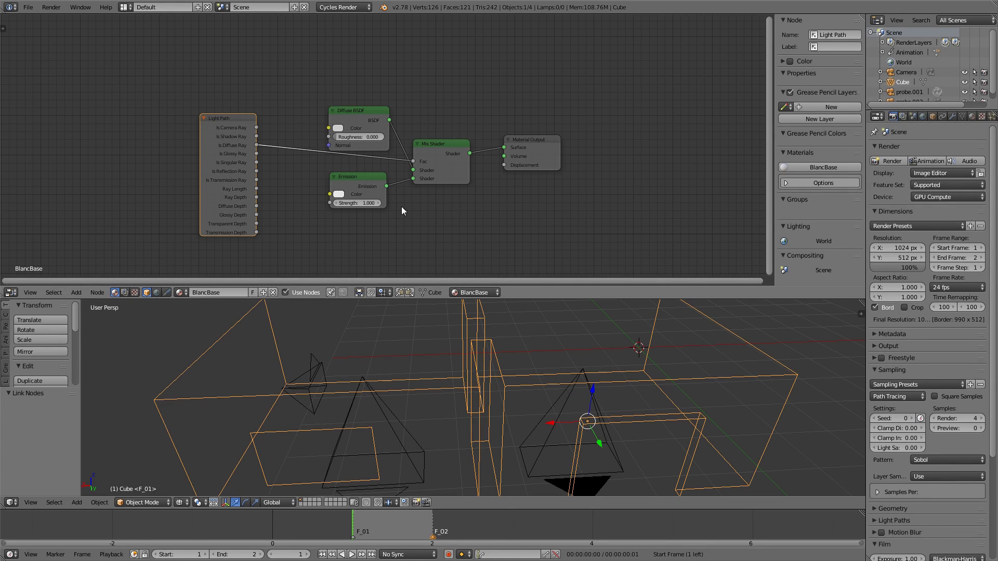
- Add an Environment Texture node below the Light Path node and load Bake0001.exr from the baking folder into it
middle_click_drag(403, 238, 331, 215)
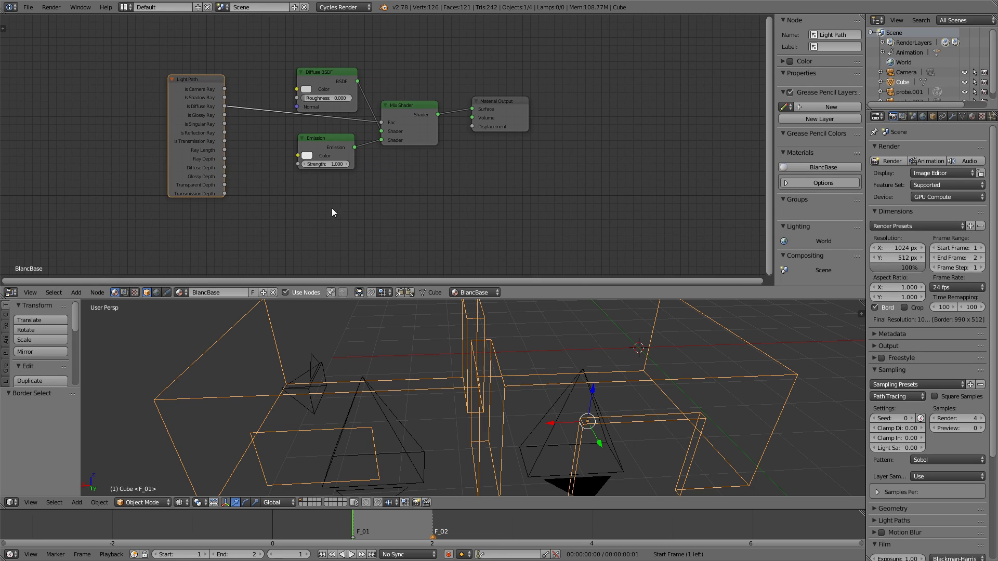
left_click(76, 292)
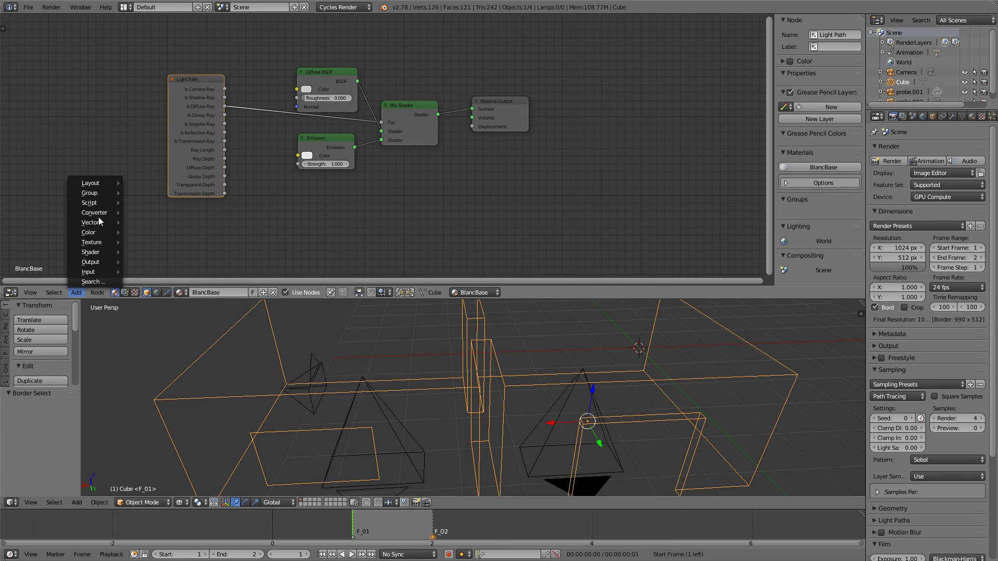
mouse_move(101, 242)
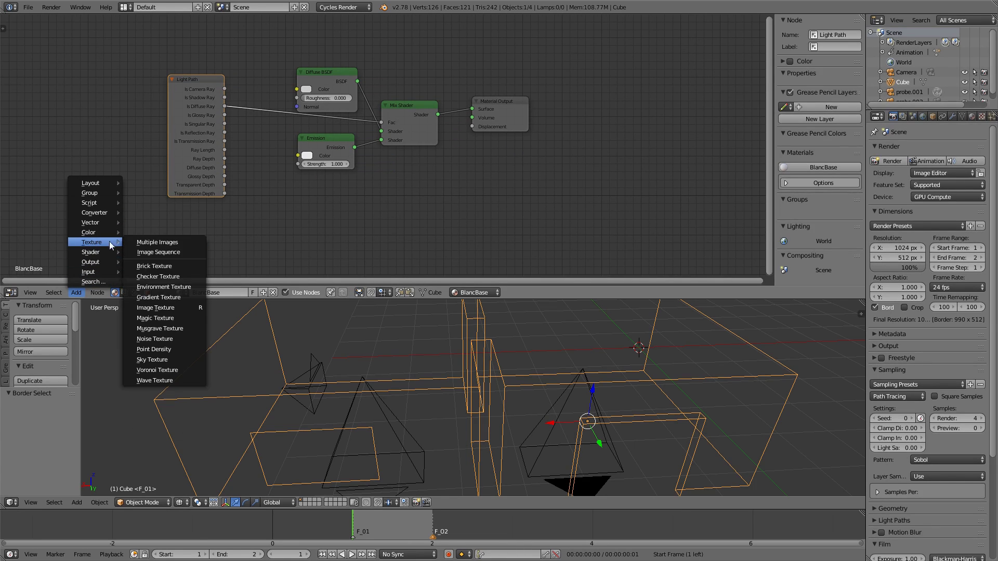
left_click(168, 286)
left_click(213, 210)
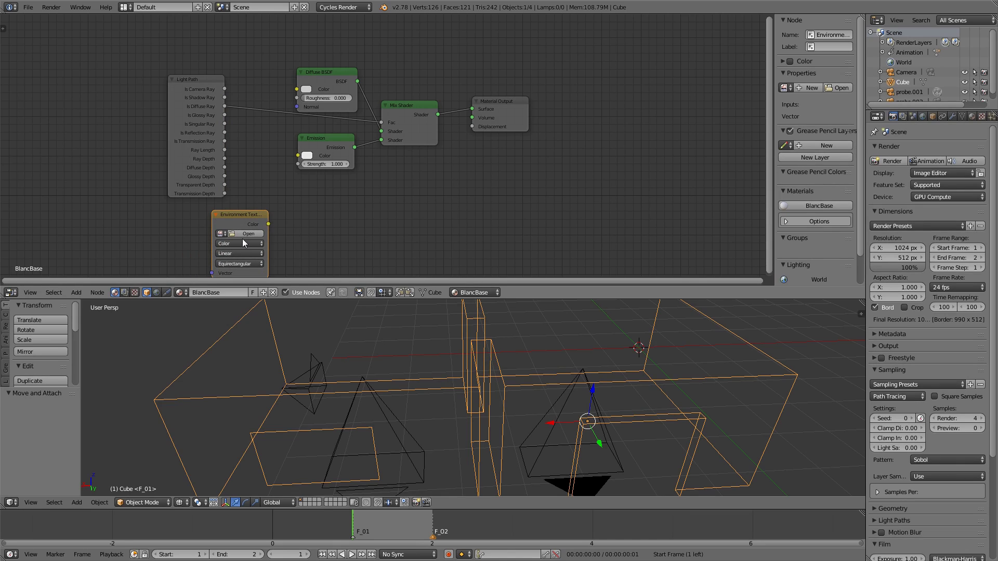
left_click(242, 239)
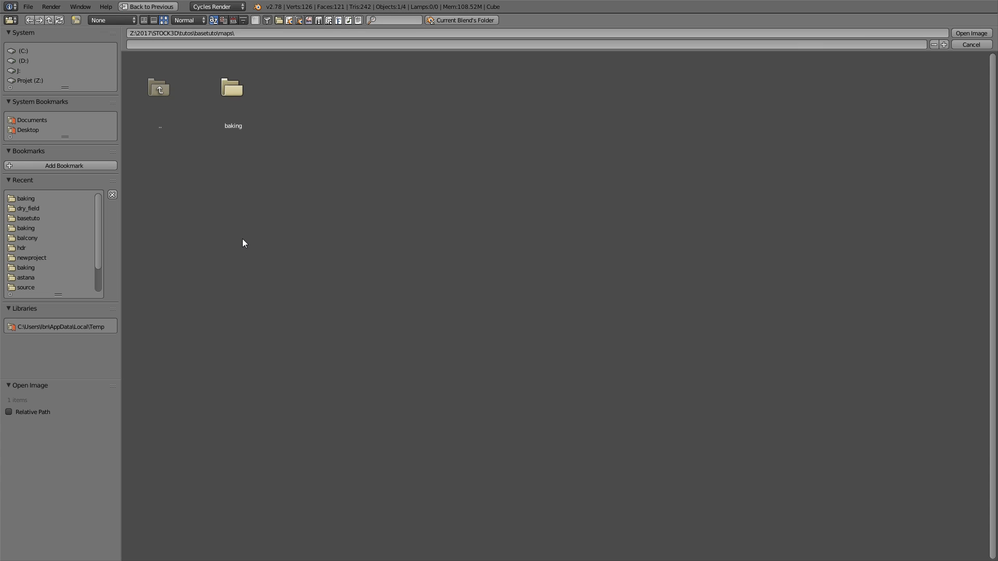
double_click(237, 97)
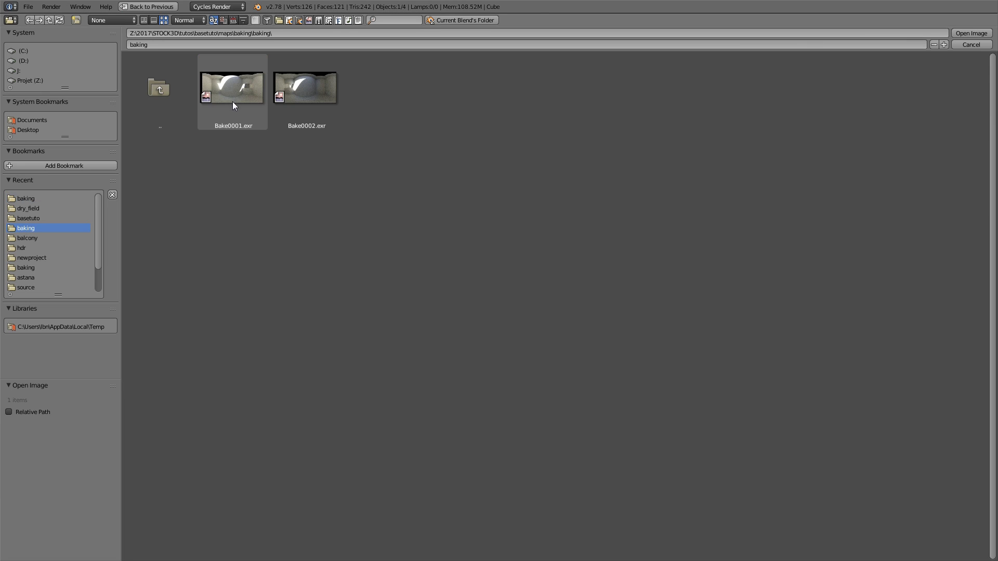
left_click(236, 96)
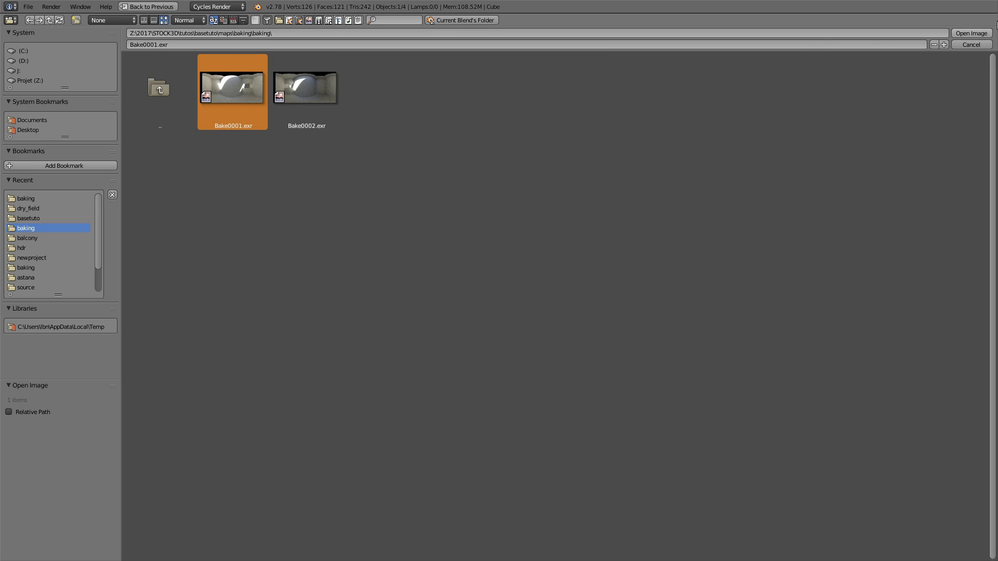
left_click(971, 32)
- Reposition the Environment Texture node and connect its Color output to the Emission node's Color input
middle_click_drag(227, 200, 403, 147)
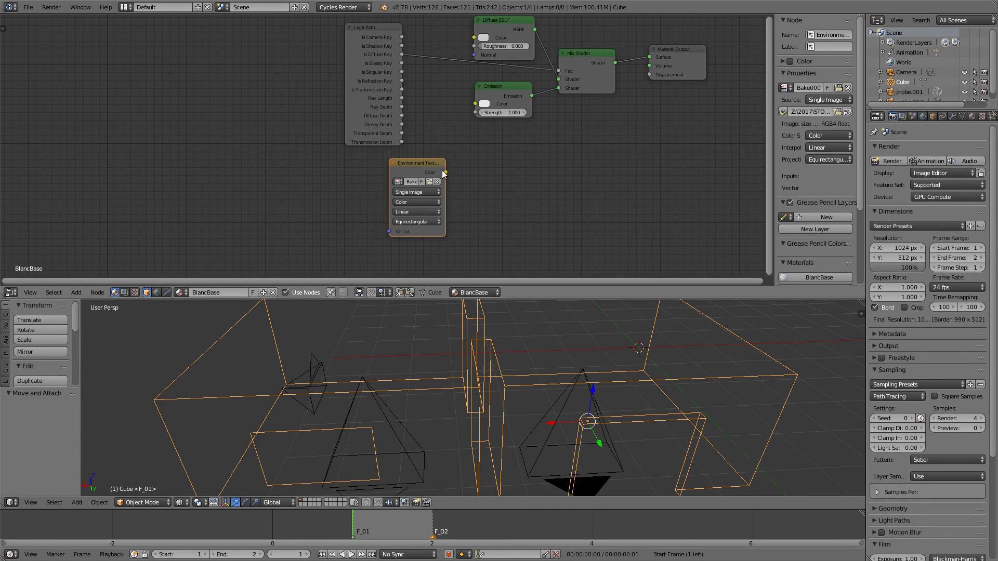
double_click(411, 181)
left_click(382, 183)
left_click_drag(435, 164, 475, 106)
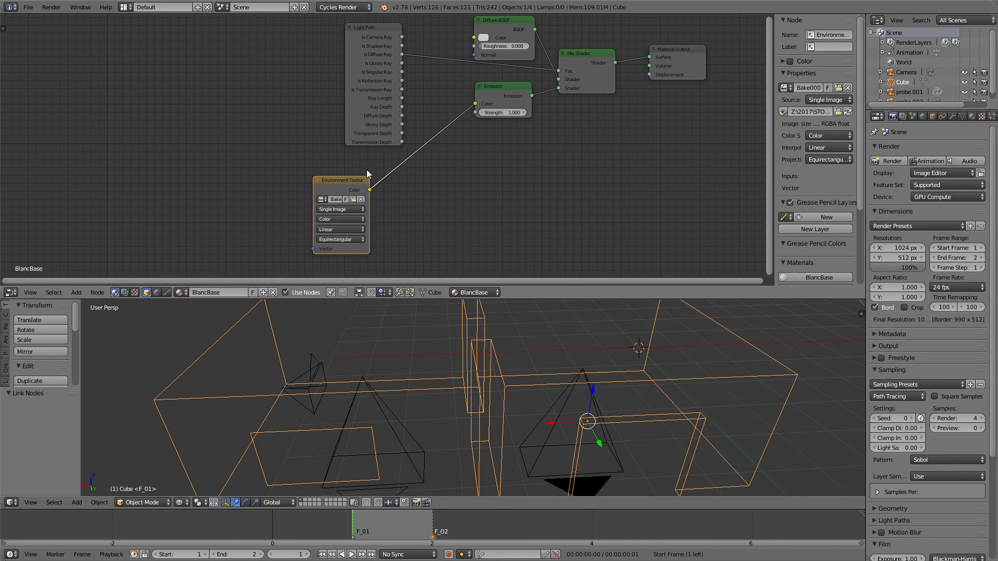
- Link the Emission shader directly to the Material Output and preview the rooms with rendered viewport shading
left_click_drag(587, 73, 600, 42)
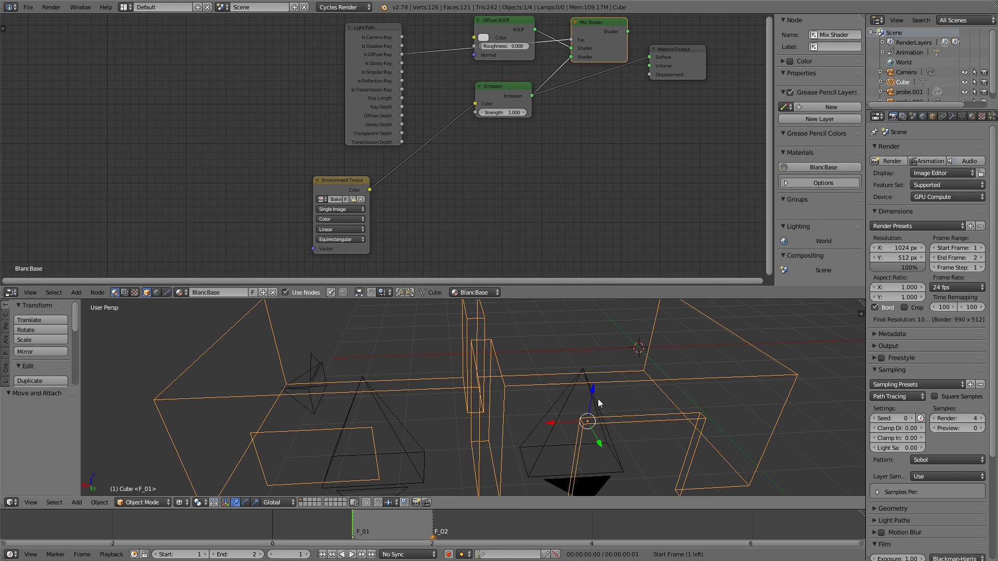
scroll(535, 427, "down", 2)
middle_click_drag(536, 427, 524, 407, "shift")
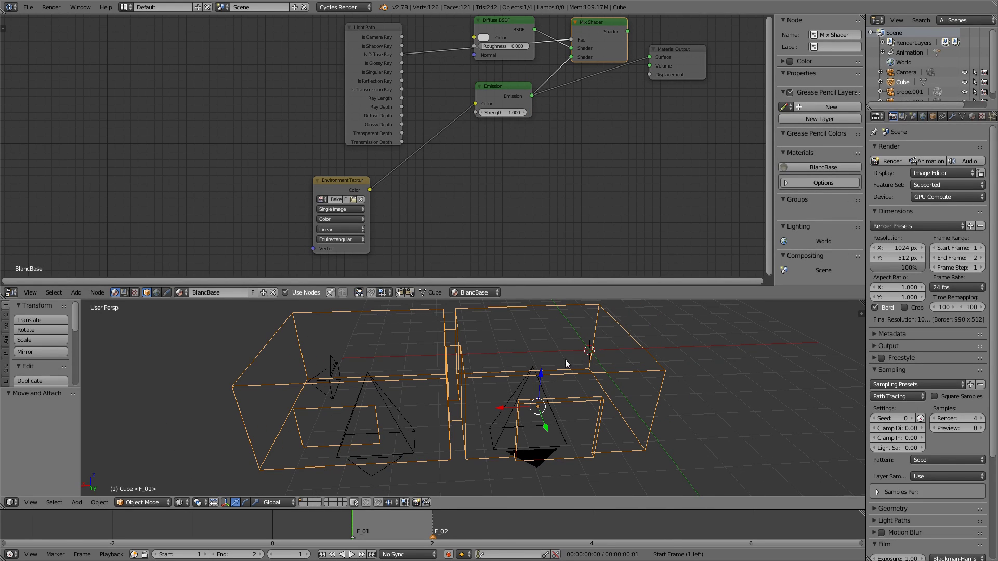
key("z")
left_click(628, 345)
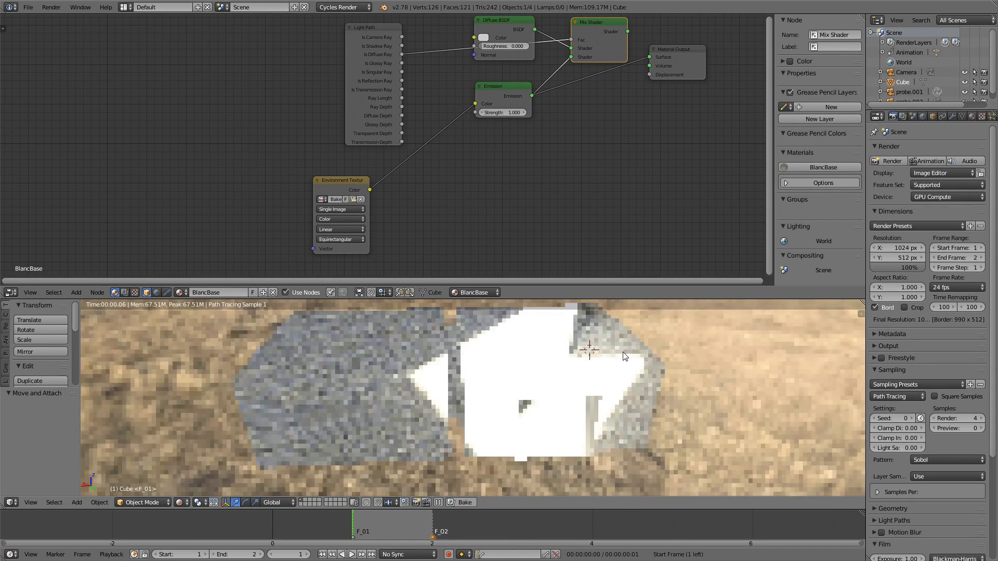
mouse_move(552, 412)
middle_mouse_down()
mouse_move(559, 417)
mouse_move(529, 388)
mouse_move(551, 343)
middle_mouse_up()
scroll(546, 216, "left", 3, "ctrl")
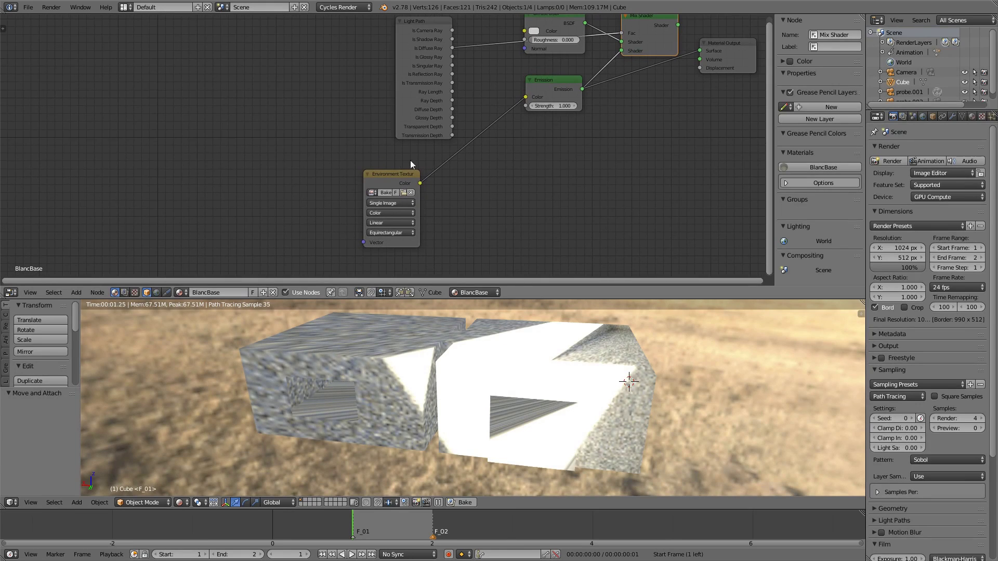
- Add Texture Coordinate and Mapping nodes ahead of the Environment Texture and feed the Object coordinates into the mapping
left_click(389, 185)
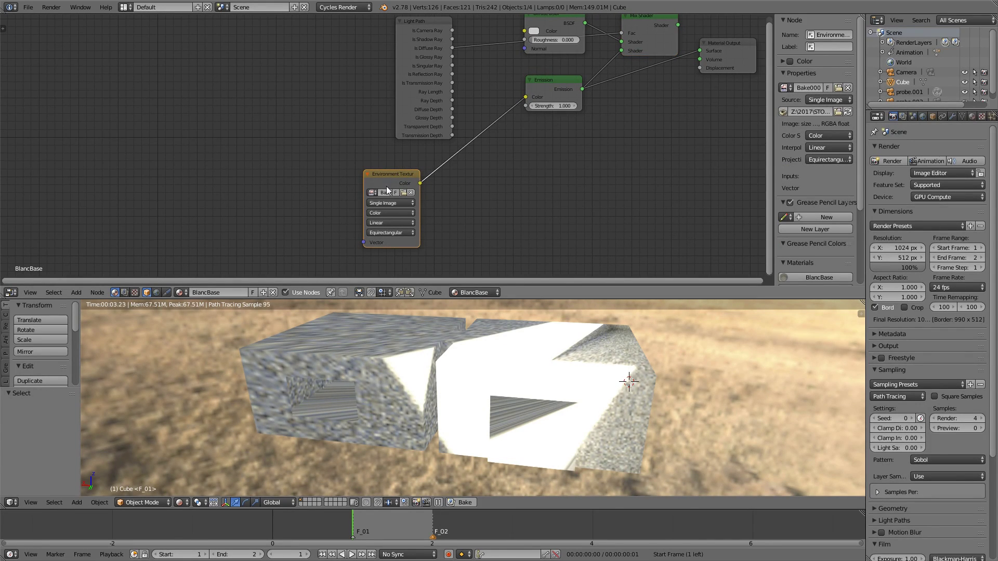
key("ctrl+t")
scroll(325, 186, "left", 3, "ctrl")
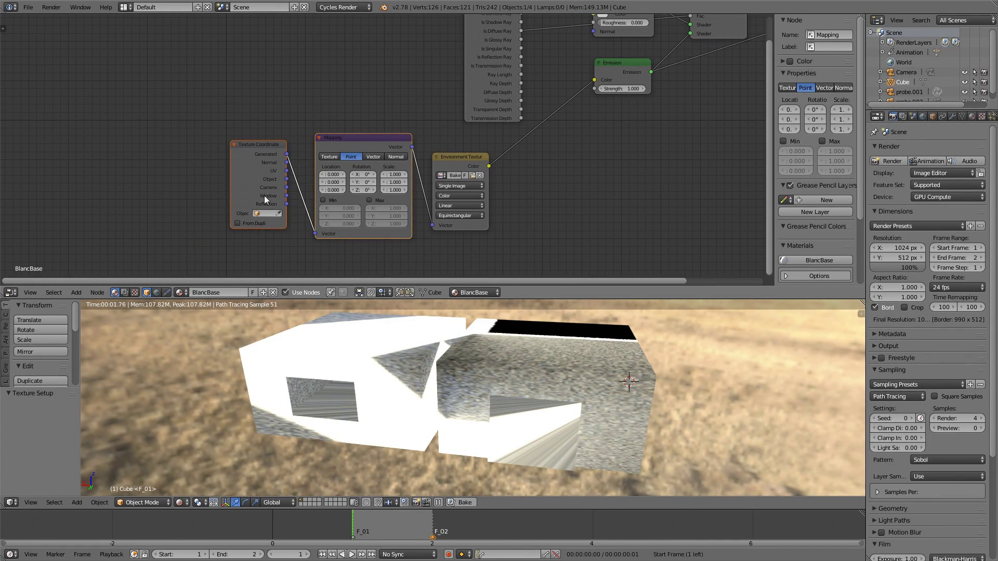
left_click(287, 183)
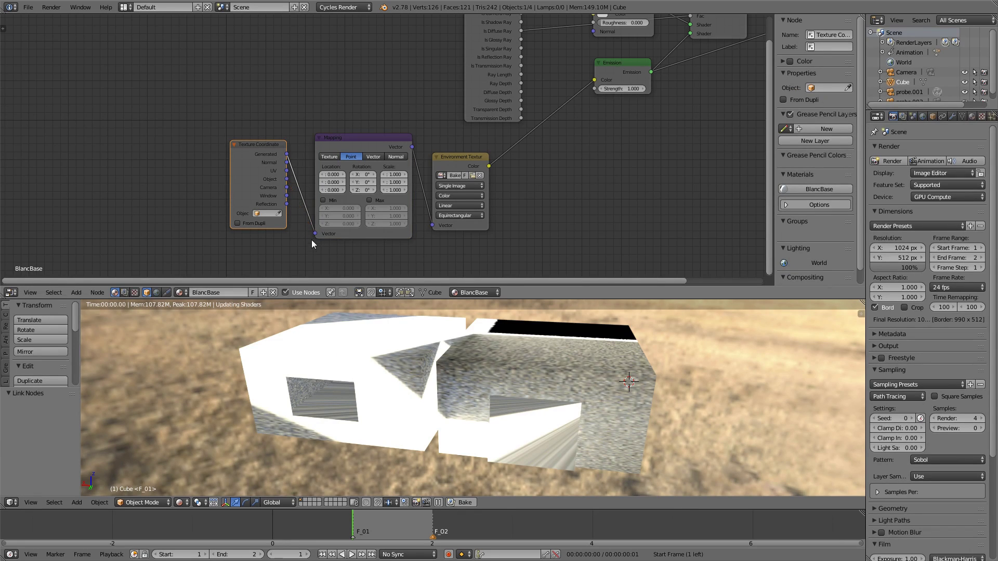
left_click_drag(265, 182, 315, 234)
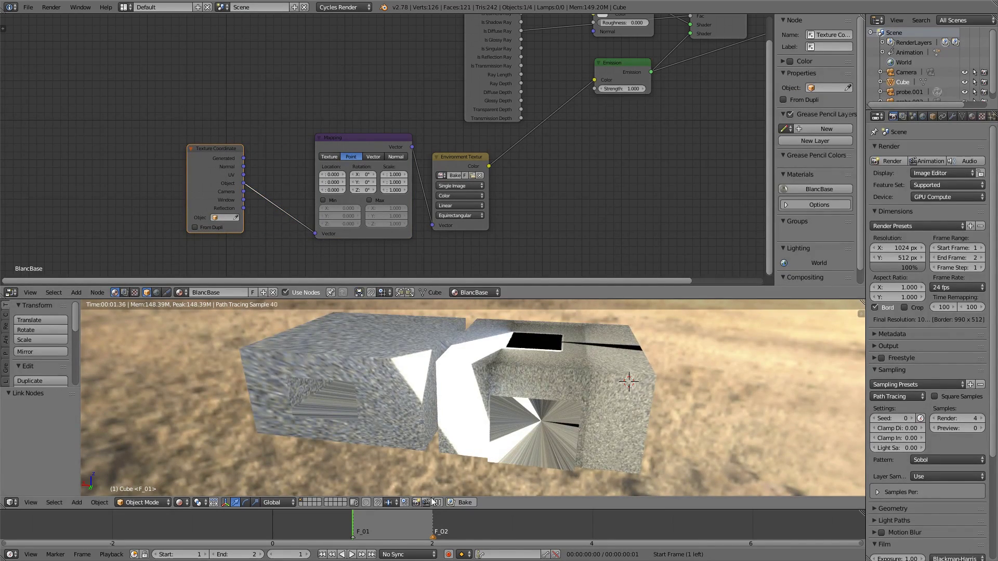
- Set probe.001 as the Texture Coordinate object and set the Mapping rotation to 90° on X and -90° on Z
left_click(217, 218)
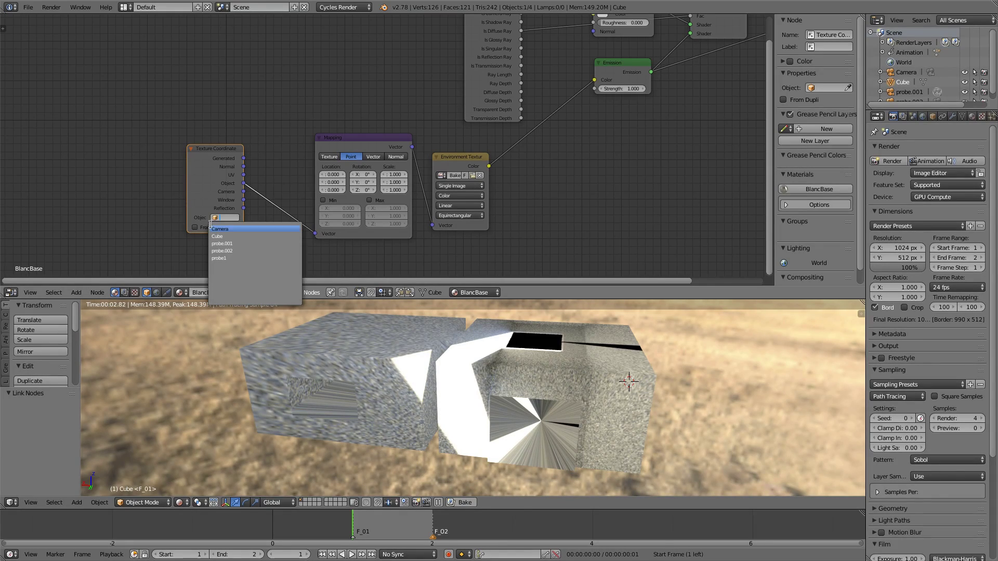
left_click(235, 244)
middle_click_drag(337, 374, 458, 326)
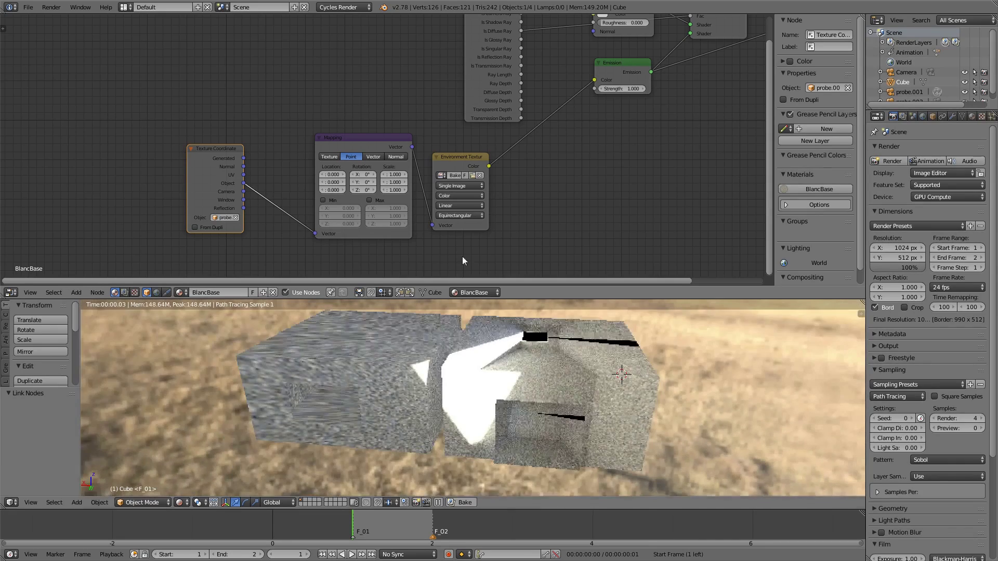
key("Return")
left_click(358, 190)
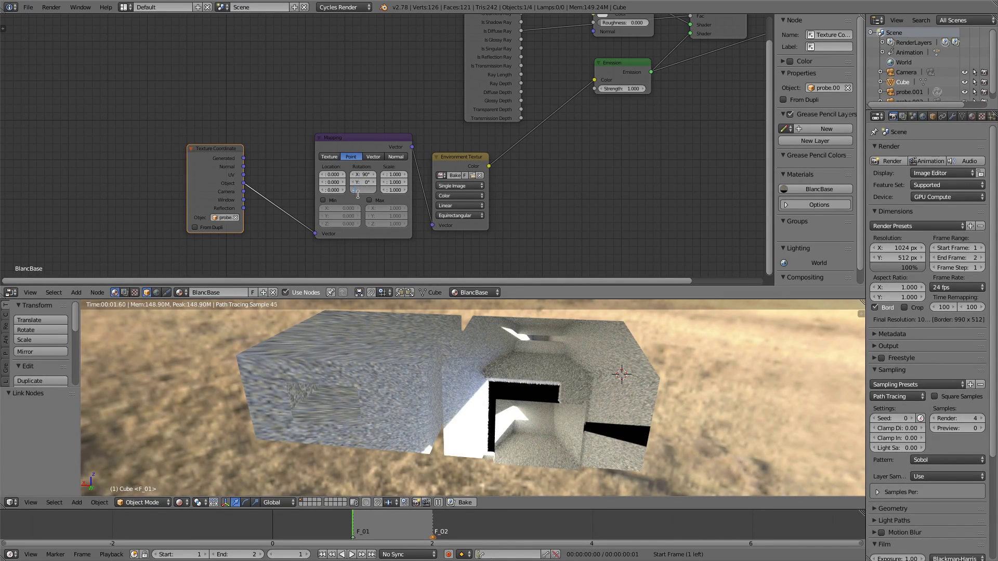
key("Return")
- View the scene through the active camera, and extend the scene to end at frame 3 with frame 3 as the current frame
middle_click_drag(512, 397, 536, 402)
key("q")
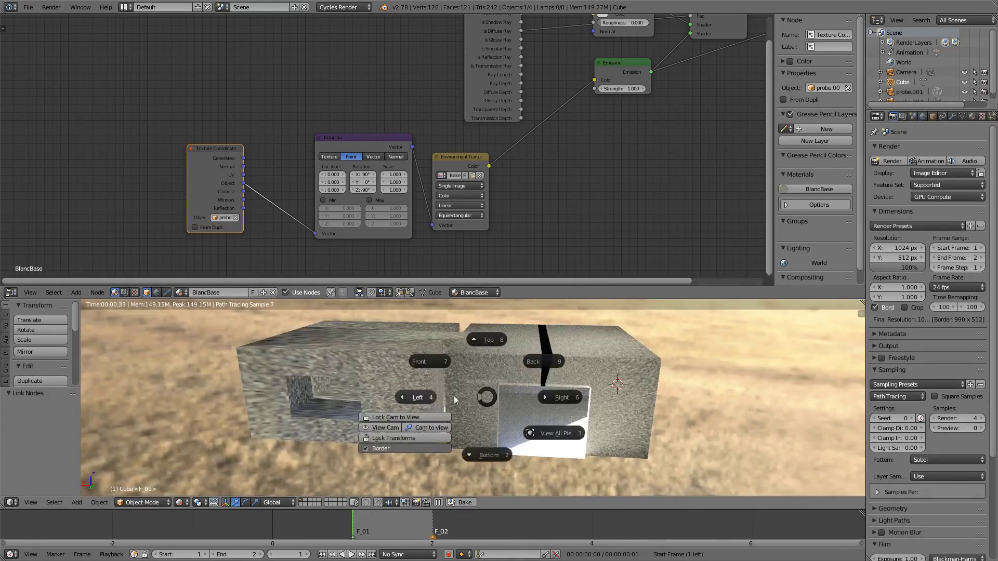
left_click(380, 429)
left_click(437, 535)
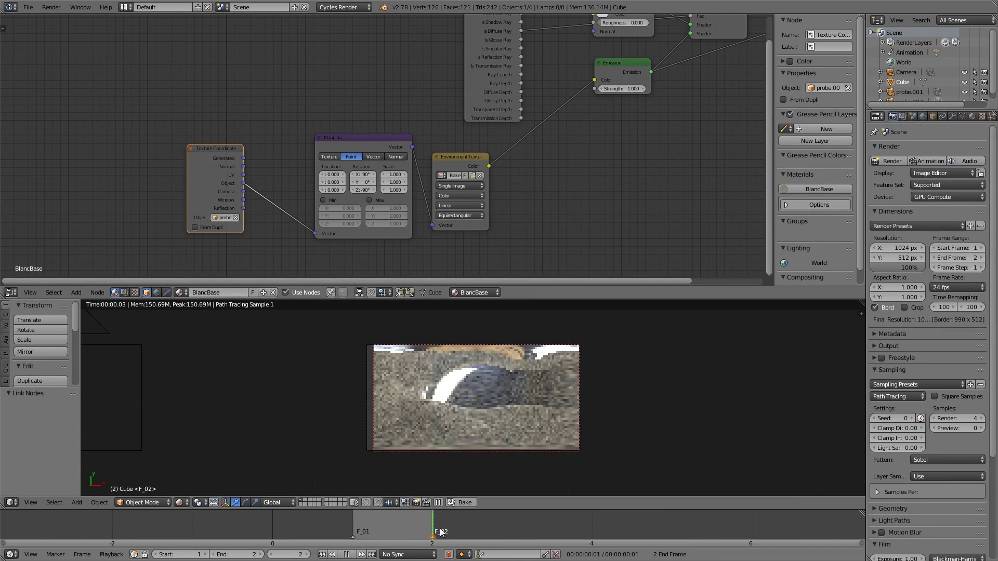
left_click(260, 555)
left_click(511, 530)
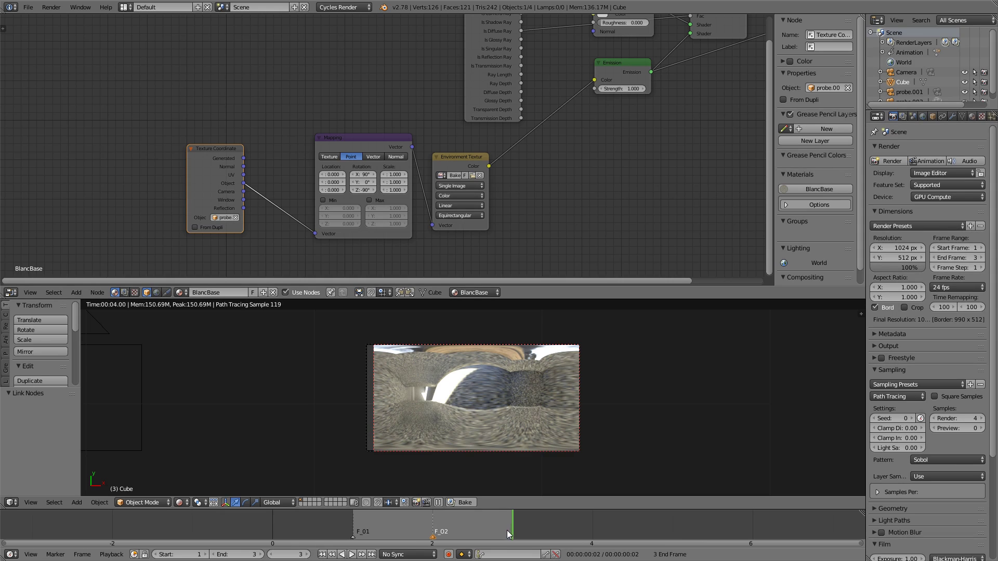
- In a wireframe top view, select the Camera object and bind it to a new timeline marker at frame 3
key("z")
left_click(503, 337)
key("z")
left_click(577, 418)
key("KP_7")
scroll(512, 434, "down", 5)
scroll(520, 434, "up", 1)
right_click(552, 427)
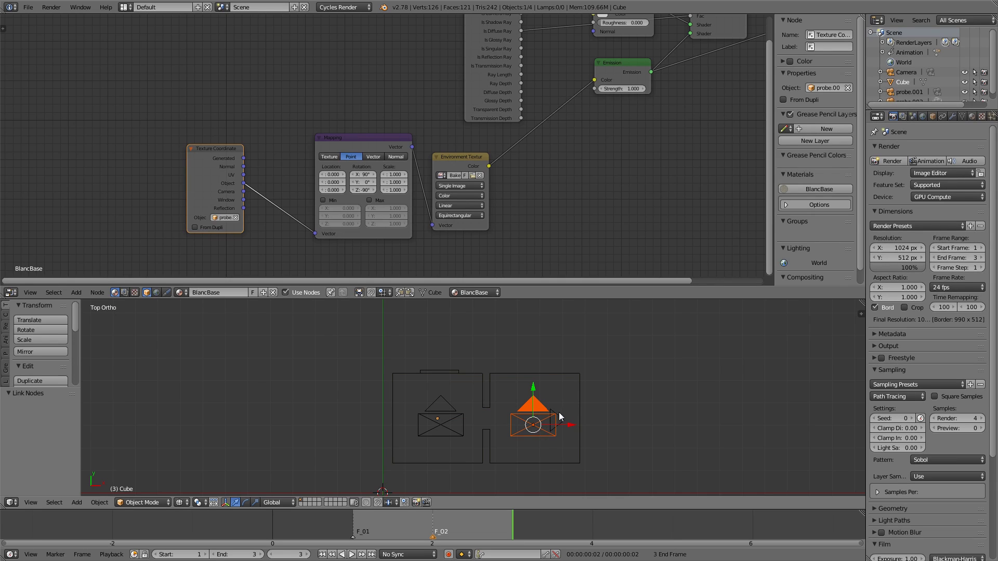
right_click(563, 418)
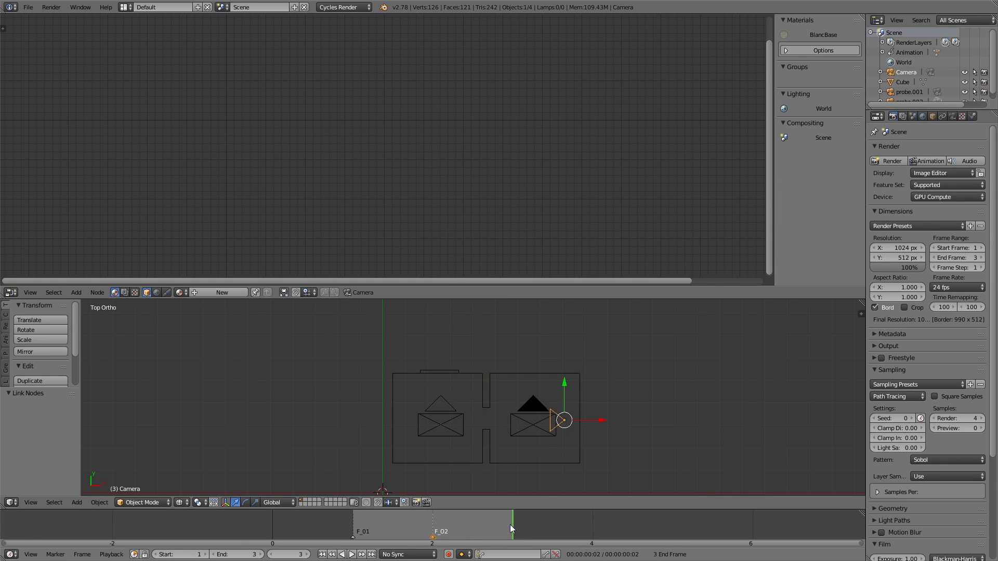
key("m")
left_click(31, 554)
left_click(61, 456)
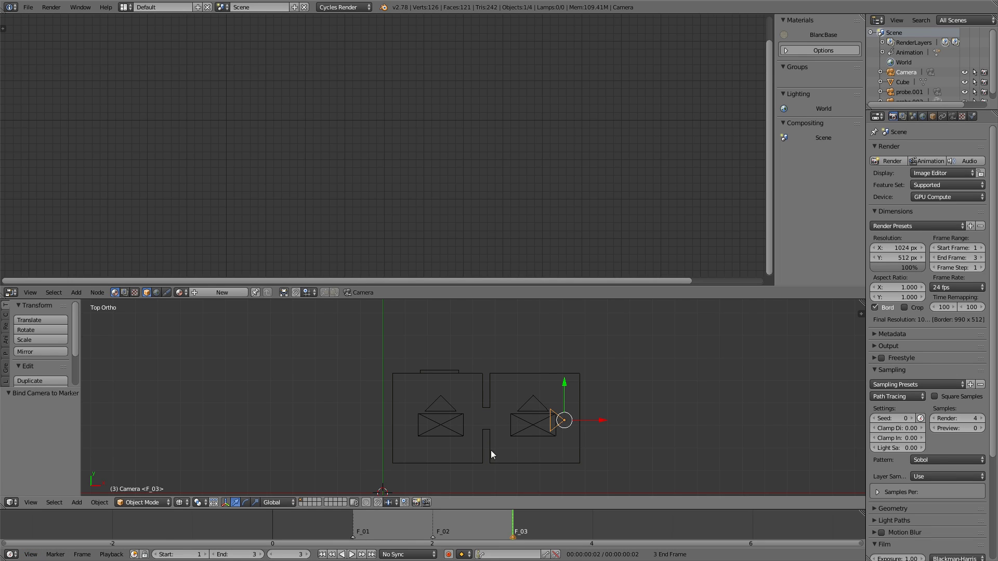
- Preview the rooms through the scene camera with rendered shading in an enlarged full-screen viewport
key("q")
left_click(383, 451)
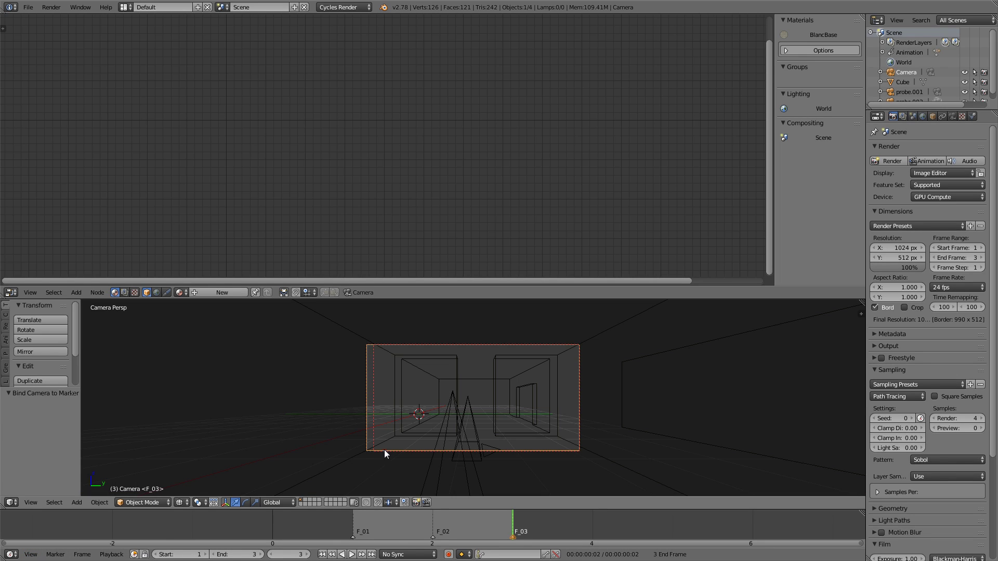
left_click(552, 377)
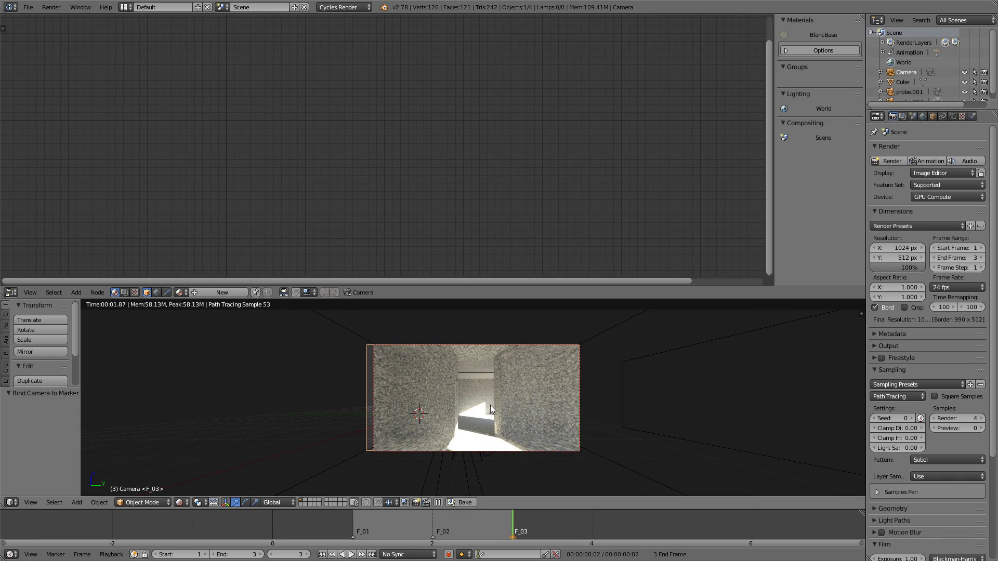
key("ctrl+alt+space")
scroll(511, 341, "up", 5)
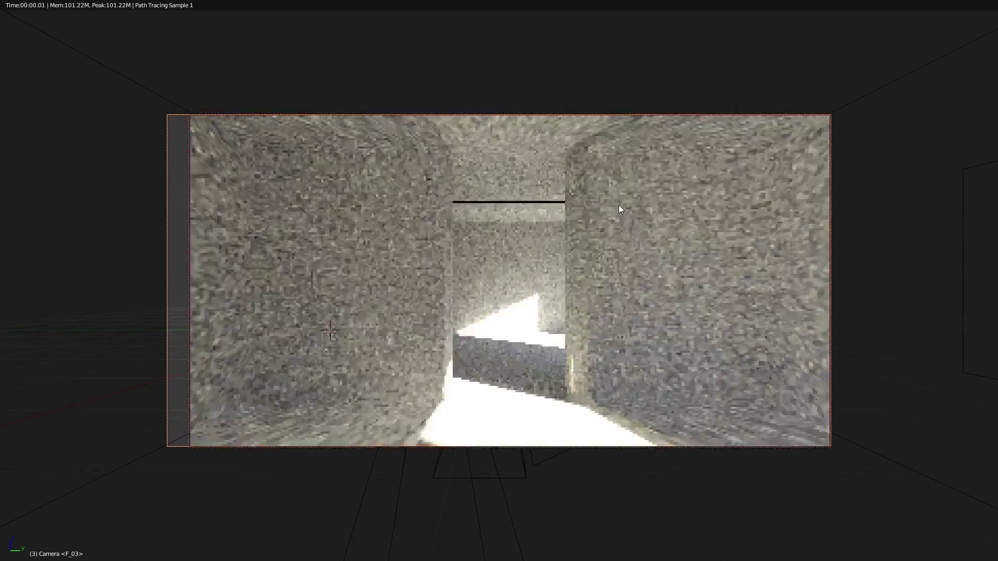
scroll(620, 209, "up", 2)
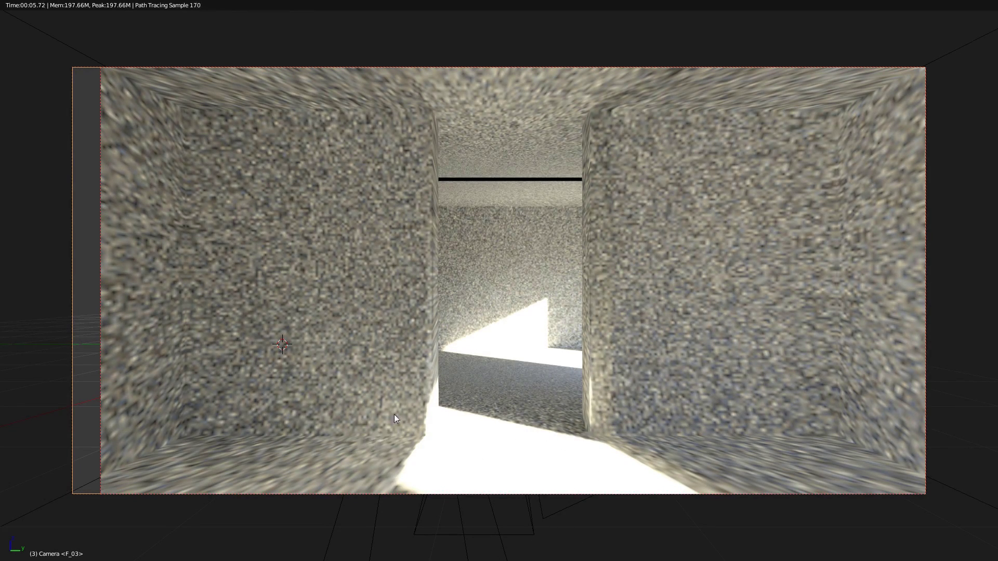
- Examine the baked map projected on the room walls, floor and openings from inside and outside both rooms
middle_click_drag(478, 404, 525, 327)
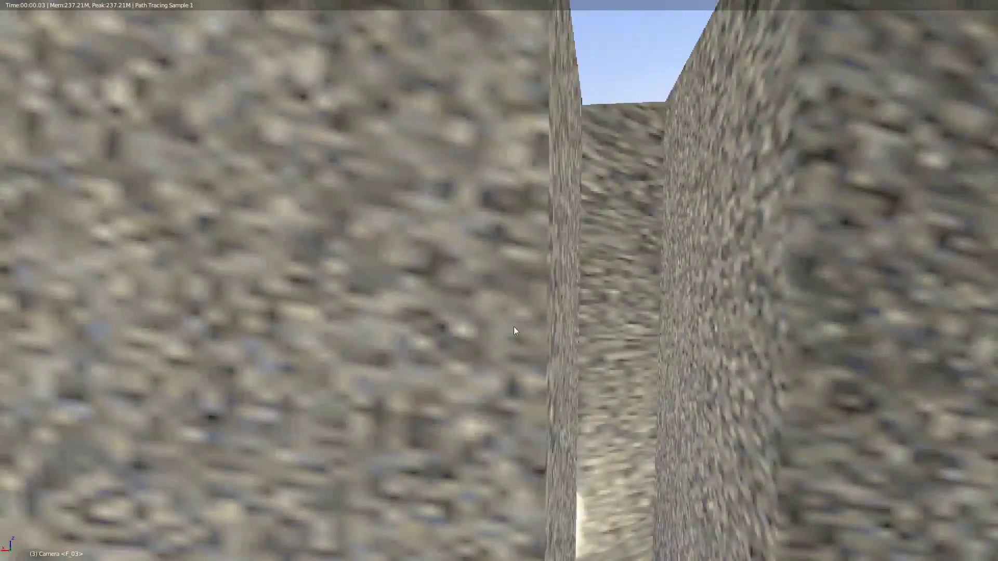
scroll(557, 371, "down", 6)
middle_click_drag(557, 371, 479, 427, "shift")
scroll(522, 376, "up", 8)
scroll(522, 377, "up", 3)
scroll(501, 381, "down", 2)
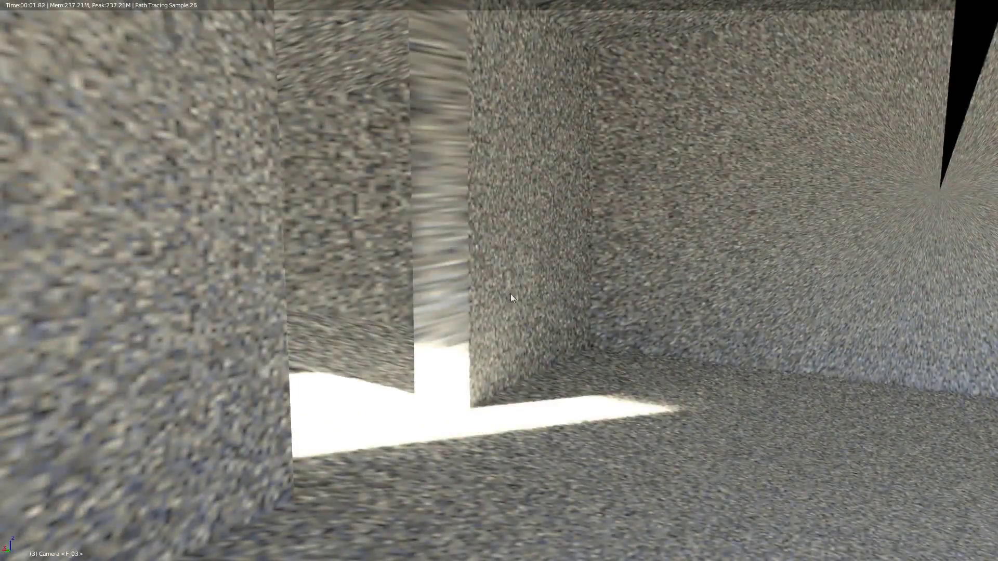
scroll(505, 312, "down", 2)
scroll(506, 309, "down", 6)
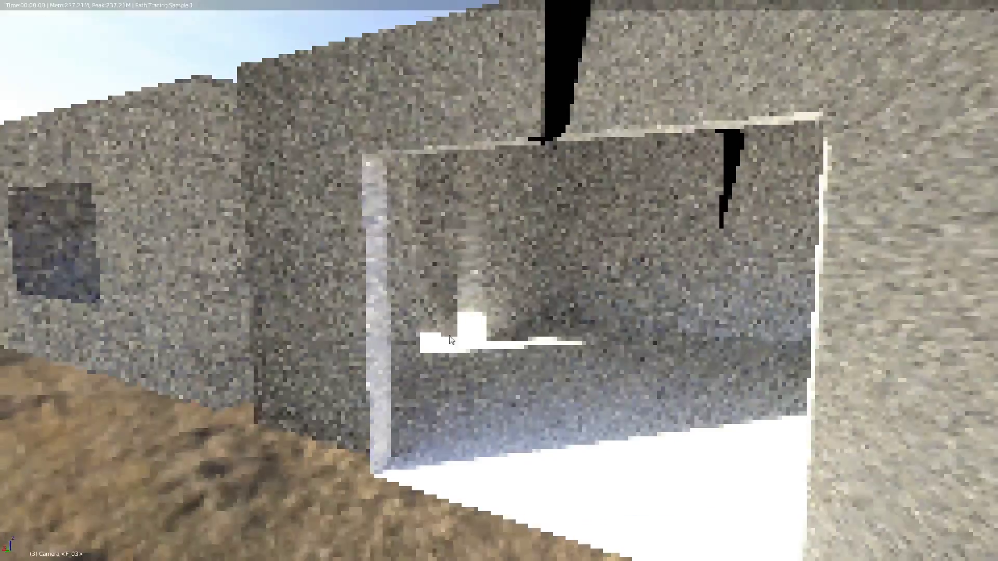
scroll(501, 290, "up", 5)
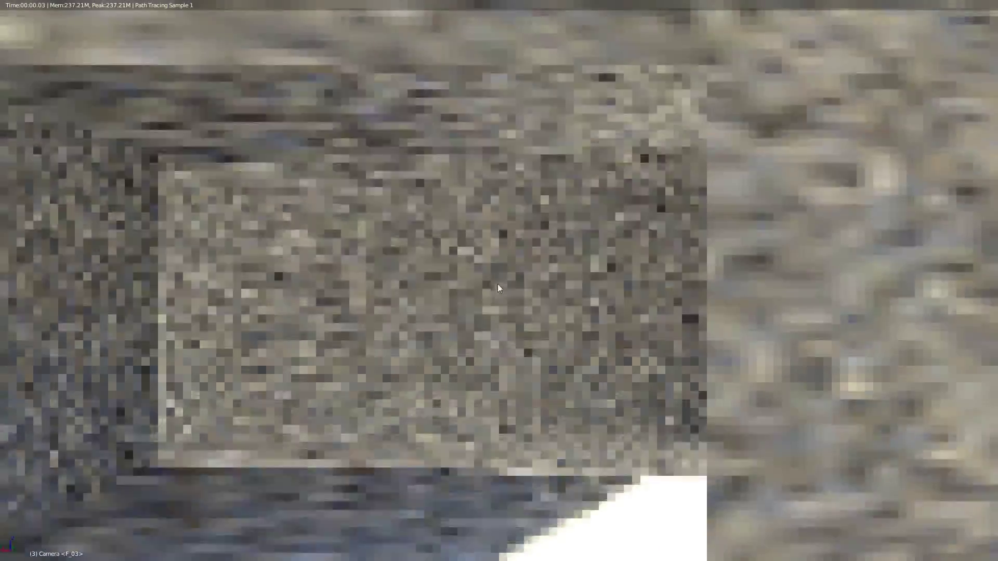
scroll(471, 301, "down", 6)
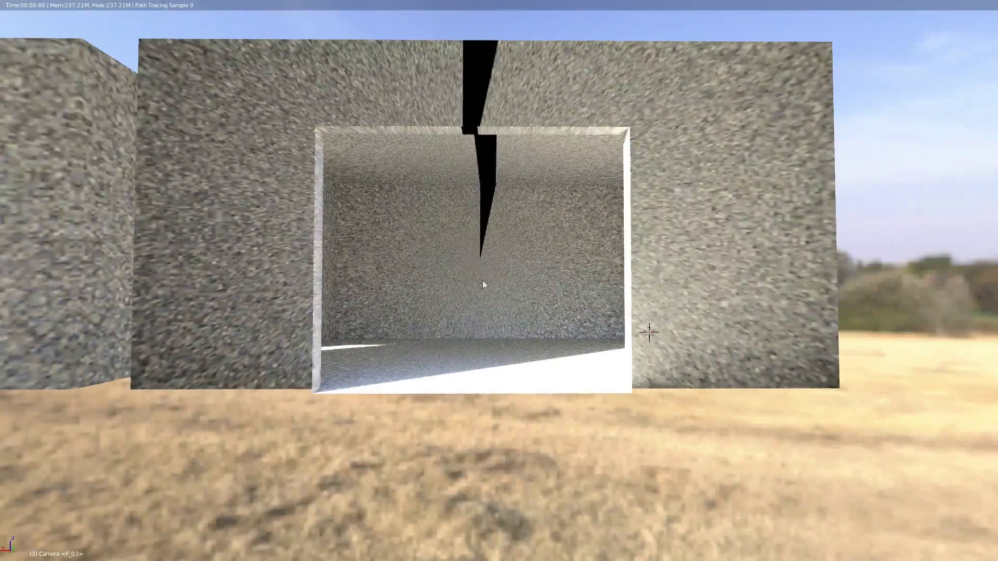
middle_click_drag(482, 279, 466, 364)
scroll(466, 364, "down", 4)
- Switch the viewport back to wireframe shading and restore the multi-editor layout with both rooms in perspective view
key("z")
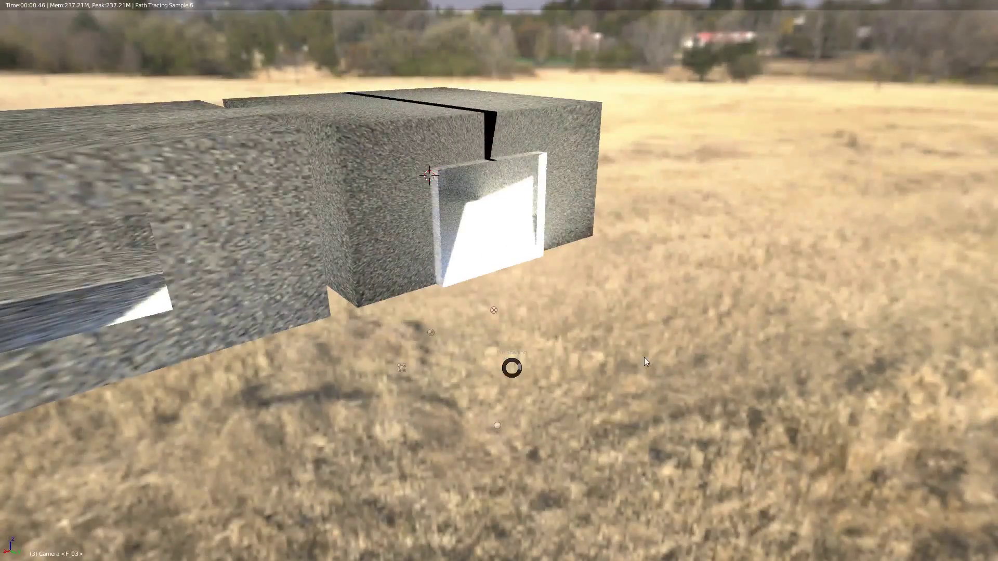
mouse_move(487, 250)
middle_mouse_down()
mouse_move(464, 354)
mouse_move(419, 216)
mouse_move(510, 357)
middle_mouse_up()
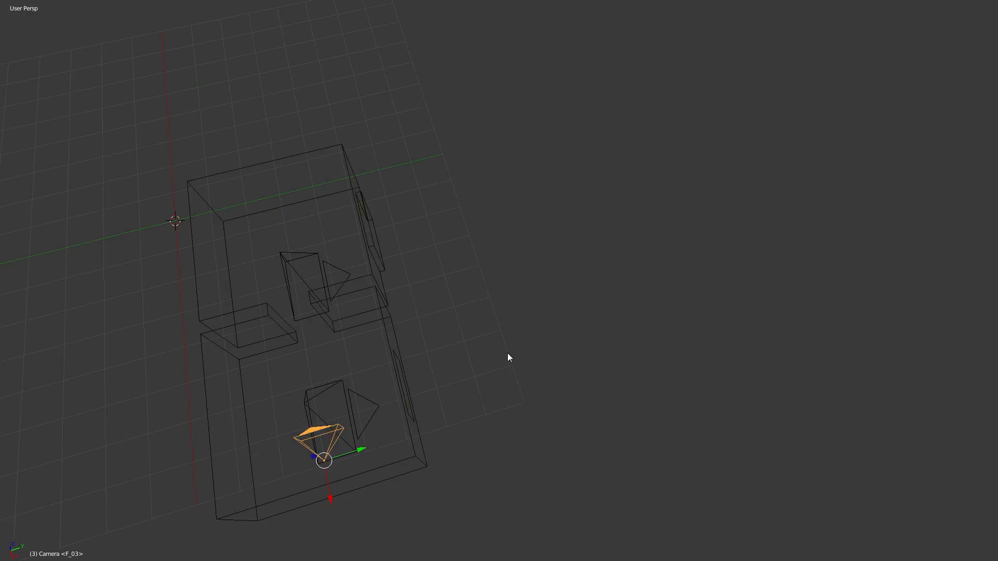
key("alt+F10")
middle_click_drag(385, 394, 475, 310)
middle_click_drag(432, 390, 527, 338)
middle_click_drag(344, 411, 476, 409, "shift")
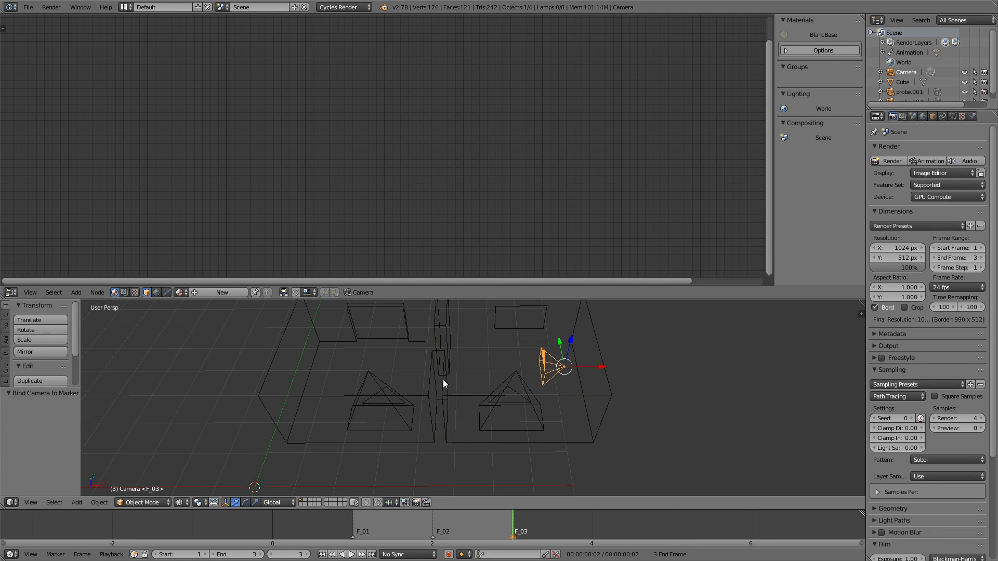
- Select the room mesh and duplicate the BlancBase Texture Coordinate, Mapping and Environment Texture nodes below the originals
right_click(439, 396)
left_click_drag(475, 147, 177, 263)
key("shift+d")
left_click(365, 226)
middle_click_drag(451, 230, 458, 95)
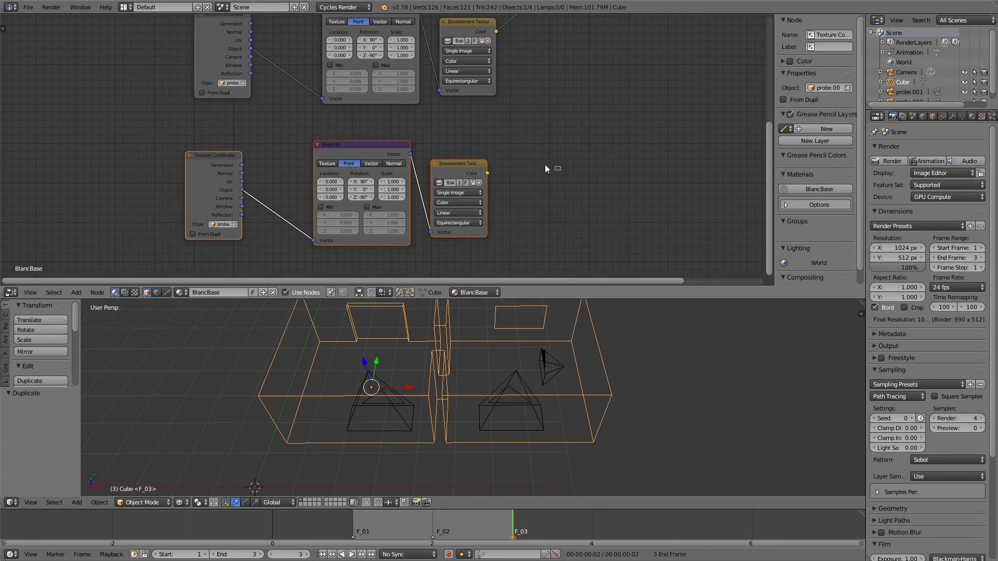
- Open the other baked image in the duplicated Environment Texture and set probe.002 as the duplicated Texture Coordinate's object
left_click(470, 183)
left_click(309, 94)
left_click(971, 33)
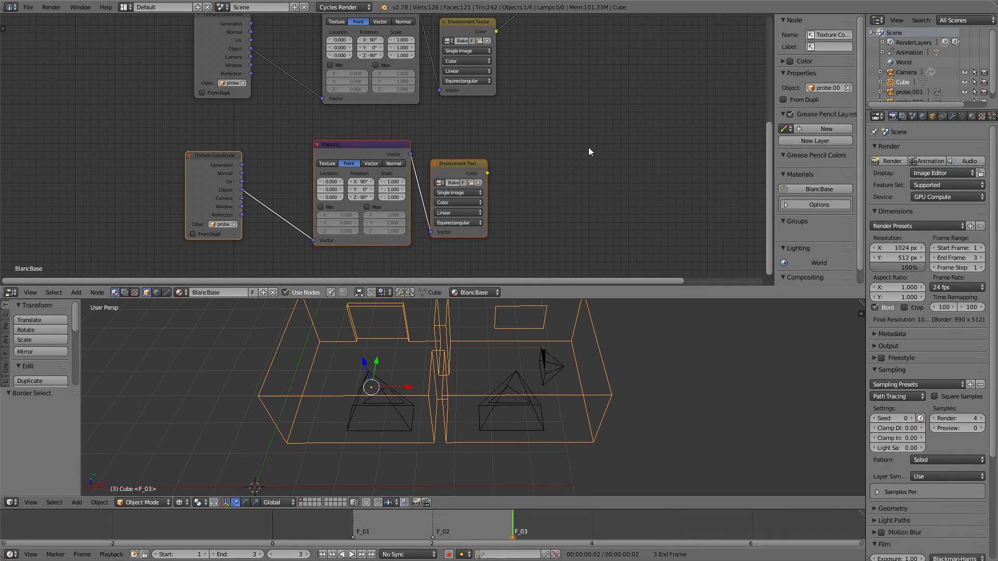
left_click(211, 225)
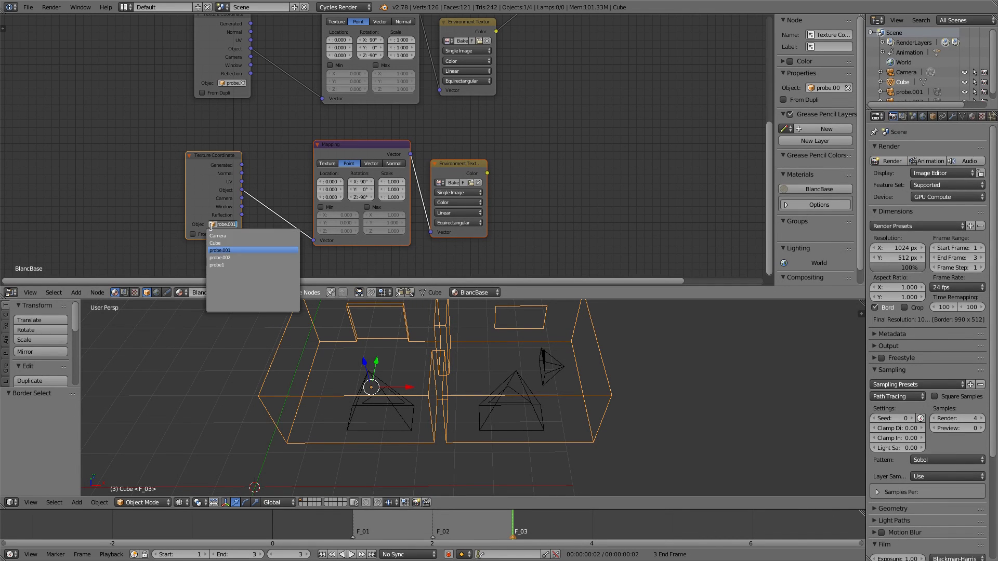
left_click(228, 257)
- Combine both Environment Textures with a Mix node feeding the Emission color, collapse it, and space out the nodes
middle_click_drag(599, 134, 451, 237)
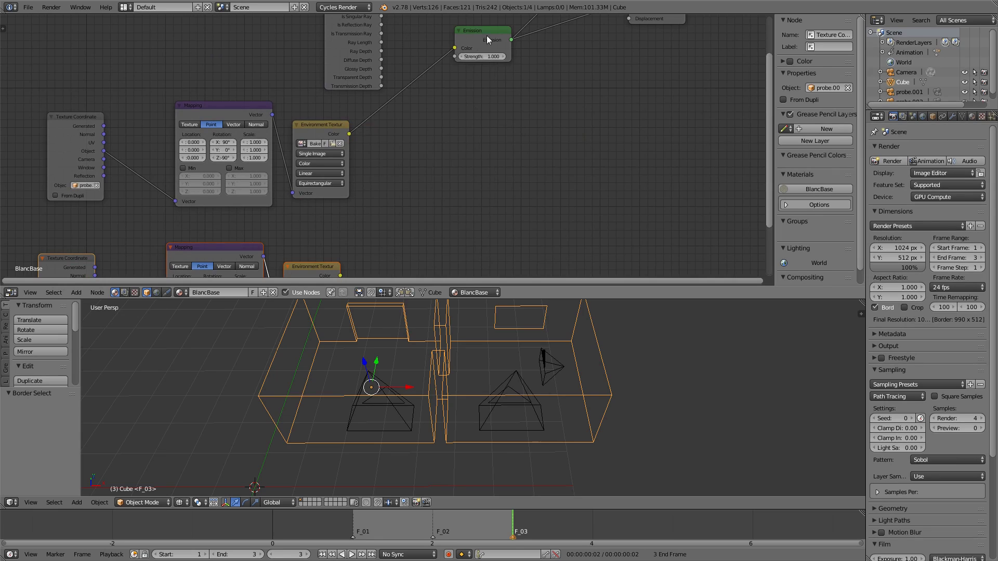
left_click_drag(490, 30, 499, 120)
right_click_drag(320, 136, 318, 275, "ctrl+shift")
key("h")
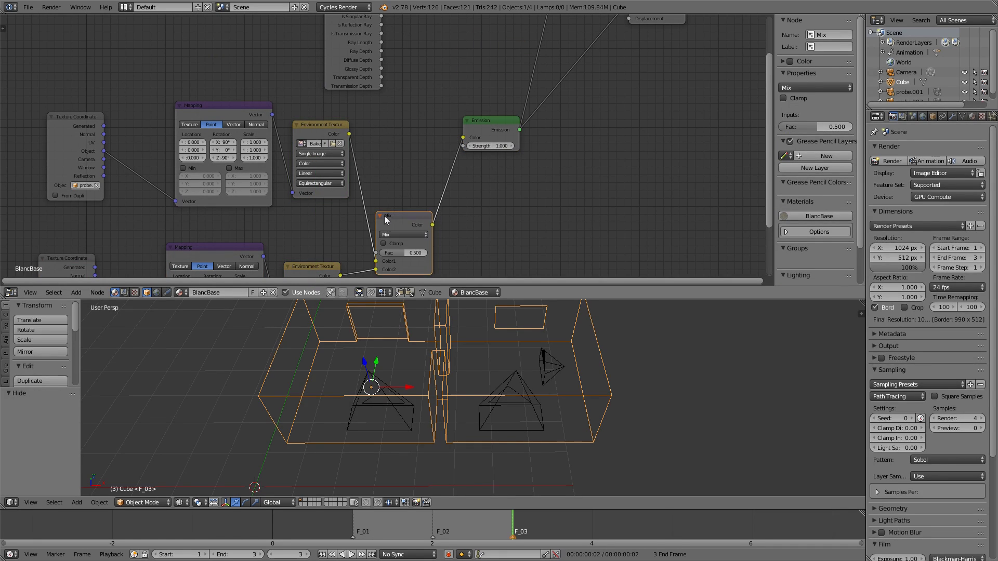
left_click_drag(476, 125, 538, 228)
middle_click_drag(473, 260, 523, 203)
left_click_drag(466, 155, 497, 146)
left_click_drag(484, 226, 531, 237)
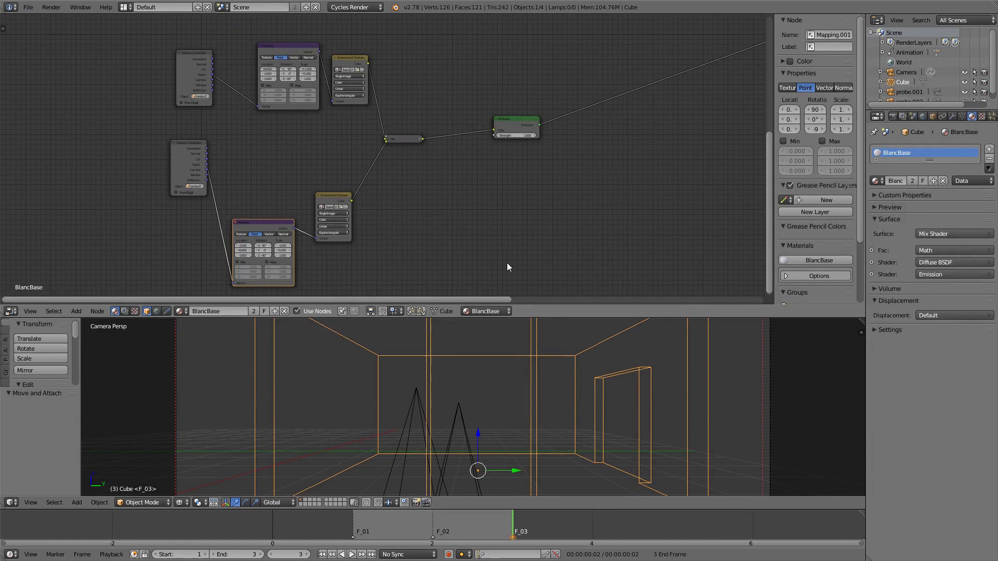
left_click(361, 59)
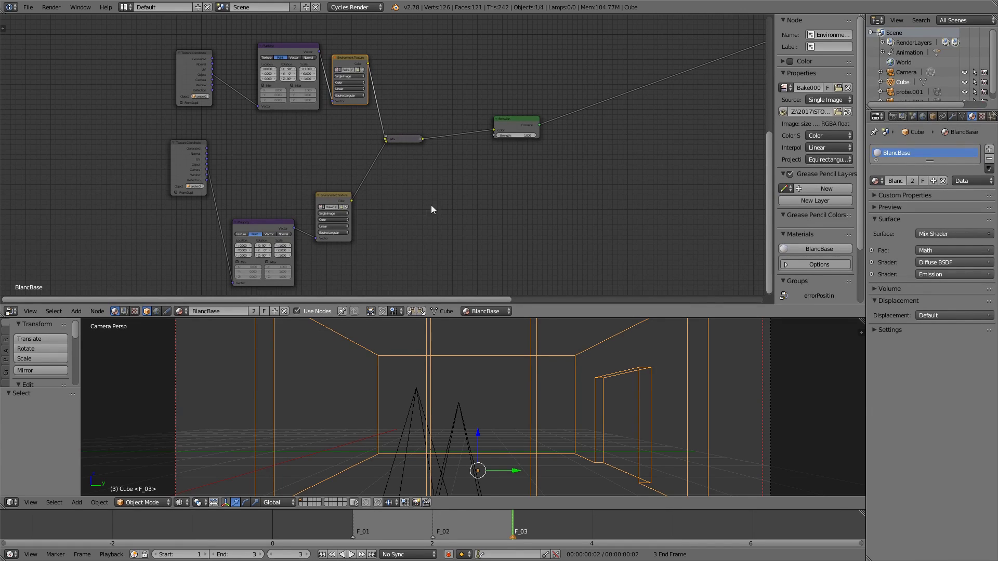
middle_click_drag(461, 180, 373, 216)
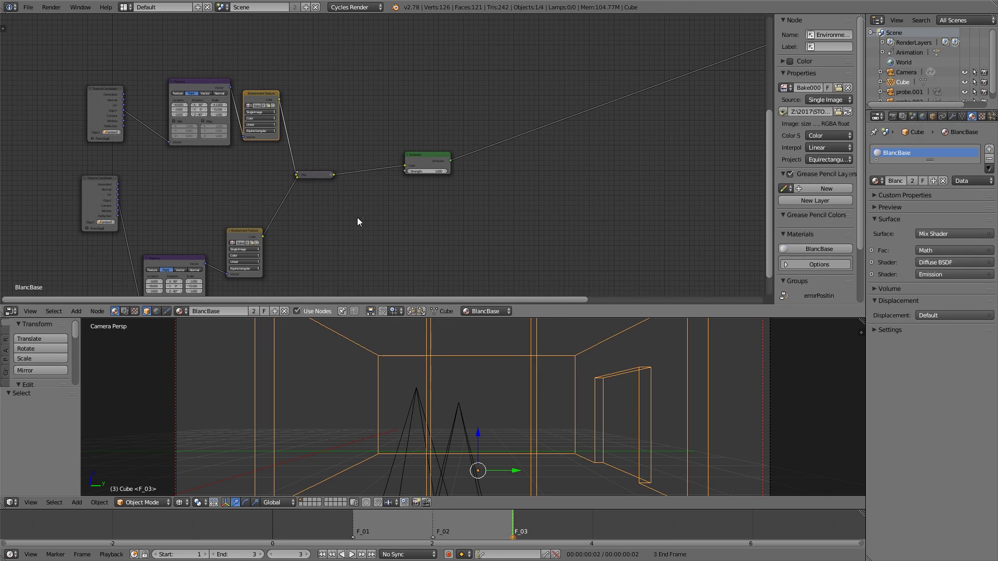
middle_click_drag(367, 278, 369, 274)
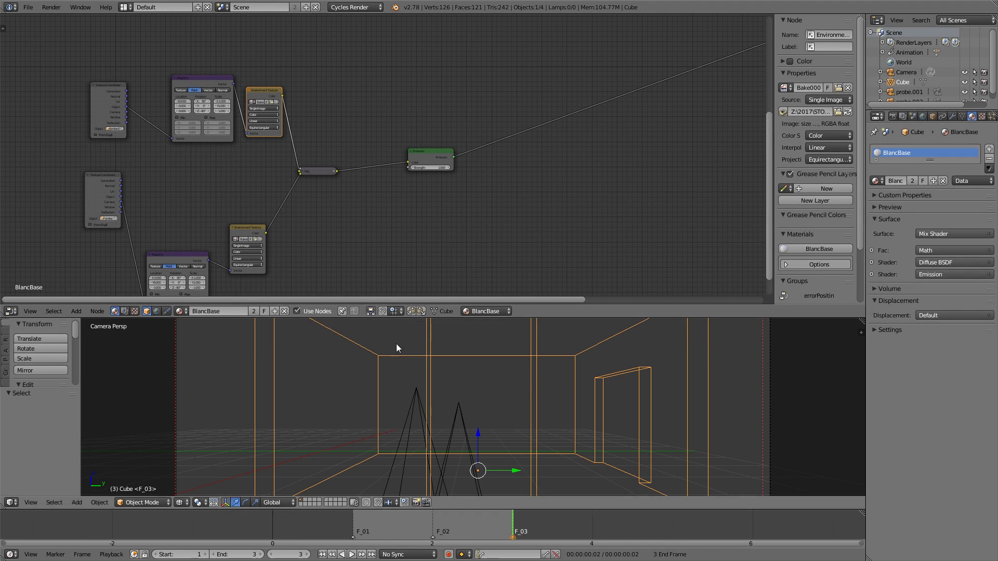
middle_click_drag(671, 170, 512, 105)
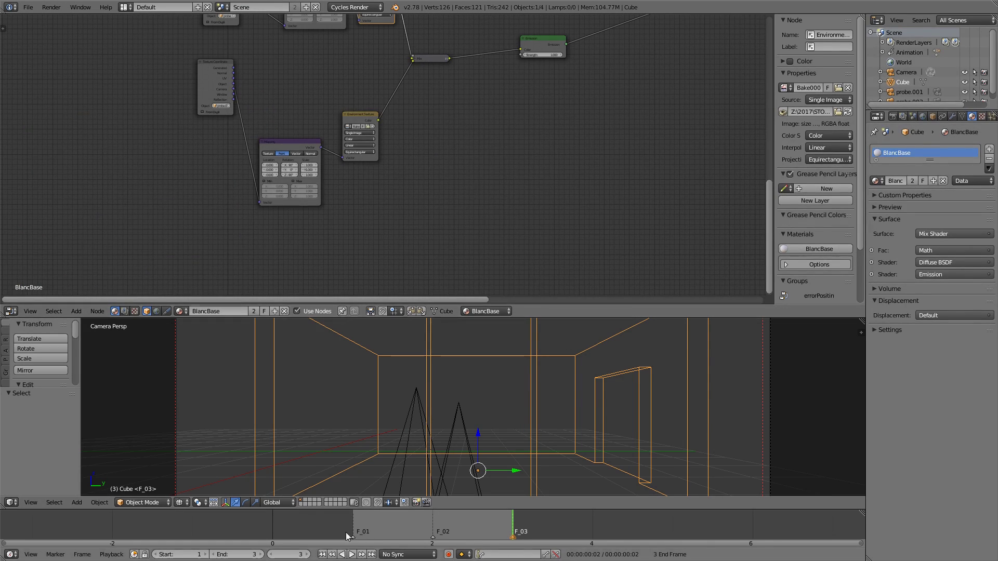
left_click_drag(462, 198, 471, 215)
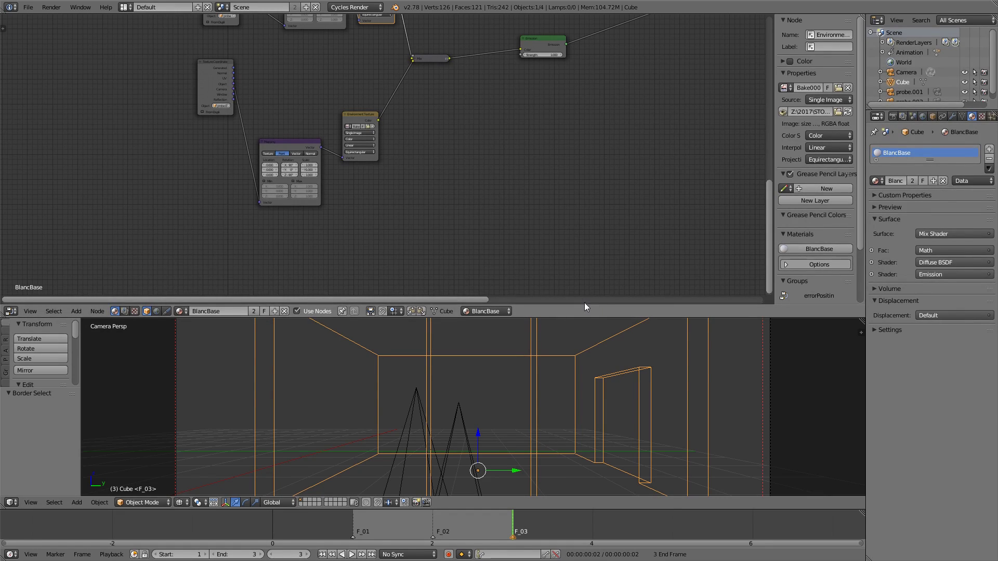
left_click(903, 116)
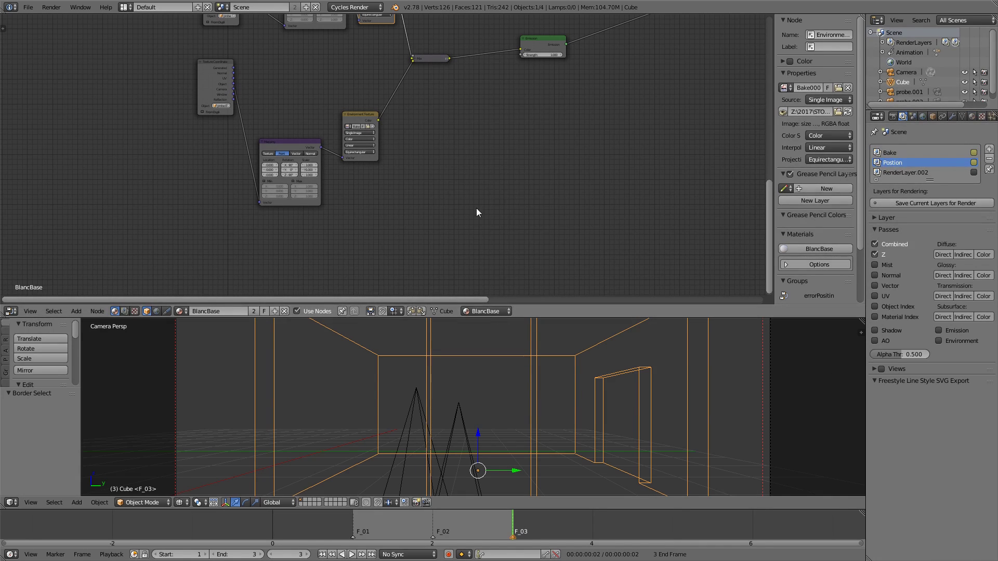
- In a top view with nothing selected, add a Text object and place it on the X axis beside the rooms
middle_click_drag(365, 411, 467, 429)
scroll(467, 429, "up", 4)
key("KP_7")
key("q")
left_click(520, 453)
left_click(581, 457)
key("a")
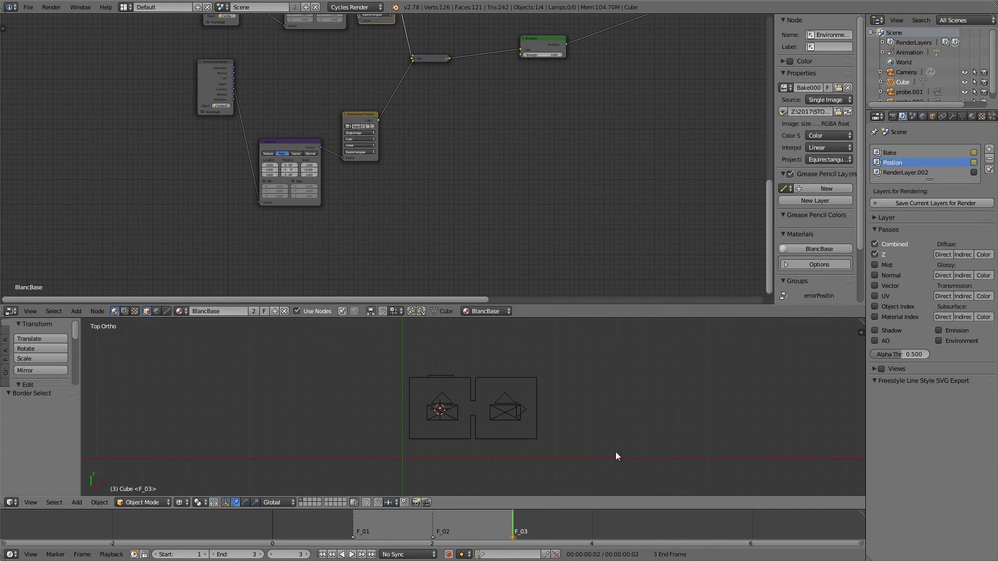
key("shift+a")
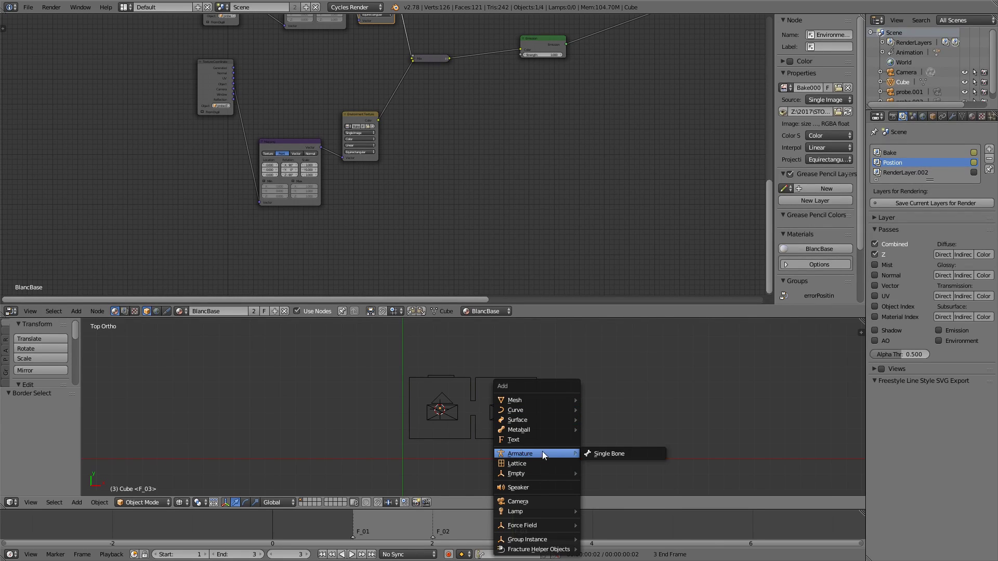
left_click(554, 439)
key("g")
left_click(507, 458)
- Replace the Text object's content with "scenecontroller" and return to Object Mode
key("Tab")
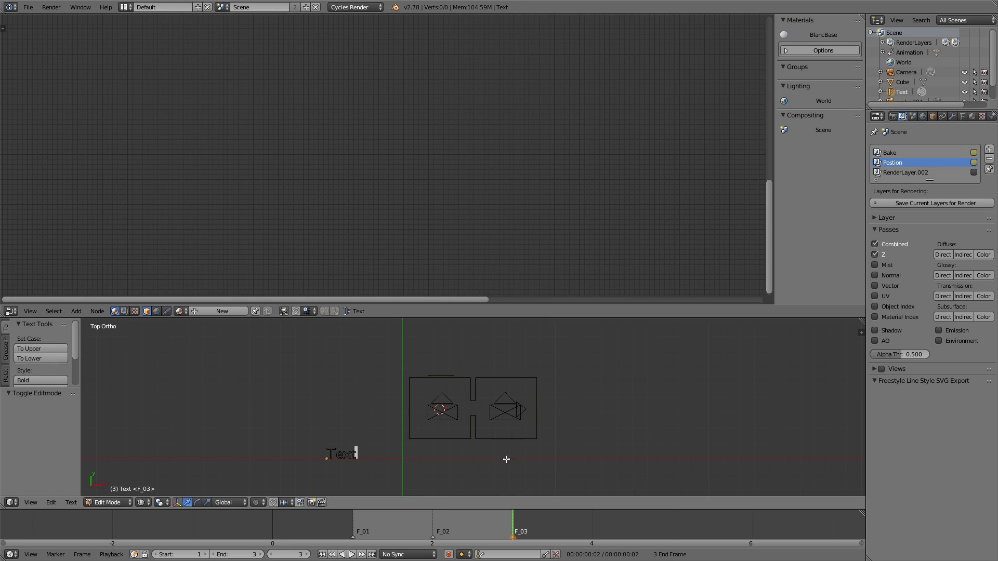
key("BackSpace")
key("BackSpace")
key("BackSpace")
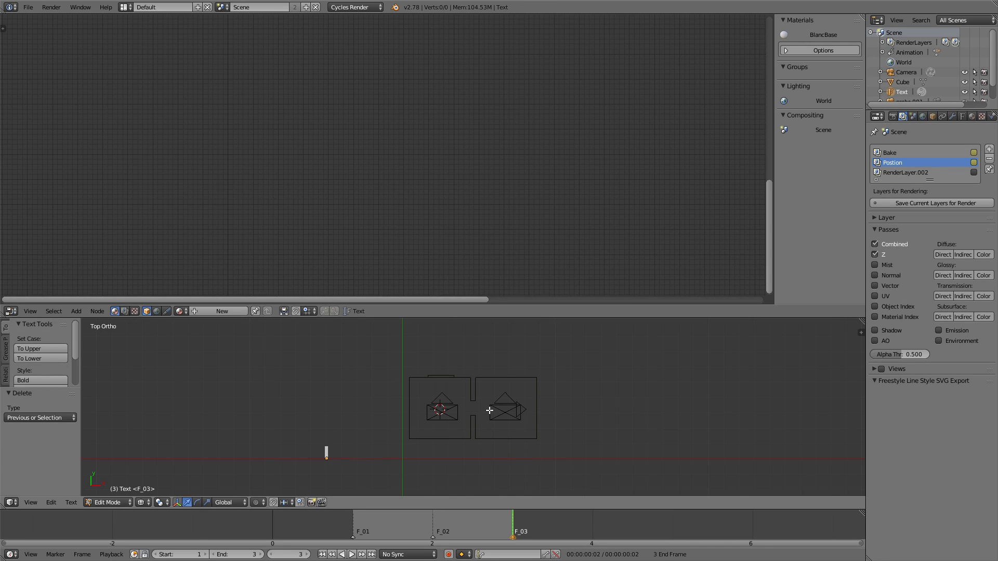
type("scenecontroller")
key("Return")
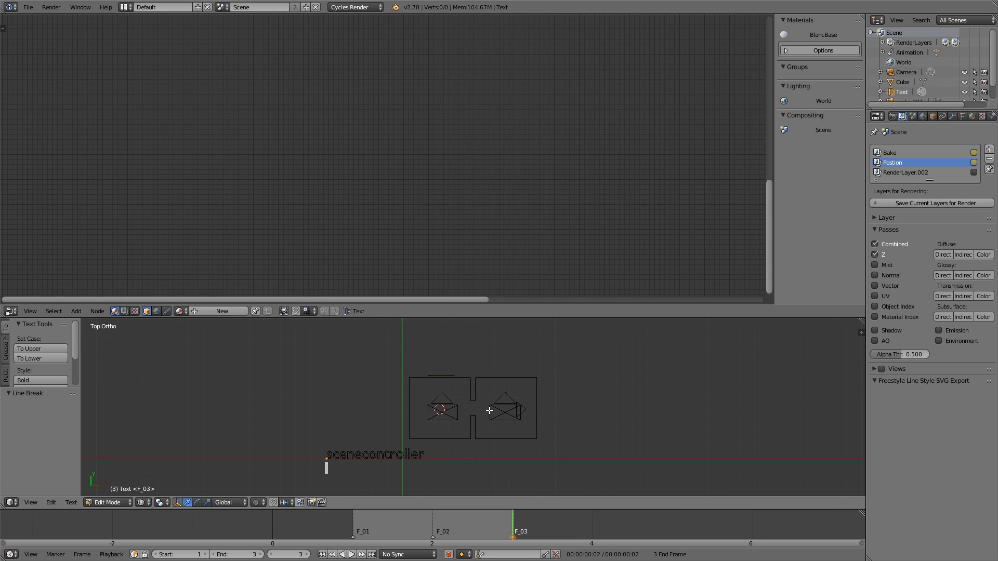
key("BackSpace")
key("Tab")
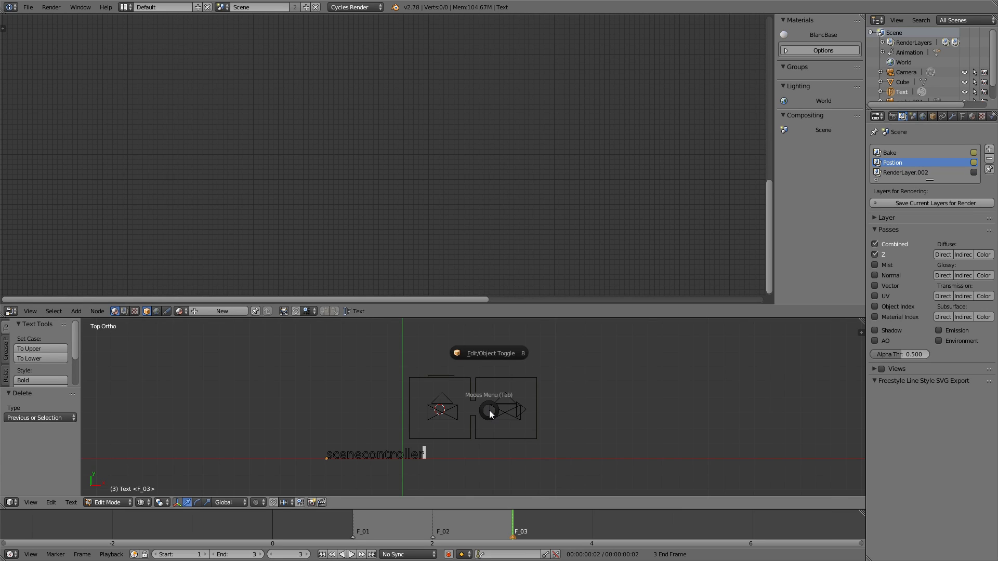
left_click(489, 411)
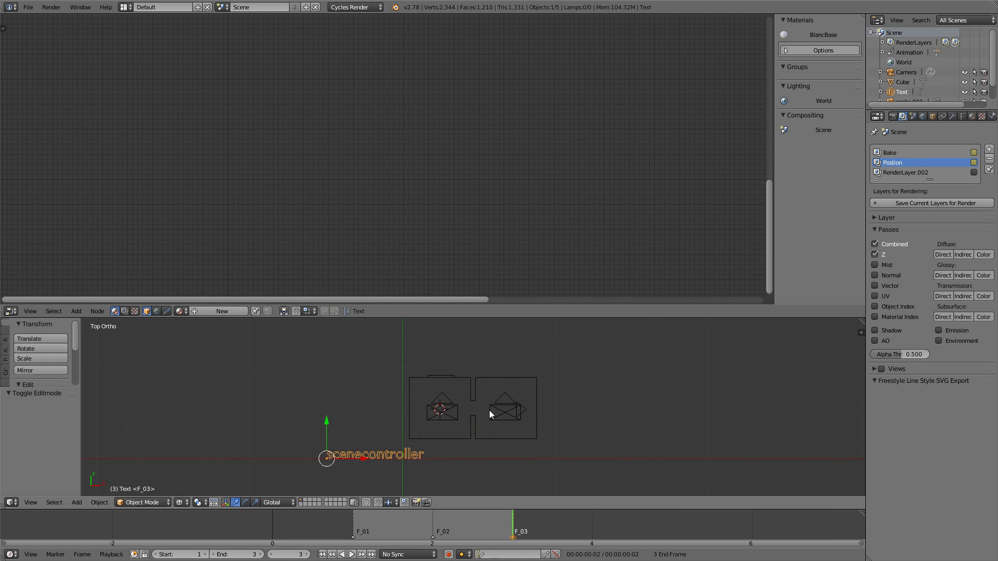
- Give the scenecontroller text a new material named POS with an Emission surface, and show its whole node tree
left_click(972, 115)
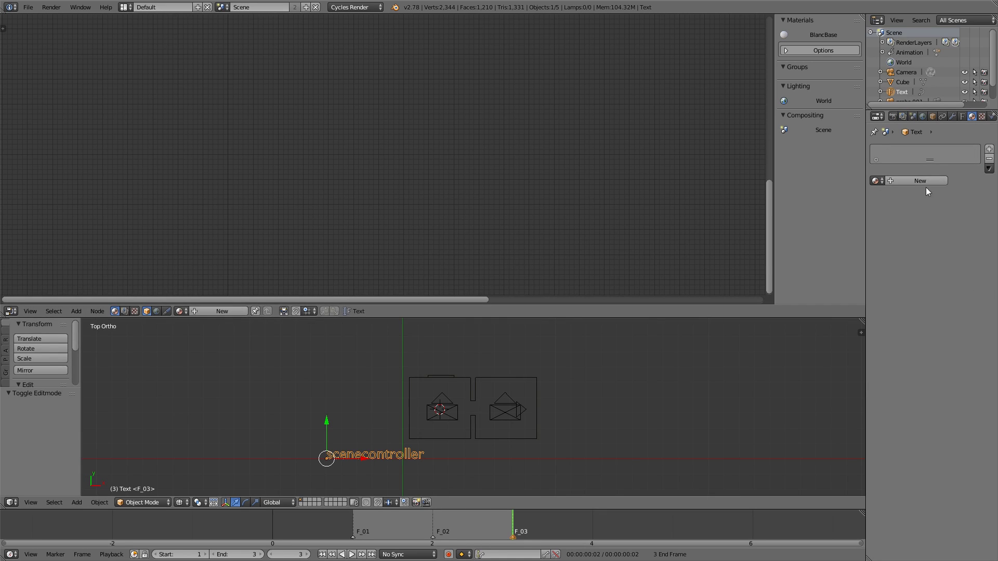
left_click(930, 182)
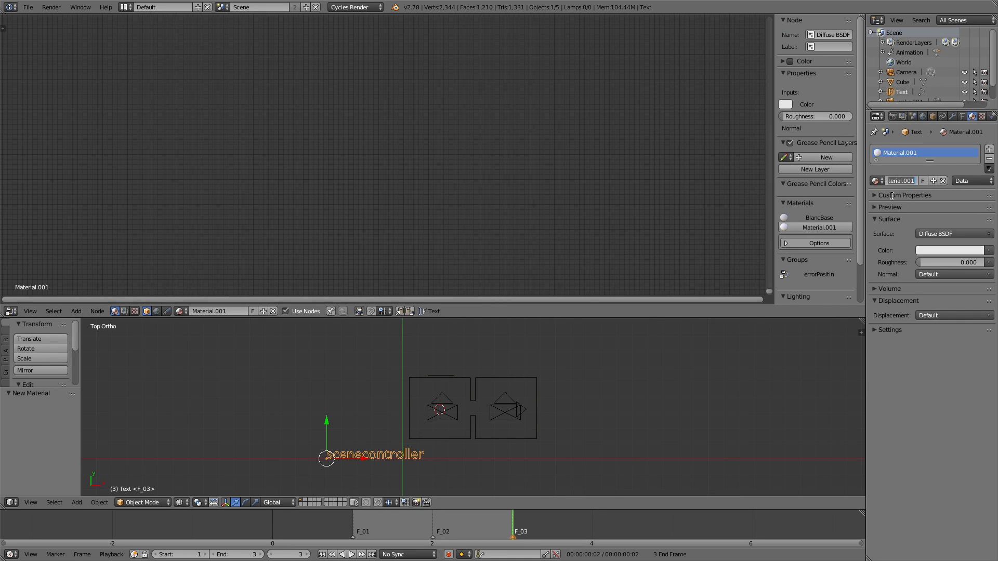
type("POS")
key("Return")
left_click(948, 234)
left_click(926, 156)
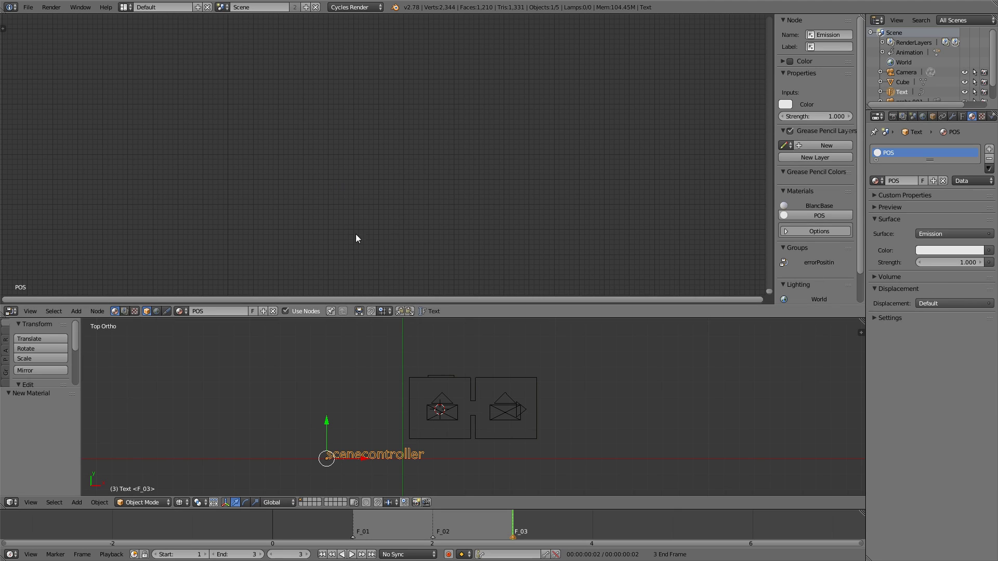
key("Home")
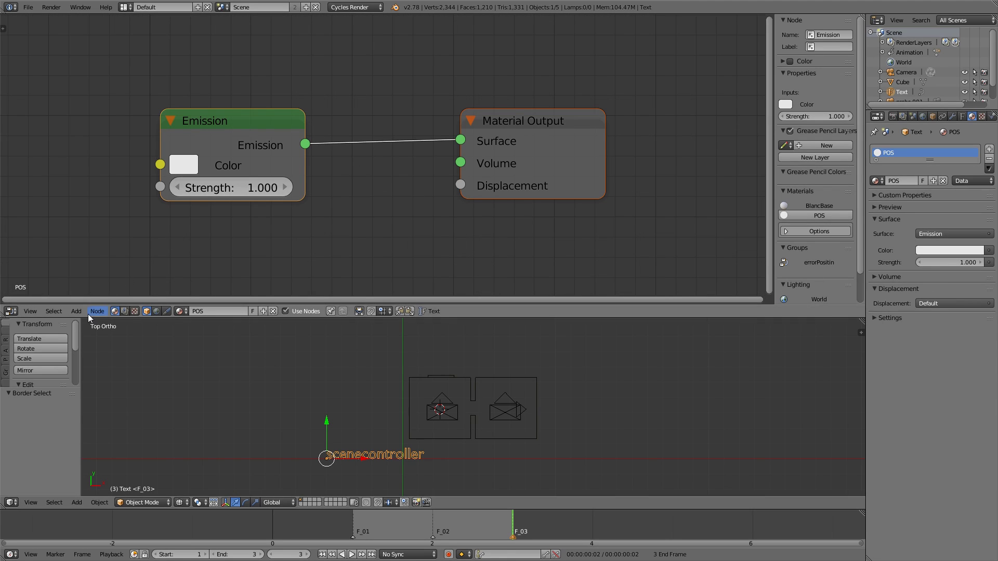
- Add a Geometry node to the POS material and feed its Position output into the Emission color
left_click(76, 311)
mouse_move(98, 232)
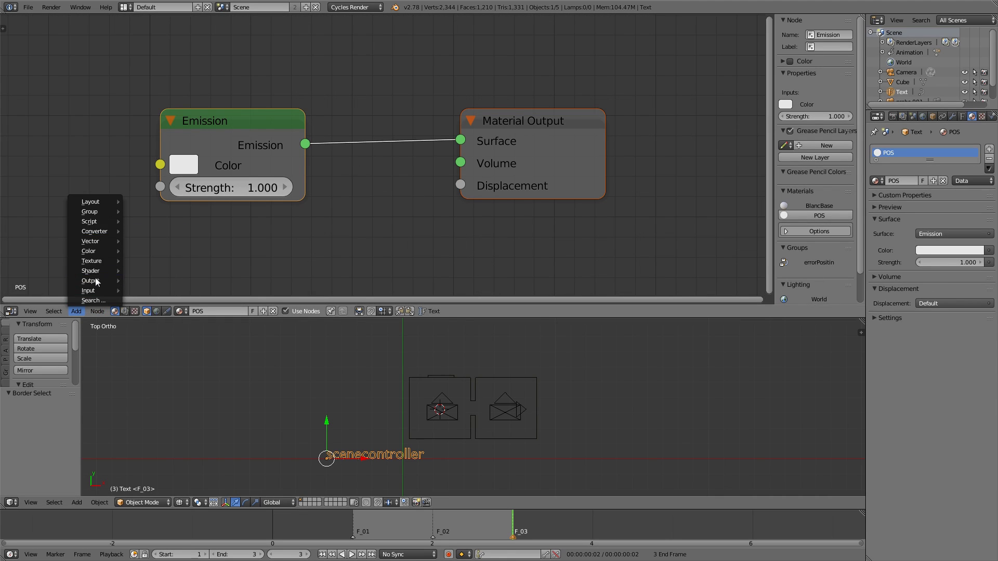
mouse_move(99, 290)
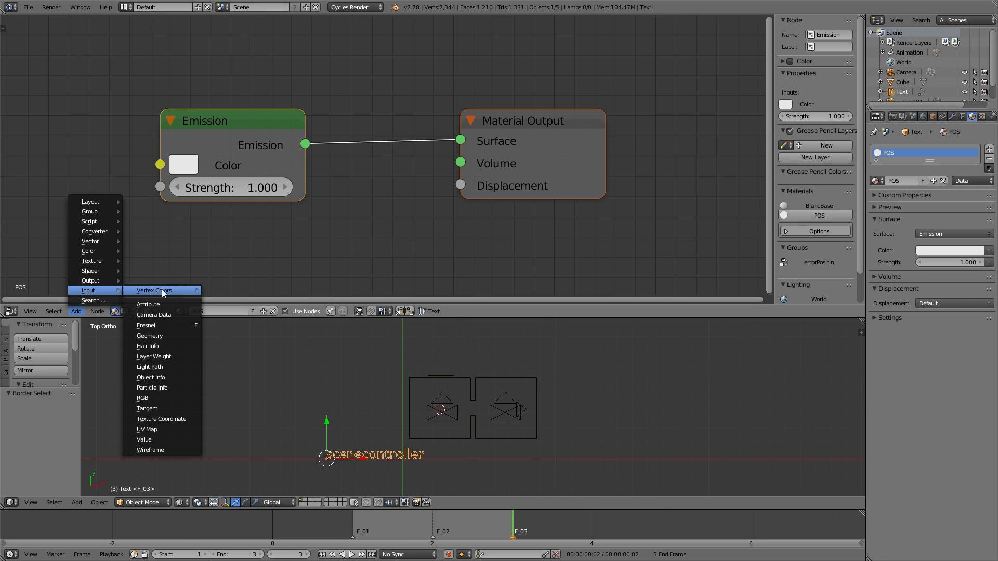
left_click(152, 337)
left_click(126, 228)
left_click_drag(227, 275, 159, 165)
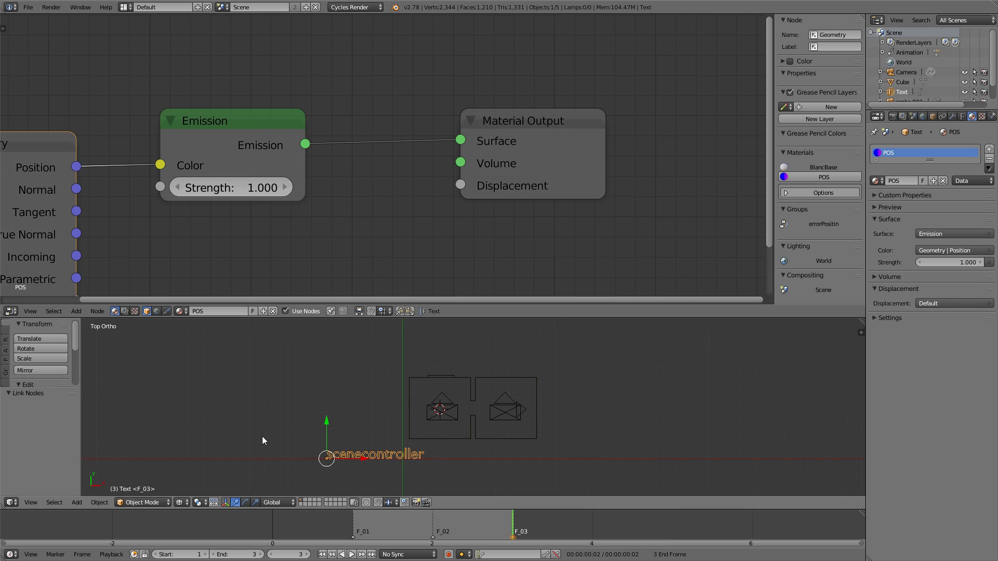
- Check which render layers are enabled at frames 2, 1 and 3
left_click(903, 116)
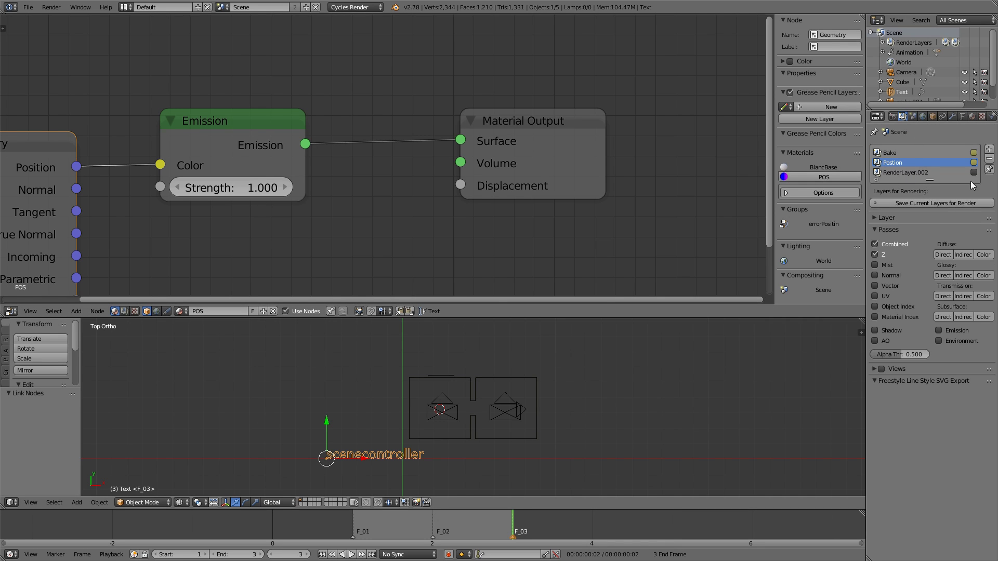
left_click(432, 528)
left_click(370, 526)
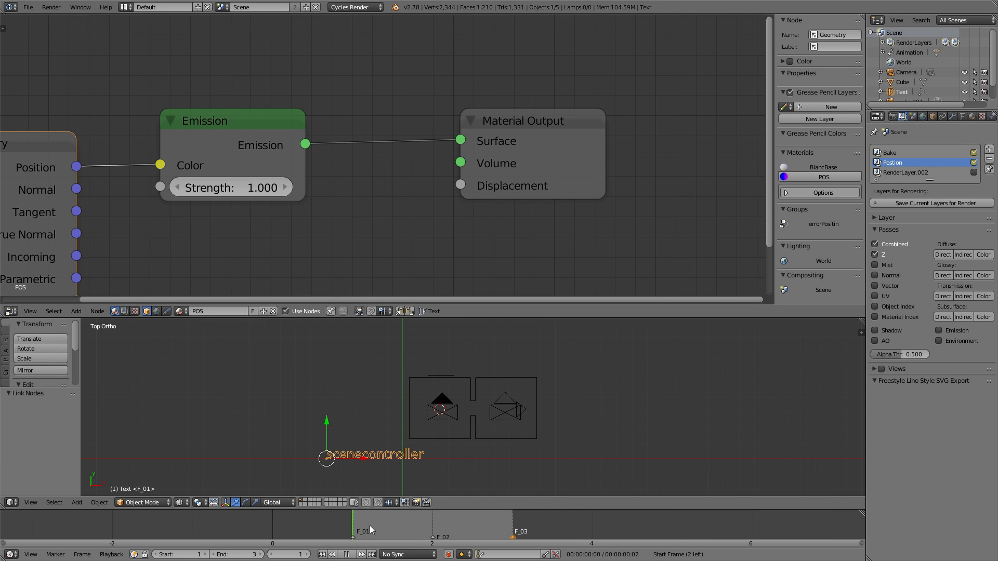
left_click(511, 529)
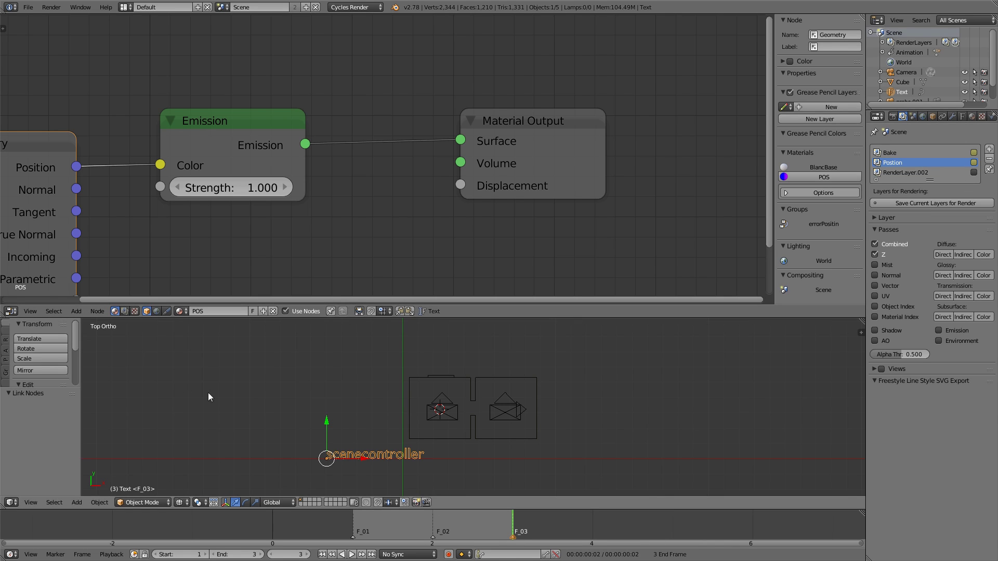
middle_click_drag(358, 189, 362, 189)
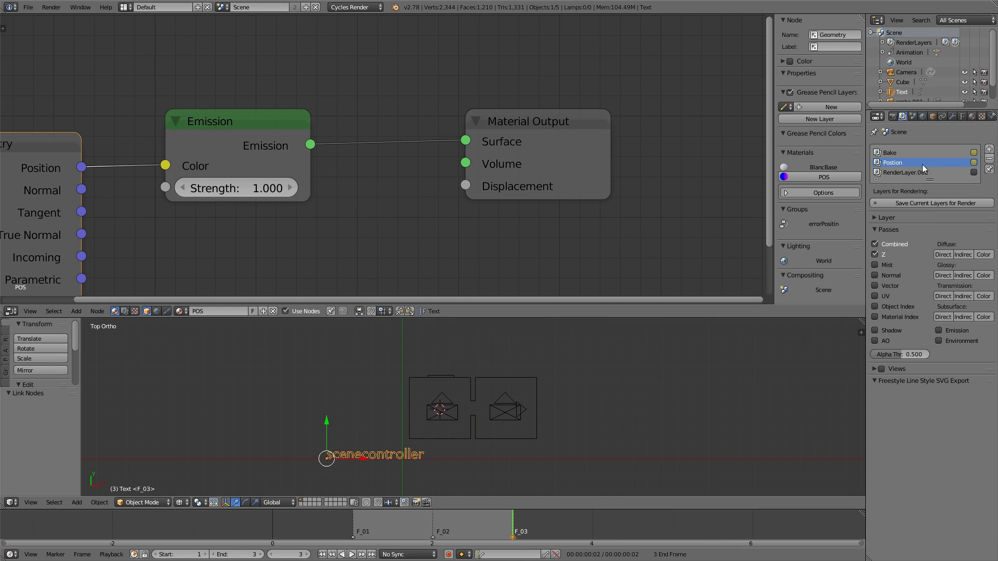
- In the compositing nodes, remove the position input from the File Output node and nudge the node aside
left_click(124, 311)
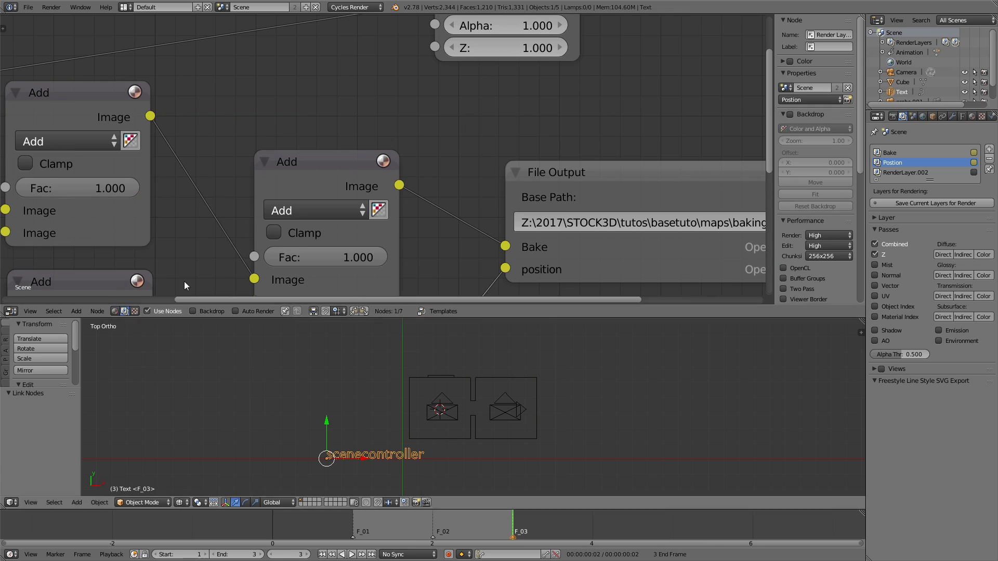
middle_click_drag(509, 263, 575, 177)
left_click_drag(415, 198, 399, 209)
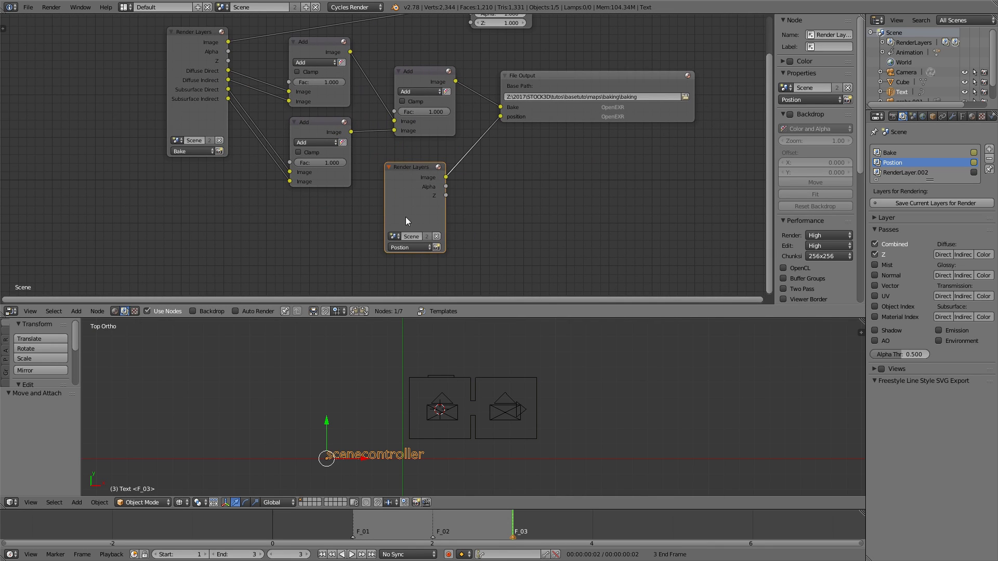
left_click(572, 106)
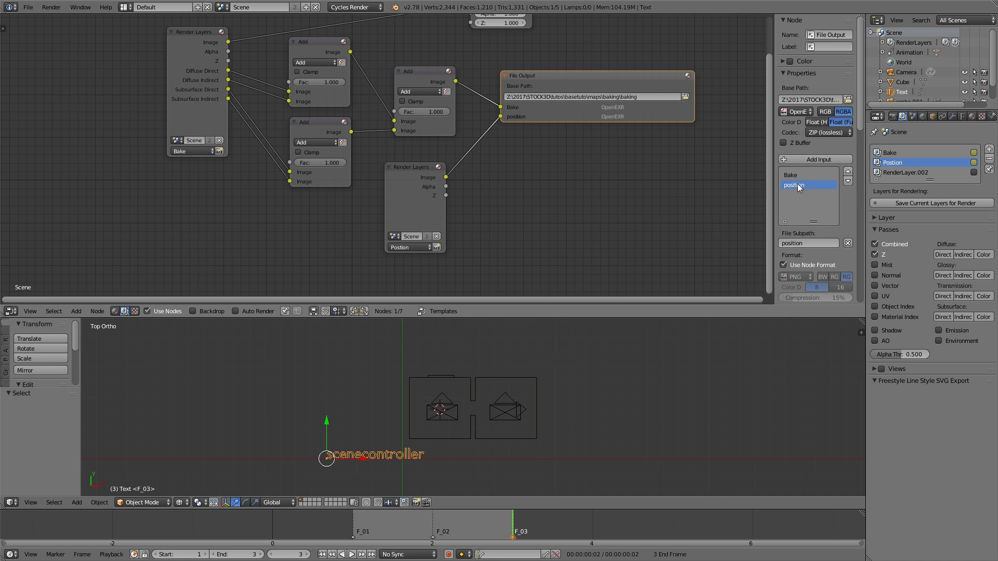
left_click(848, 243)
mouse_move(547, 88)
left_mouse_down()
mouse_move(575, 82)
mouse_move(555, 83)
left_mouse_up()
- Add a new input to the File Output node and set its file subpath to "position"
left_click(821, 158)
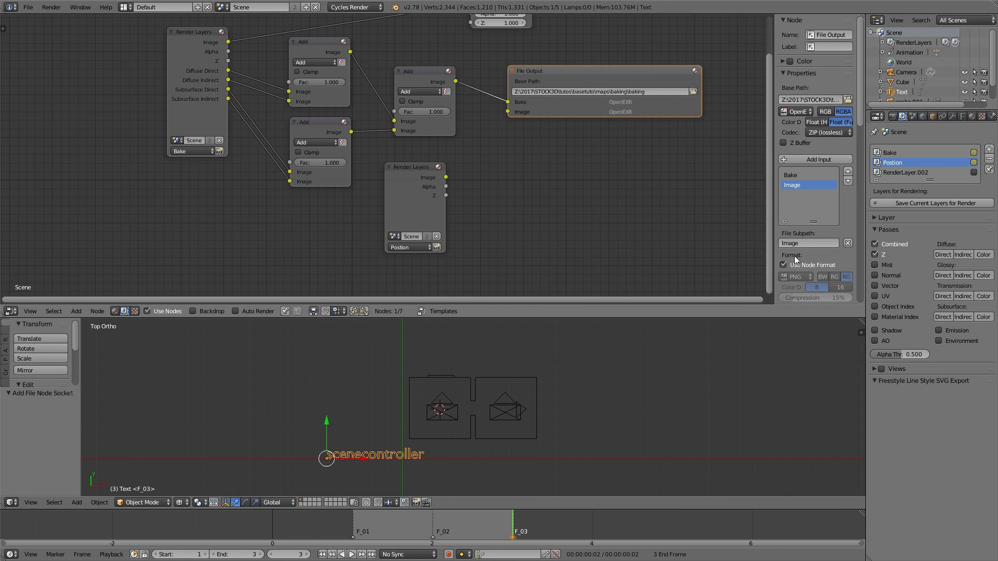
type("posotion")
key("Return")
left_click(575, 223)
left_click(431, 205)
left_click(599, 83)
left_click(794, 244)
left_click(792, 244)
type("i")
key("Return")
- Delete the second Render Layers node and replace it with a duplicate of the Bake one set to the Postion layer
left_click_drag(385, 185, 382, 188)
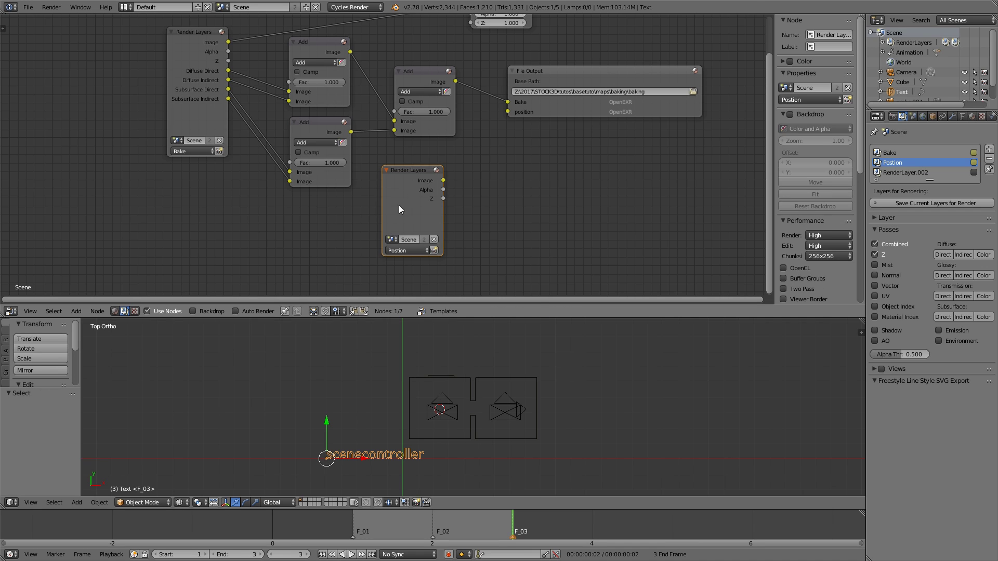
key("x")
left_click(181, 75)
key("shift+d")
left_click(394, 197)
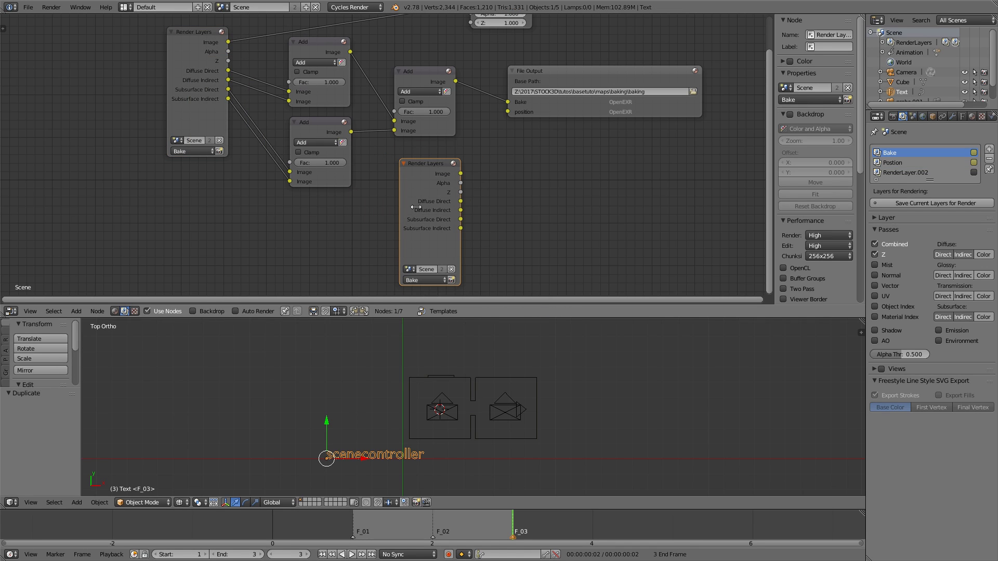
left_click(435, 281)
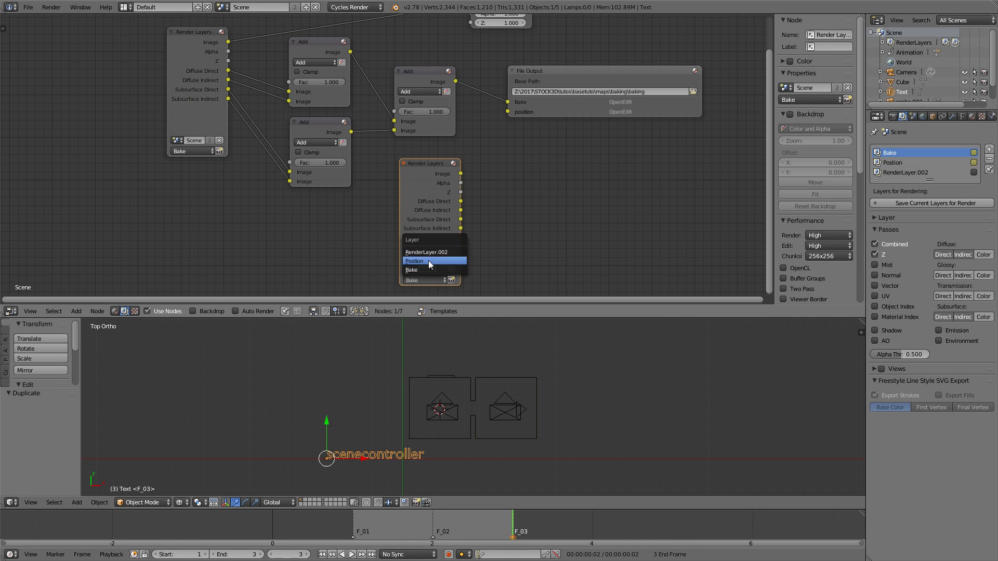
left_click(428, 260)
- Link the Postion Render Layers node's Image output to the File Output node's position input
left_click_drag(460, 174, 491, 263)
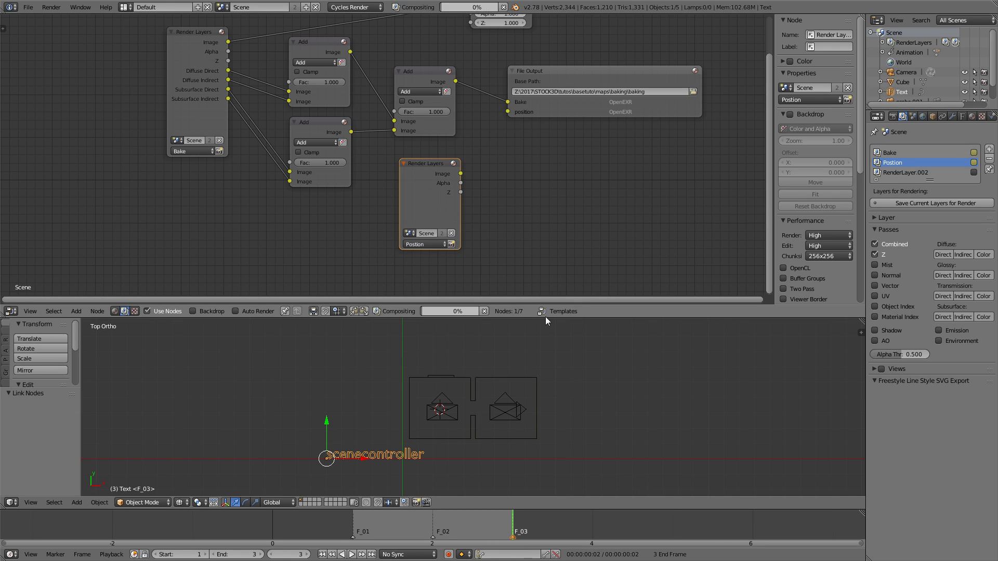
left_click_drag(461, 173, 509, 113)
left_click(602, 69)
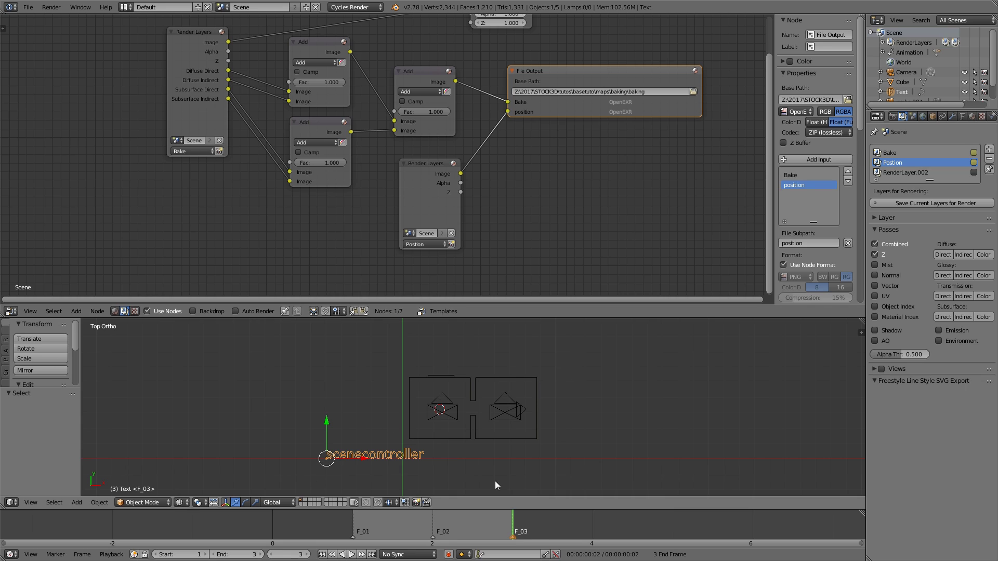
- Set the end frame to 2, look through the camera, and turn off the render border
left_click(892, 117)
left_click(934, 258)
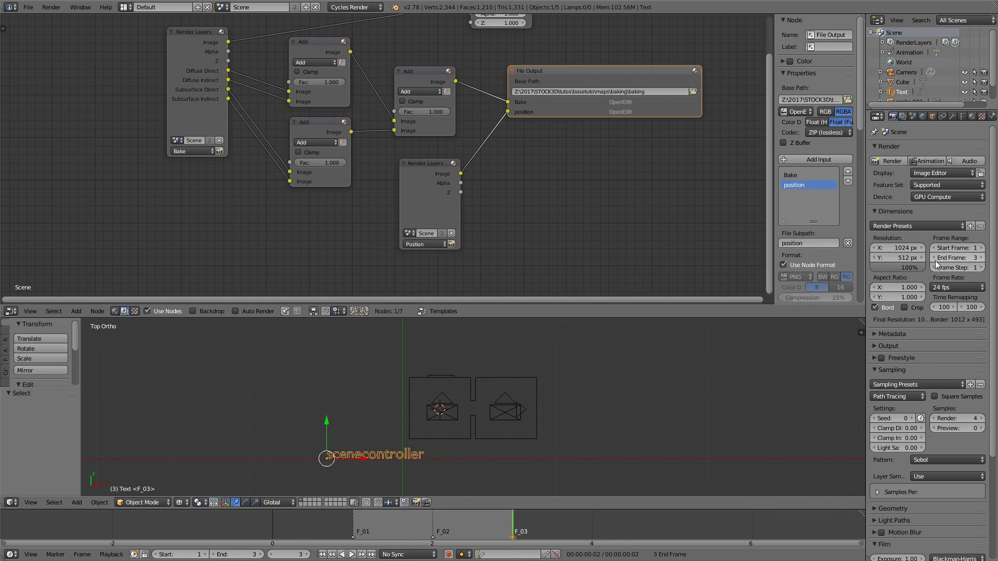
key("q")
left_click(451, 423)
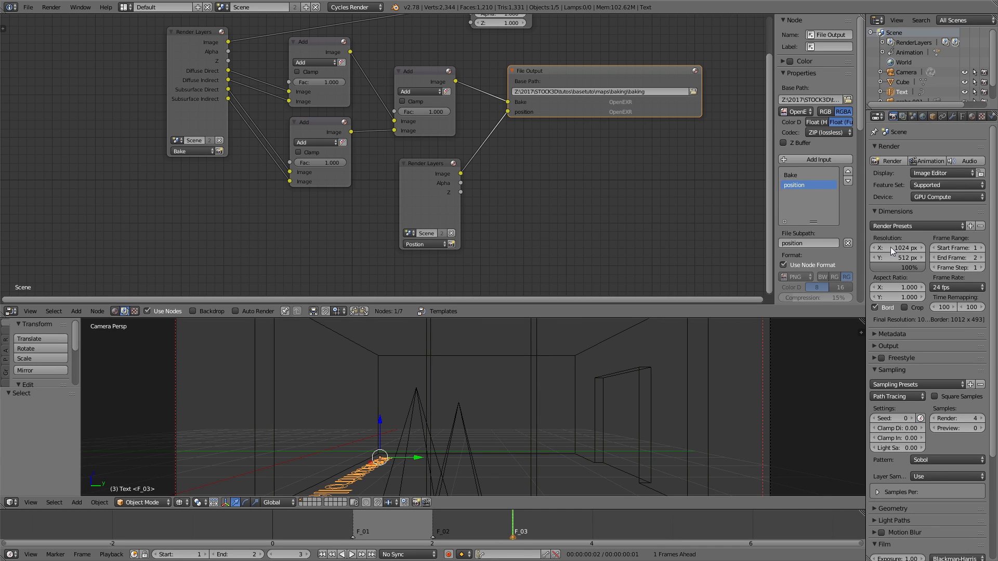
left_click(878, 307)
key("Home")
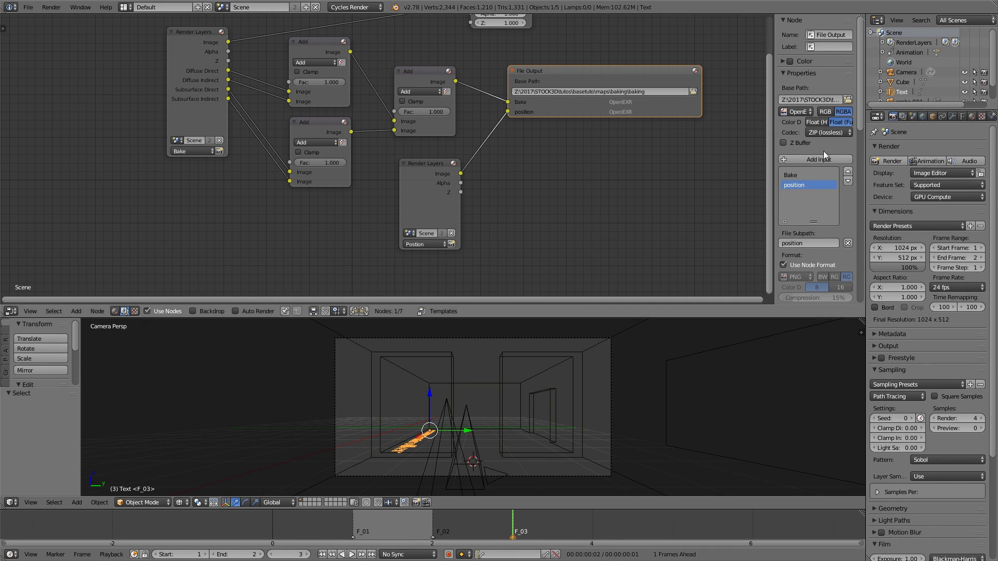
- Move the timeline to frame 1 and render the animation to output the bake and position maps
left_click(927, 162)
left_click(905, 117)
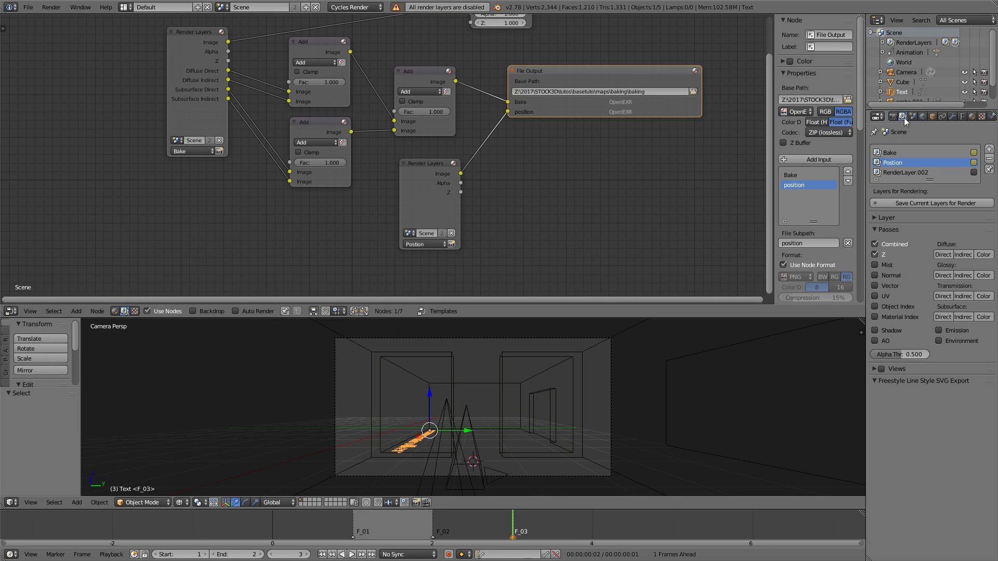
left_click(423, 532)
left_click(372, 531)
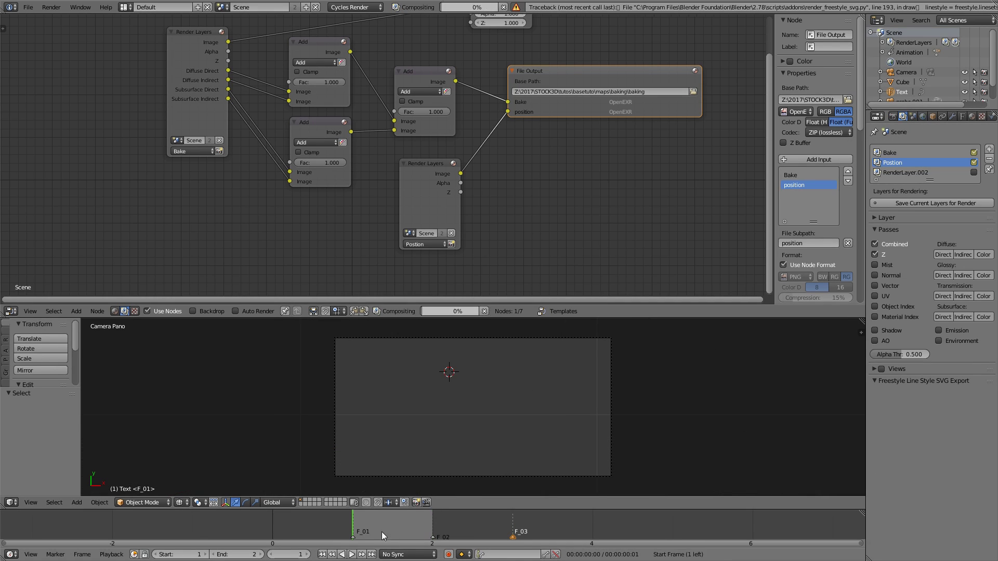
left_click(893, 117)
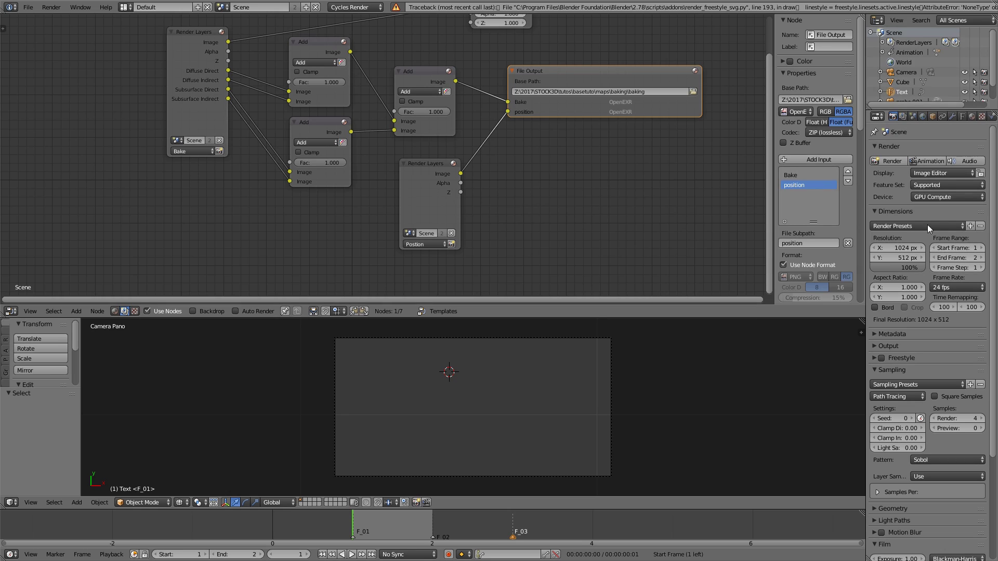
left_click(925, 163)
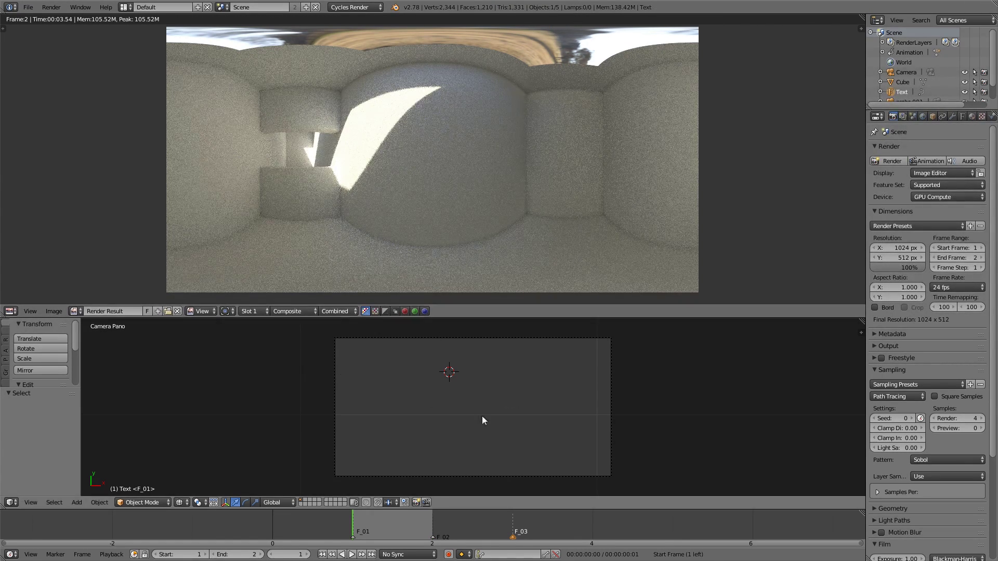
- Return to the material nodes, go to frame 3, and select the room cube to show its BlancBase material
key("space")
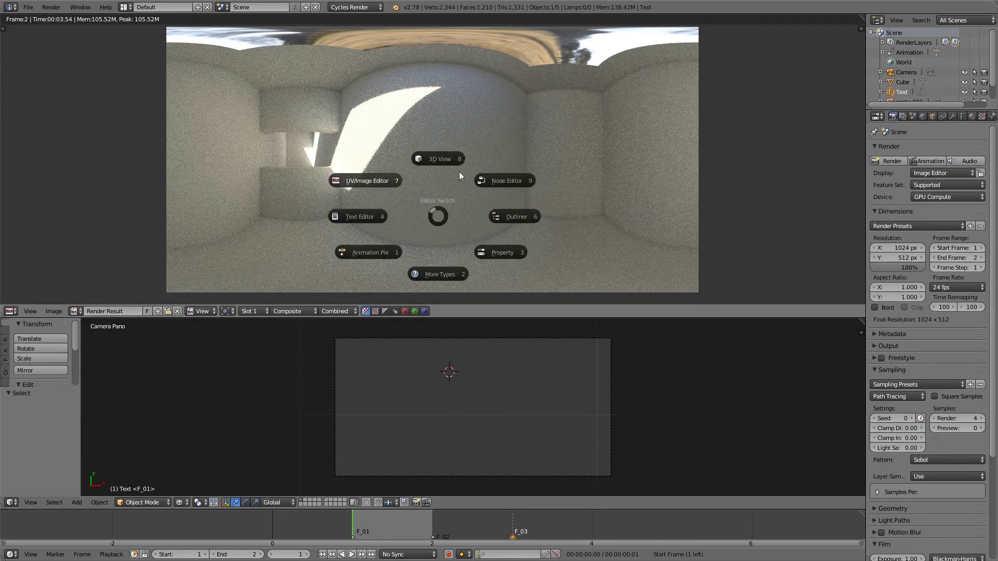
left_click(499, 180)
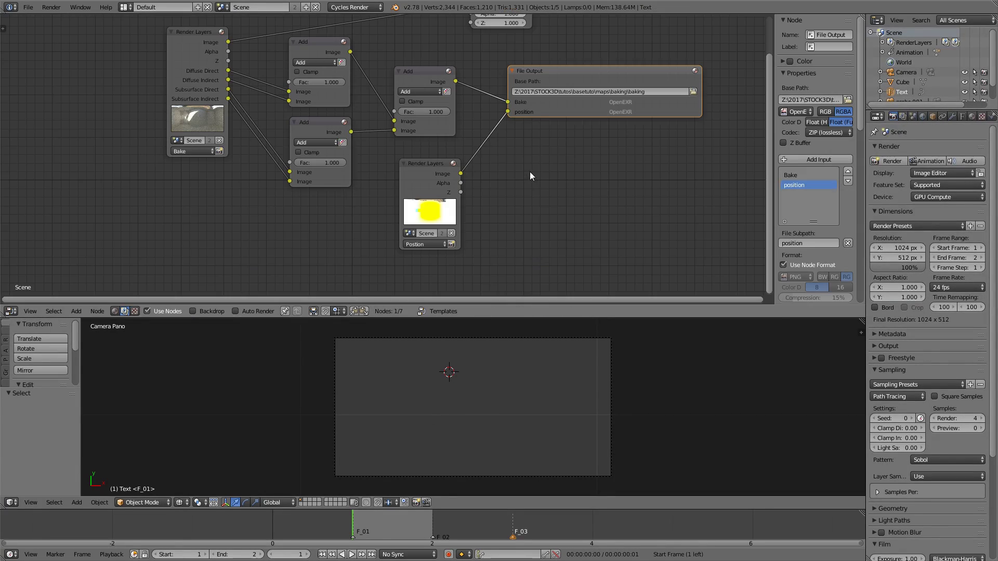
left_click(115, 311)
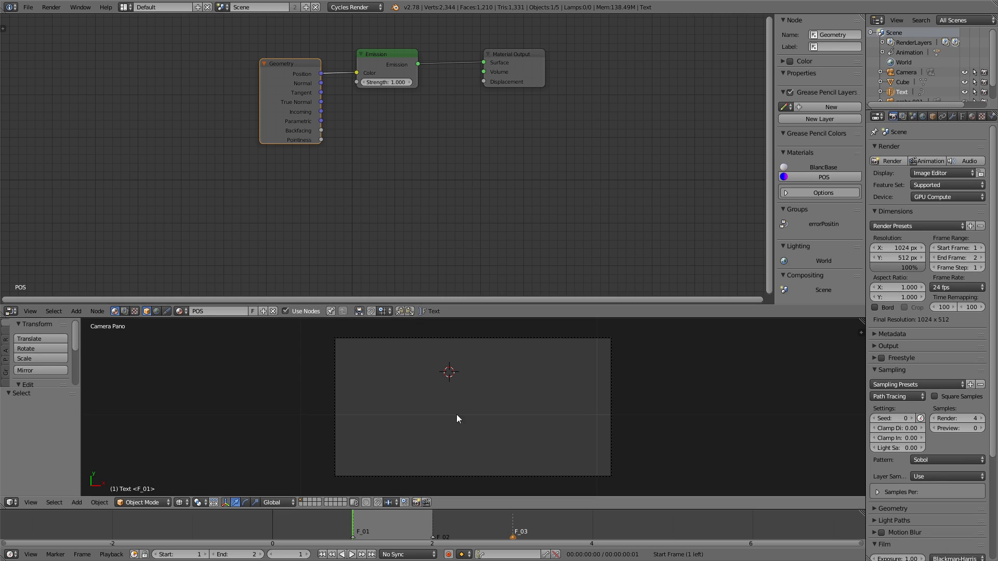
left_click(479, 544)
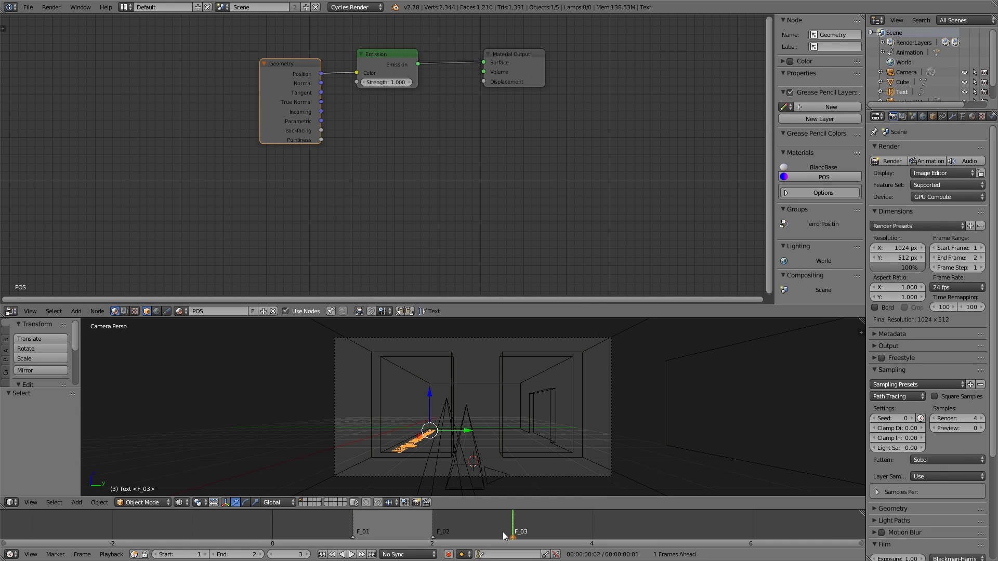
left_click(507, 383)
- Spread out the BlancBase nodes by moving both Texture Coordinate nodes and shifting Mix and Emission away from the textures
scroll(473, 175, "down", 2)
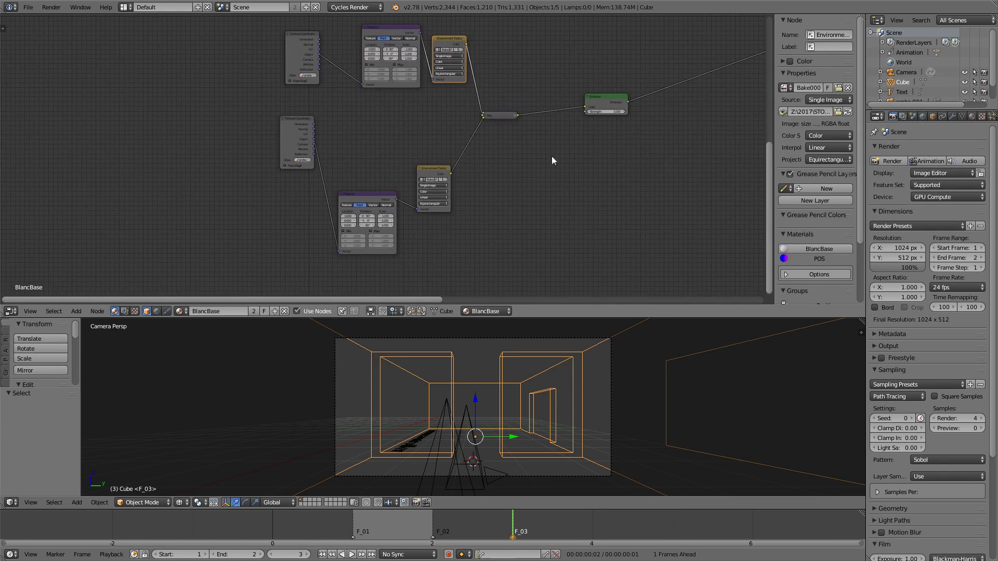
scroll(553, 179, "up", 3)
left_click_drag(335, 156, 341, 258)
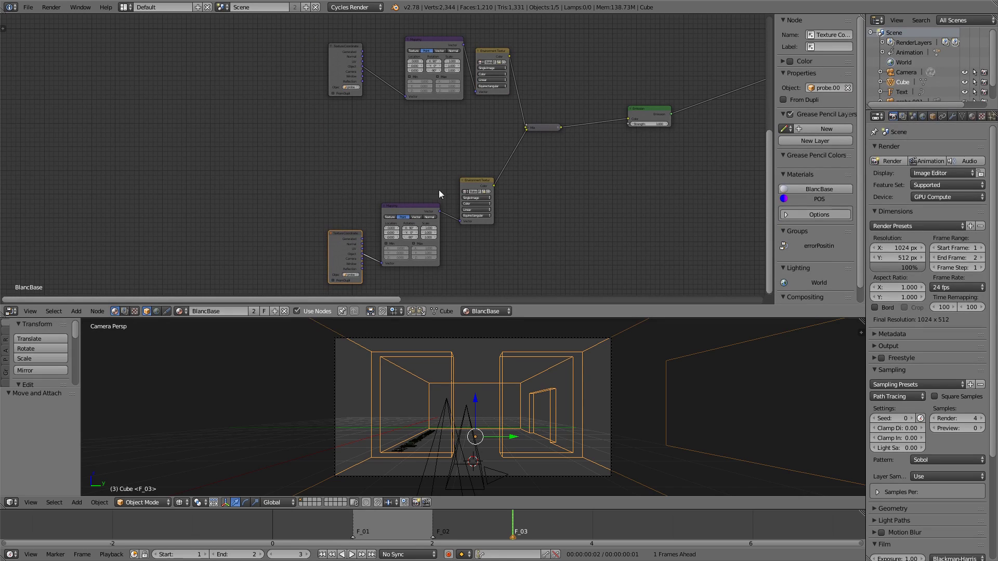
left_click_drag(340, 59, 355, 84)
middle_click_drag(649, 112, 513, 192)
left_click_drag(513, 192, 621, 197)
left_click_drag(404, 208, 519, 210)
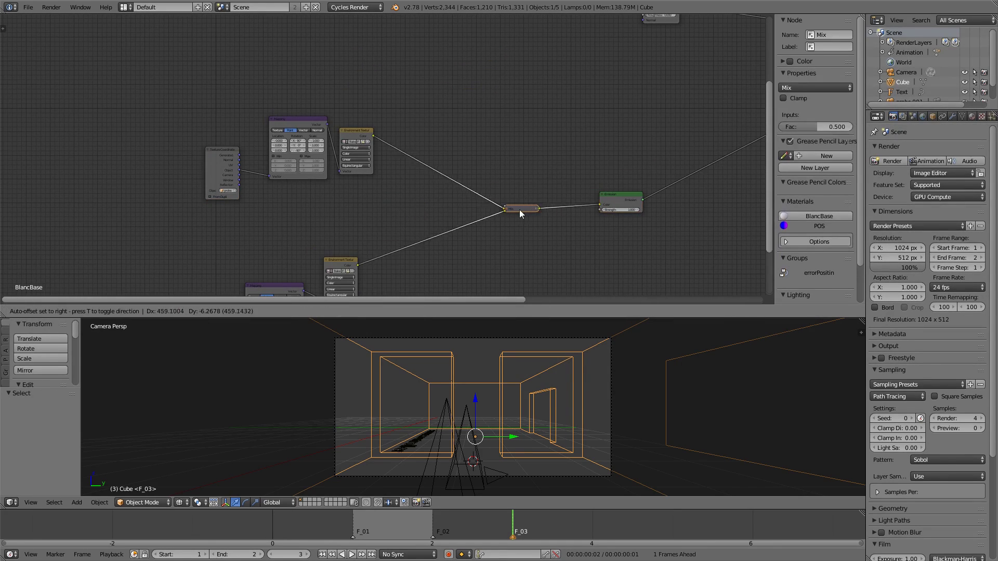
- Duplicate the first probe's Environment Texture node below the original and link the same Mapping vector to it
middle_click_drag(328, 223, 421, 176)
scroll(498, 114, "up", 2)
left_click(460, 104)
key("shift+d")
left_click(466, 203)
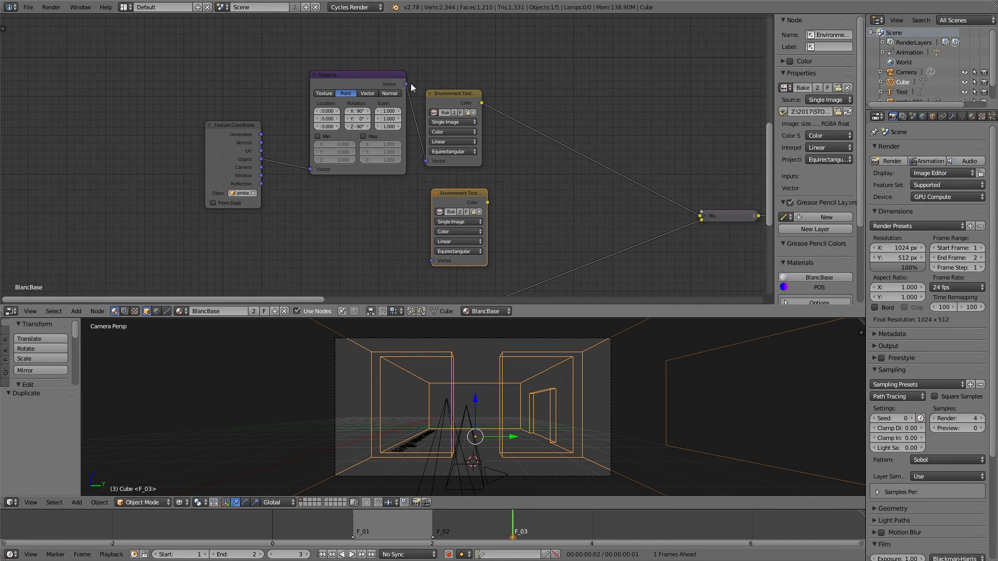
left_click_drag(406, 83, 432, 260)
- Make the duplicated Environment Texture's image single-user and load position0001.exr into it
left_click_drag(535, 210, 439, 106)
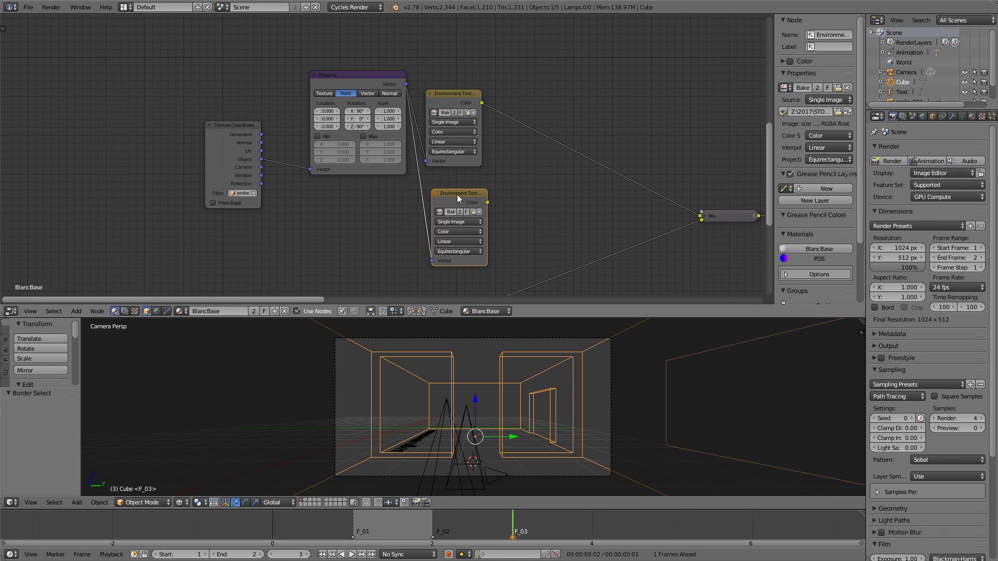
middle_click_drag(382, 228, 360, 192)
left_click(439, 177)
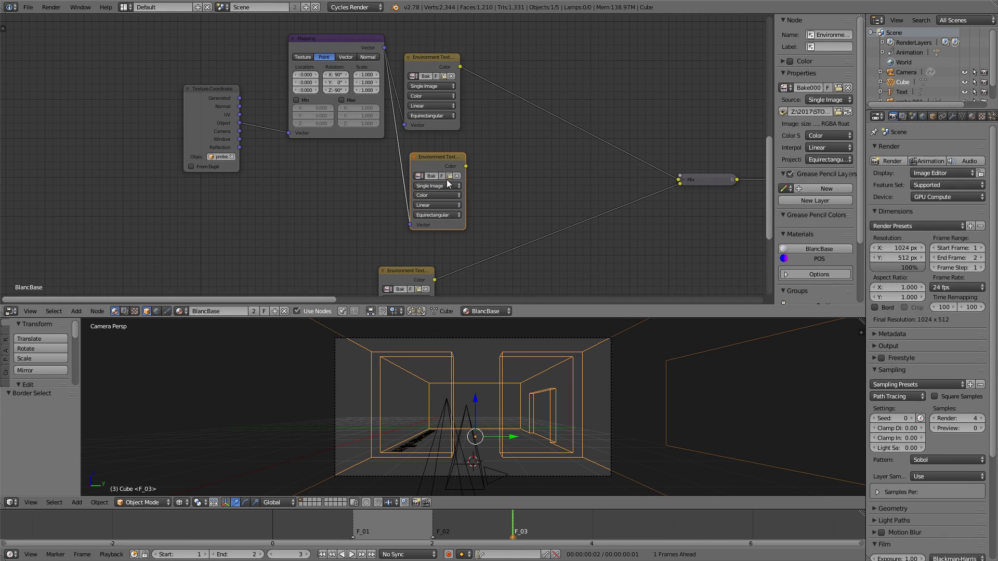
left_click(451, 175)
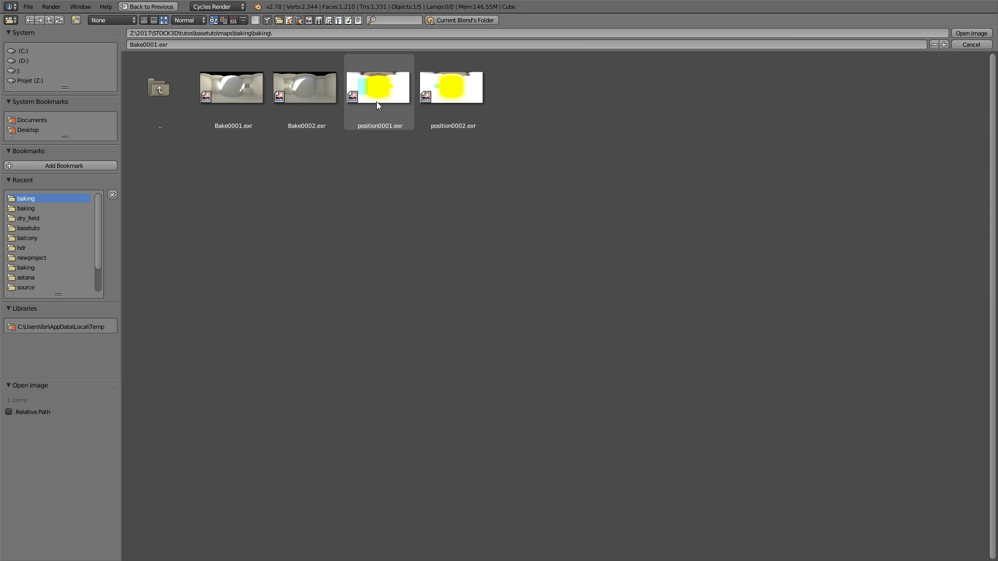
left_click(378, 99)
left_click(971, 33)
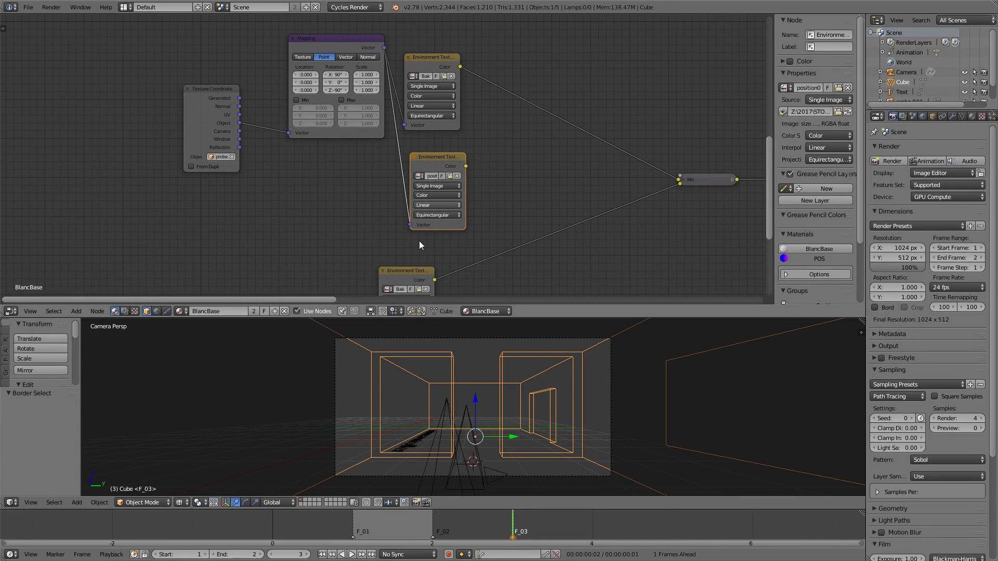
- Duplicate the second probe's Environment Texture below the original and load position0002.exr into the copy
middle_click_drag(412, 267, 442, 101)
left_click(436, 114)
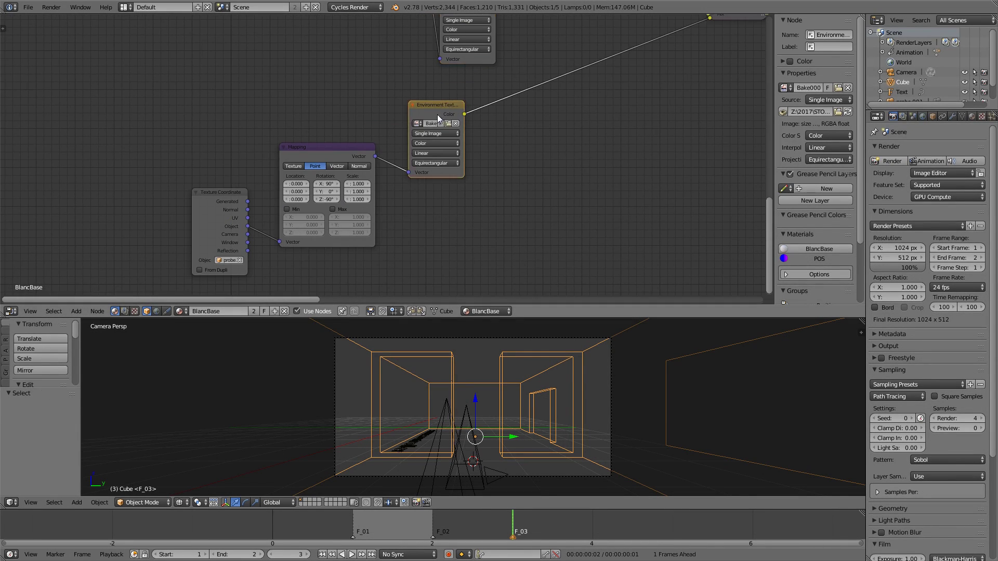
key("shift+d")
left_click(437, 224)
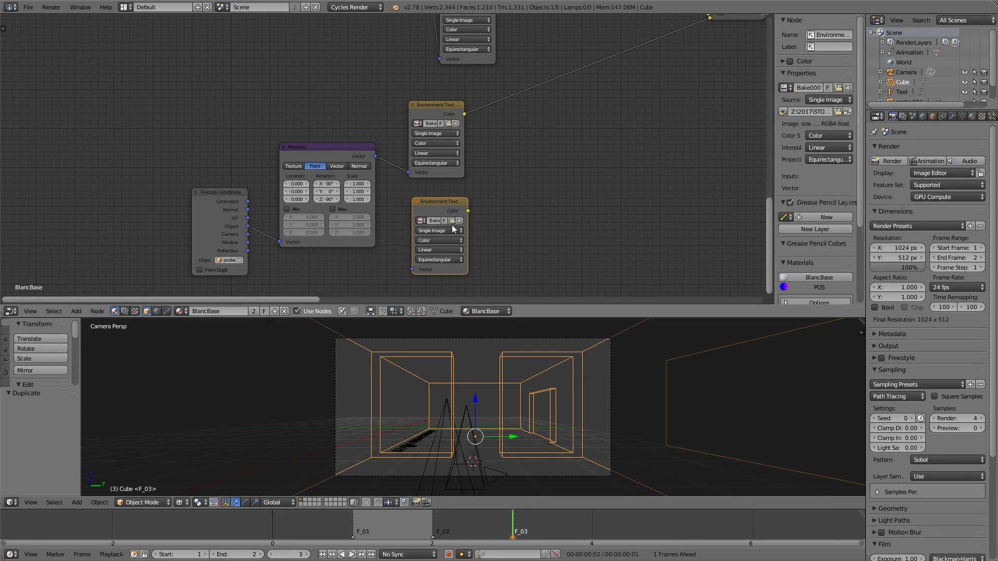
left_click(453, 221)
left_click(471, 94)
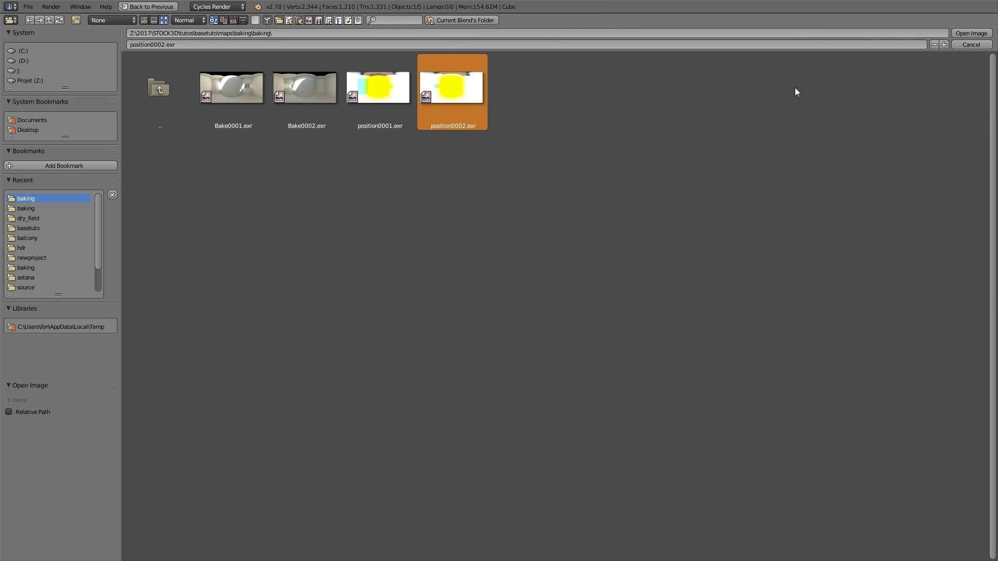
left_click(971, 33)
- Link each probe's Mapping vector to its own position texture, cutting the wrong link from the second Mapping to the first position texture
middle_click_drag(404, 103, 371, 161)
left_click_drag(341, 214, 406, 118)
middle_click_drag(370, 162, 354, 224)
scroll(344, 206, "down", 7)
middle_click_drag(351, 97, 343, 71)
middle_click_drag(316, 148, 323, 143)
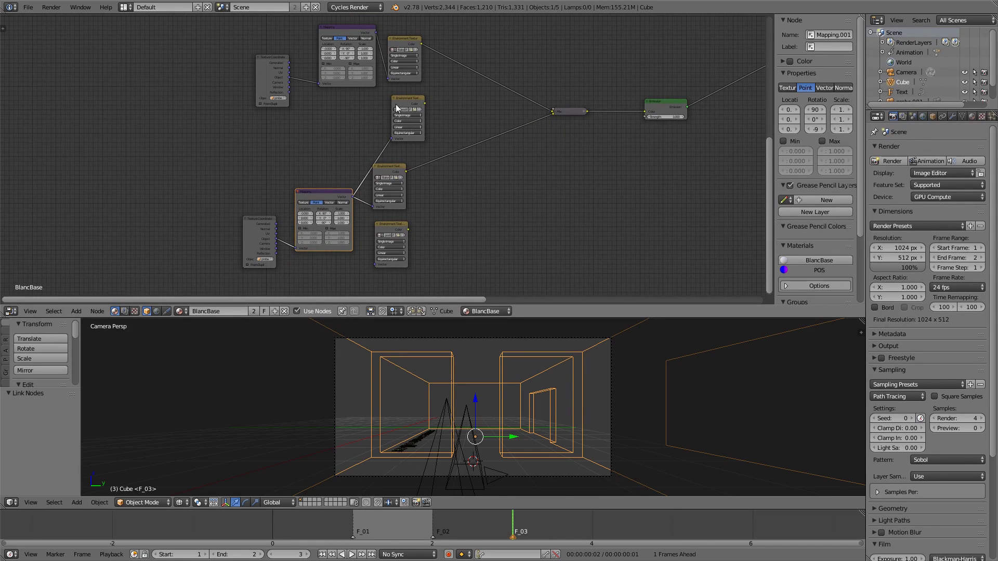
right_click_drag(409, 154, 364, 145, "ctrl")
left_click_drag(375, 32, 391, 139)
left_click_drag(352, 197, 376, 264)
- Preview the first position texture on the room through the emission viewer in rendered shading
middle_click_drag(607, 146, 534, 135)
scroll(545, 184, "up", 3)
middle_click_drag(586, 163, 566, 173)
left_click_drag(566, 173, 549, 160)
middle_click_drag(435, 156, 428, 196)
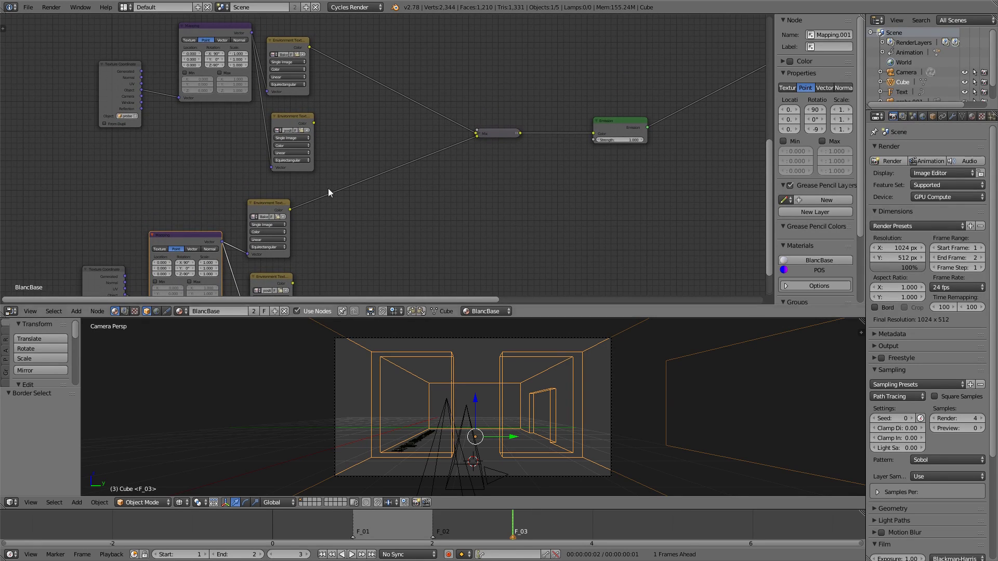
left_click(311, 150, "ctrl+shift")
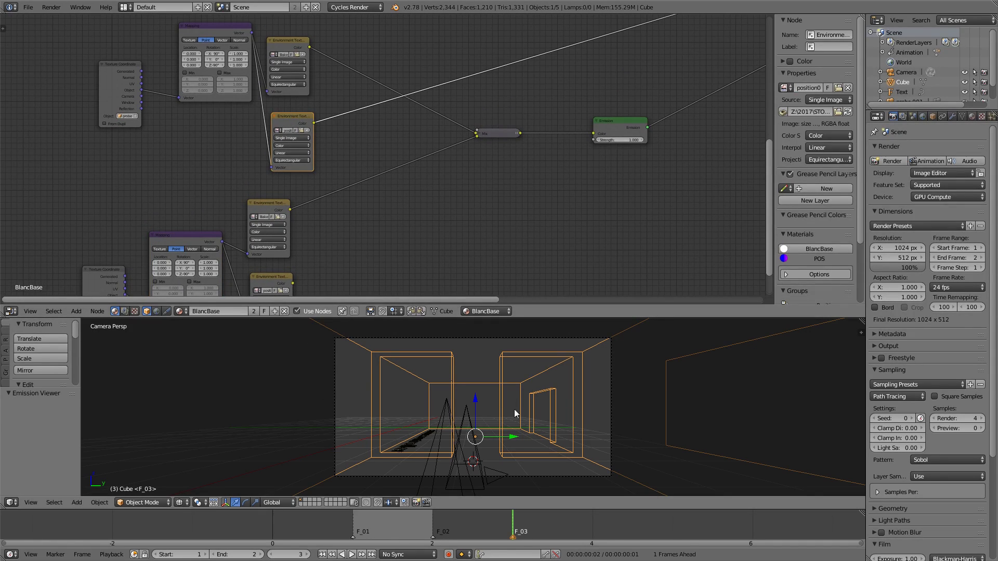
key("z")
left_click(575, 367)
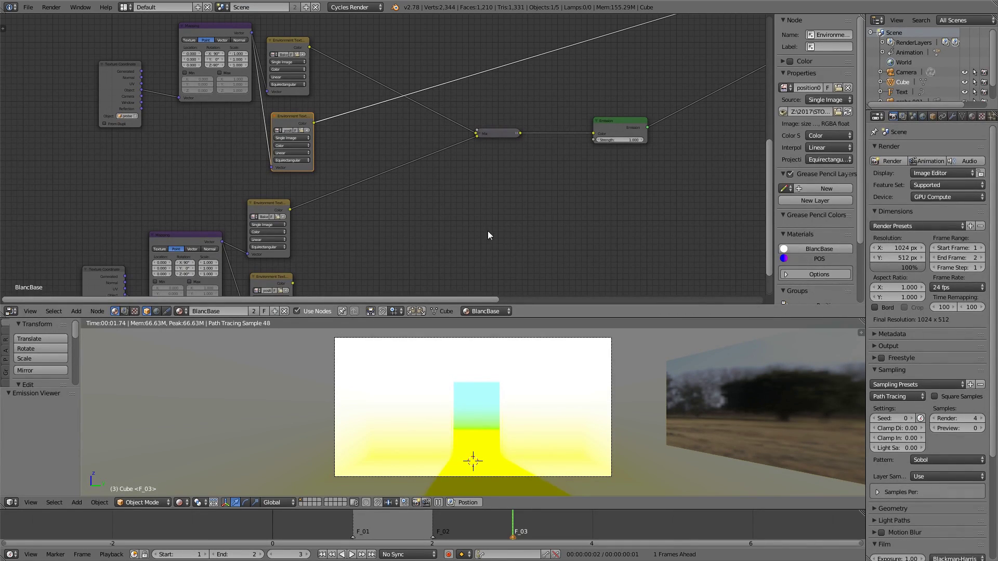
- Add a Geometry node below Mix and preview its Position output on the room
key("shift+a")
mouse_move(466, 313)
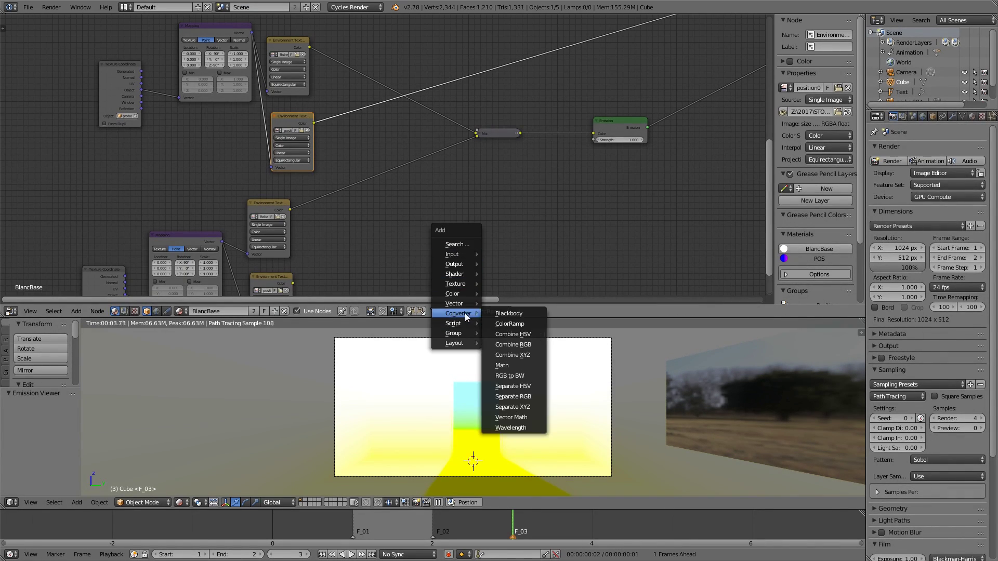
mouse_move(461, 255)
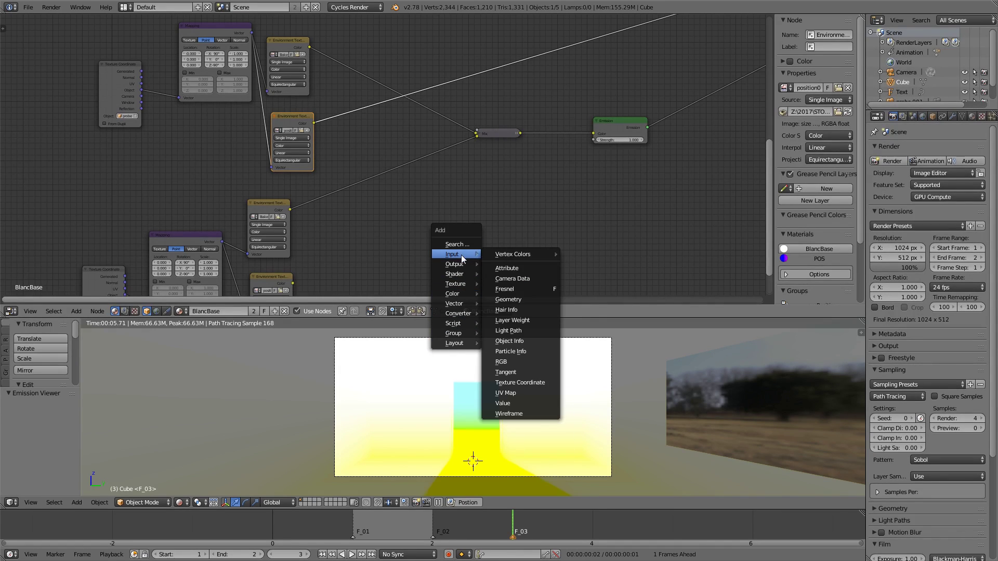
left_click(522, 300)
left_click(457, 217)
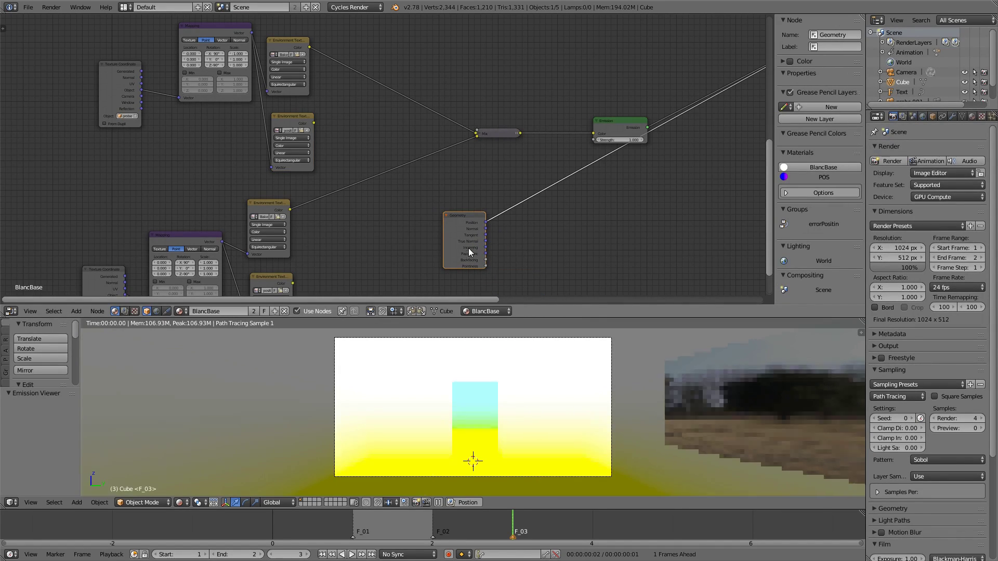
- Set the first position texture to Non-Color Data with Closest interpolation
scroll(301, 167, "up", 2)
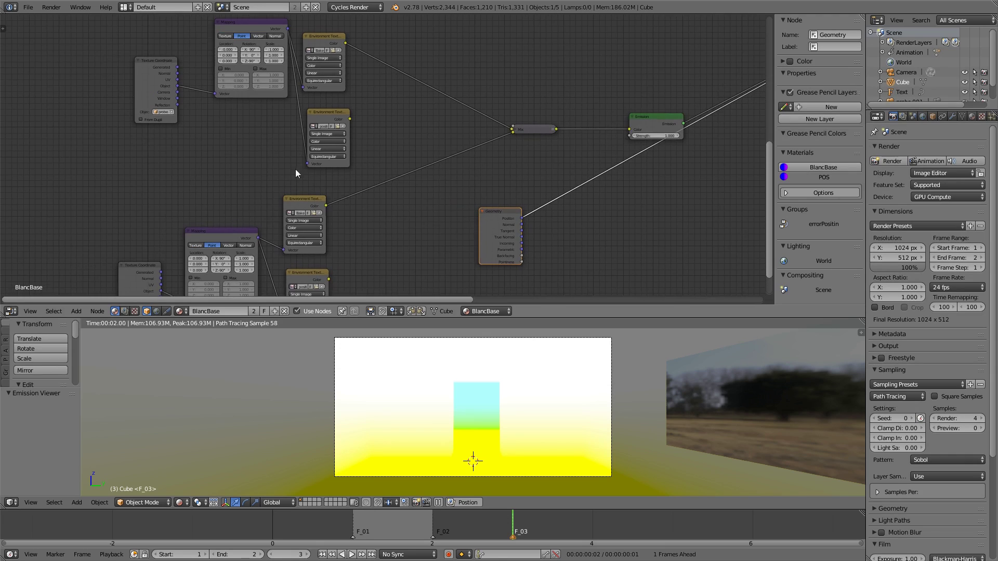
left_click(314, 137)
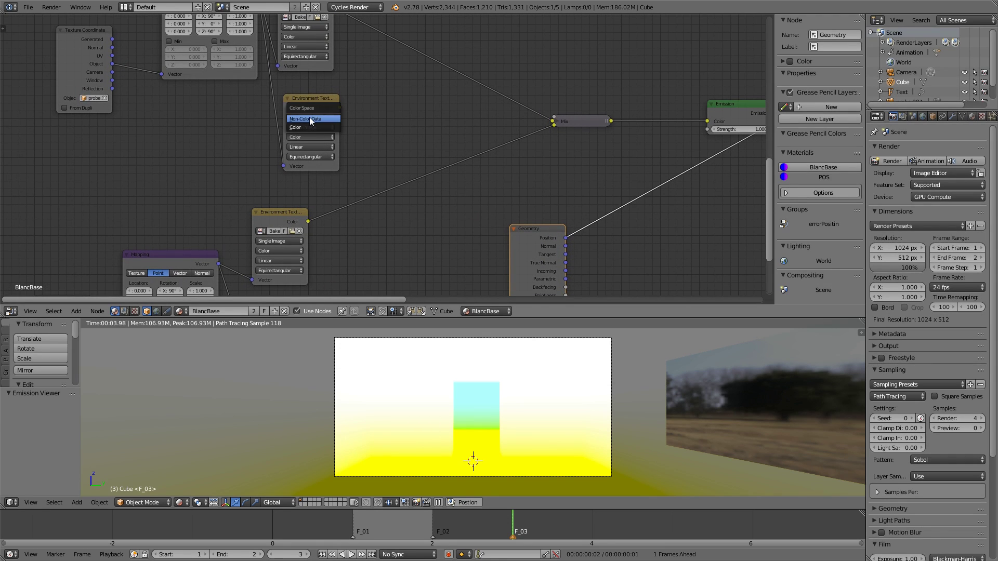
left_click(308, 118)
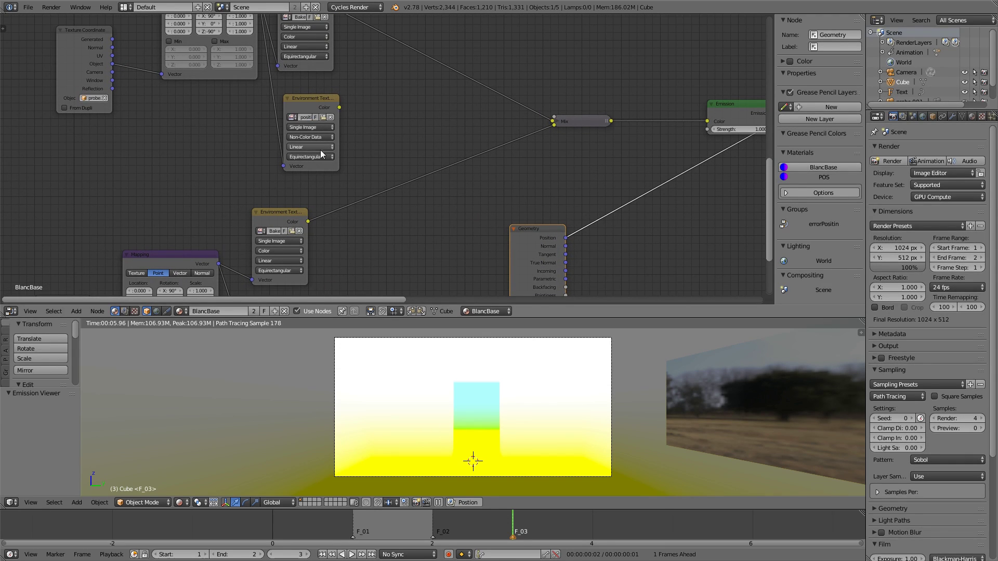
left_click(320, 147)
left_click(321, 148)
left_click(300, 145)
left_click(303, 129)
- Set the second position texture to Non-Color Data with Closest interpolation as well
middle_click_drag(224, 228, 228, 156)
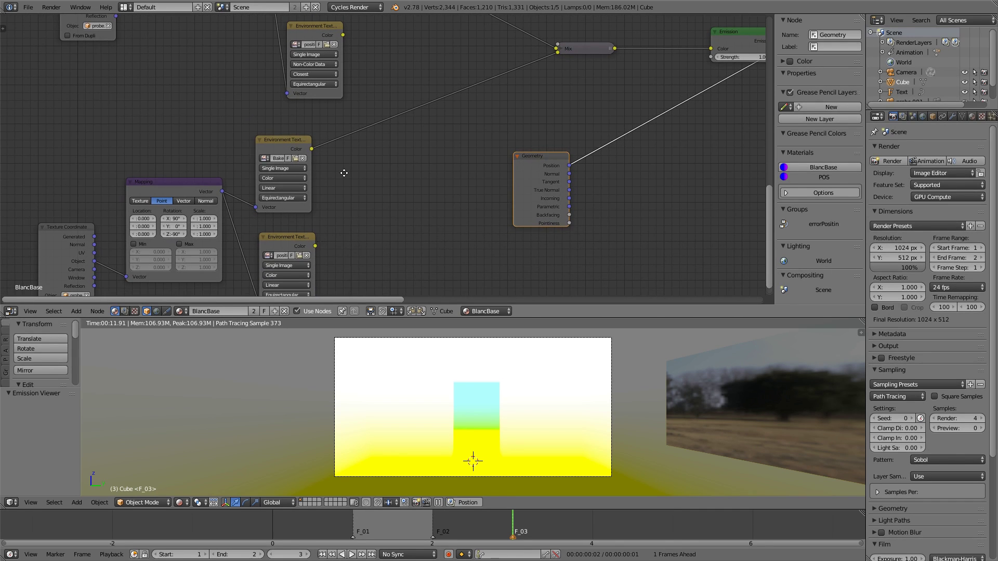
middle_click_drag(323, 212, 316, 155)
left_click(279, 218)
left_click(276, 203)
left_click(273, 230)
left_click(272, 216)
- Add a Vector Math node set to Subtract, with the first position texture's Color in its first input
middle_click_drag(412, 190, 342, 275)
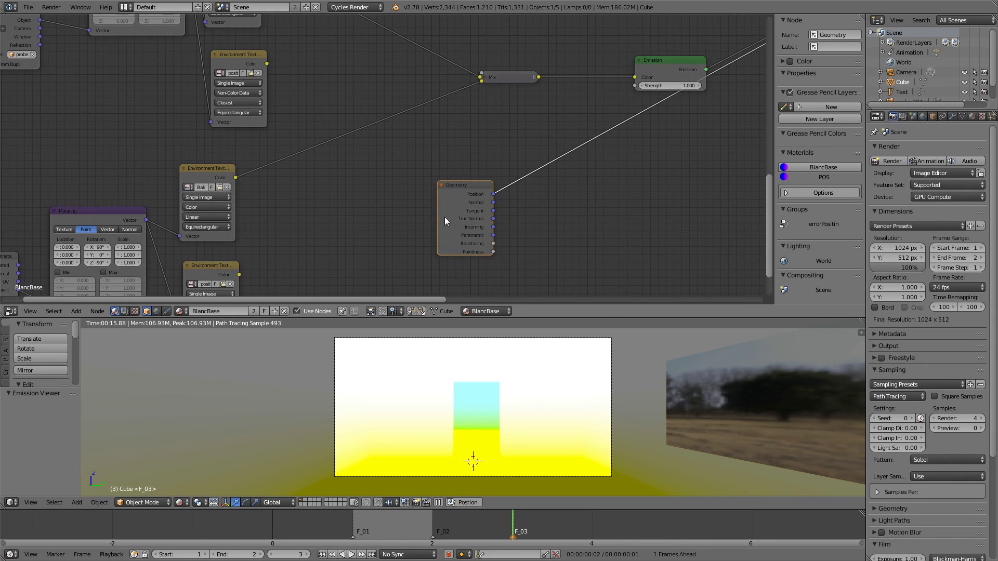
left_click(364, 204)
key("shift+a")
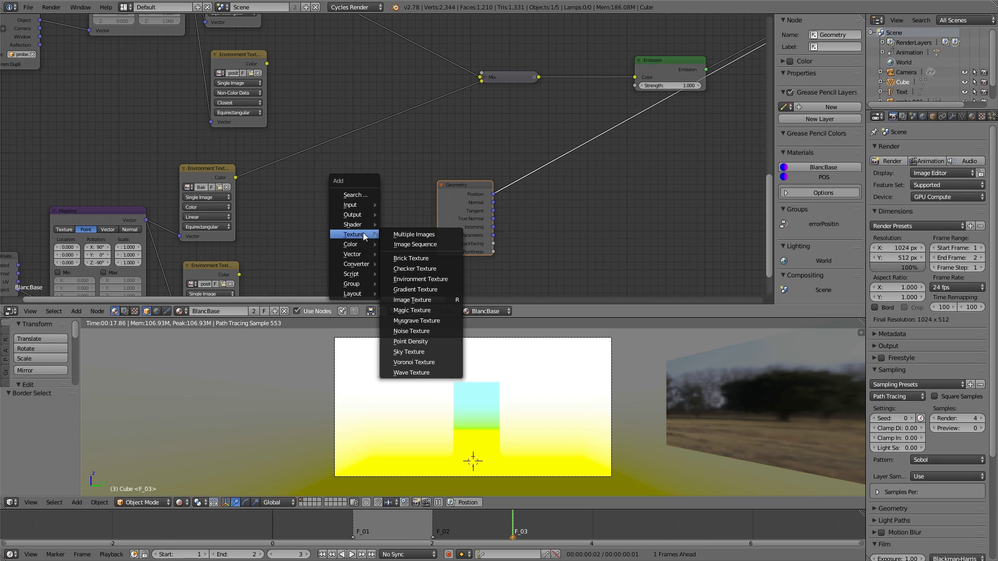
mouse_move(359, 254)
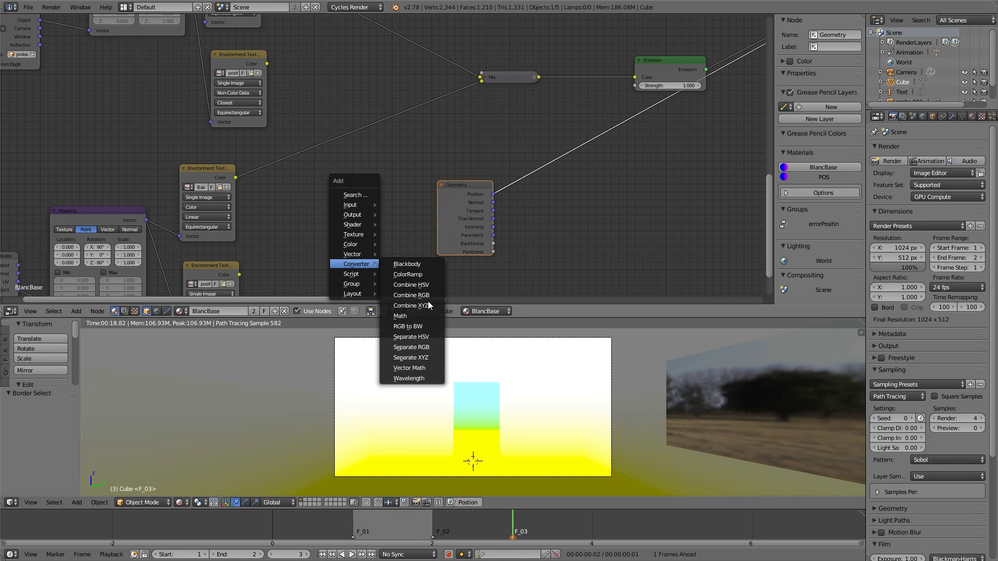
left_click(410, 367)
left_click(363, 156)
left_click_drag(269, 61, 625, 165)
left_click(632, 187)
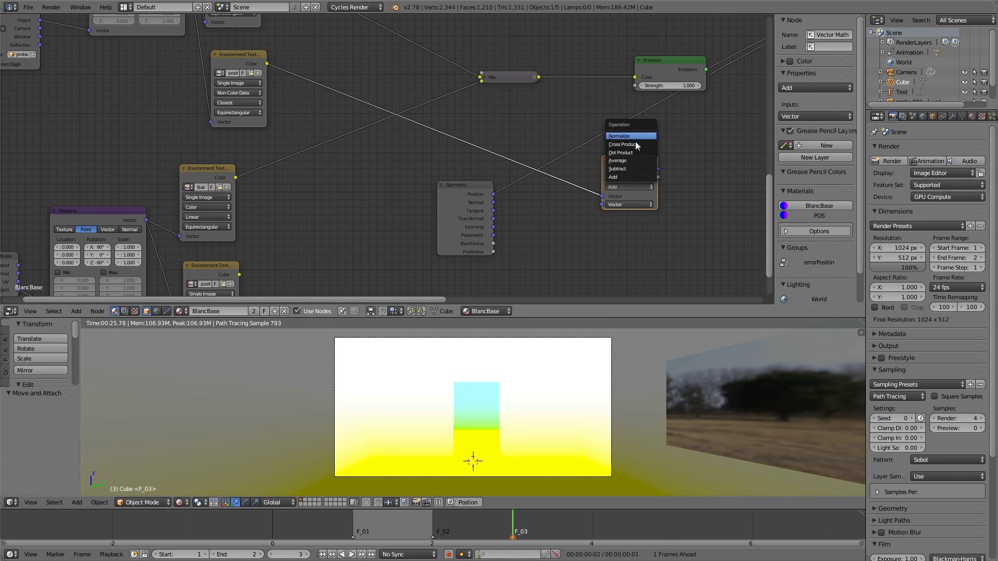
left_click(630, 169)
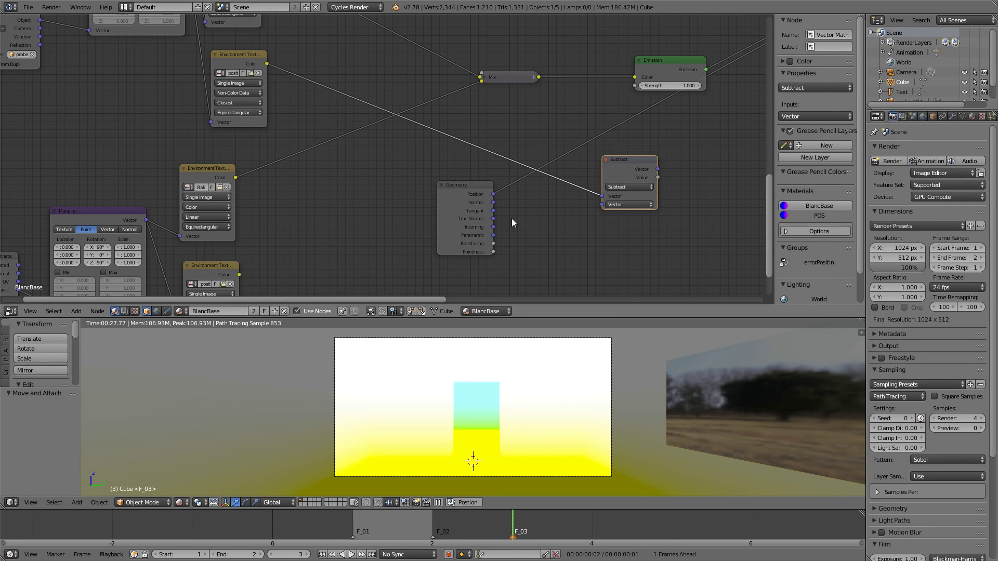
- Link Geometry Position to Subtract's second input, preview the result, and move Subtract closer to the Geometry node
left_click_drag(494, 194, 605, 202)
left_click(632, 167, "ctrl+shift")
left_click_drag(493, 194, 603, 204)
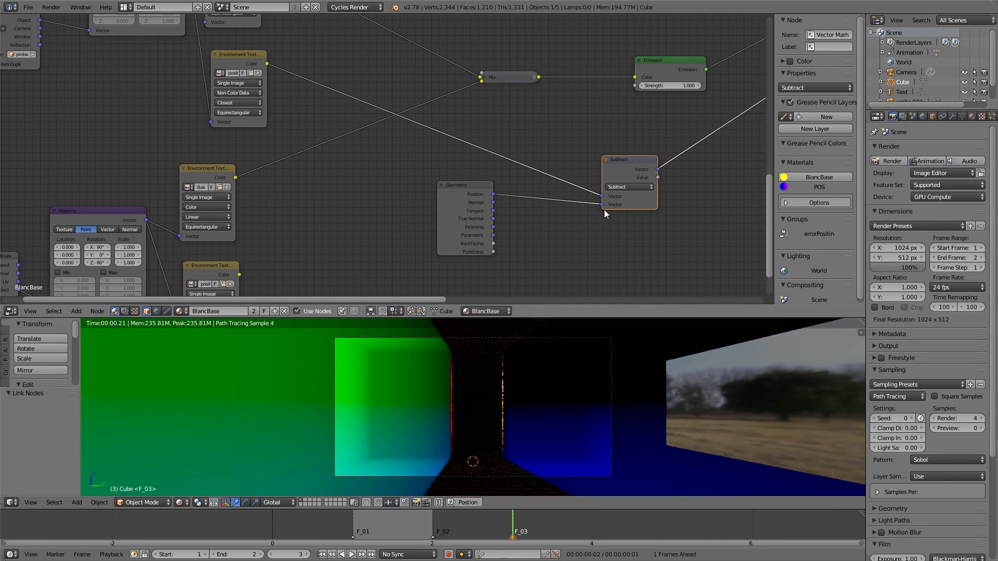
left_click_drag(629, 166, 545, 160)
- Examine the previewed position difference on the room from outside, from above and from several sides
middle_click_drag(590, 122, 540, 111)
middle_click_drag(524, 409, 501, 353)
scroll(509, 442, "down", 5)
scroll(548, 395, "up", 3)
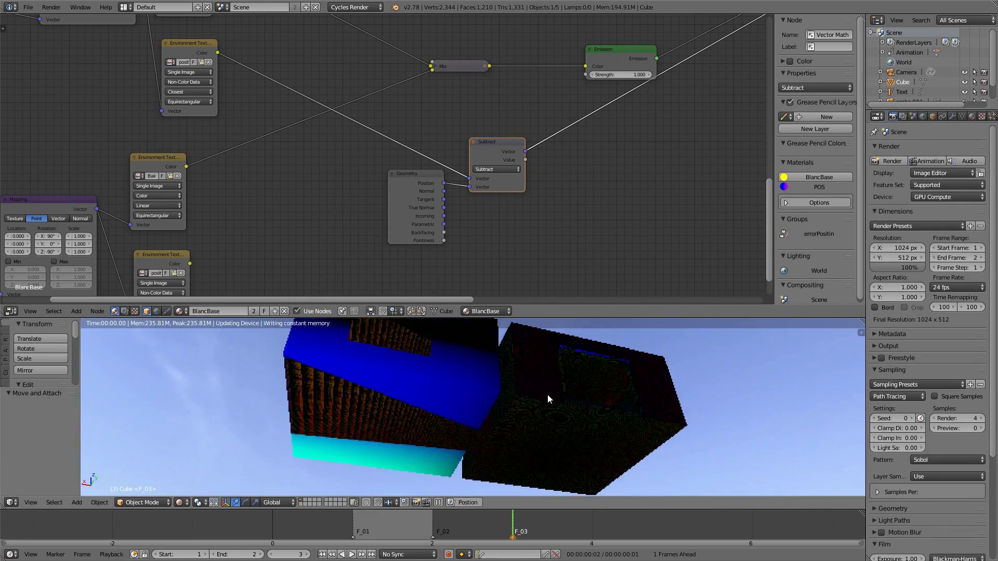
scroll(549, 392, "up", 3)
middle_click_drag(552, 390, 482, 439)
middle_click_drag(538, 419, 354, 466)
middle_click_drag(476, 386, 554, 328)
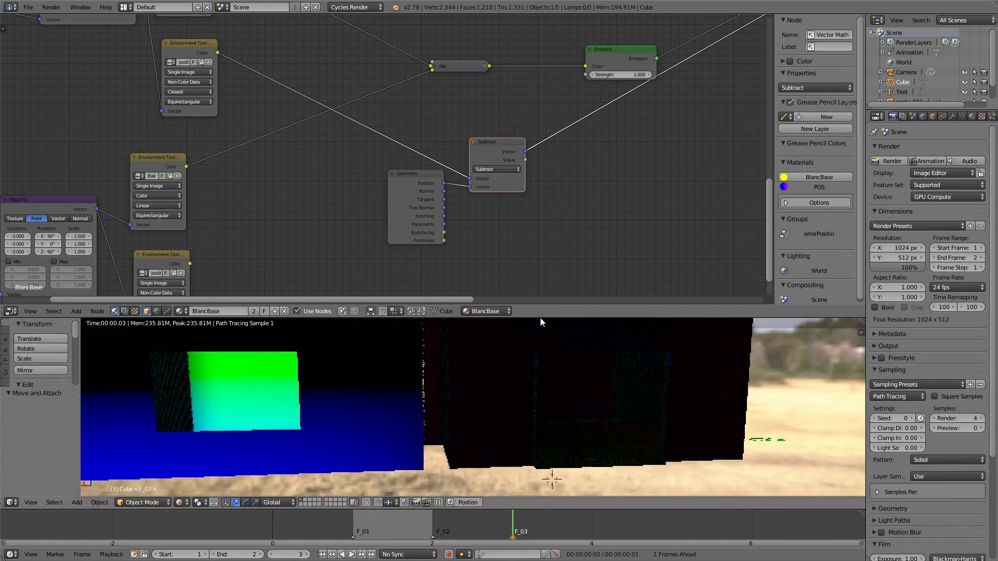
mouse_move(508, 393)
middle_mouse_down()
mouse_move(488, 438)
mouse_move(512, 413)
middle_mouse_up()
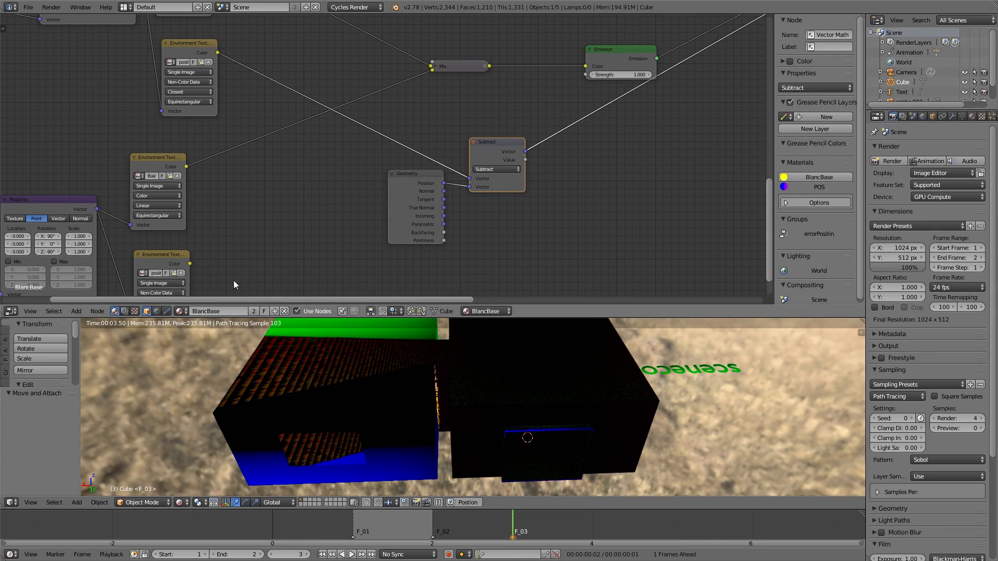
mouse_move(426, 408)
middle_mouse_down()
mouse_move(434, 385)
mouse_move(503, 410)
mouse_move(449, 414)
mouse_move(535, 438)
mouse_move(478, 447)
mouse_move(569, 388)
middle_mouse_up()
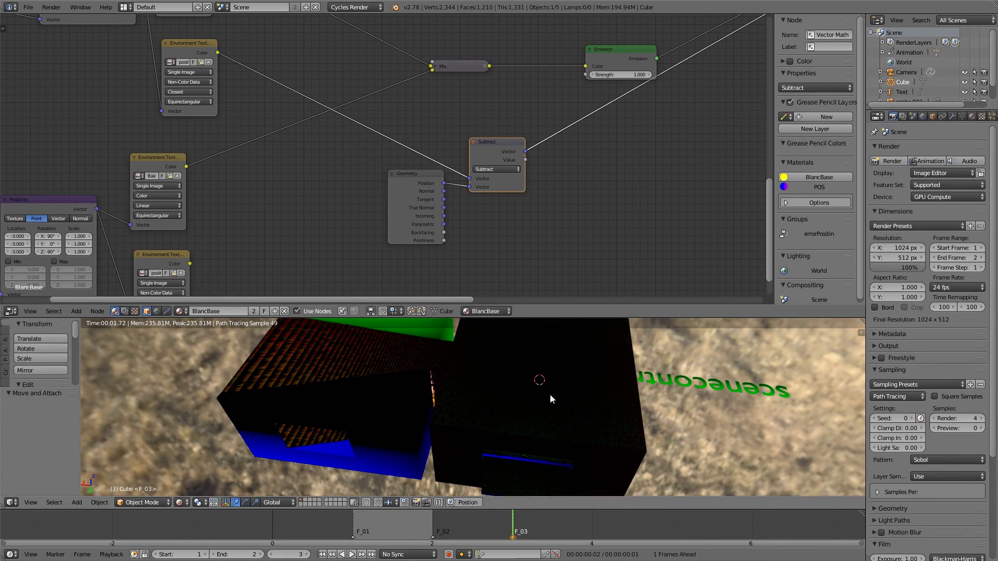
mouse_move(532, 403)
middle_mouse_down()
mouse_move(535, 364)
mouse_move(507, 403)
middle_mouse_up()
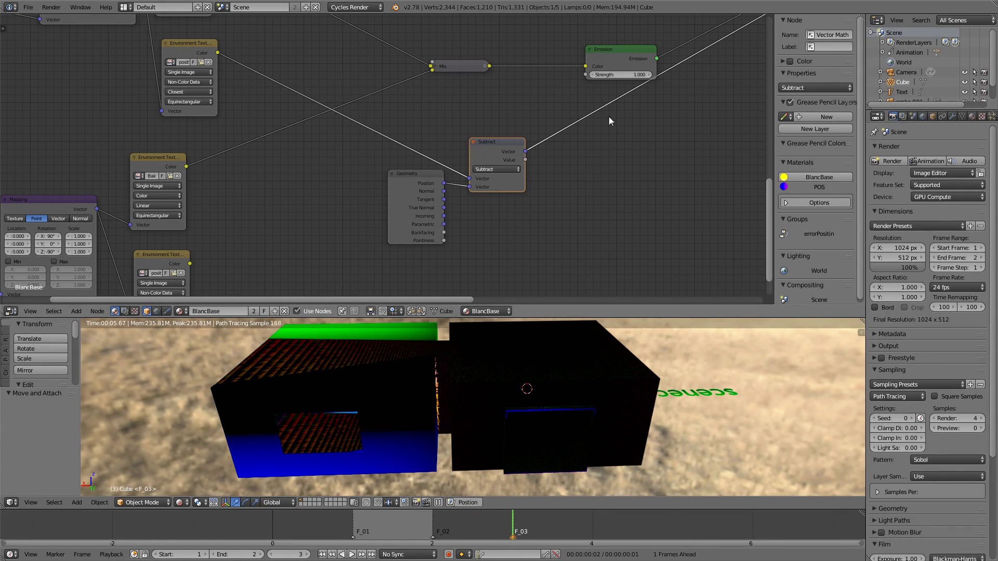
- Duplicate Subtract as a Dot Product node, feed the Subtract vector into both its inputs, and preview its Value on the room
left_click_drag(494, 142, 498, 128)
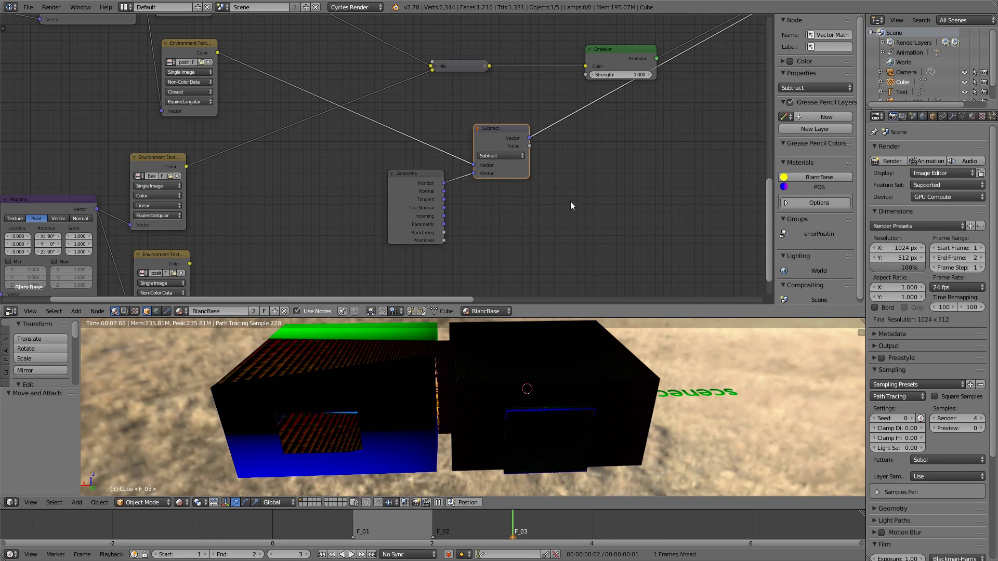
key("shift+a")
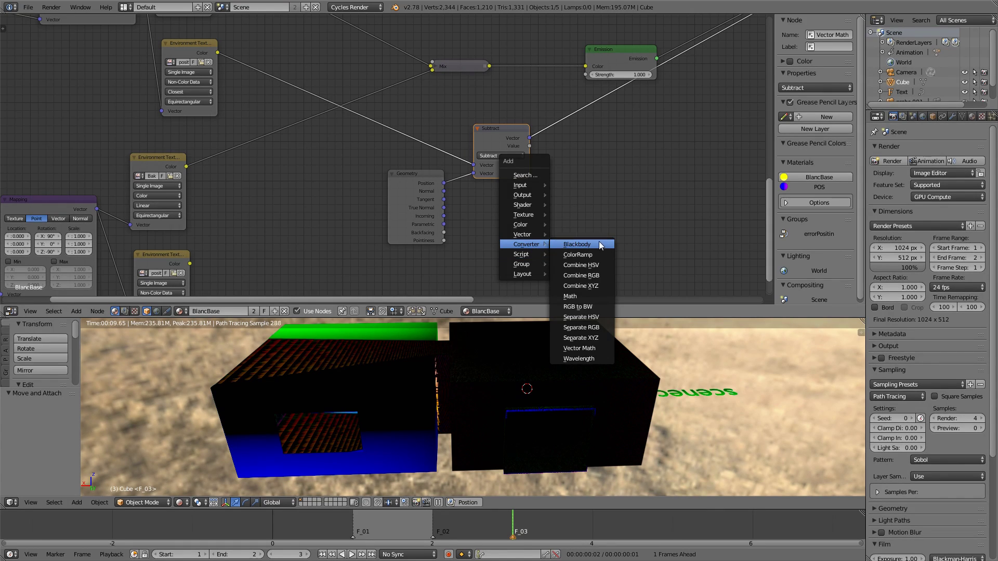
mouse_move(525, 245)
left_click(571, 244)
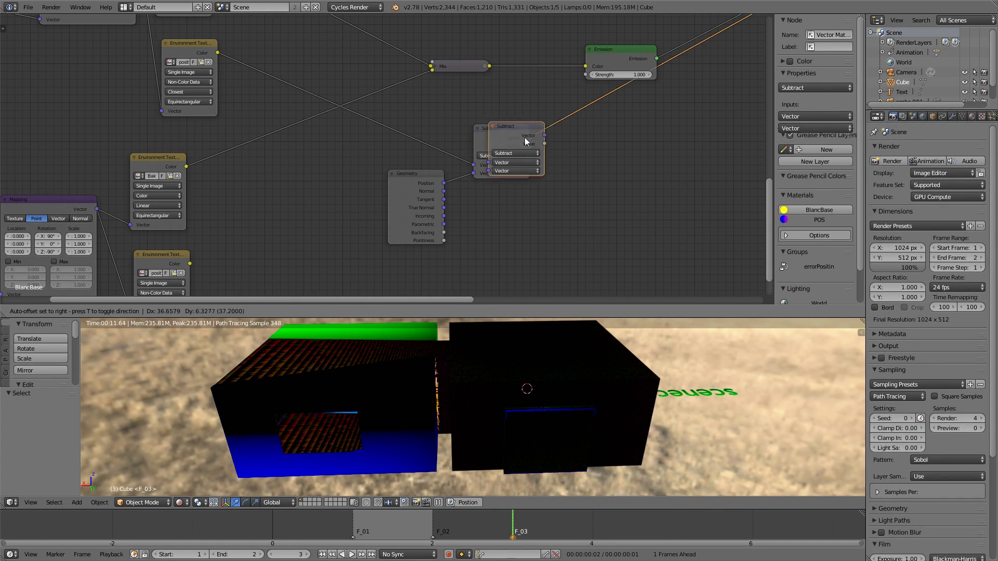
left_click(578, 183)
left_click(590, 148)
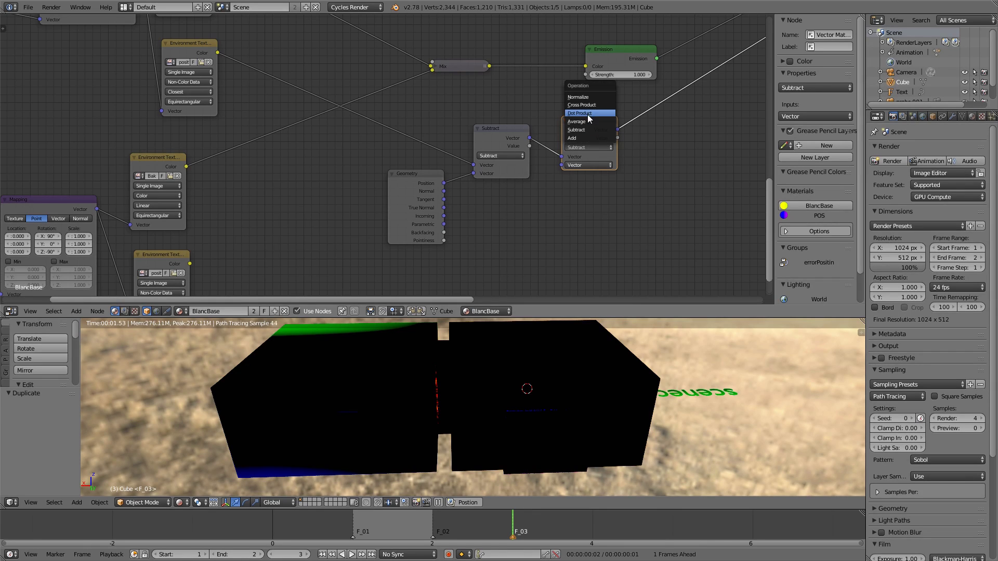
left_click(591, 115)
left_click_drag(530, 138, 562, 164)
left_click(586, 125)
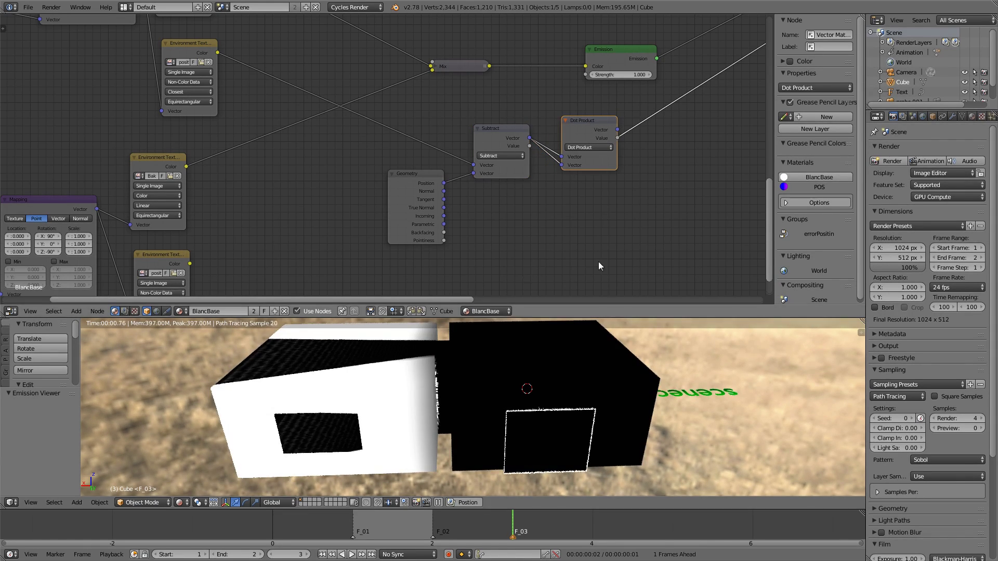
middle_click_drag(466, 394, 536, 466)
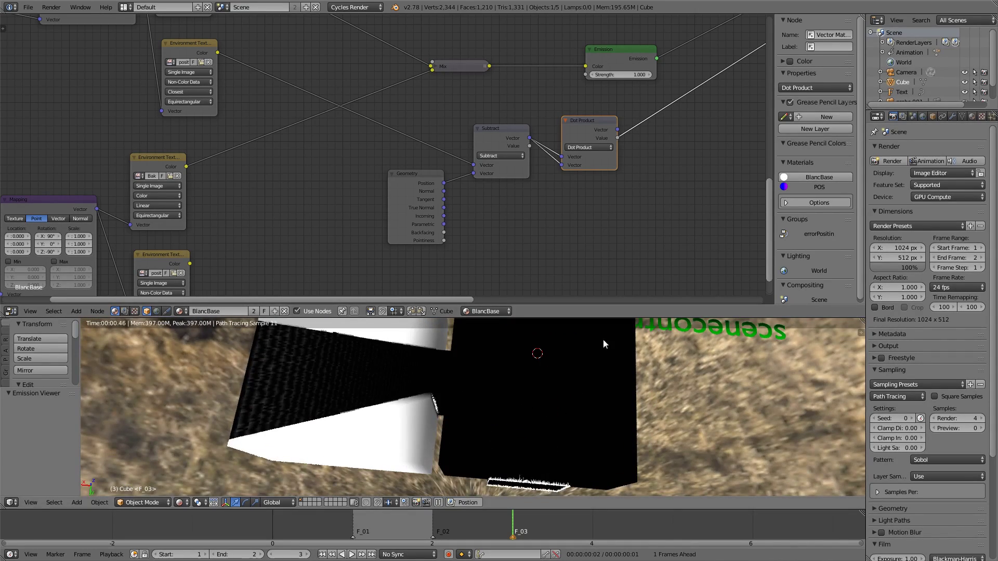
middle_click_drag(463, 424, 520, 403)
- Add a Value node labelled Seuil below the Geometry node and move Dot Product closer to Subtract
middle_click_drag(658, 219, 607, 229)
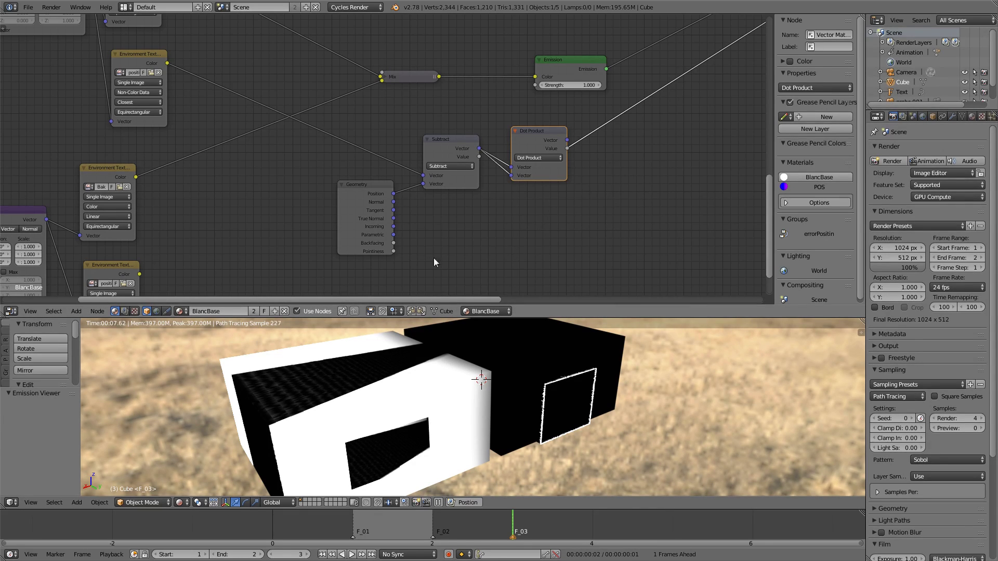
middle_click_drag(420, 255, 426, 218)
key("shift+a")
mouse_move(476, 180)
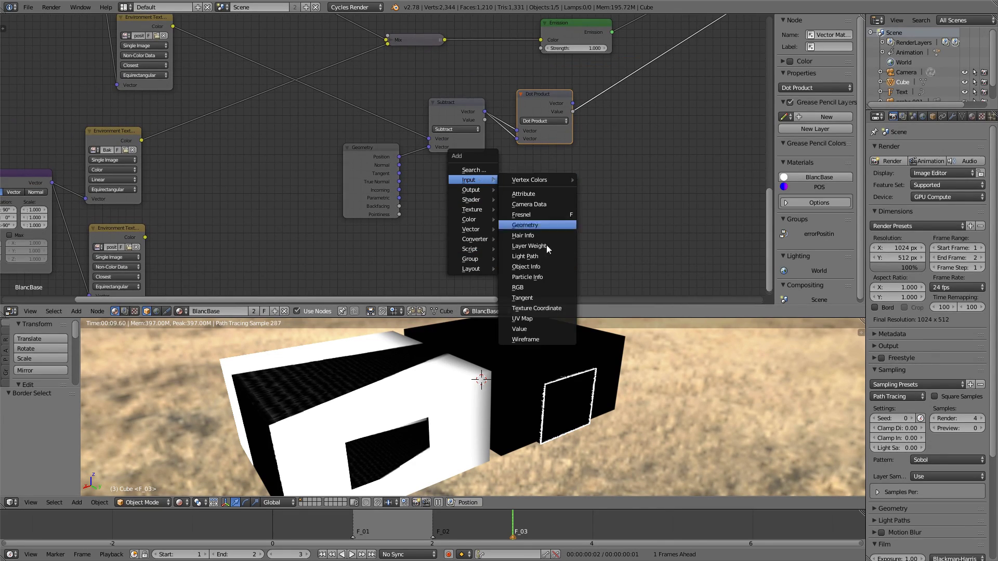
left_click(525, 329)
left_click(456, 232)
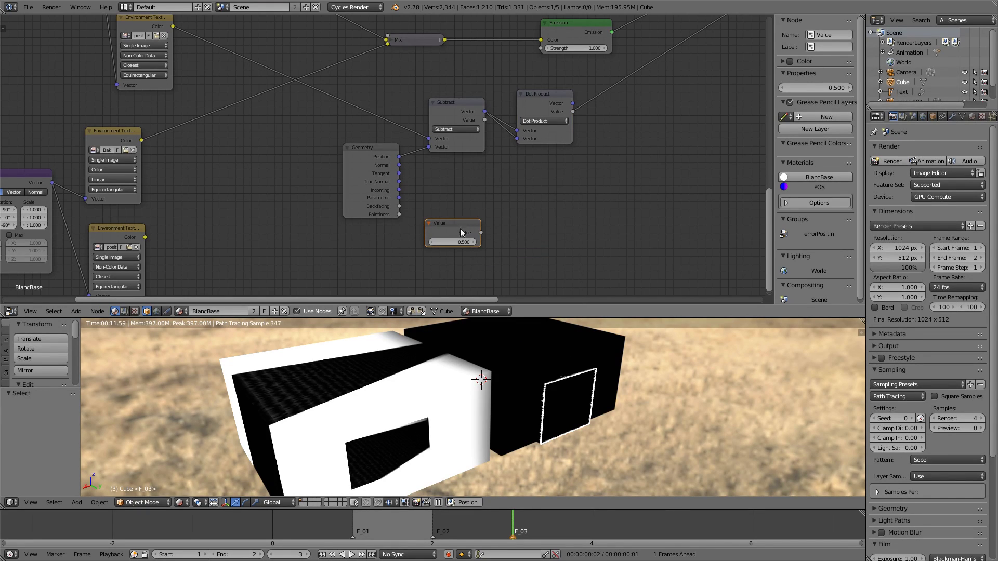
type("Seuil")
left_click_drag(454, 232, 380, 259)
left_click_drag(542, 89, 530, 96)
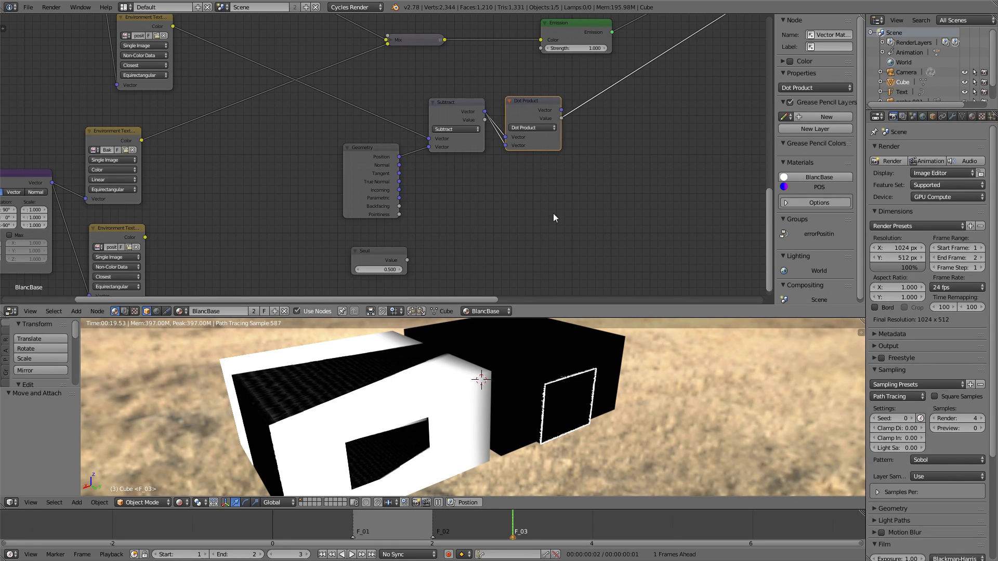
- Add a Math node on the previewed link after Dot Product's Value and set its operation to Less Than
key("shift+a")
mouse_move(567, 195)
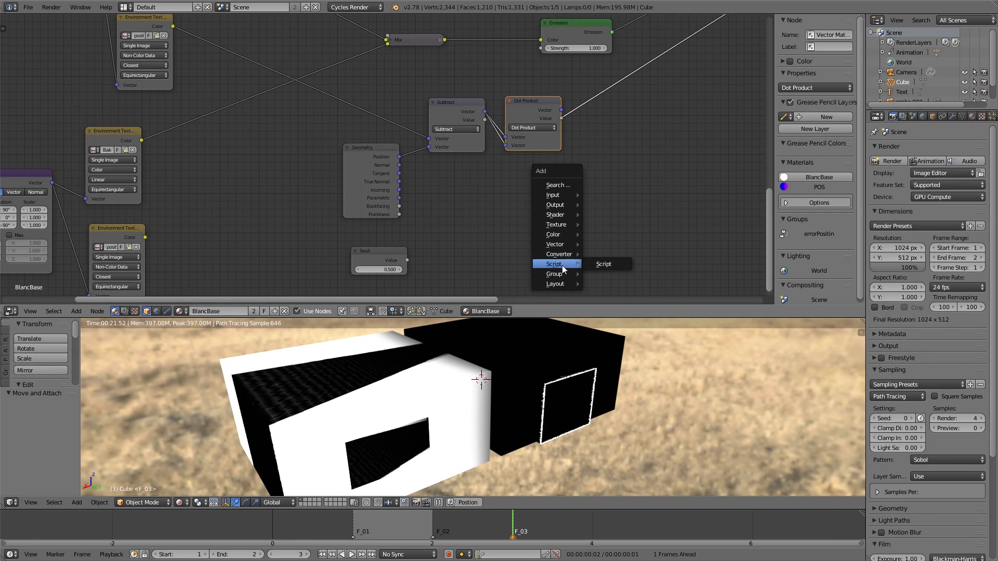
mouse_move(561, 255)
left_click(611, 306)
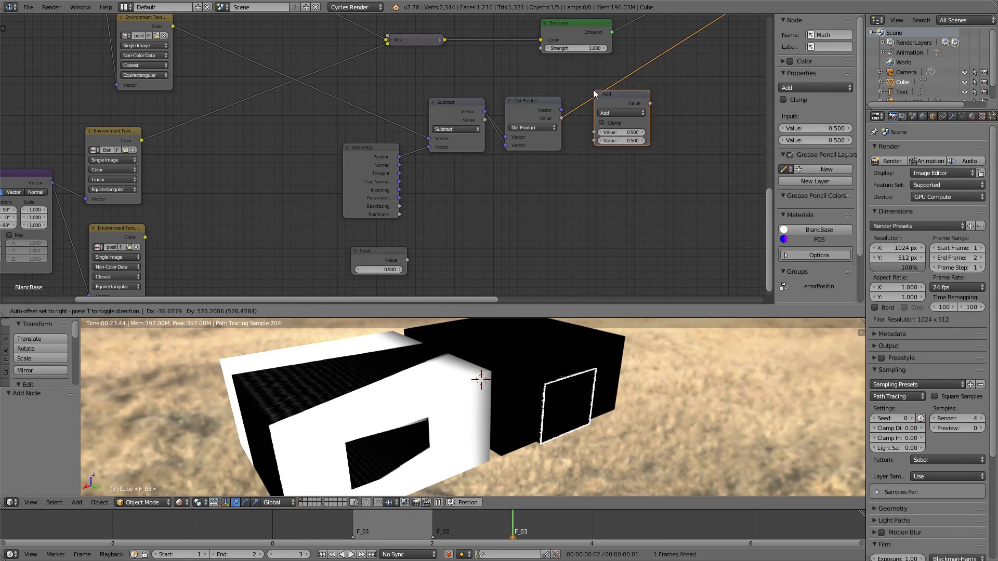
left_click(594, 89)
left_click(621, 110)
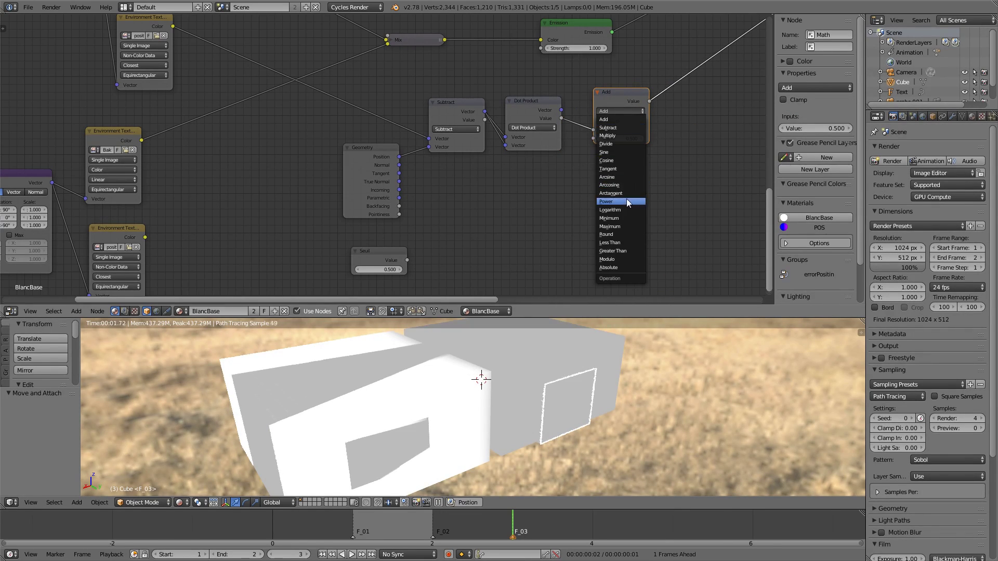
left_click(626, 111)
left_click(625, 243)
- Link the Seuil value to Less Than's second input, set Seuil to 0.1, and check the resulting mask on the room
left_click_drag(407, 260, 593, 139)
left_click(392, 269)
type("0.1")
key("Return")
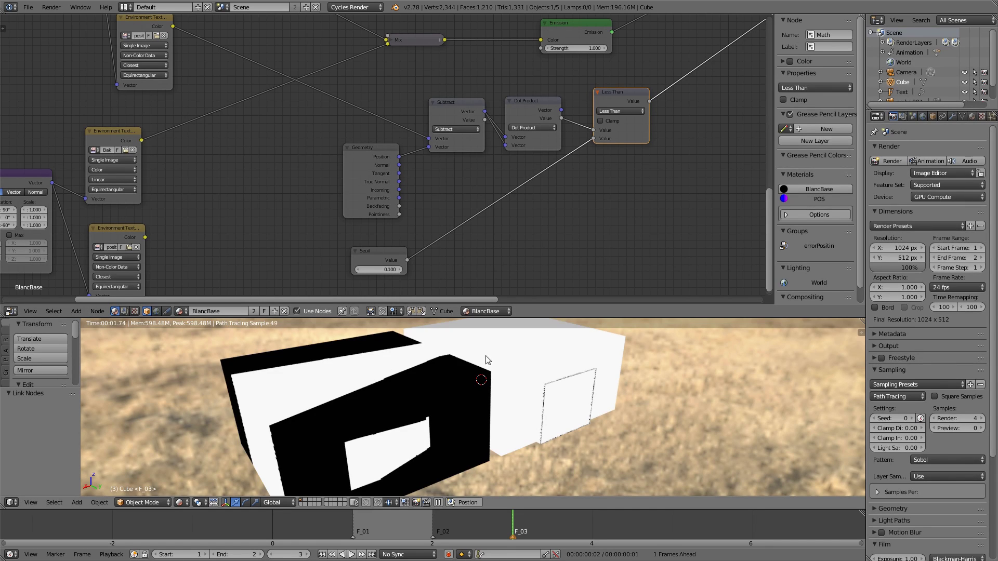
middle_click_drag(575, 415, 503, 367)
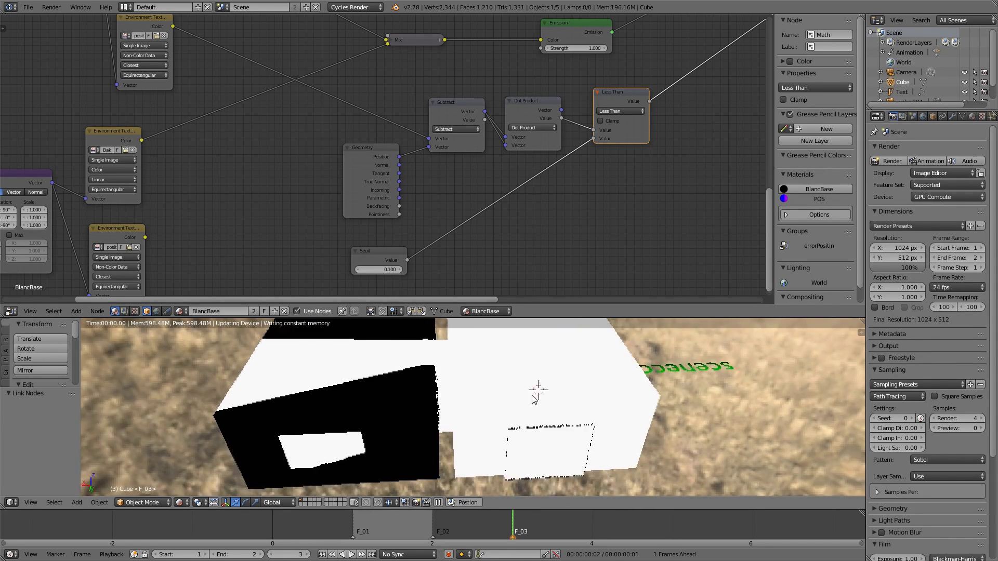
middle_click_drag(556, 397, 533, 392)
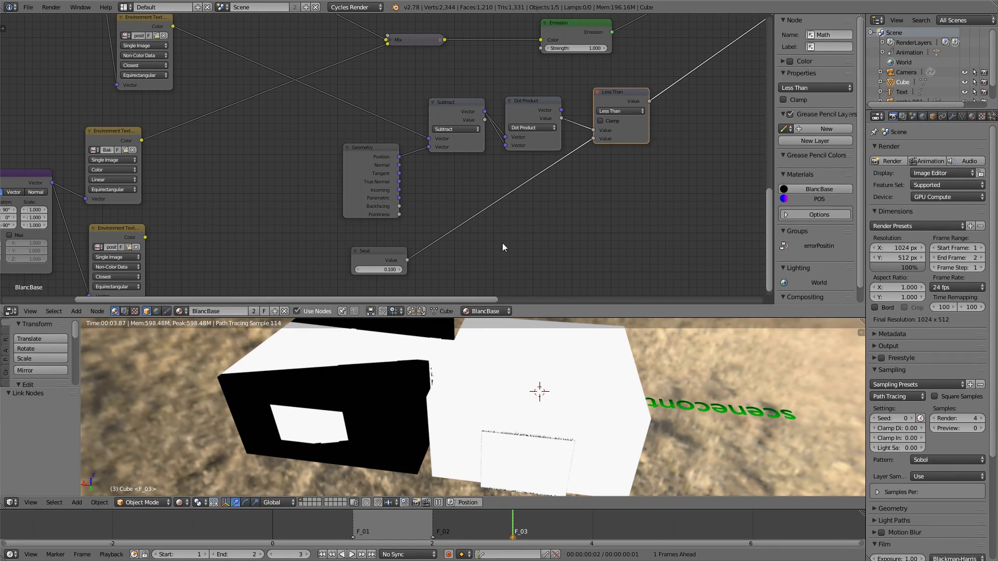
- Move Less Than lower, bring Geometry closer to Subtract, and collapse Geometry with its unused sockets hidden
left_click_drag(629, 100, 619, 117)
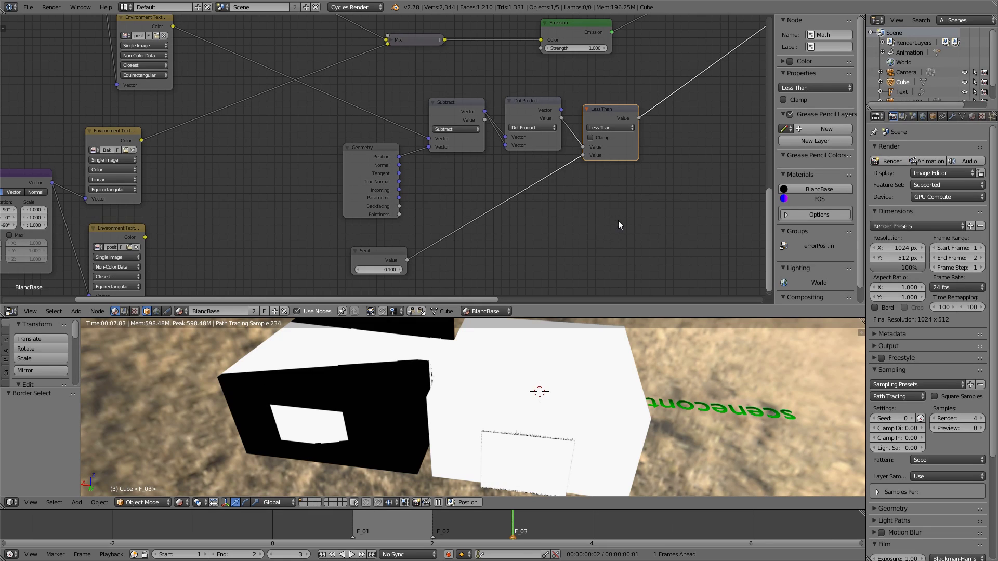
left_click_drag(601, 113, 608, 127)
left_click_drag(342, 183, 377, 179)
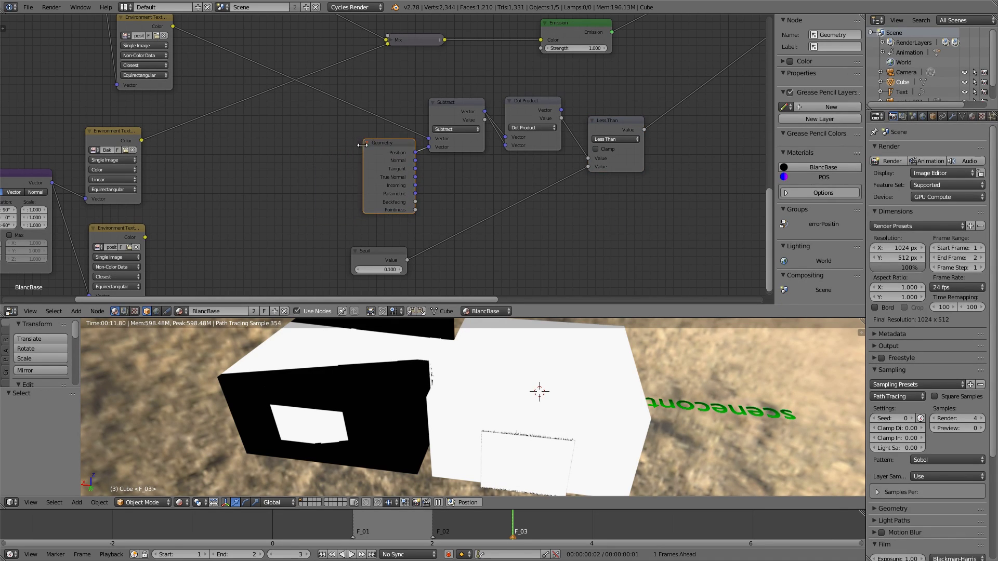
left_click(363, 142)
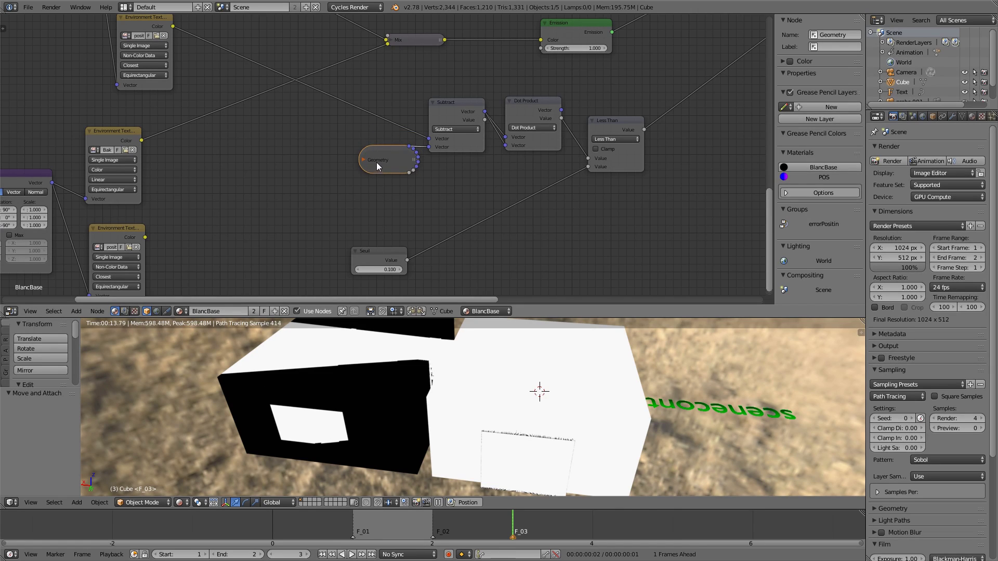
key("ctrl+h")
left_click_drag(382, 161, 387, 161)
- Move the Seuil node toward the environment textures and set its value back to 0.1
left_click_drag(379, 268, 332, 226)
left_click(389, 252)
left_click_drag(389, 252, 315, 214)
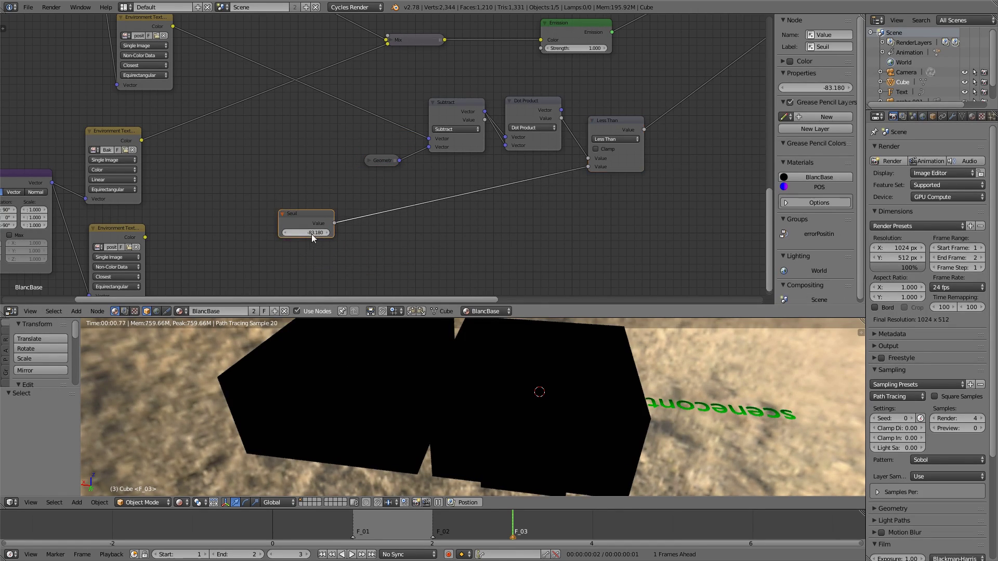
type("0.1")
key("Return")
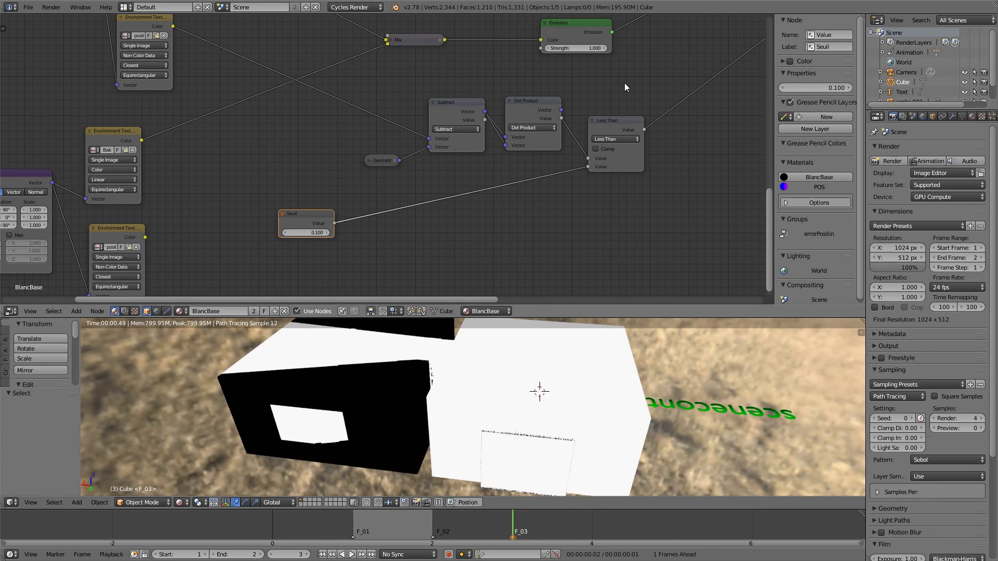
- Group the Geometry, Seuil, Subtract, Dot Product and Less Than nodes, and space out Less Than and Group Output inside the group
left_click_drag(674, 85, 355, 229)
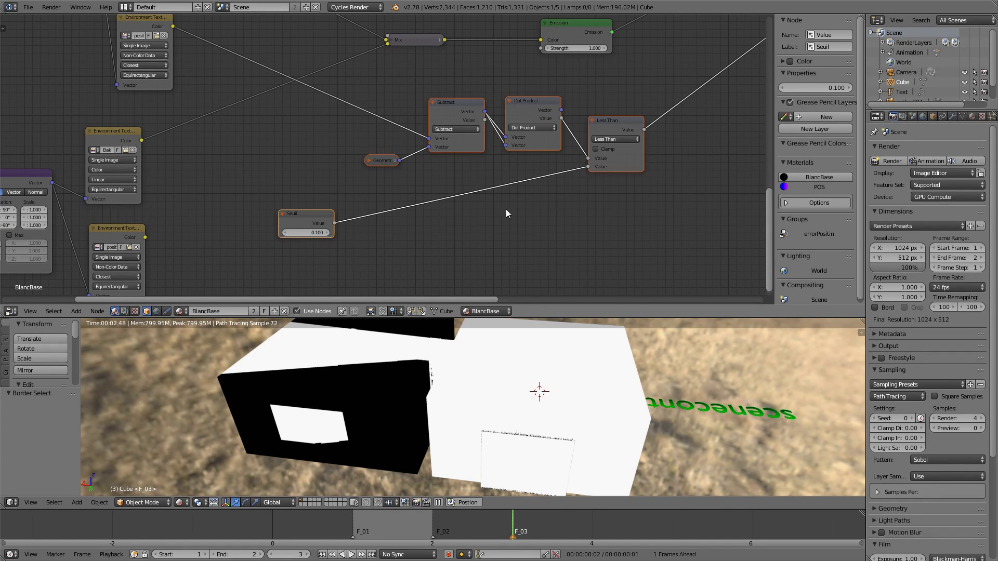
middle_click_drag(598, 205, 560, 238)
key("ctrl+g")
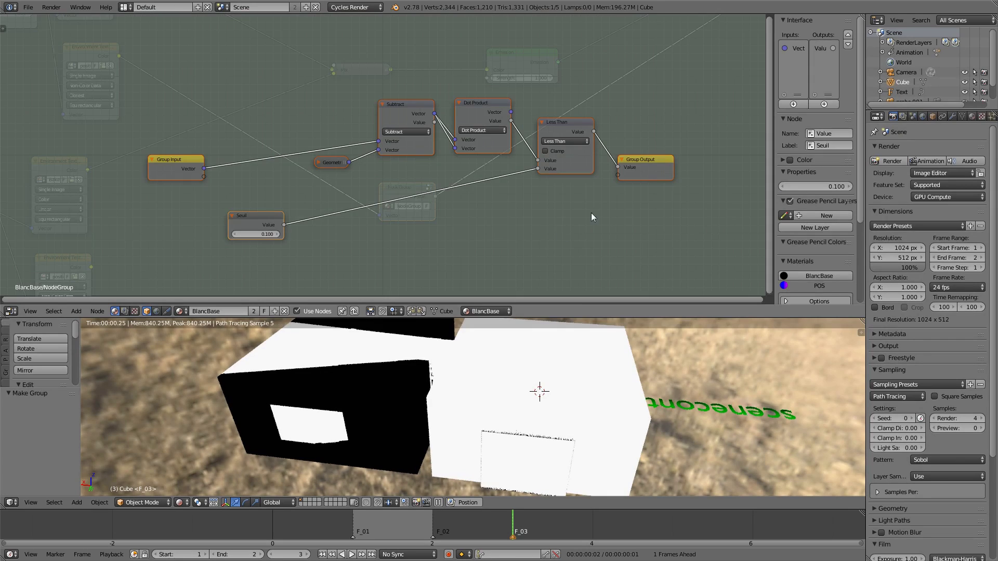
left_click_drag(644, 173, 677, 147)
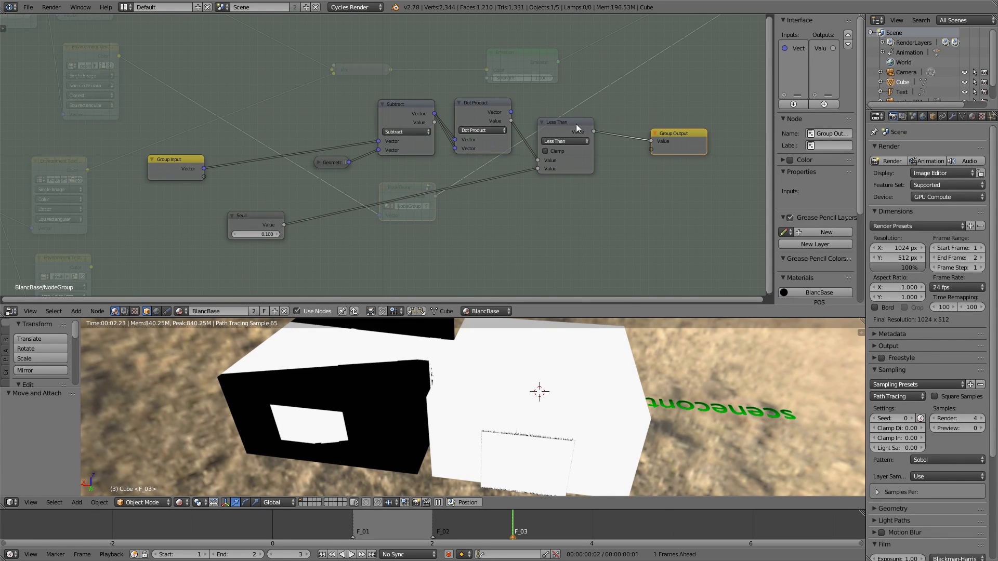
left_click_drag(579, 124, 594, 153)
- Rename the group's Value output as UseIT OrNot
left_click(669, 141)
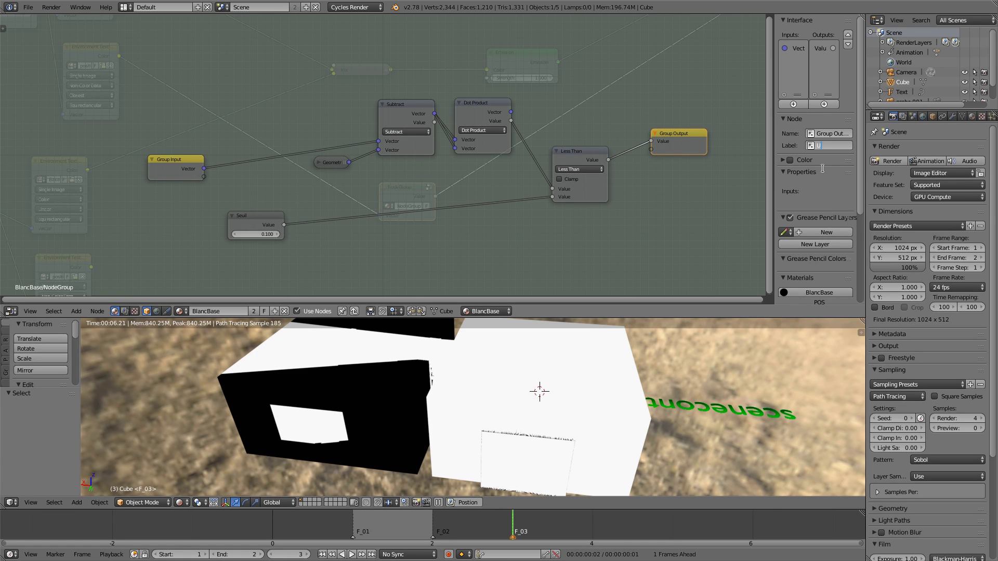
double_click(820, 52)
key("Return")
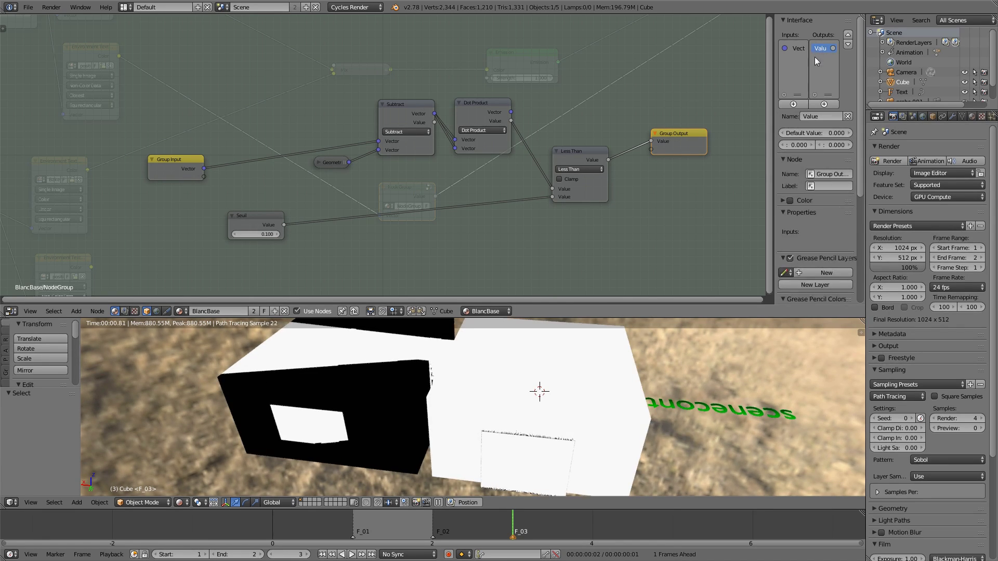
type("UseIT OrNot")
key("Return")
- Link Dot Product's Value to Group Output as an additional output, rename the first output as error, and leave the group
left_click_drag(511, 121, 658, 149)
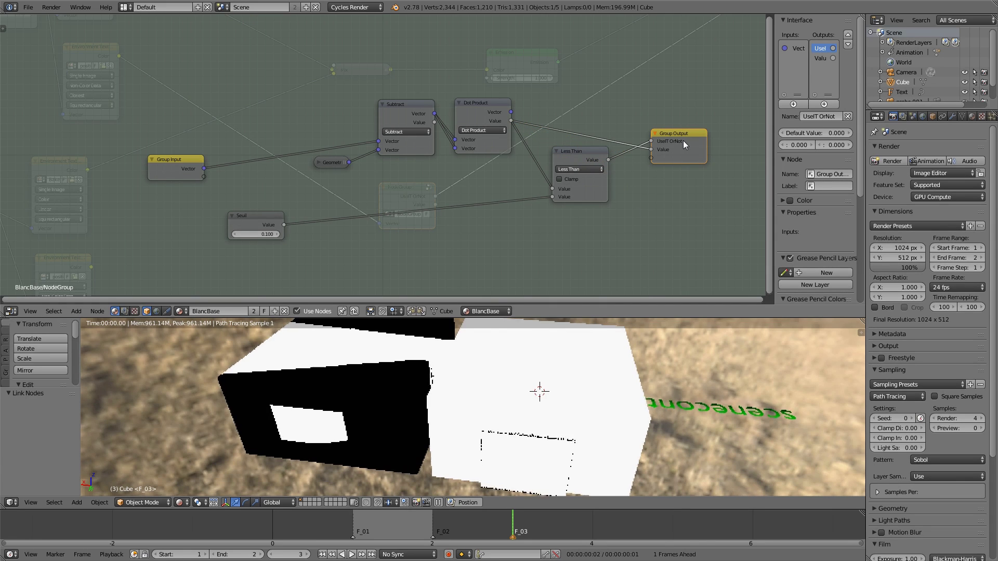
type("va")
type("error")
key("Return")
left_click_drag(562, 273, 614, 254)
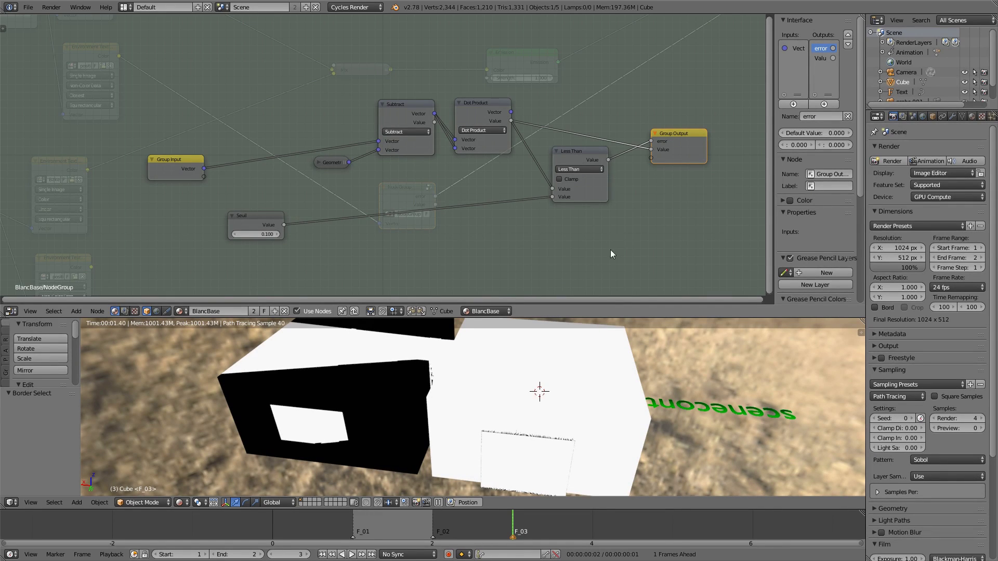
key("Tab")
middle_click_drag(392, 155, 467, 139)
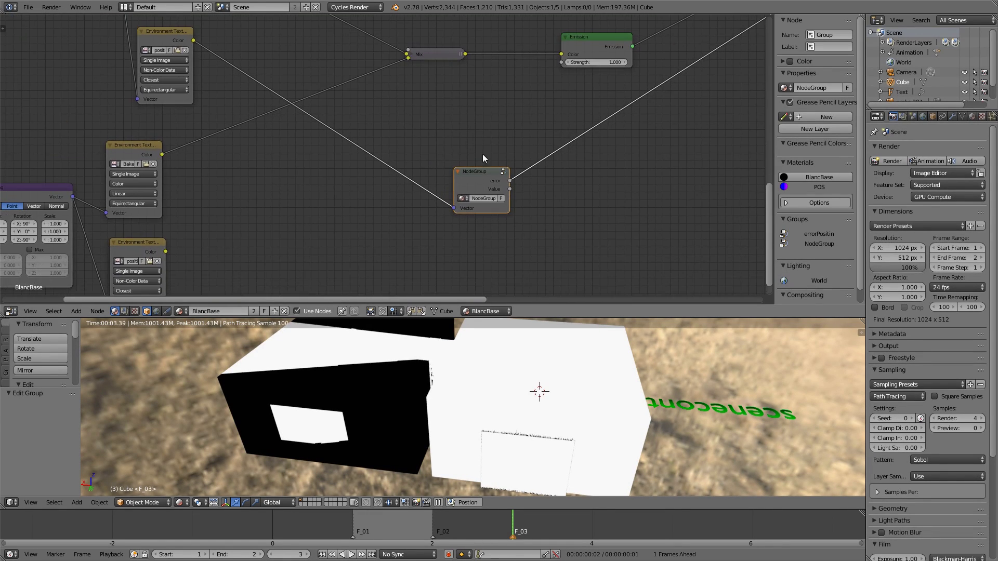
scroll(449, 122, "down", 4)
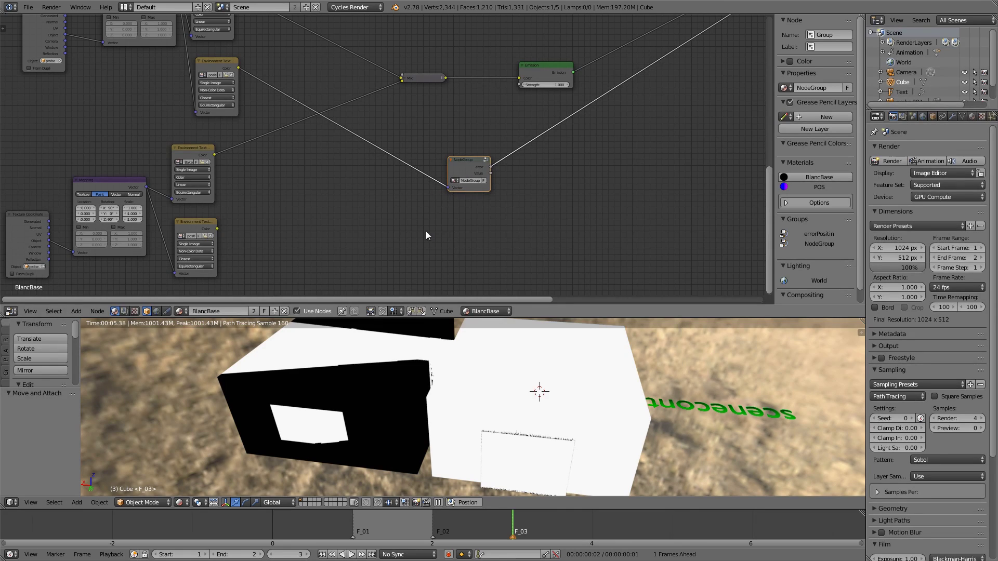
- Inside NodeGroup, expose the Less Than threshold as a group input and delete the Value node that supplied it
key("Tab")
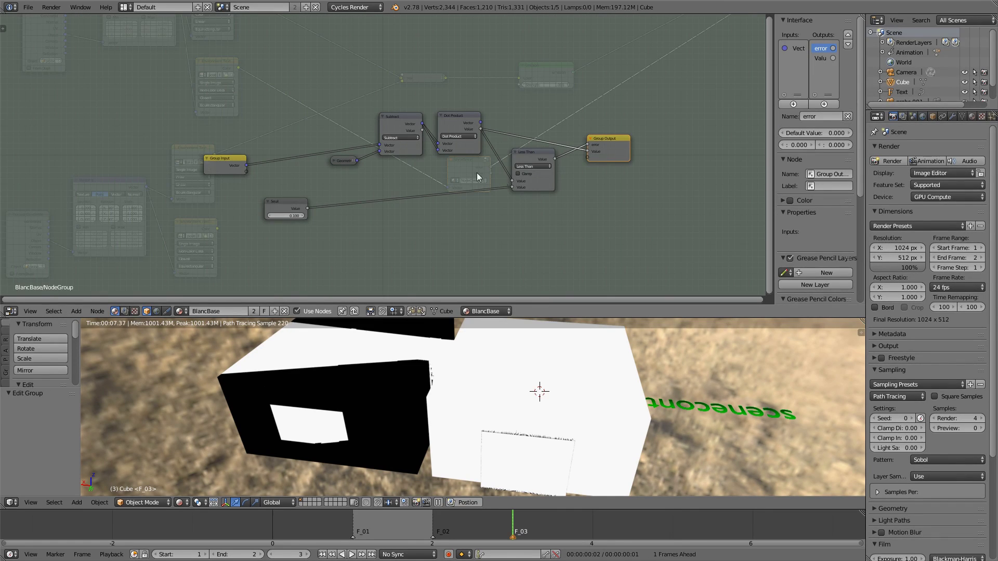
left_click_drag(248, 172, 515, 186)
right_click(297, 208)
key("x")
right_click(216, 159)
key("Tab")
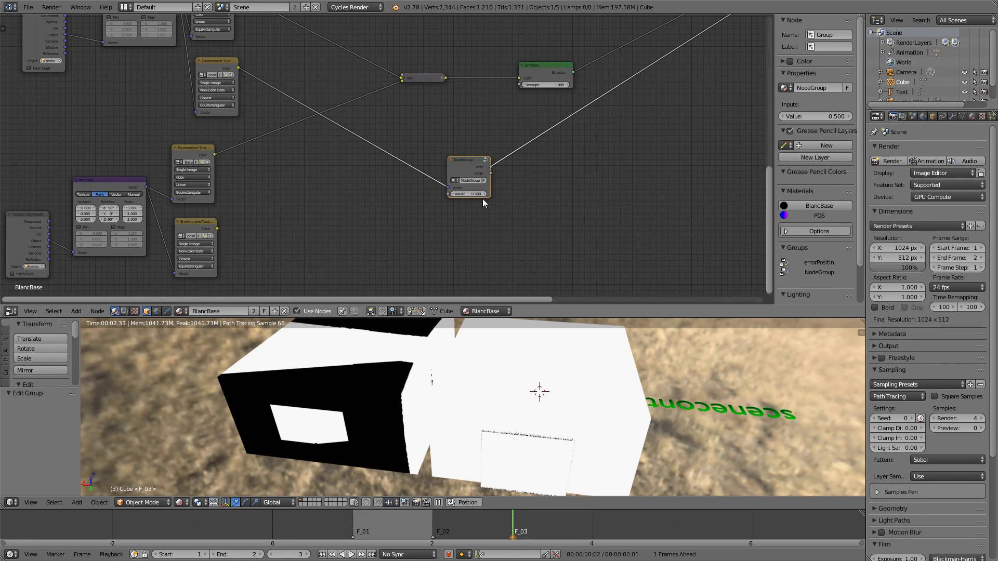
- Set the group node's Value input to 0.1 and reposition the node beside the environment textures
type("0.1")
key("Return")
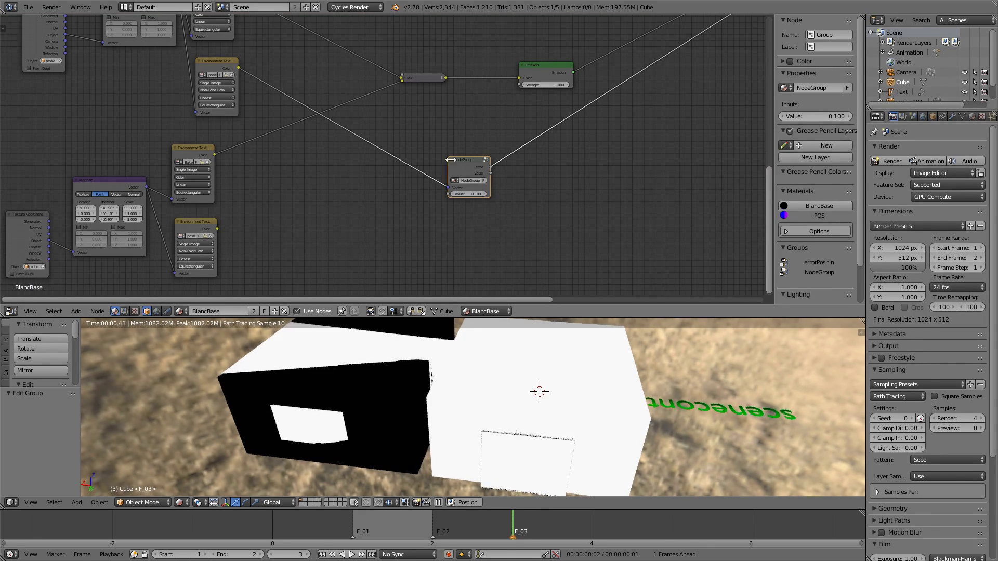
key("h")
middle_click_drag(434, 137, 496, 163)
left_click(513, 186)
key("g")
left_click(451, 154)
middle_click_drag(429, 160, 517, 176)
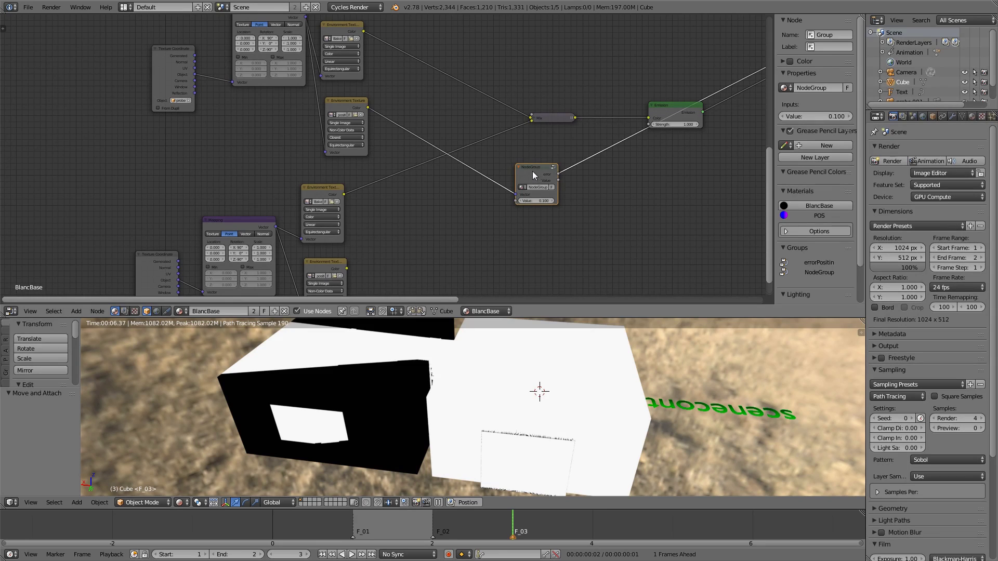
- Duplicate the group node, link the second projection's lower environment texture into its Vector input, and preview it on the cubes
key("shift+d")
left_click(542, 244)
left_click_drag(346, 269, 520, 266)
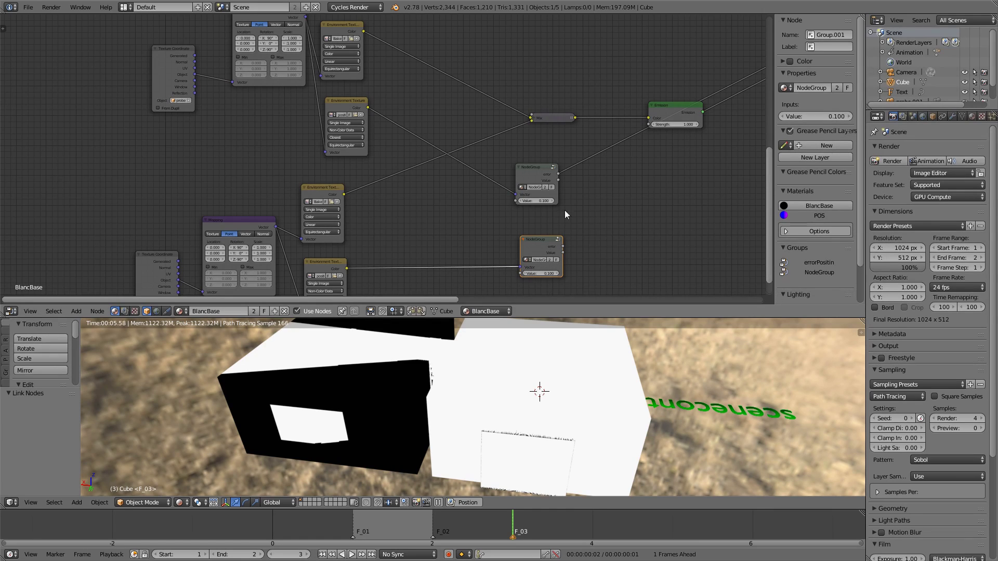
left_click(540, 239, "ctrl+shift")
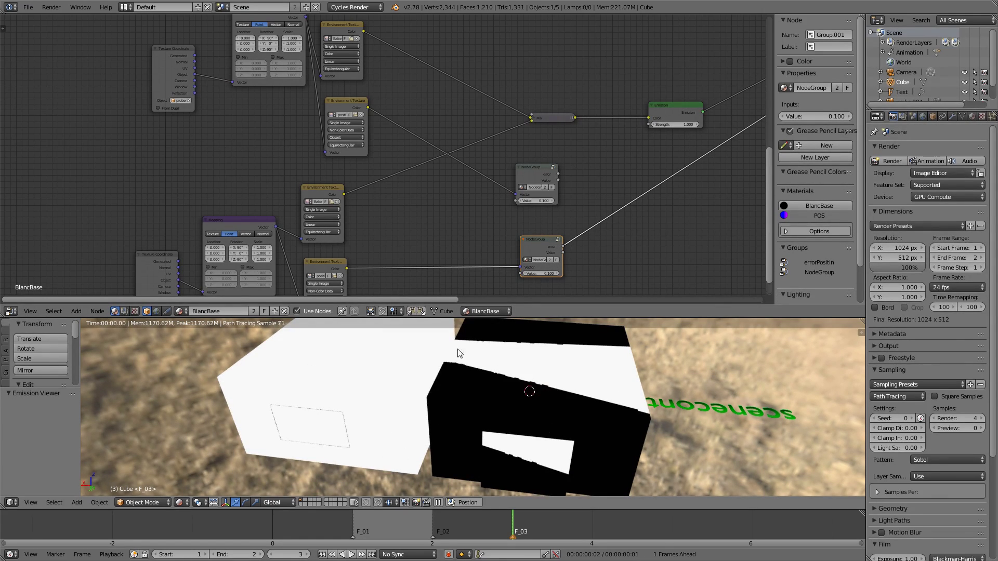
middle_click_drag(564, 391, 591, 383)
middle_click_drag(496, 404, 464, 424)
left_click_drag(618, 196, 629, 199)
middle_click_drag(565, 177, 507, 167)
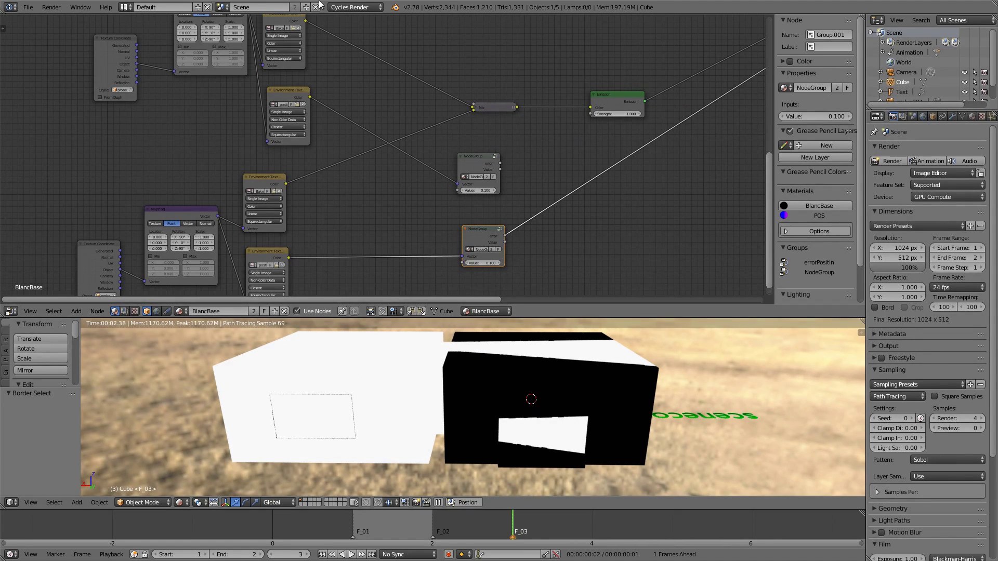
- Preview the error and mask outputs of the two group nodes in turn on the cubes
left_click(485, 233, "ctrl+shift")
left_click(482, 232, "ctrl+shift")
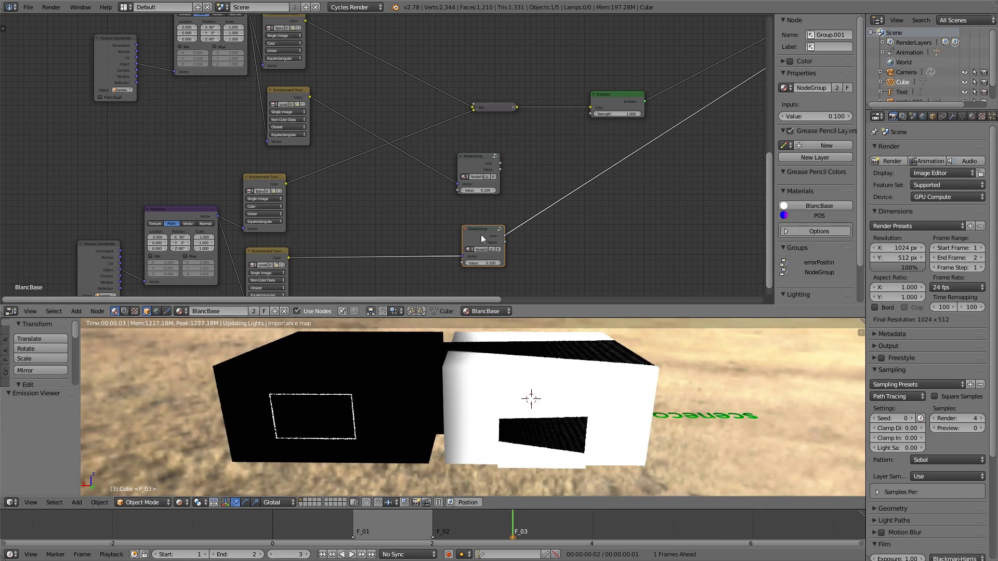
left_click(475, 238, "ctrl+shift")
left_click(475, 159, "ctrl+shift")
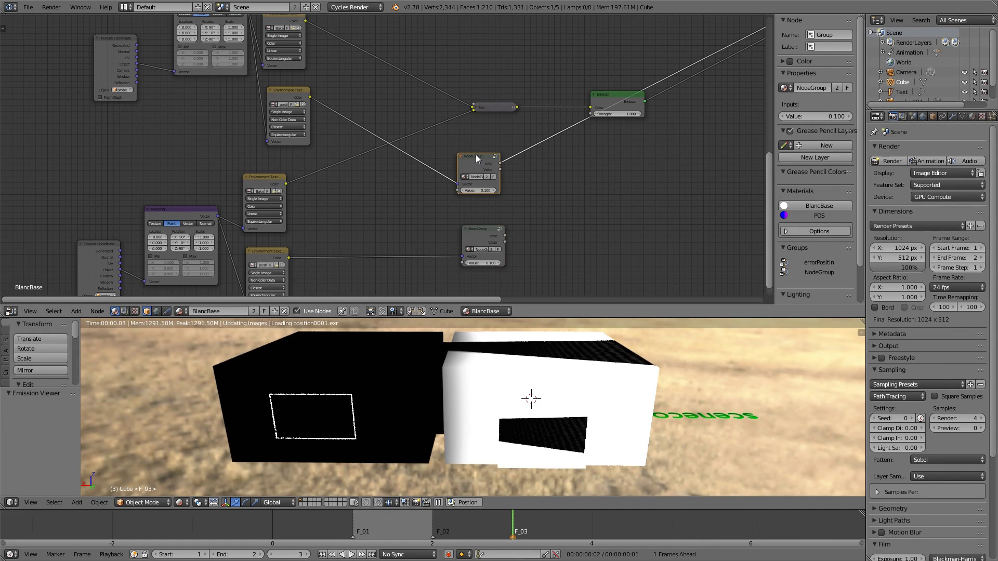
left_click(477, 158, "ctrl+shift")
left_click(485, 239, "ctrl+shift")
- Inside NodeGroup, move the Group Output node clear of the others and rename the second output to Error
key("Tab")
right_click(621, 155)
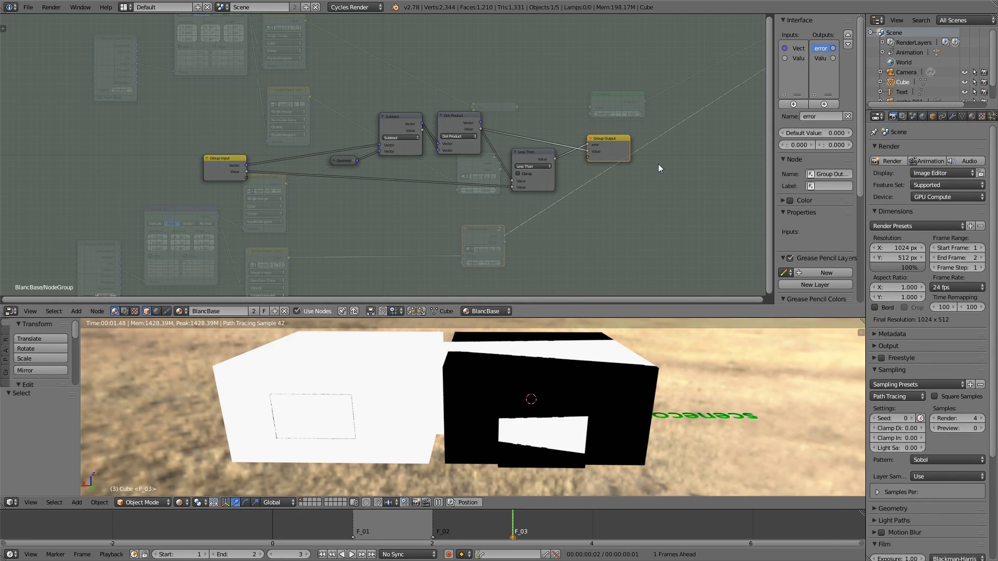
left_click_drag(617, 143, 630, 111)
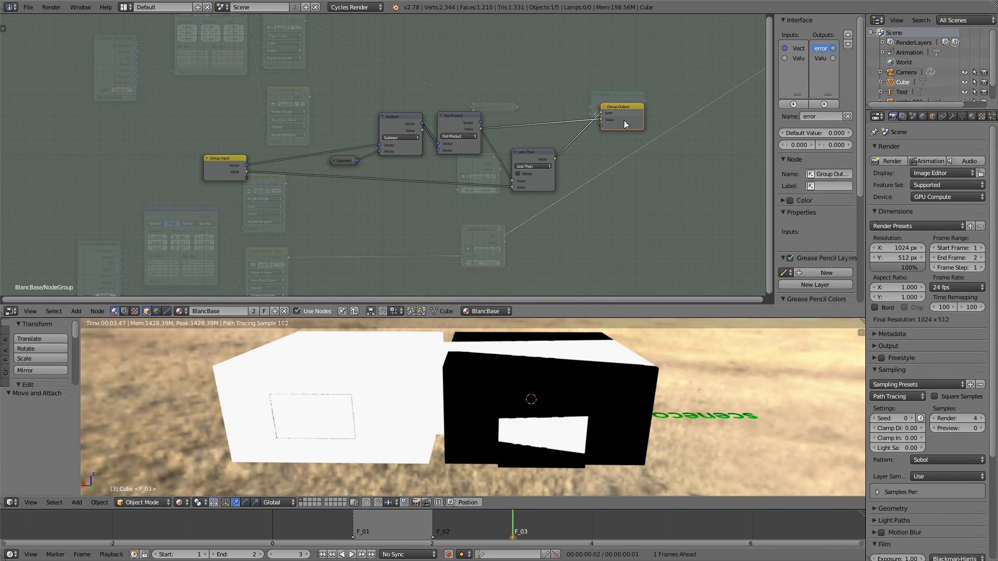
left_click(814, 59)
type("Error")
key("Return")
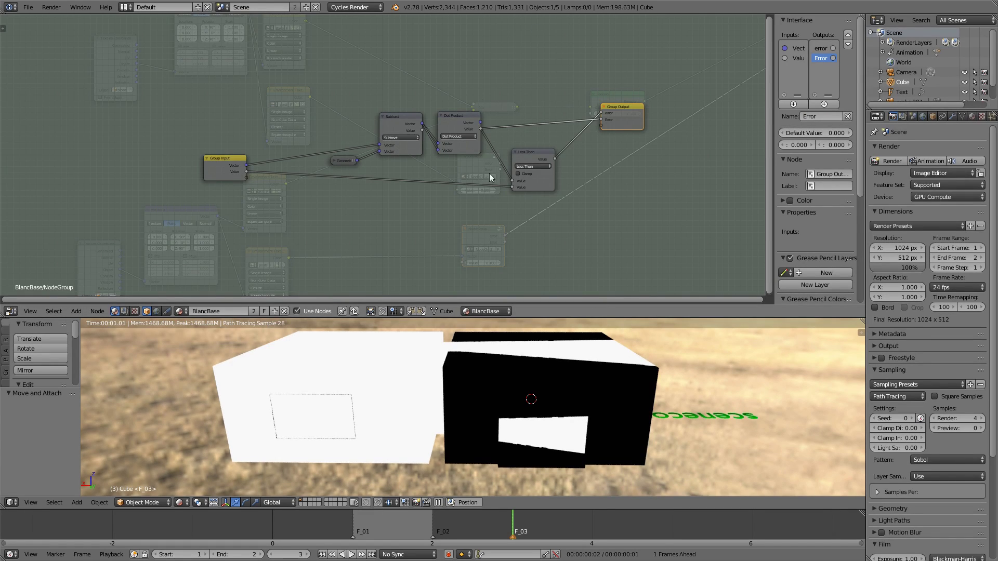
- Rename the group's first output to UseItorNot and leave group editing
left_click(537, 152)
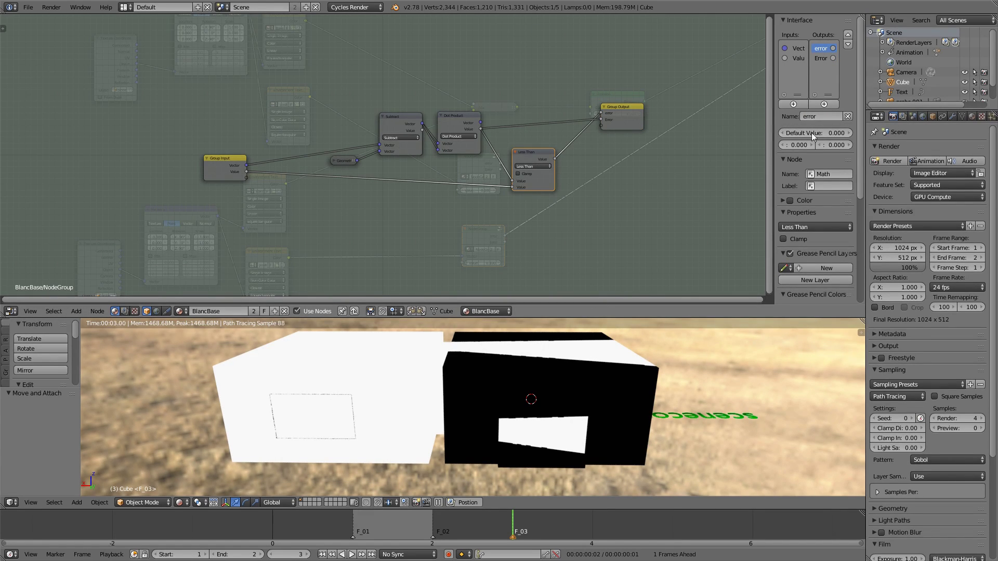
type("UseItorNot")
key("Return")
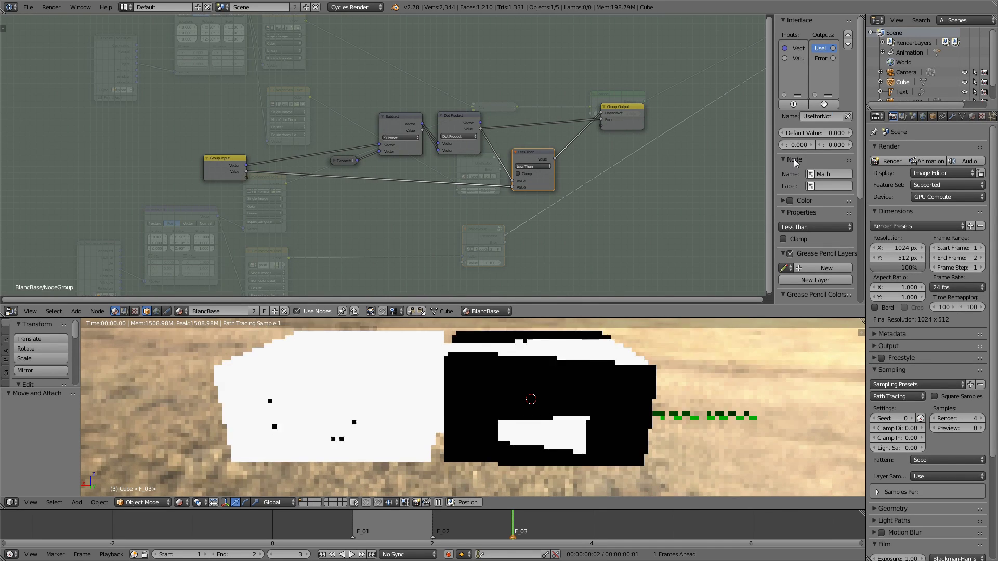
key("Tab")
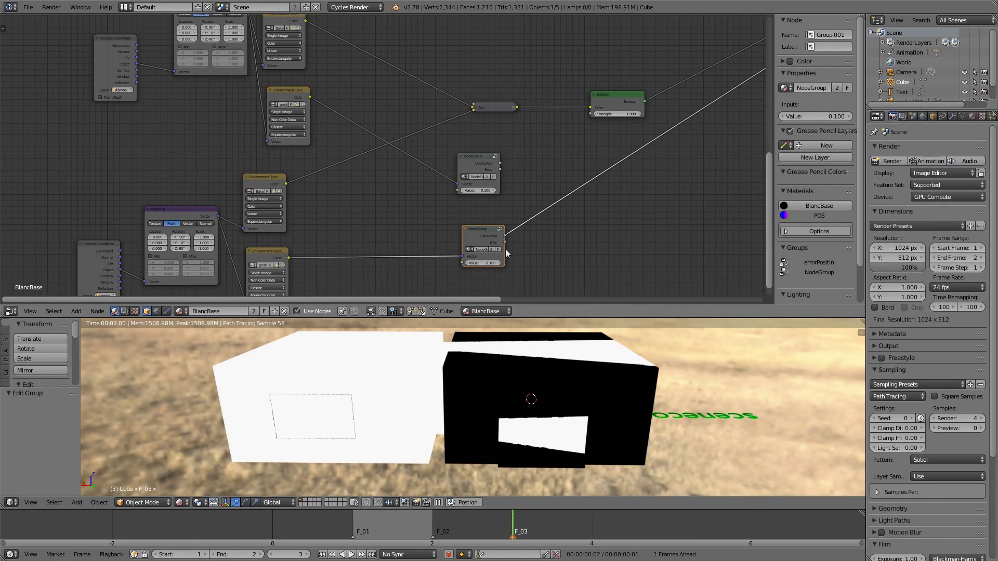
- Compare the mask previews of both group nodes on the cubes
left_click(478, 160, "ctrl+shift")
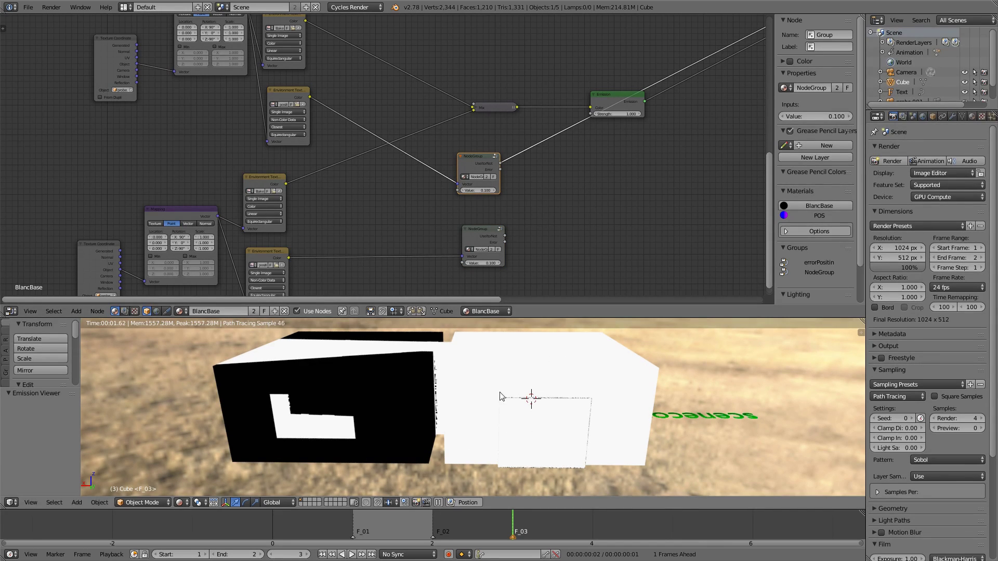
left_click(482, 240, "ctrl+shift")
left_click(470, 184, "ctrl+shift")
left_click(485, 242, "ctrl+shift")
- Move the Emission and color Mix nodes up, away from the two group nodes
middle_click_drag(583, 112, 510, 150)
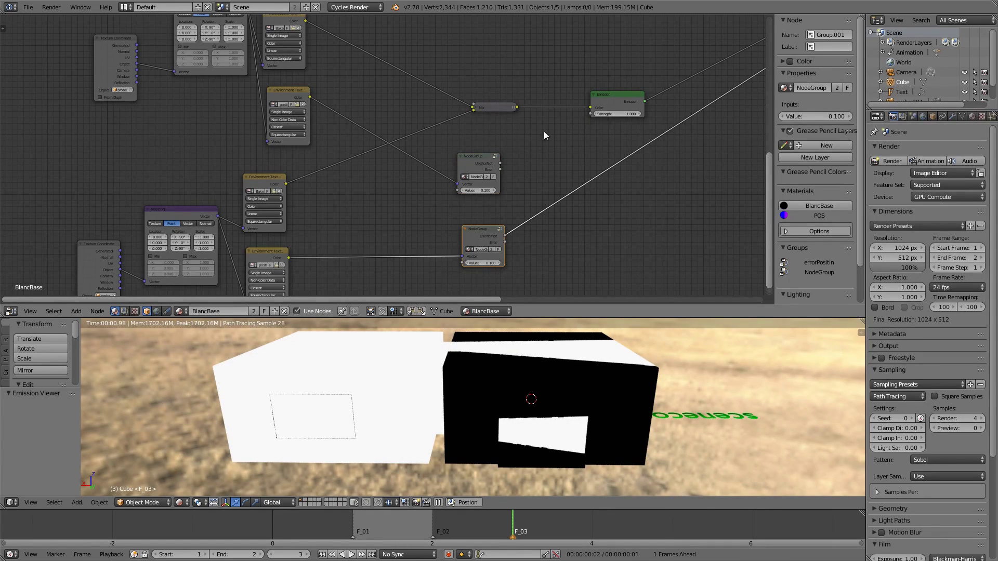
left_click_drag(557, 130, 601, 67)
left_click_drag(420, 147, 430, 111)
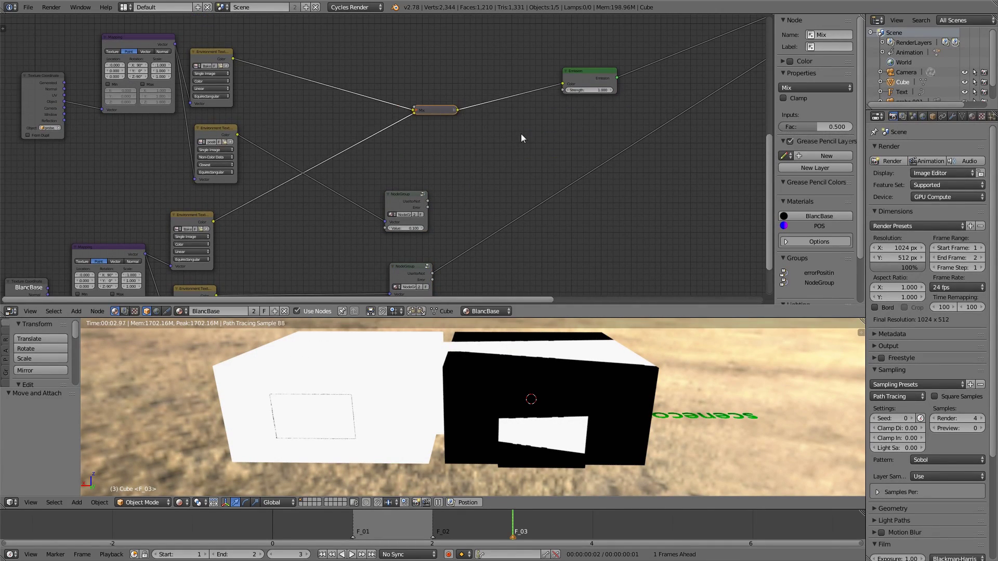
scroll(468, 172, "down", 3)
scroll(384, 158, "up", 5)
- Move the Viewer node down, below the Mix Shader and Material Output nodes
middle_click_drag(592, 116, 482, 241)
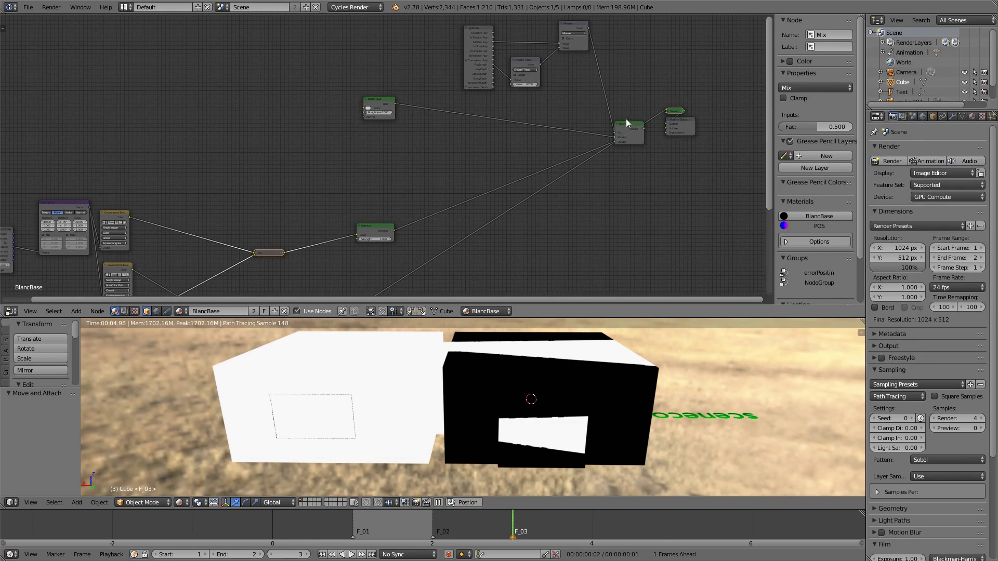
left_click_drag(675, 105, 644, 219)
left_click(676, 110)
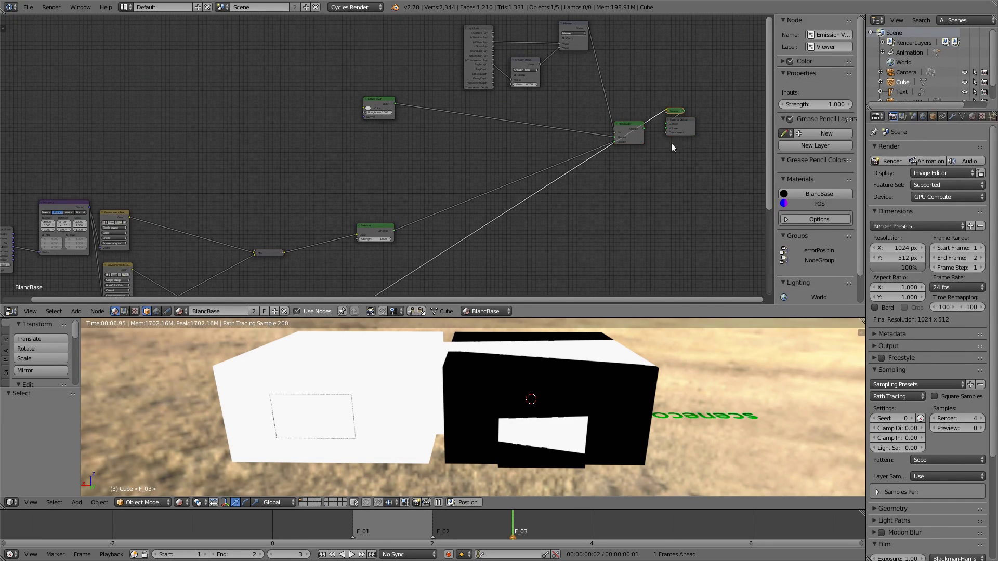
left_click_drag(675, 111, 657, 190)
left_click(631, 133)
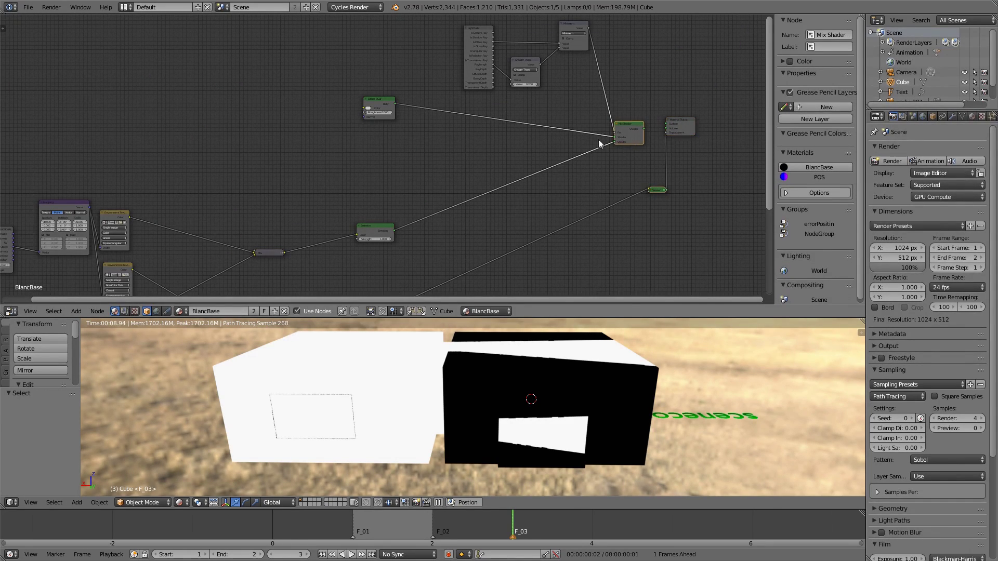
- Move the Emission node and the whole projection node cluster closer to the Mix Shader
middle_click_drag(666, 138, 520, 189)
scroll(512, 182, "up", 8)
scroll(504, 177, "down", 16)
middle_click_drag(447, 202, 590, 128)
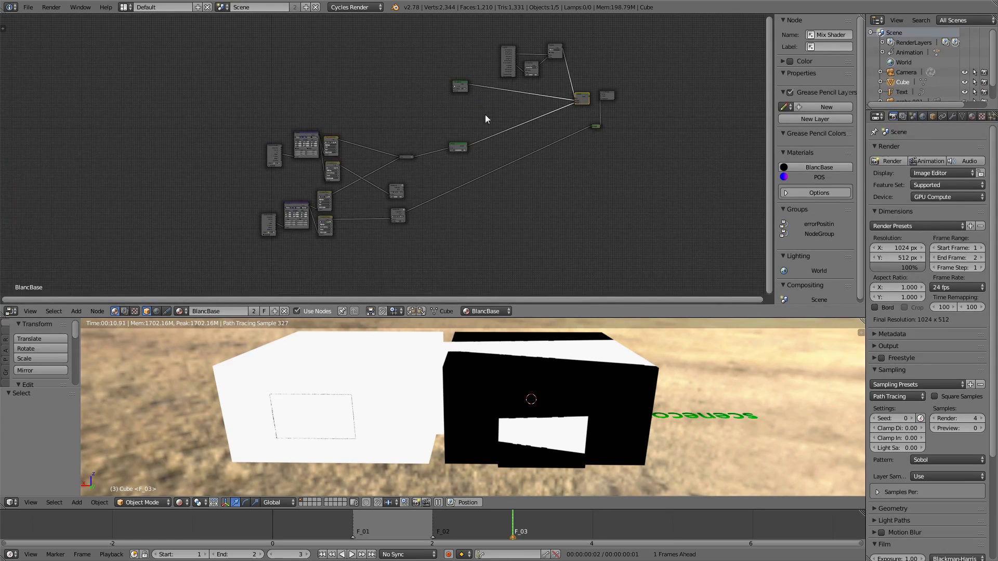
left_click_drag(462, 148, 444, 165)
left_click_drag(457, 119, 265, 278)
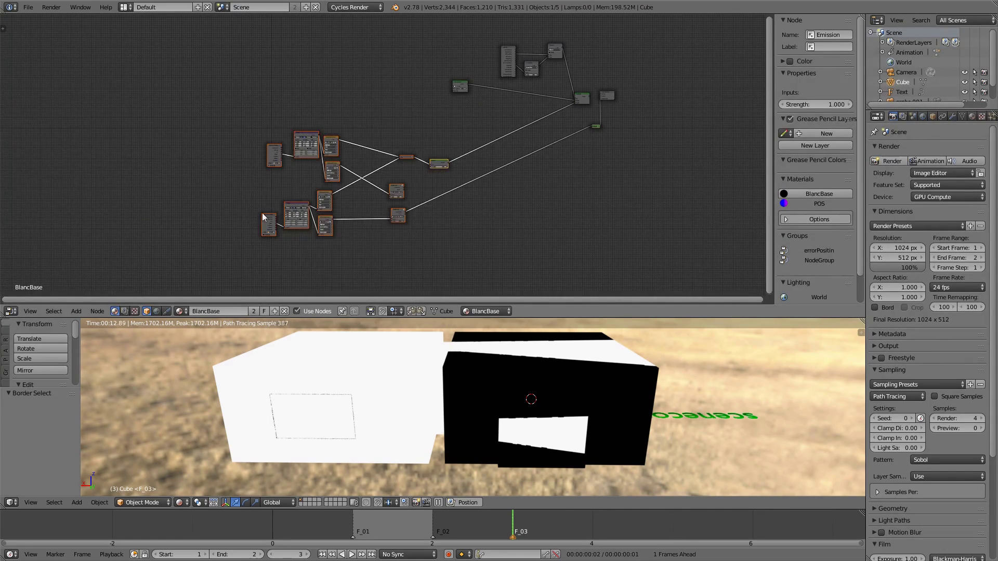
key("g")
left_click(394, 201)
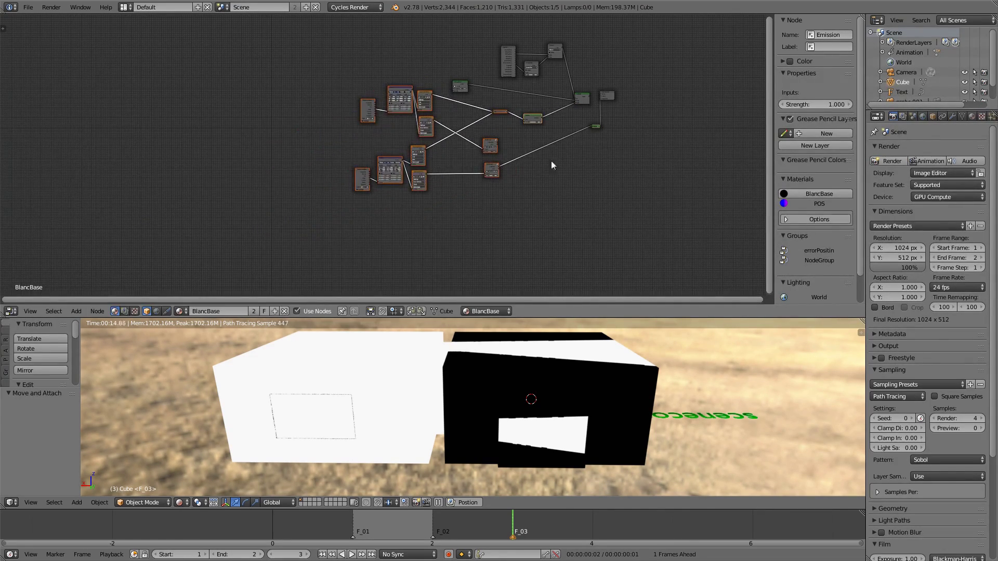
- Set the Cycles preview samples to 64
scroll(594, 139, "up", 3)
scroll(460, 240, "down", 1)
middle_click_drag(459, 240, 442, 174)
scroll(495, 140, "up", 2)
scroll(464, 178, "up", 1)
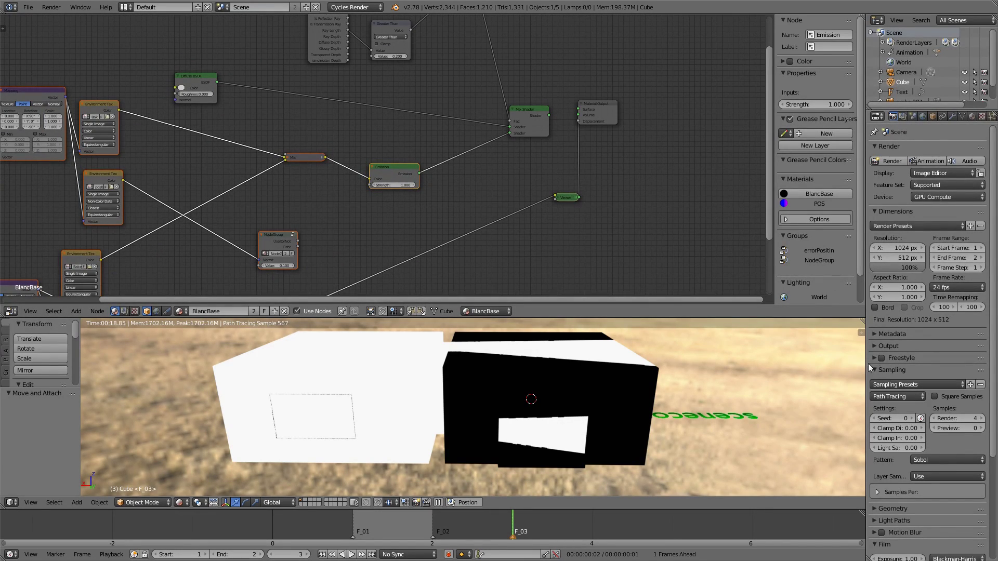
left_click(962, 429)
type("64")
key("Return")
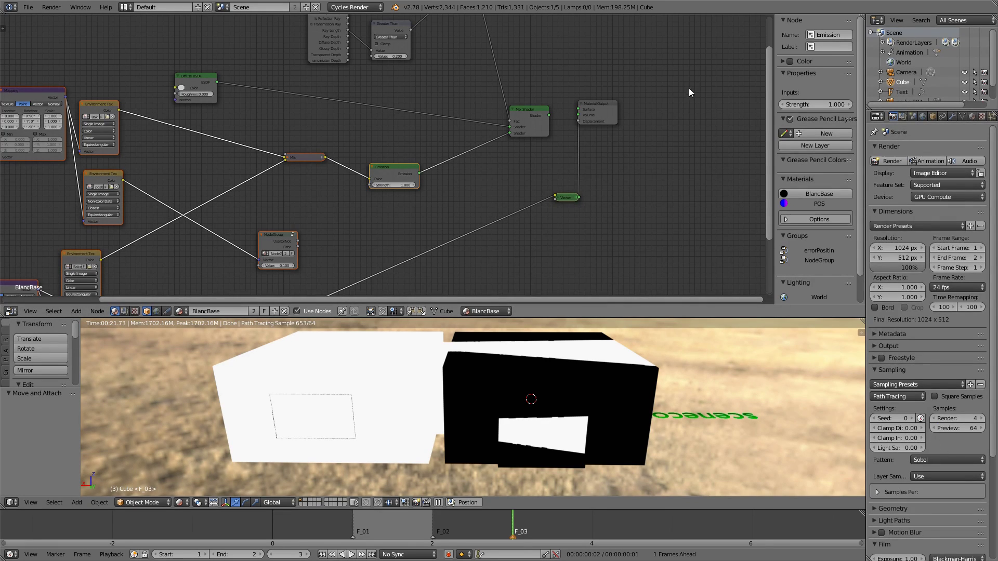
- Add a Math node beside the two NodeGroup nodes
middle_click_drag(623, 115, 639, 121)
middle_click_drag(341, 214, 436, 134)
left_click_drag(389, 160, 557, 226)
left_click_drag(392, 162, 379, 162)
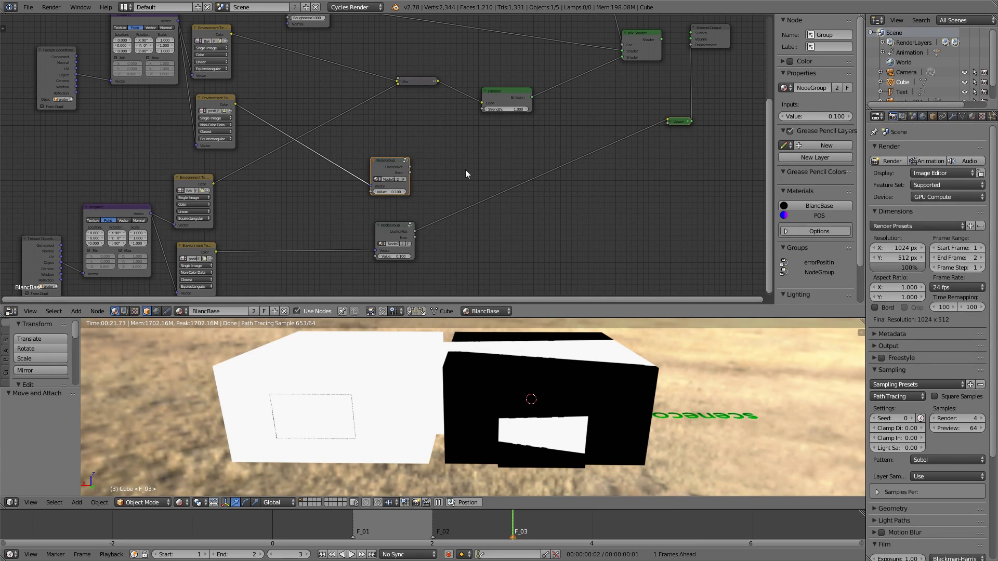
key("shift+a")
mouse_move(465, 173)
left_click(493, 223)
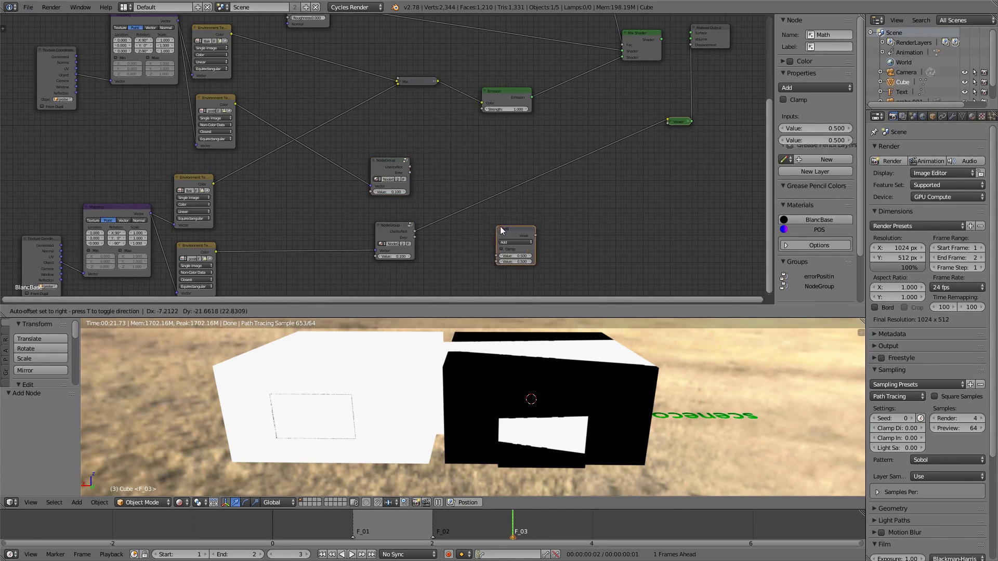
left_click(464, 136)
- Link the UseItorNot outputs of both group nodes into the Math node and set its operation to Maximum
left_click_drag(411, 167, 470, 170)
left_click_drag(415, 231, 466, 167)
left_click(484, 154)
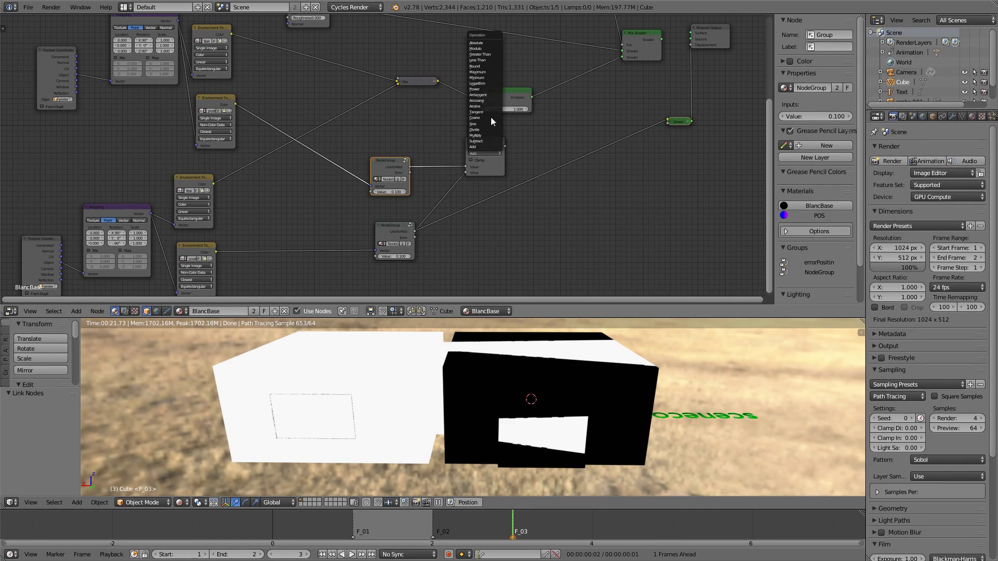
left_click(482, 73)
middle_click_drag(485, 147, 470, 151)
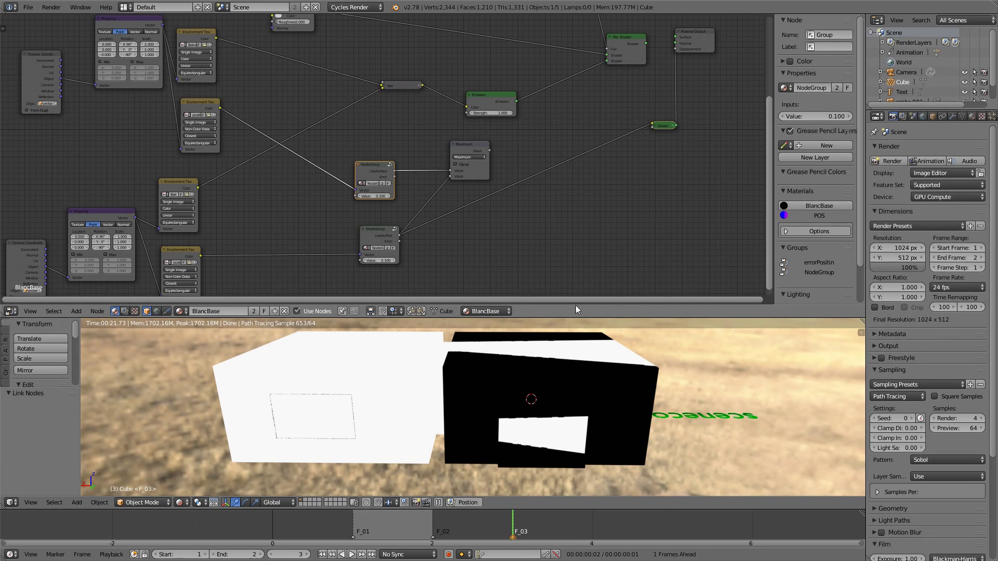
- Make room before the Material Output and place a duplicate Mix Shader there, fed by the original Mix Shader
middle_click_drag(528, 178, 435, 250)
left_click_drag(616, 106, 663, 120)
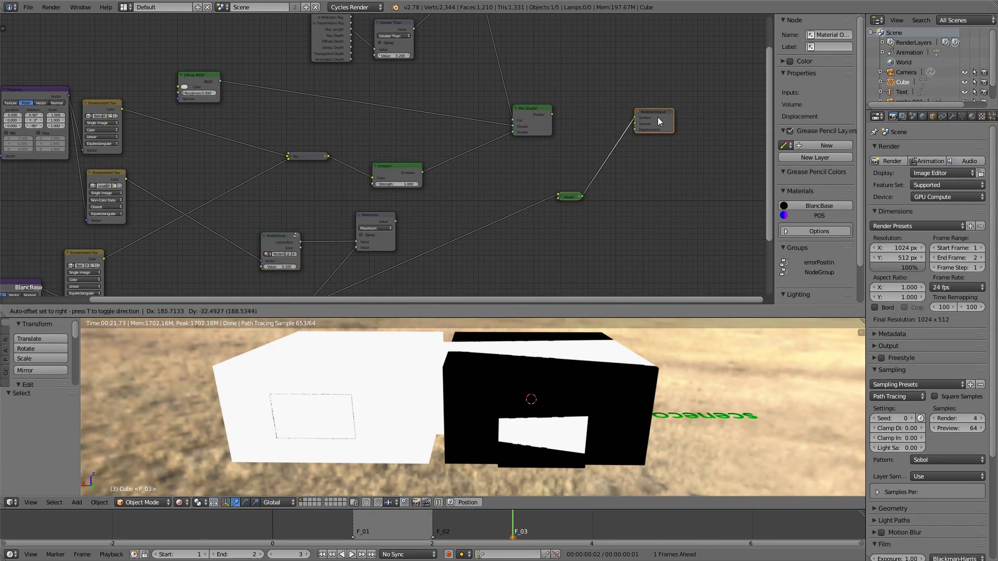
middle_click_drag(417, 227, 494, 154)
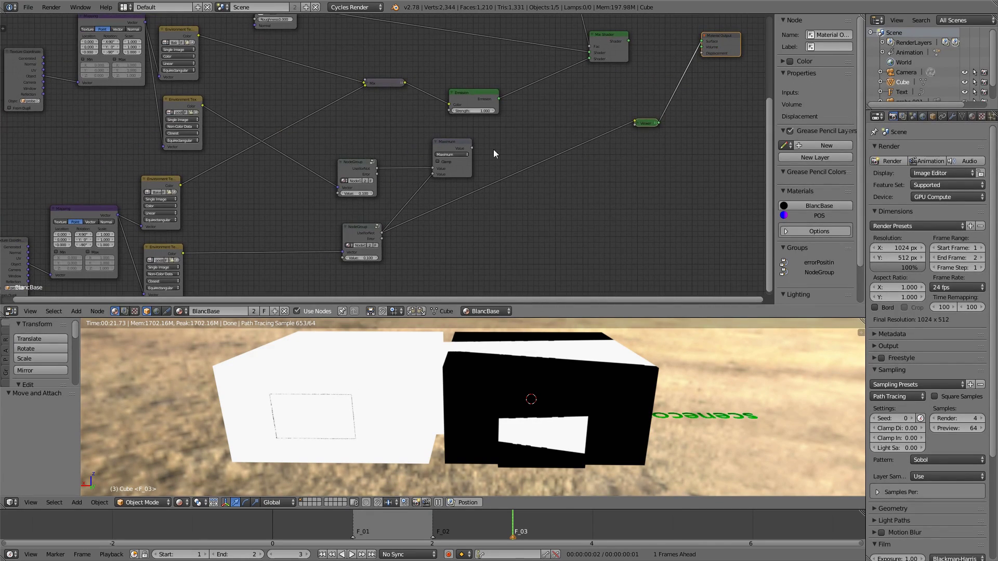
middle_click_drag(555, 113, 501, 165)
left_click_drag(533, 118, 561, 113)
key("shift+d")
left_click(566, 111)
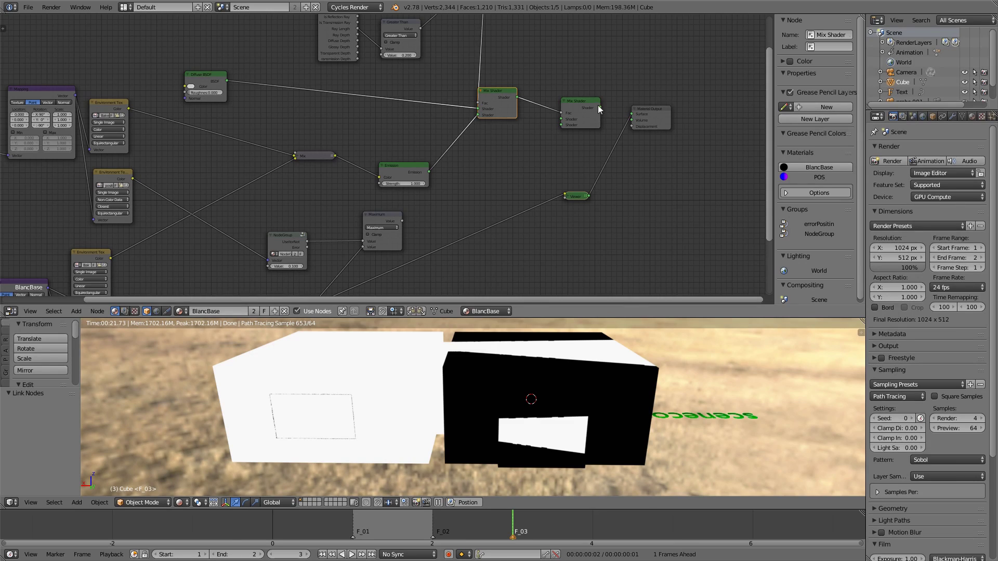
left_click(598, 111)
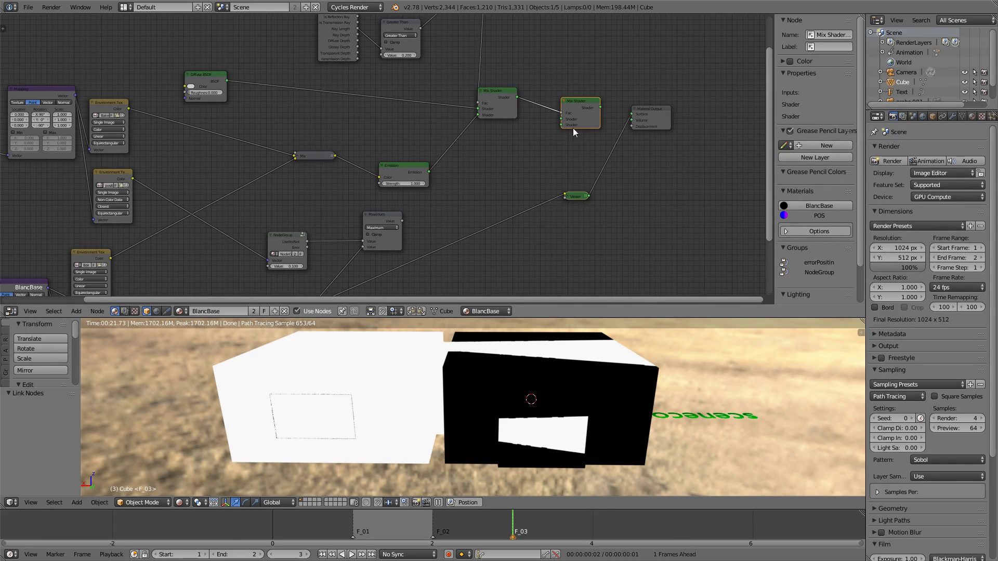
- Link the Maximum result to the new Mix Shader's factor, and the original Mix Shader and Diffuse BSDF to its shader inputs
left_click_drag(402, 221, 500, 177)
left_click_drag(519, 97, 562, 120)
left_click_drag(402, 222, 562, 119)
left_click_drag(224, 82, 564, 127)
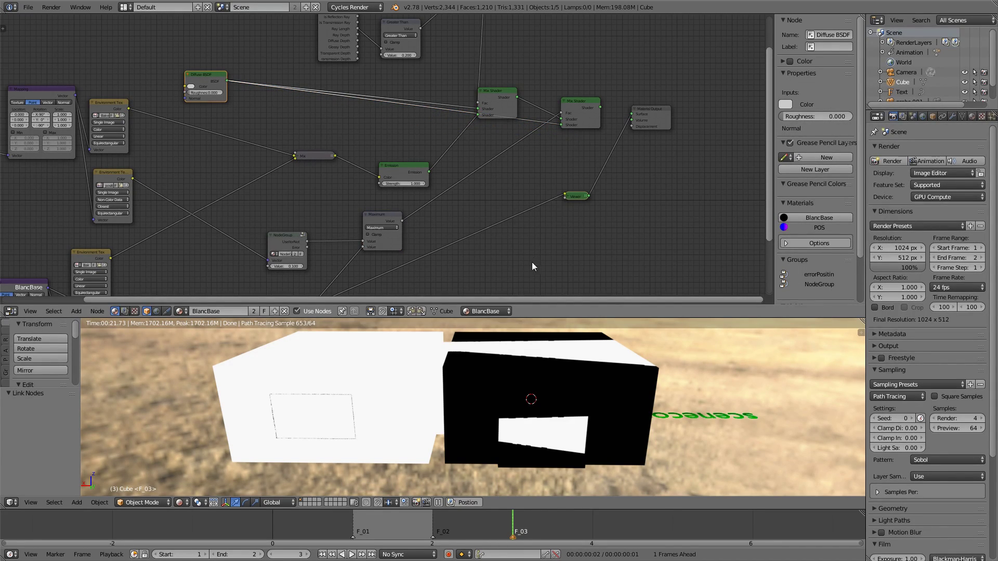
- Route the new Mix Shader to the Material Output's Surface and look at the result on the boxes
left_click(578, 119, "ctrl+shift")
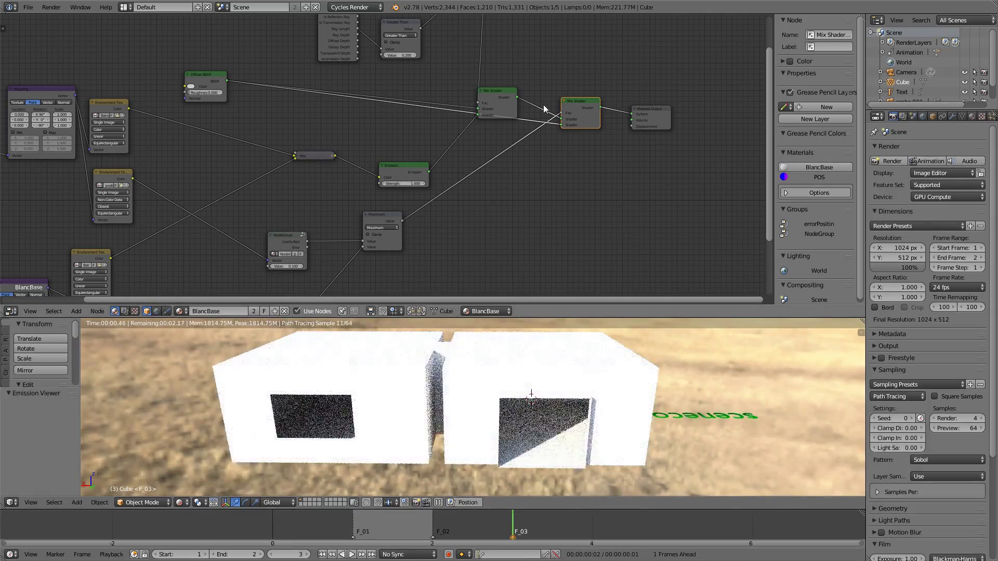
mouse_move(399, 417)
middle_mouse_down()
mouse_move(413, 382)
mouse_move(370, 422)
mouse_move(389, 419)
middle_mouse_up()
middle_click_drag(493, 219, 530, 153)
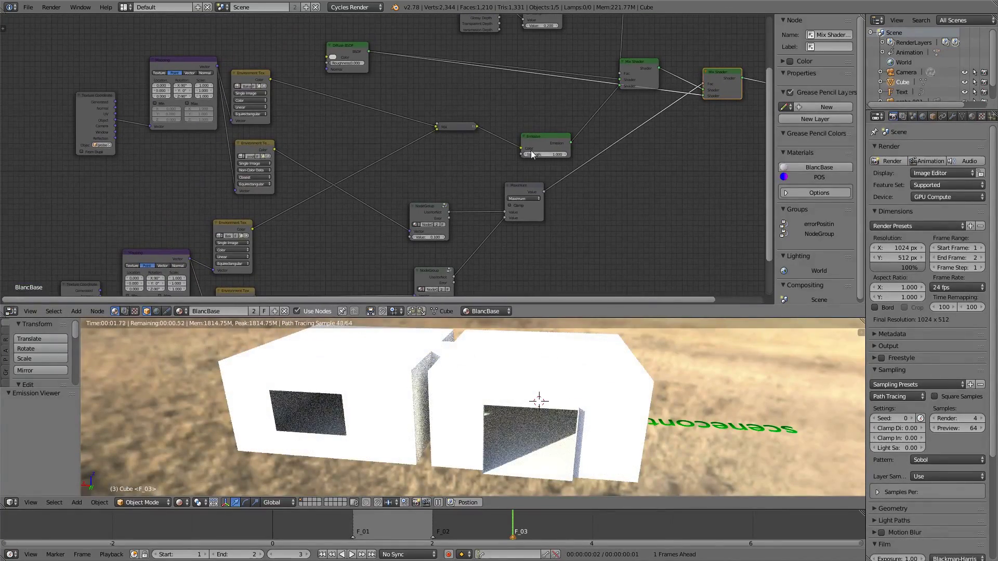
- Expand the collapsed color Mix node and rearrange it with the Emission and the two NodeGroup nodes for a clearer layout
left_click(442, 127)
key("h")
mouse_move(441, 129)
left_mouse_down()
mouse_move(410, 123)
mouse_move(422, 127)
left_mouse_up()
left_click_drag(561, 137, 550, 104)
left_click_drag(438, 125, 480, 130)
left_click_drag(428, 205, 316, 146)
left_click_drag(435, 278, 299, 278)
left_click_drag(475, 128, 453, 128)
middle_click_drag(386, 151, 534, 89)
scroll(517, 111, "up", 3)
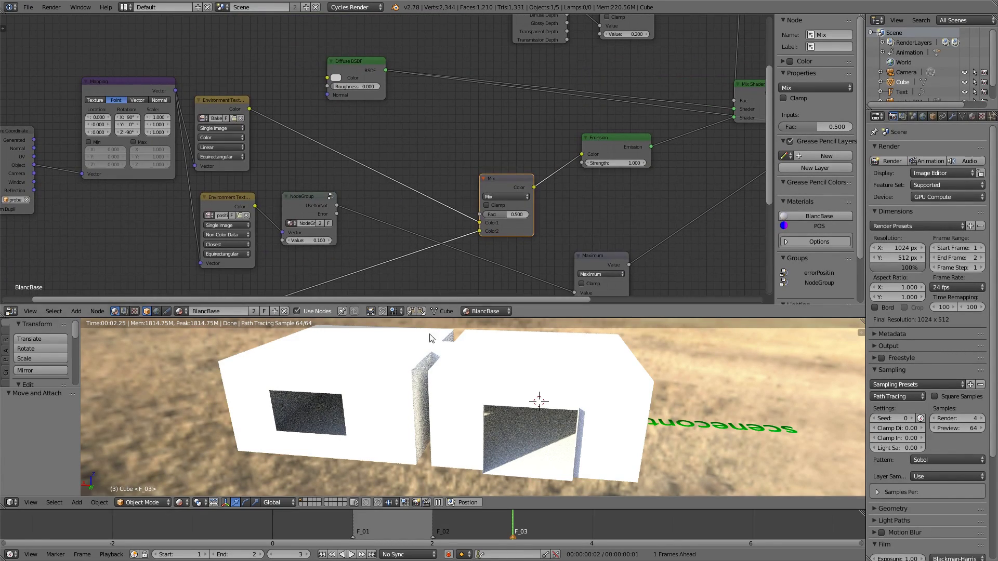
middle_click_drag(413, 196, 450, 118)
mouse_move(437, 170)
middle_mouse_down()
mouse_move(470, 145)
mouse_move(469, 155)
middle_mouse_up()
left_click_drag(529, 227, 536, 223)
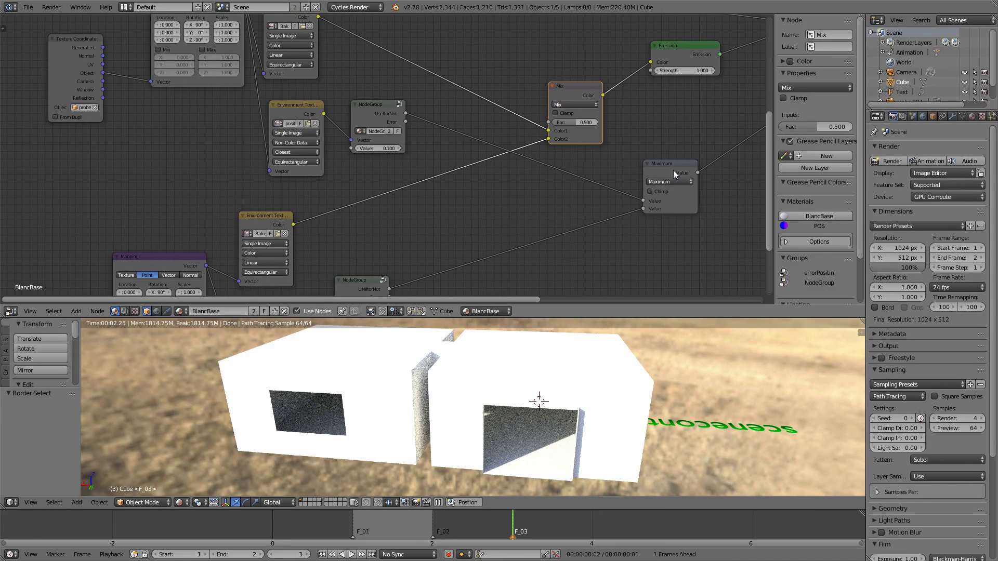
- Duplicate the Maximum node between the group nodes and the color Mix, and link both groups' Error outputs to its values
left_click(670, 170)
key("shift+d")
left_click(489, 189)
middle_click_drag(449, 159, 473, 115)
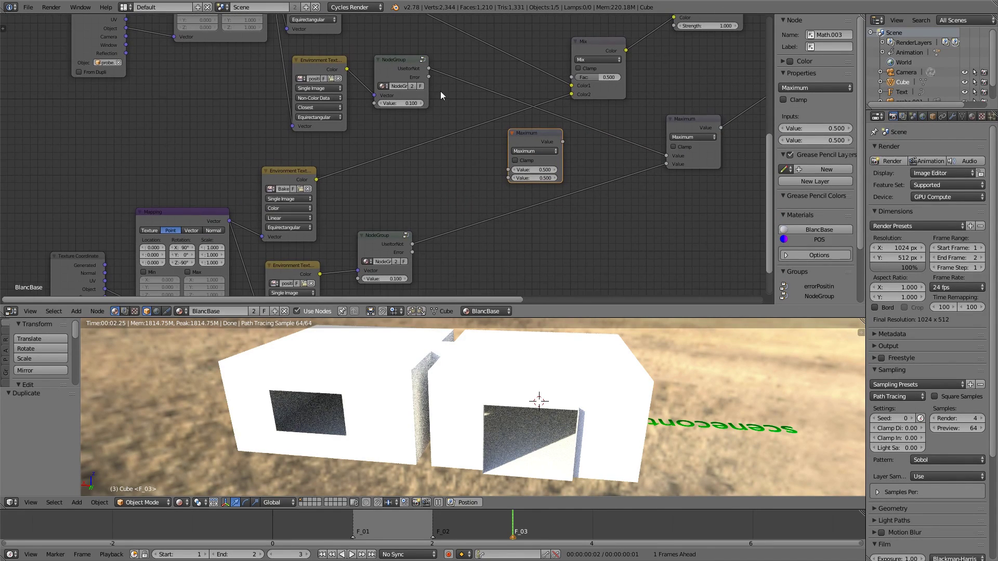
left_click_drag(429, 77, 508, 170)
left_click_drag(429, 77, 508, 169)
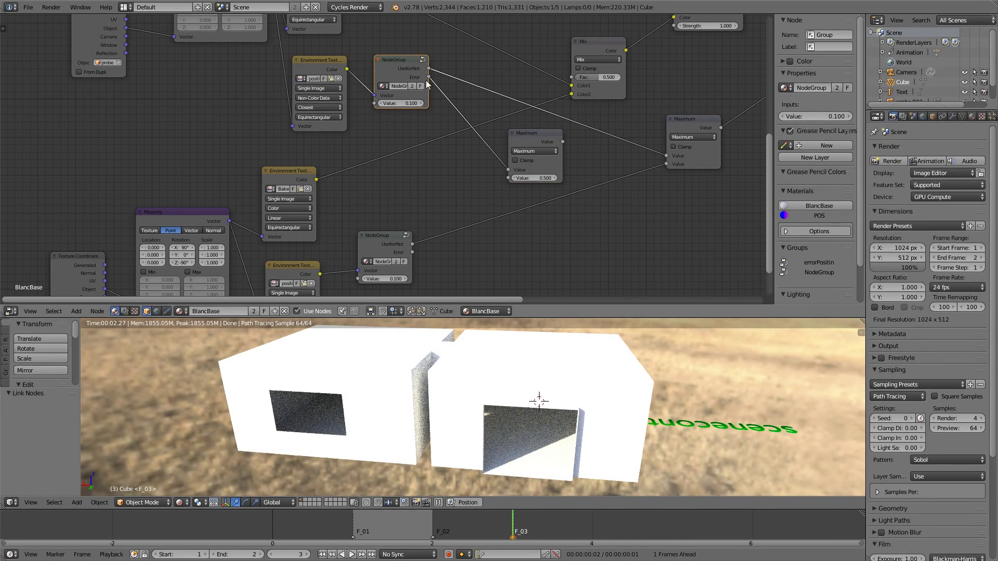
left_click_drag(412, 252, 509, 178)
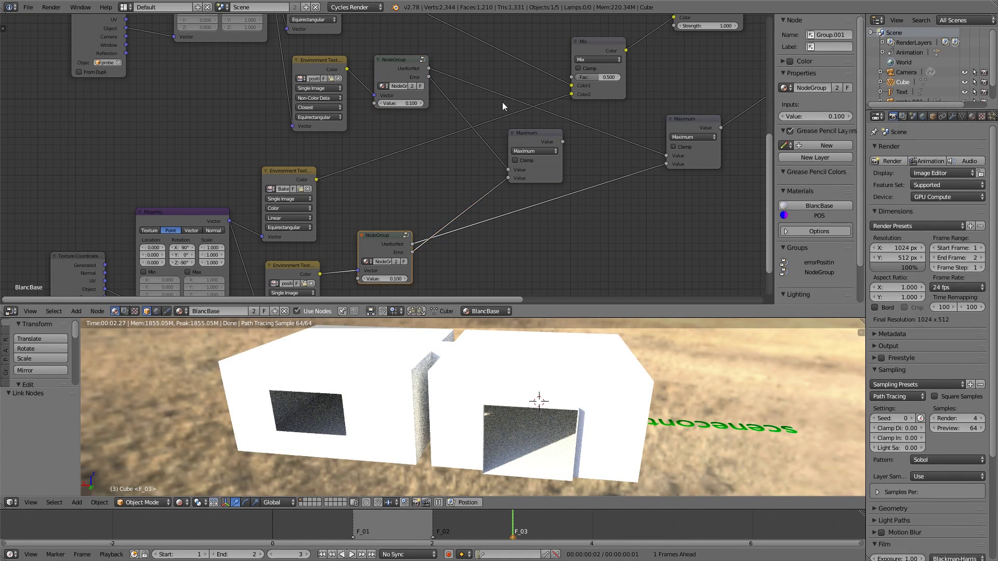
- Set the duplicated Math node to Less Than and link its value to the color Mix node's factor
middle_click_drag(508, 109, 475, 149)
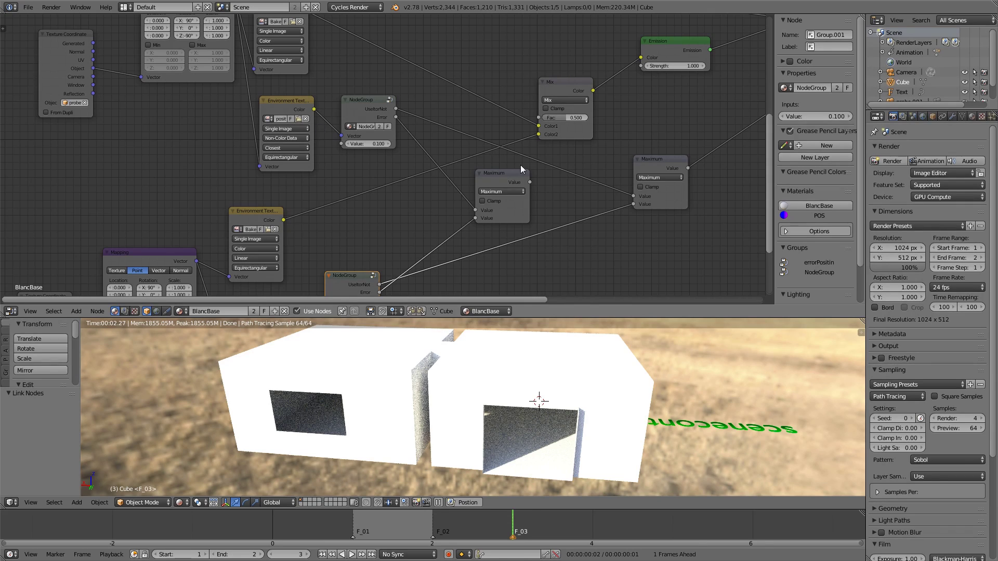
left_click(506, 187)
left_click(500, 191)
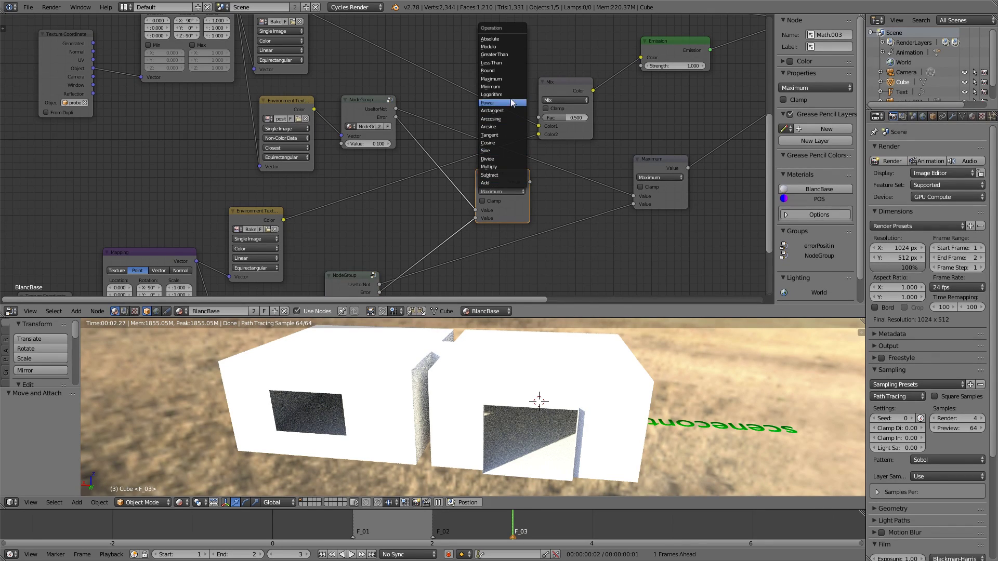
left_click(504, 62)
left_click_drag(530, 182, 537, 115)
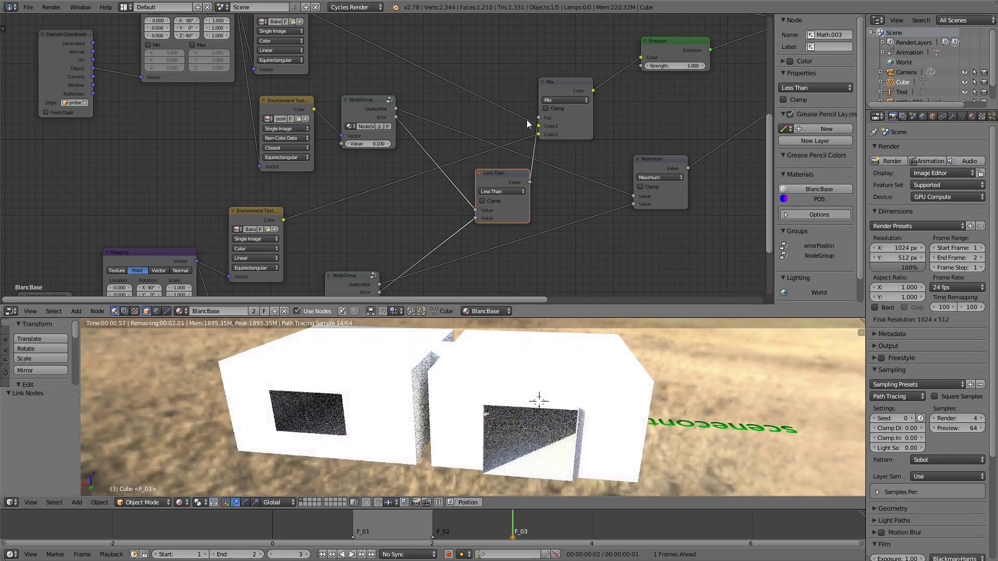
- Switch the viewport to the camera view and set a render border around the camera frame
key("q")
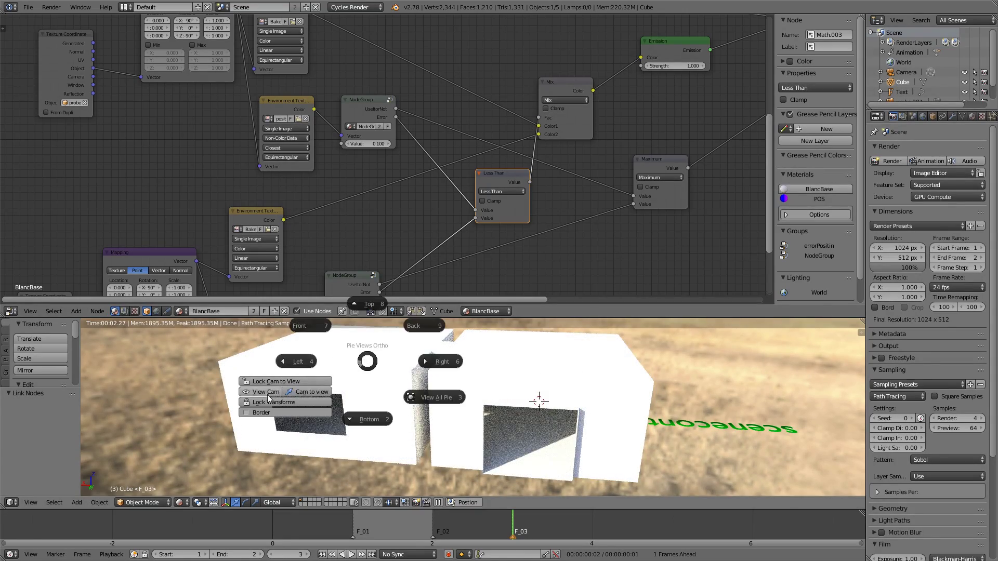
left_click(266, 392)
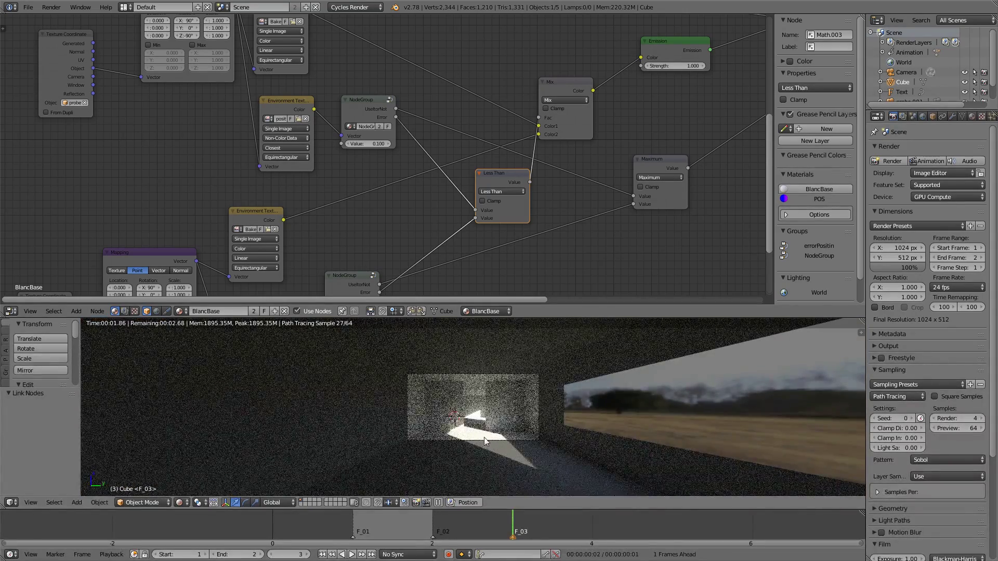
scroll(631, 403, "up", 4)
scroll(624, 411, "up", 1)
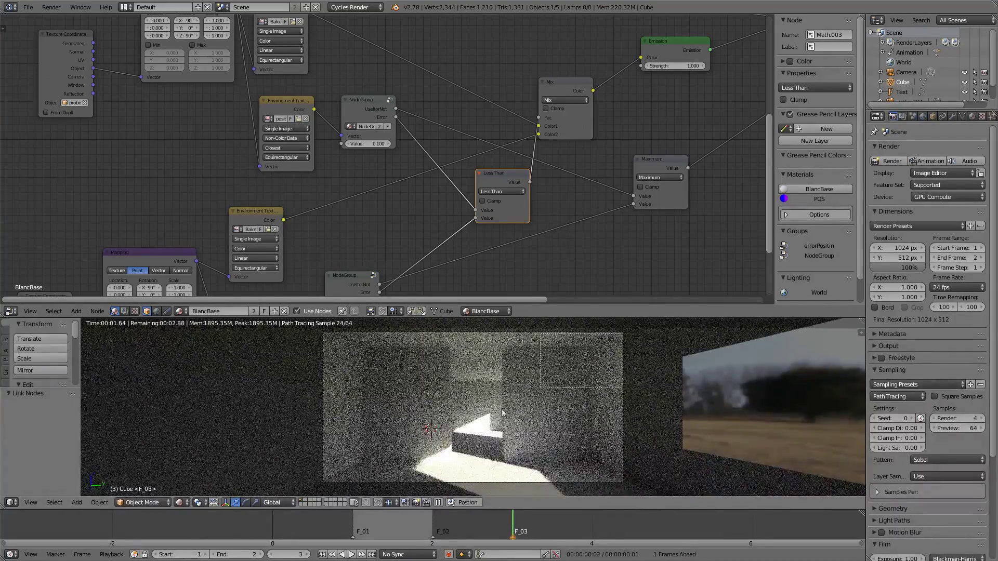
left_click_drag(502, 410, 317, 491)
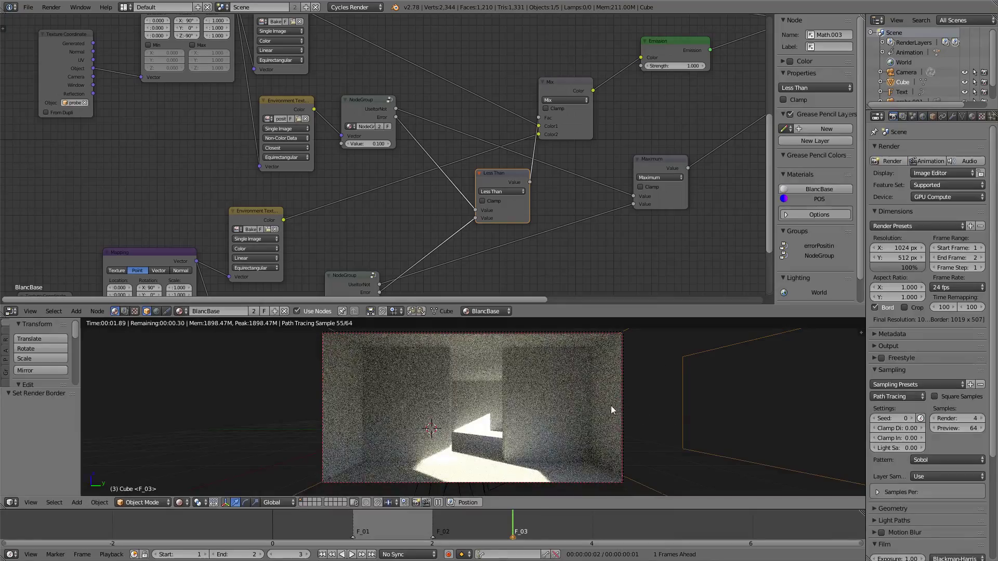
- Set the preview samples to 0 and examine the camera view full screen, fitted to the frame
left_click_drag(949, 430, 853, 427)
key("ctrl+alt+space")
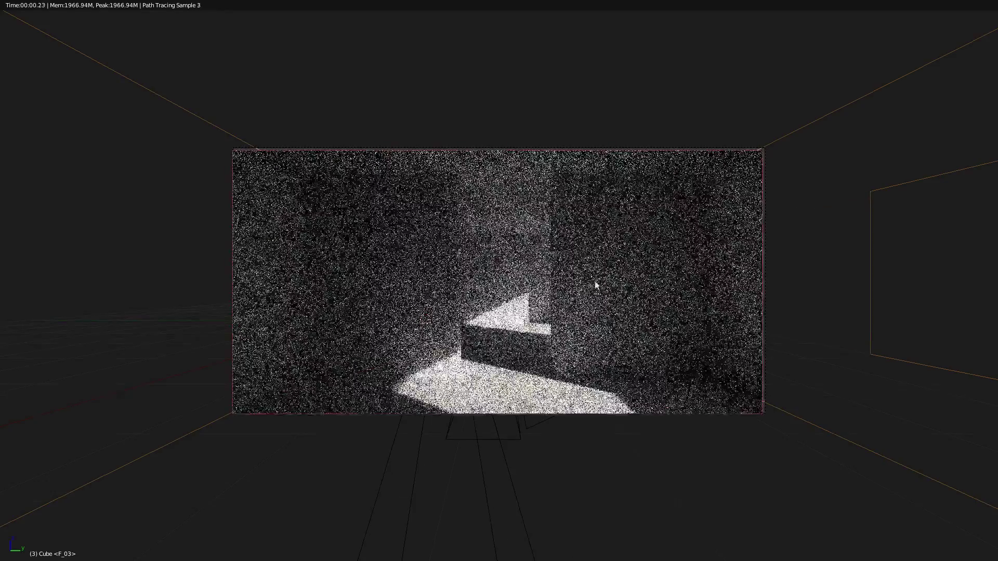
key("Home")
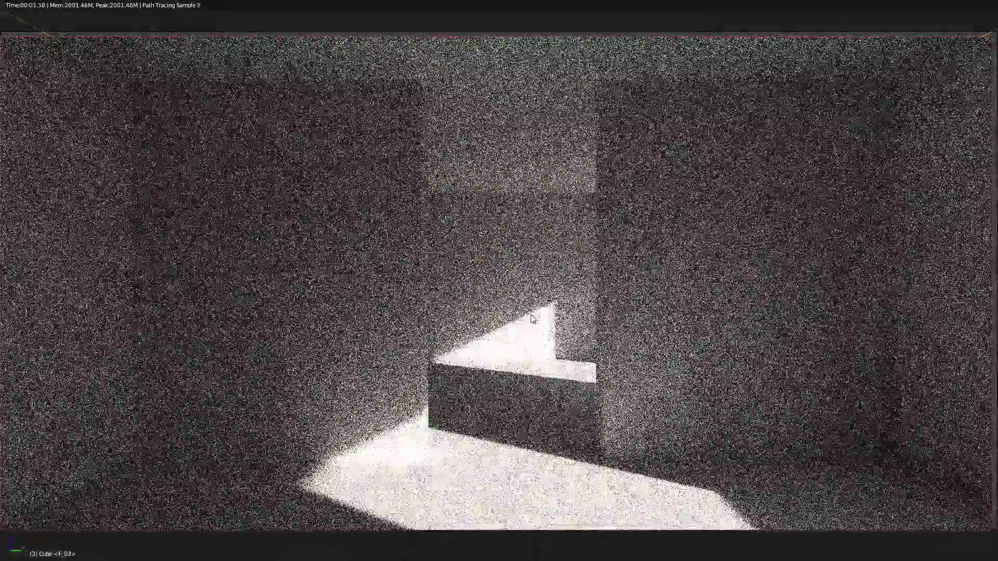
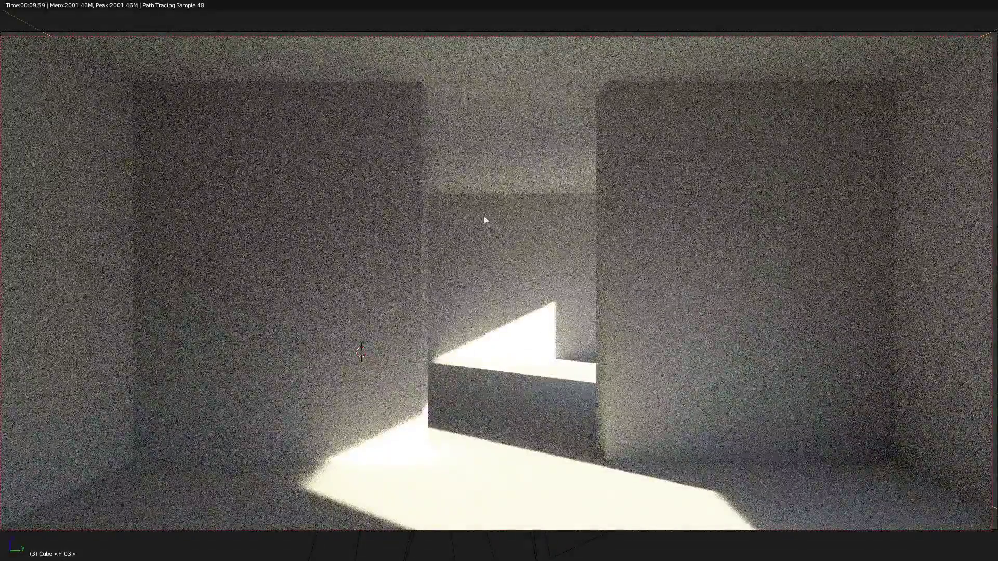
key("alt+F10")
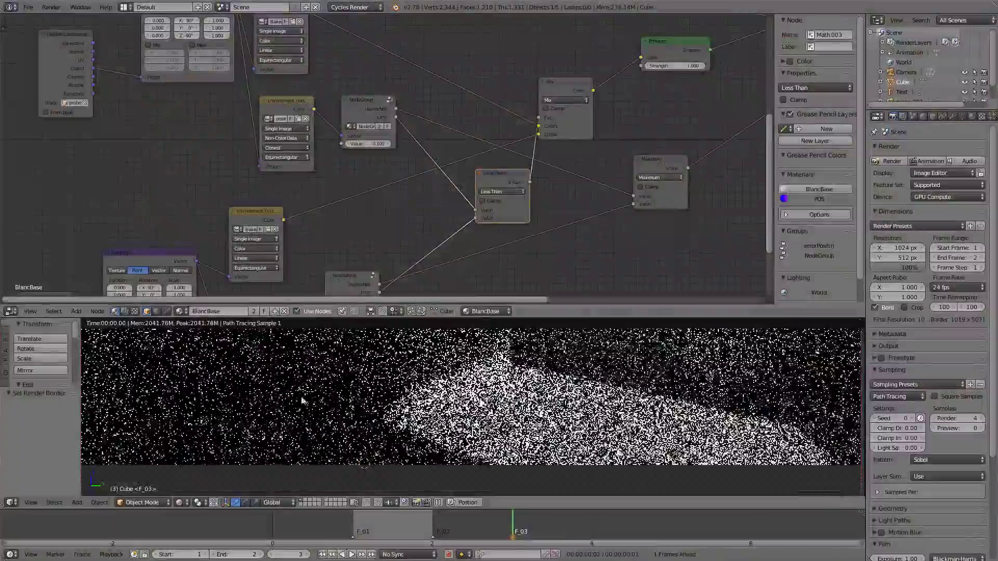
- Test a red Emission color with the color Mix node disconnected, and restore the link from the Mix node
middle_click_drag(655, 150, 501, 150)
right_click_drag(473, 127, 491, 202, "ctrl")
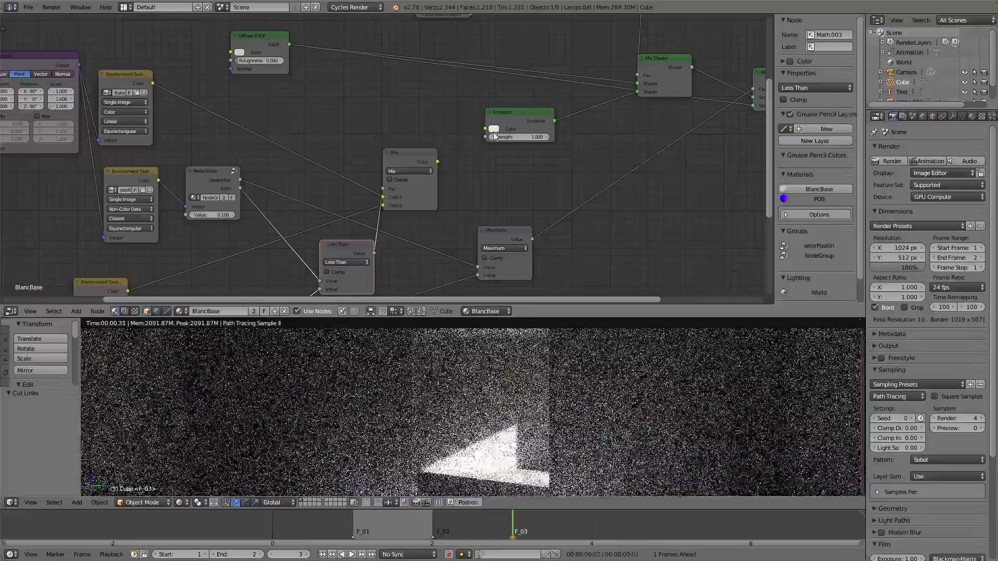
left_click(494, 128)
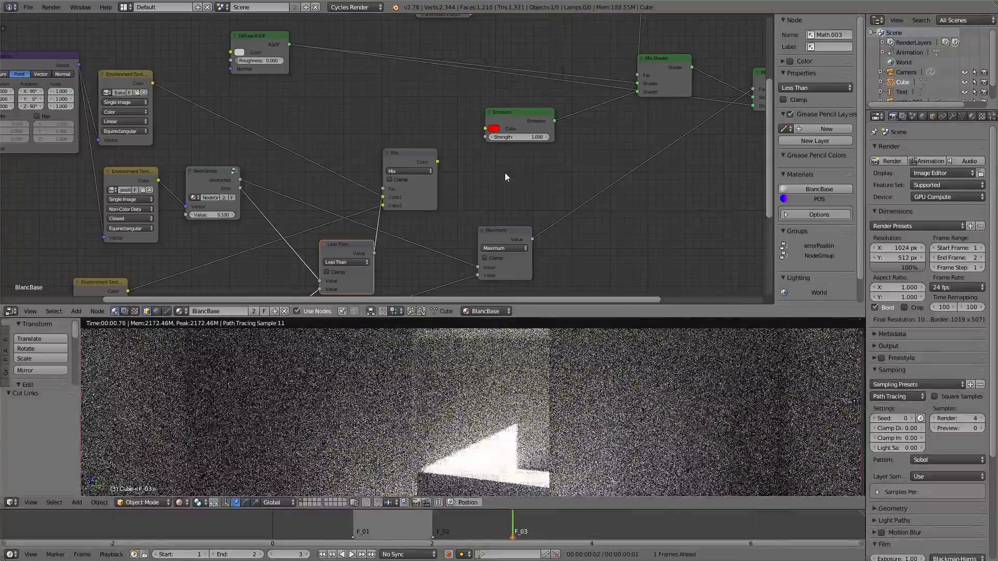
left_click_drag(439, 161, 484, 129)
- Reposition the two Mix Shaders, the Emission node and the neighbouring nodes to untangle their links
middle_click_drag(714, 91, 562, 132)
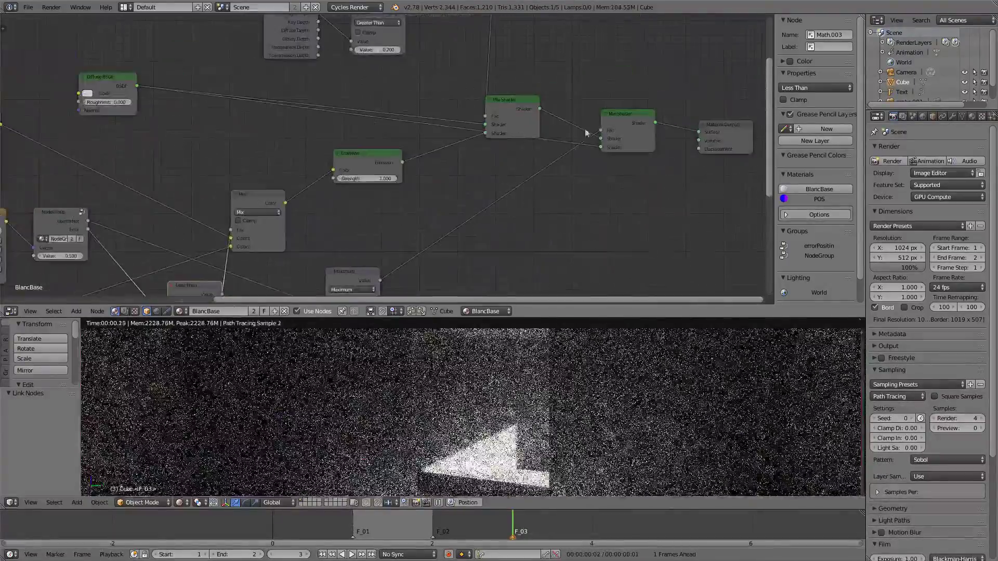
left_click_drag(625, 123, 622, 148)
mouse_move(382, 162)
left_mouse_down()
mouse_move(391, 176)
mouse_move(377, 174)
left_mouse_up()
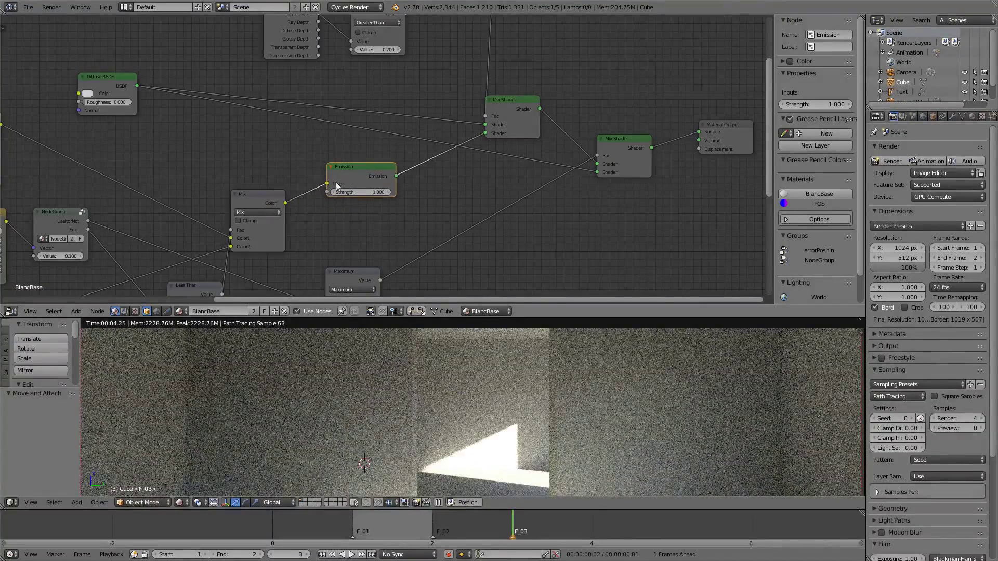
middle_click_drag(342, 179, 361, 247)
middle_click_drag(416, 120, 346, 56)
middle_click_drag(386, 95, 403, 168)
left_click(332, 104)
left_click_drag(327, 85, 303, 51)
middle_click_drag(314, 255, 358, 171)
left_click(509, 107)
left_click_drag(509, 107, 518, 89)
middle_click_drag(423, 90, 404, 179)
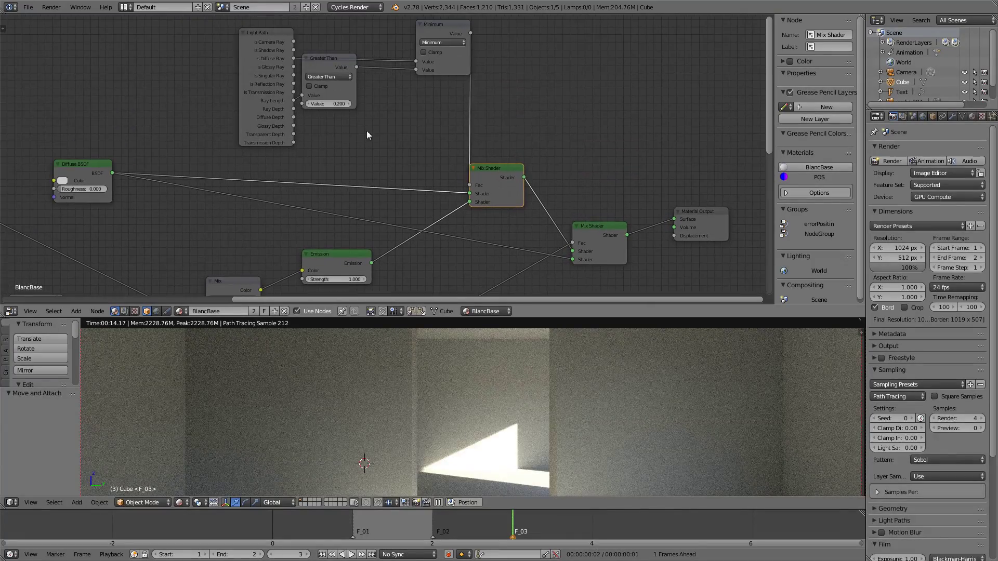
middle_click_drag(327, 186, 294, 116)
left_click_drag(557, 174, 590, 170)
middle_click_drag(552, 96, 562, 68)
- Try Minimum as the operation of the Math node combining the UseItorNot masks, checking it in the camera preview
middle_click_drag(466, 217, 636, 79)
left_click(482, 142)
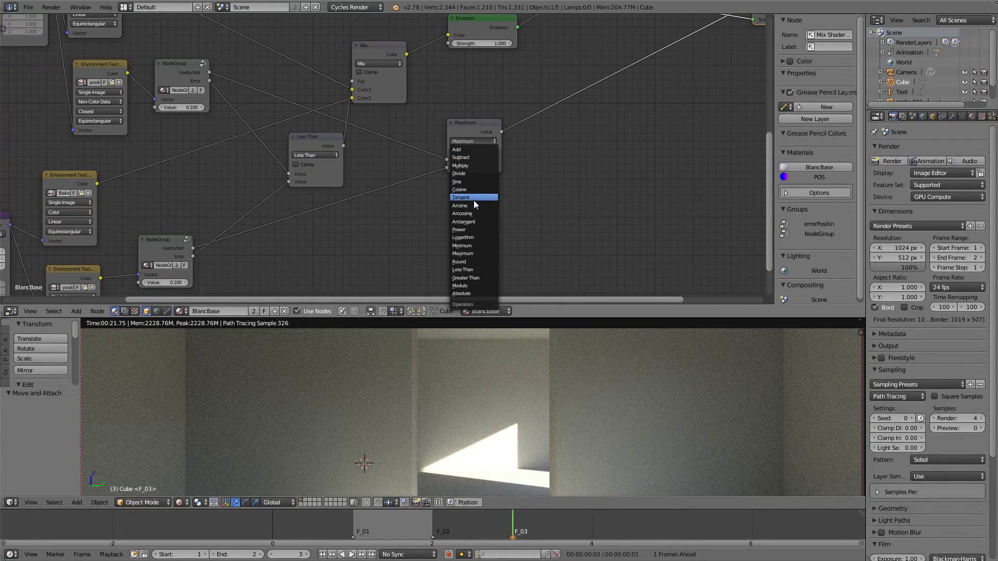
left_click(472, 246)
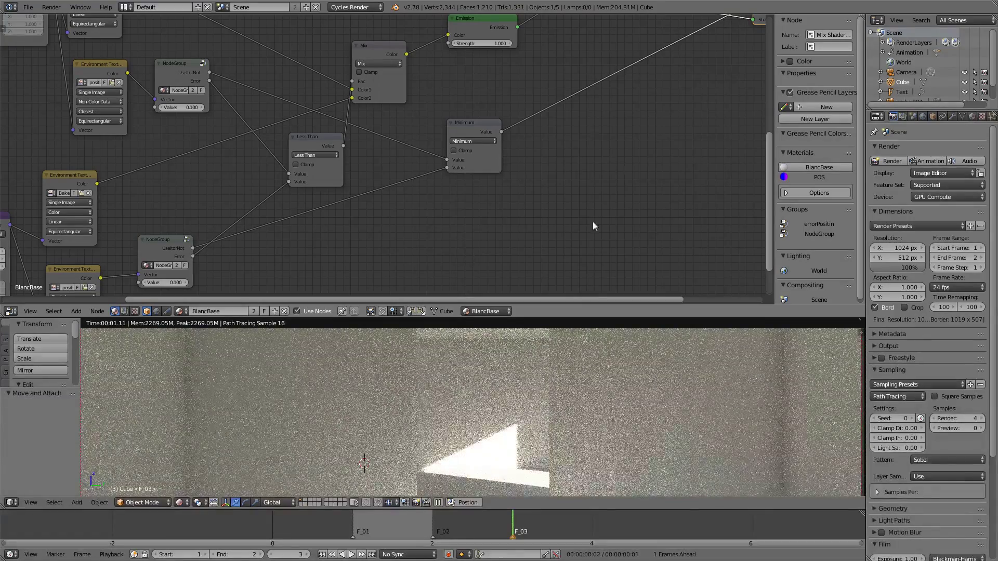
scroll(498, 389, "down", 3)
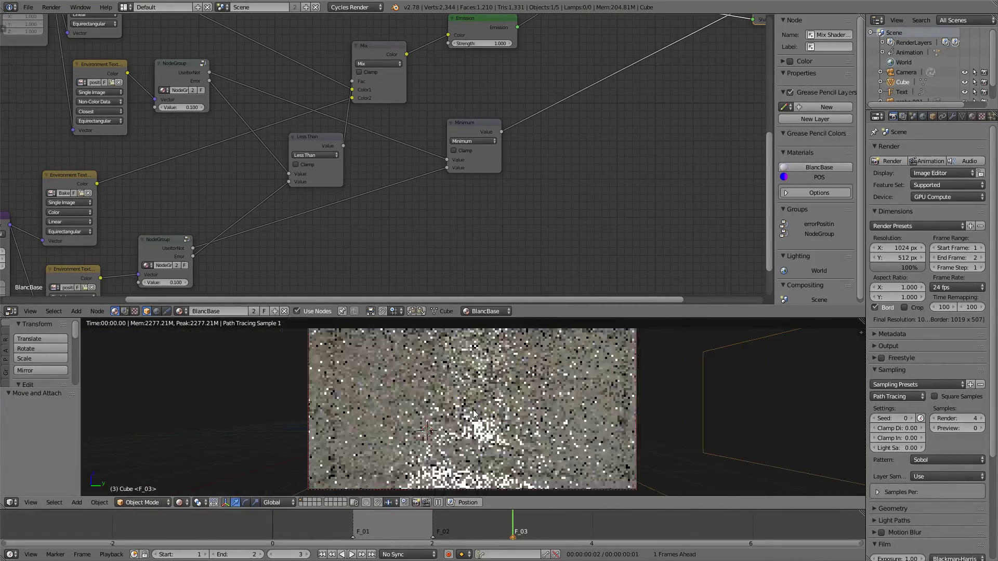
scroll(477, 406, "up", 1)
- Reposition the mask Math node and the final Mix Shader, and swap the Mix Shader's two shader inputs
middle_click_drag(619, 135, 630, 184)
left_click(497, 178)
left_click_drag(497, 181, 511, 201)
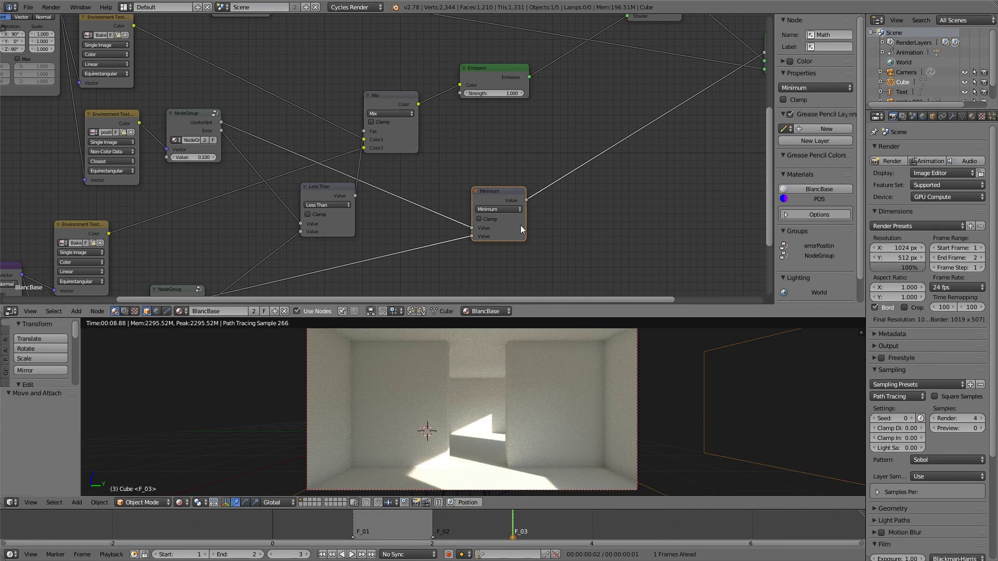
middle_click_drag(592, 172, 464, 247)
left_click_drag(659, 133, 629, 142)
left_click(628, 129)
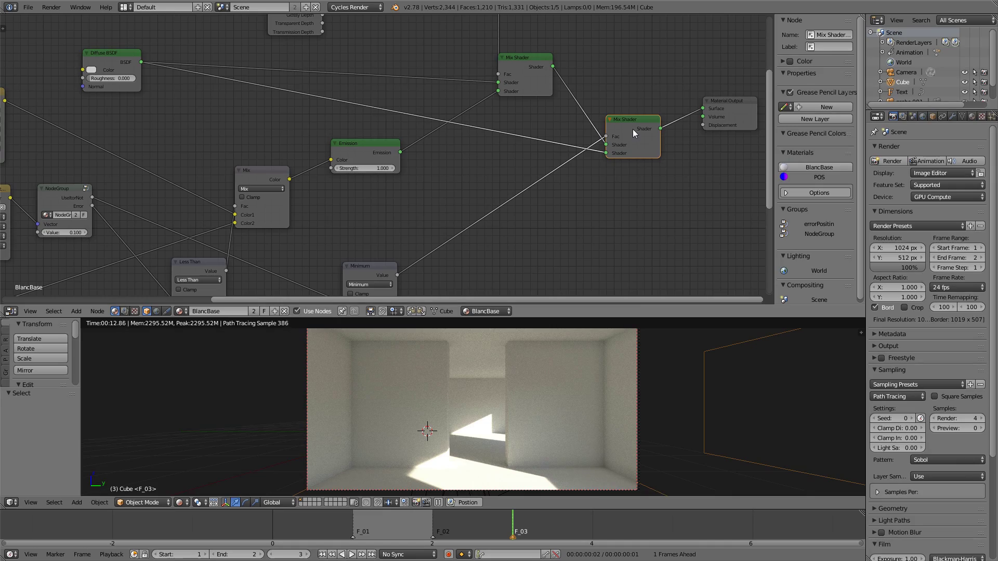
key("alt+s")
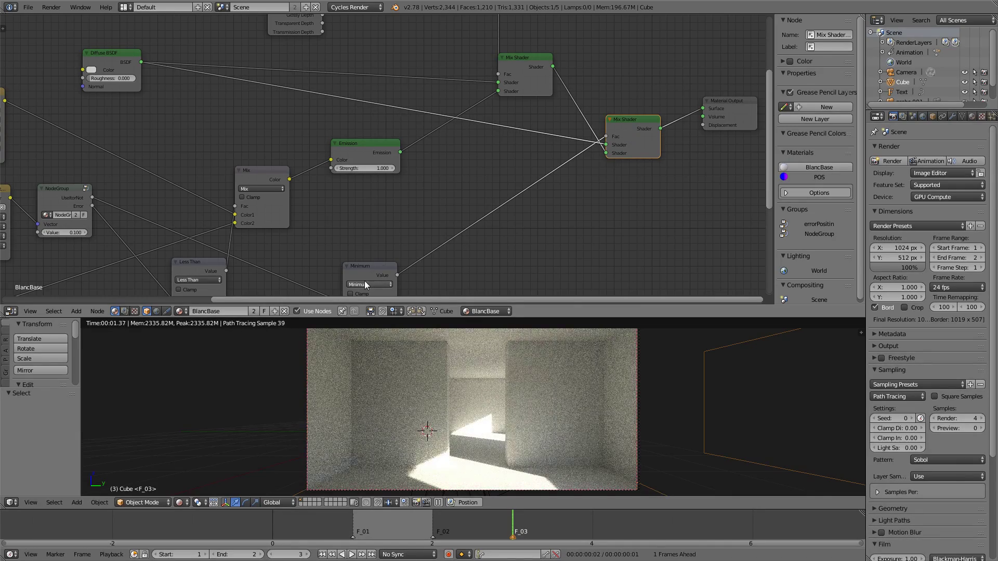
- Set the mask Math node's operation to Maximum and check the camera render full screen
left_click(363, 284)
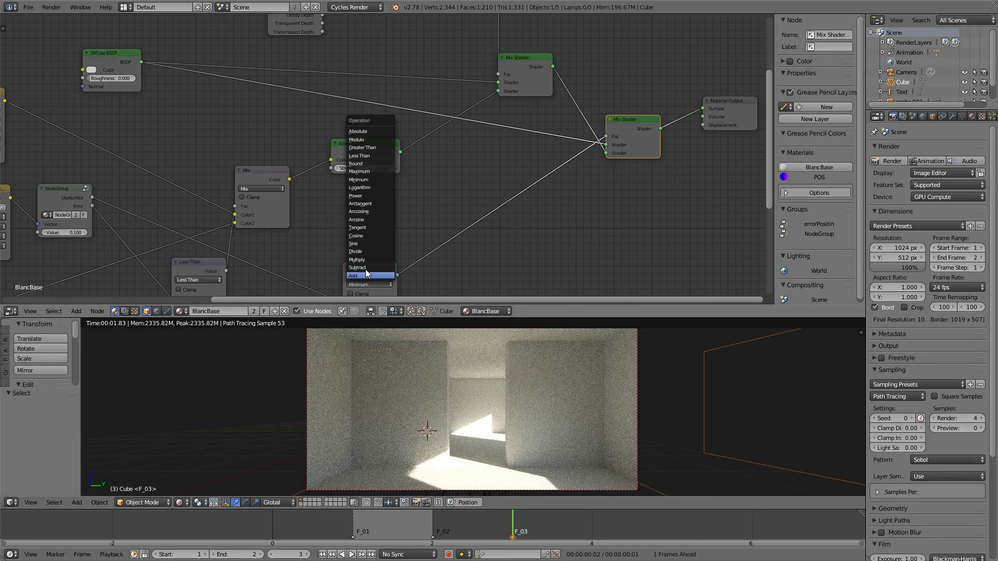
left_click(371, 171)
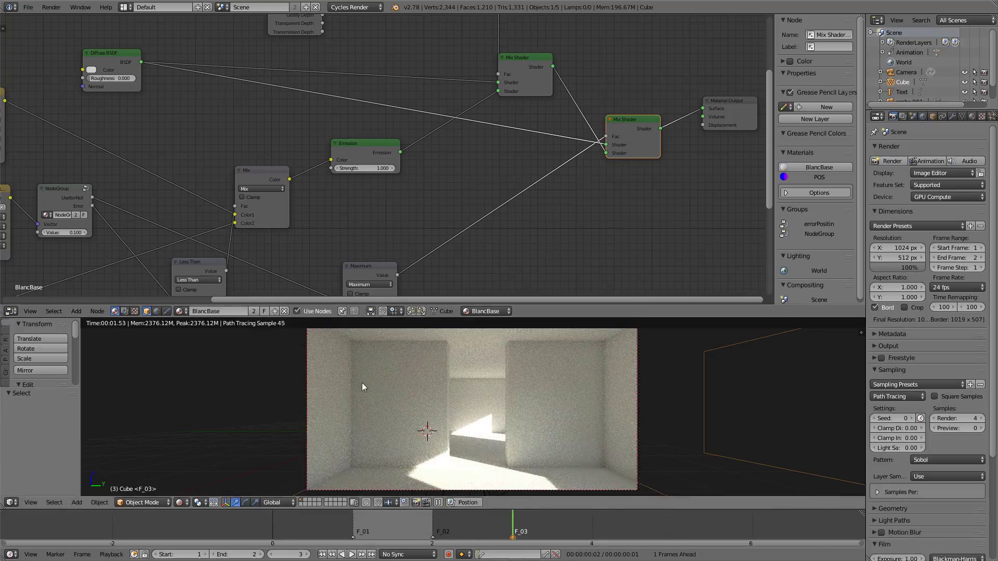
key("alt+F10")
key("Home")
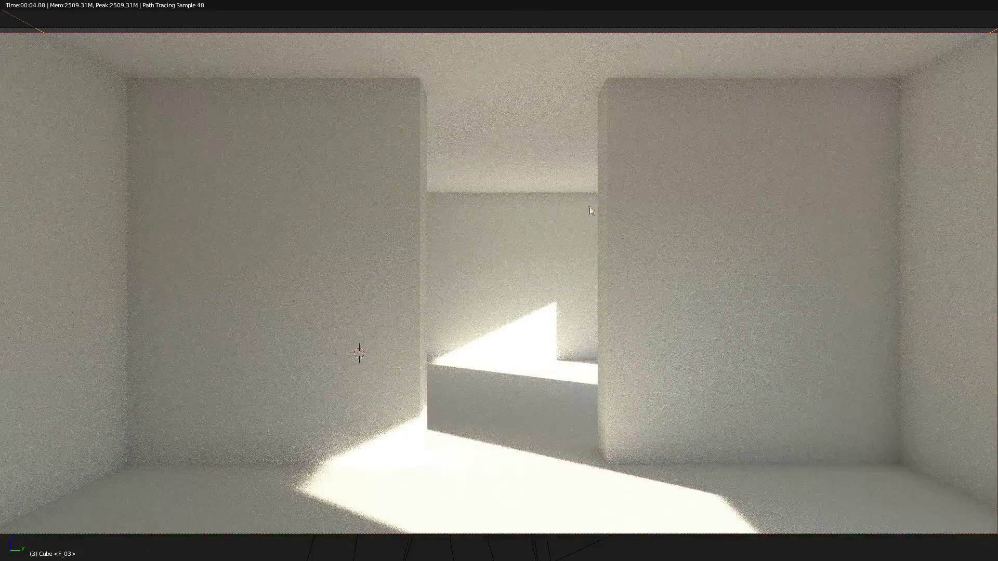
key("alt+F10")
- Move the first Mix Shader and the Greater Than node to clearer spots, and mute the Minimum node beside Light Path
middle_click_drag(418, 103, 445, 342)
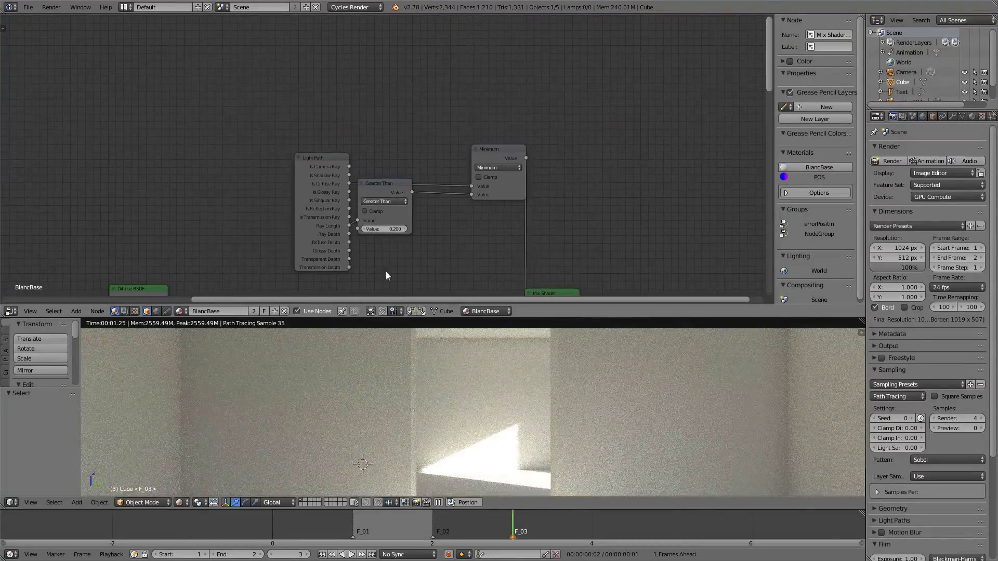
middle_click_drag(385, 279, 336, 176)
left_click_drag(492, 207, 529, 181)
left_click_drag(328, 83, 348, 123)
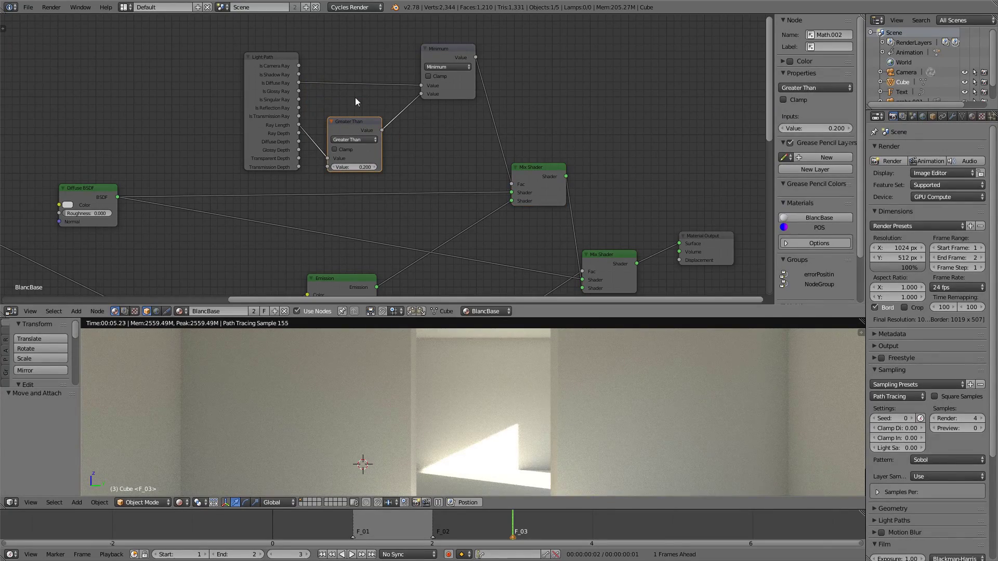
left_click(442, 61)
key("m")
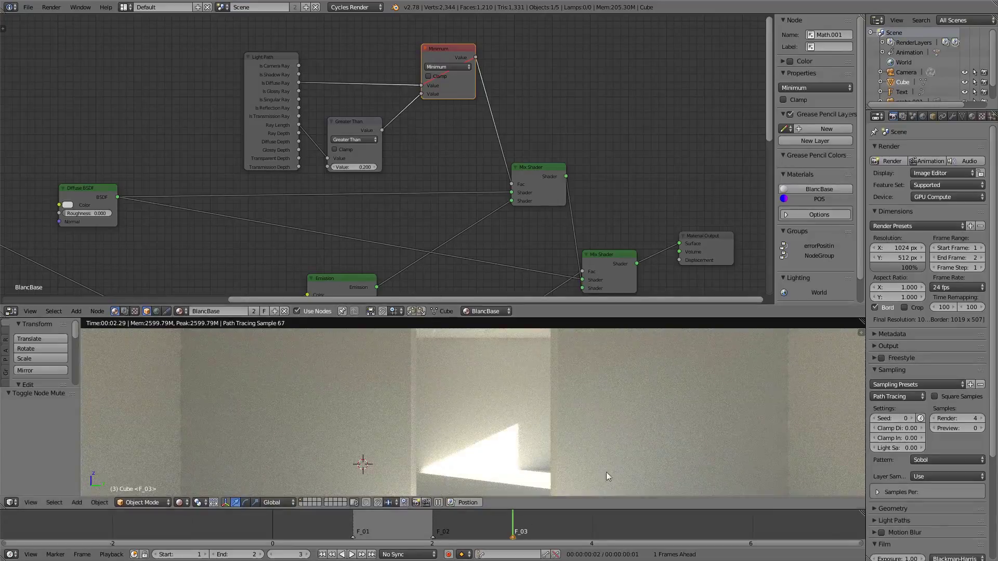
- Show the enlarged camera view in solid shading with Matcap enabled, and sketch a grease pencil line across the two front walls
key("alt+F10")
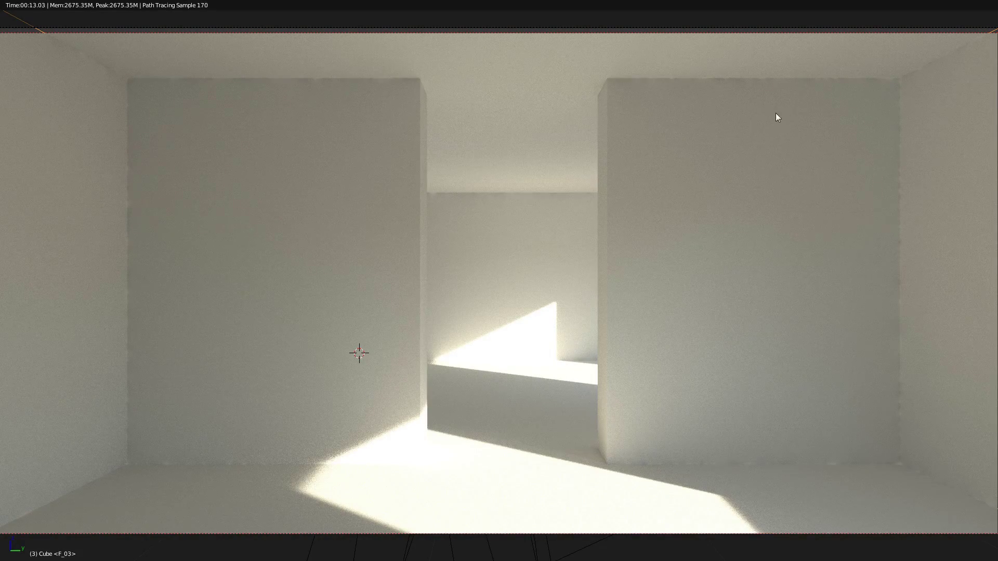
key("z")
left_click(620, 448)
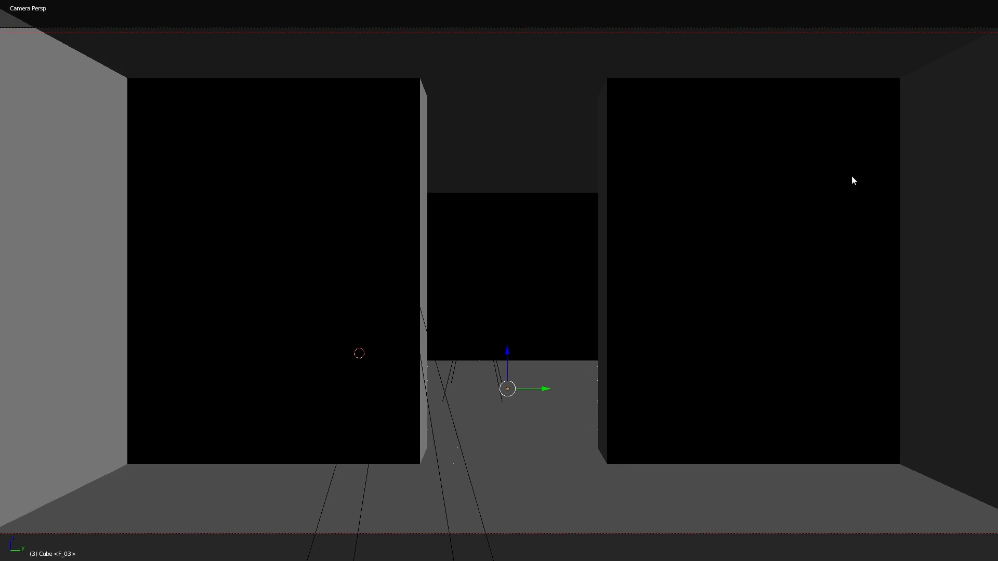
key("n")
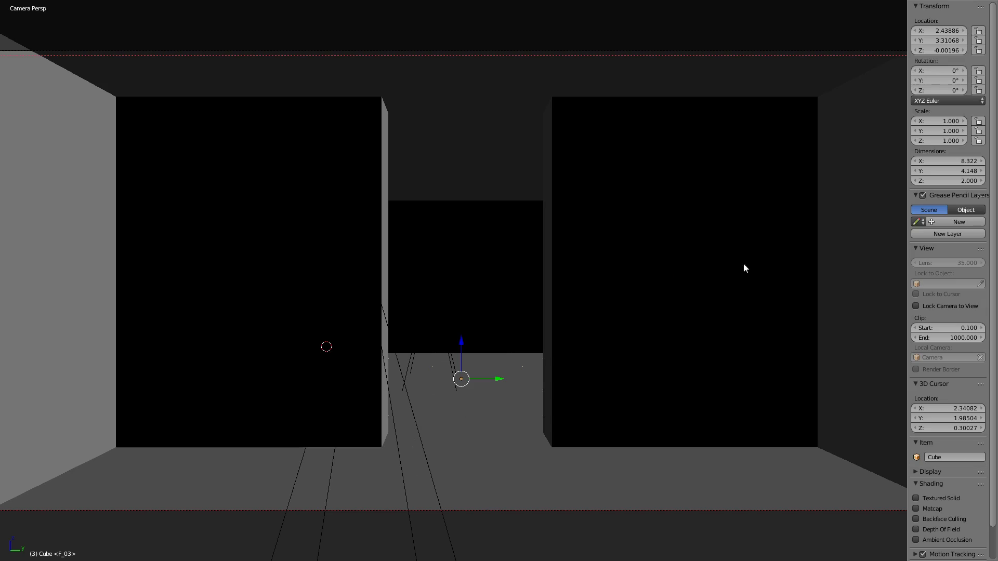
left_click(922, 509)
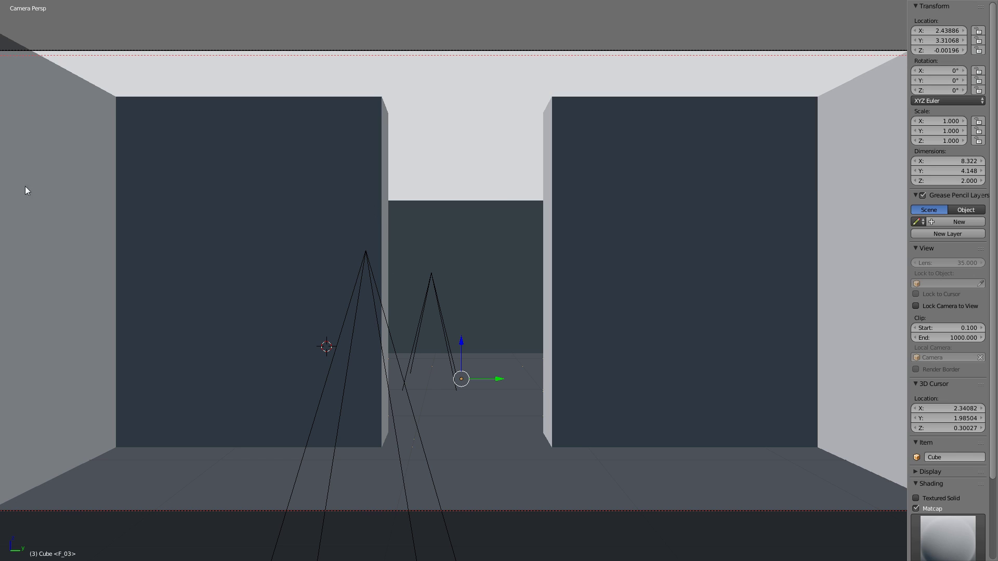
mouse_move(167, 312)
left_mouse_down()
mouse_move(151, 265)
mouse_move(161, 315)
mouse_move(183, 277)
mouse_move(590, 103)
left_mouse_up()
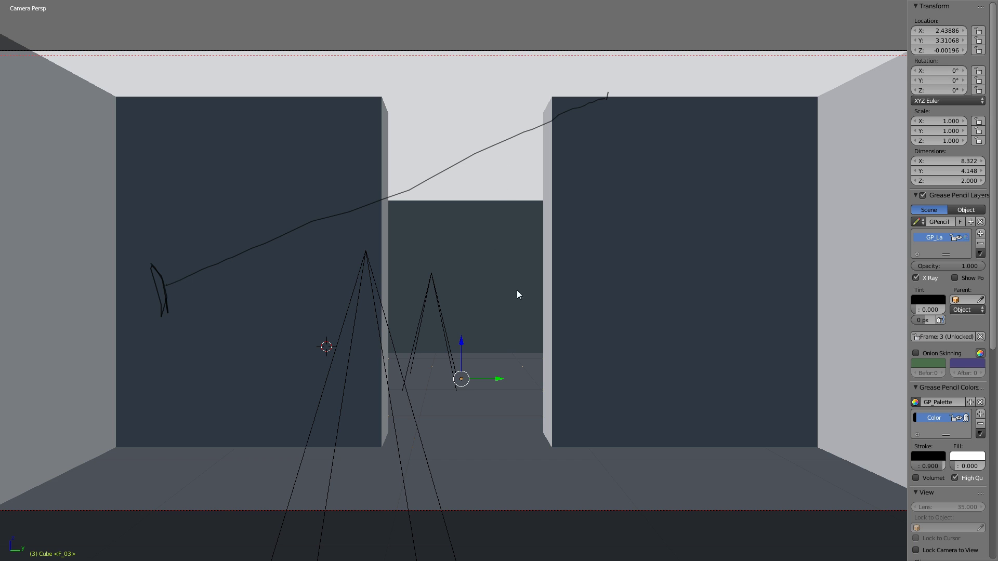
key("ctrl+alt+space")
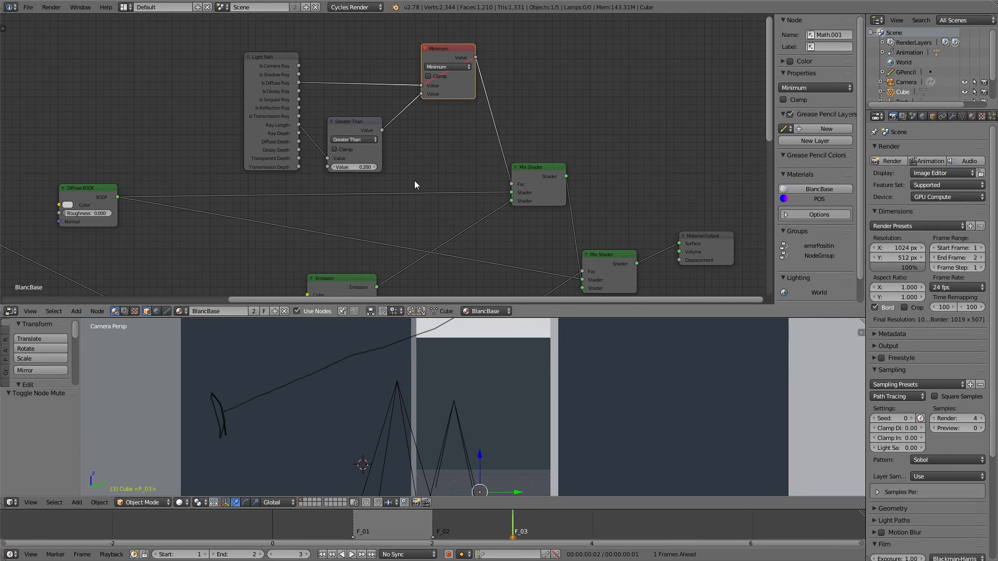
- Preview the first baked Environment Texture through an emission viewer and inspect it in the rendered camera view
middle_click_drag(395, 191, 327, 24)
middle_click_drag(194, 199, 562, 279)
left_click(259, 146, "ctrl+shift")
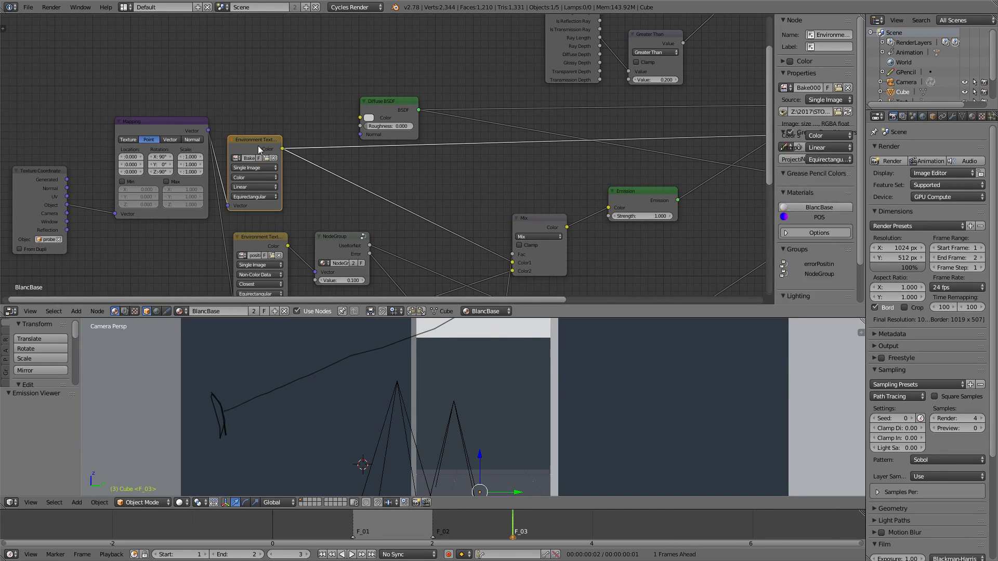
key("z")
left_click(554, 392)
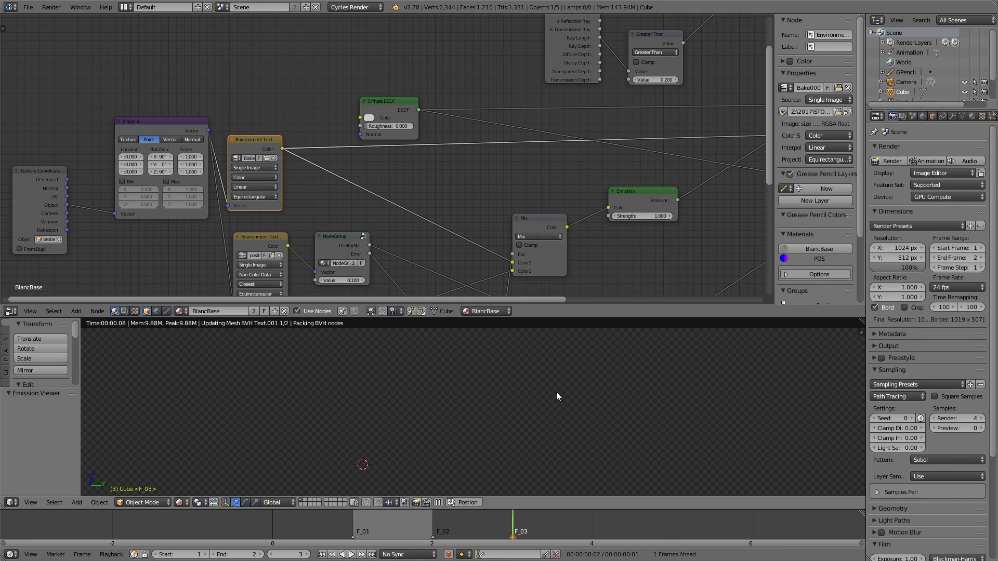
key("KP_0")
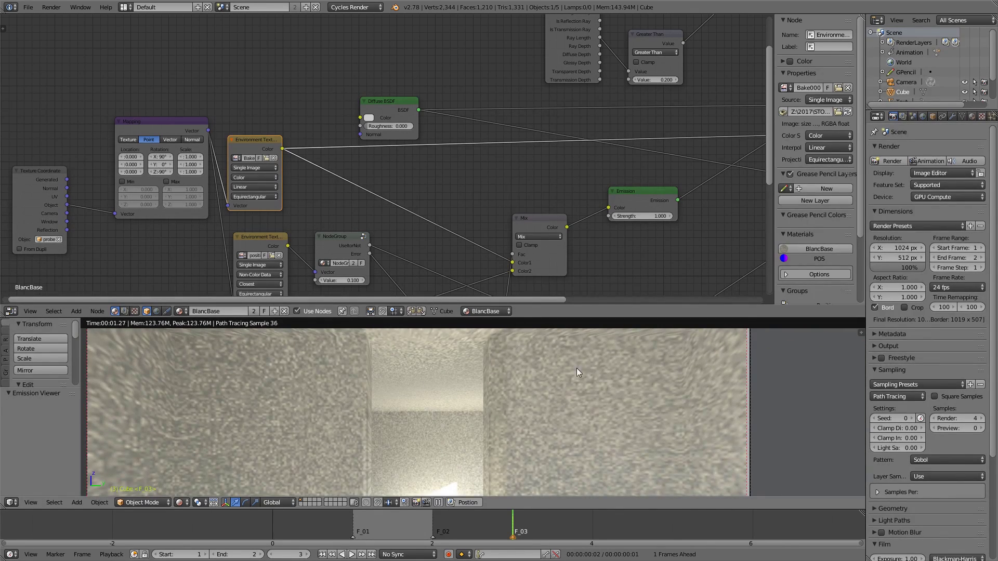
middle_click_drag(575, 363, 557, 400, "shift")
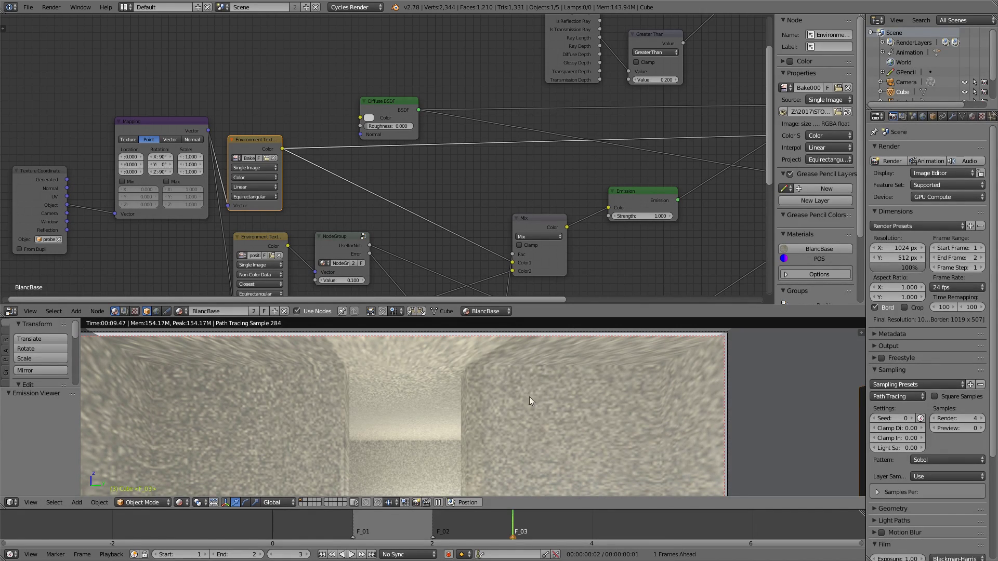
- Return the camera view to solid shading and sketch a short grease pencil mark on the right wall's upper edge
middle_click_drag(572, 85, 417, 208)
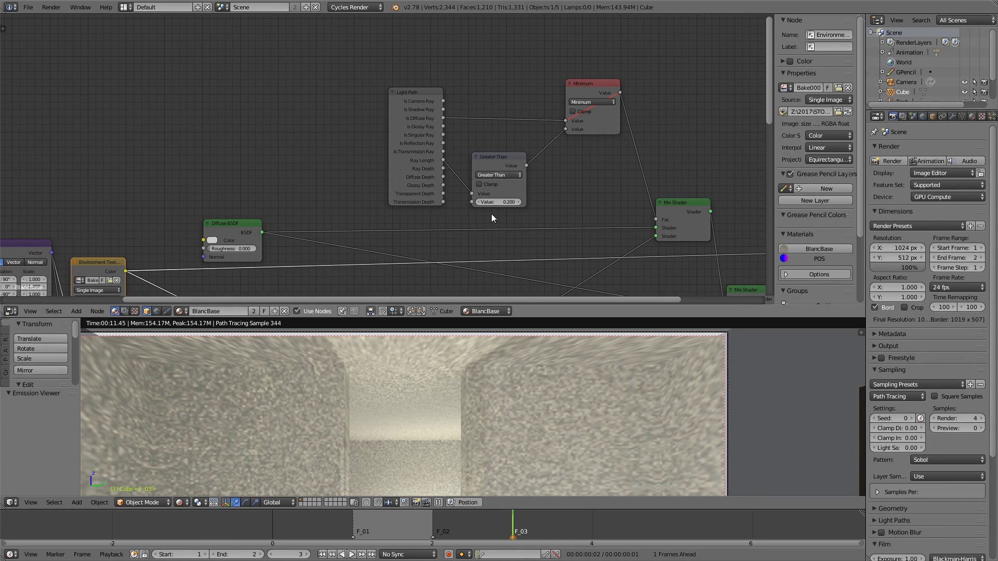
key("z")
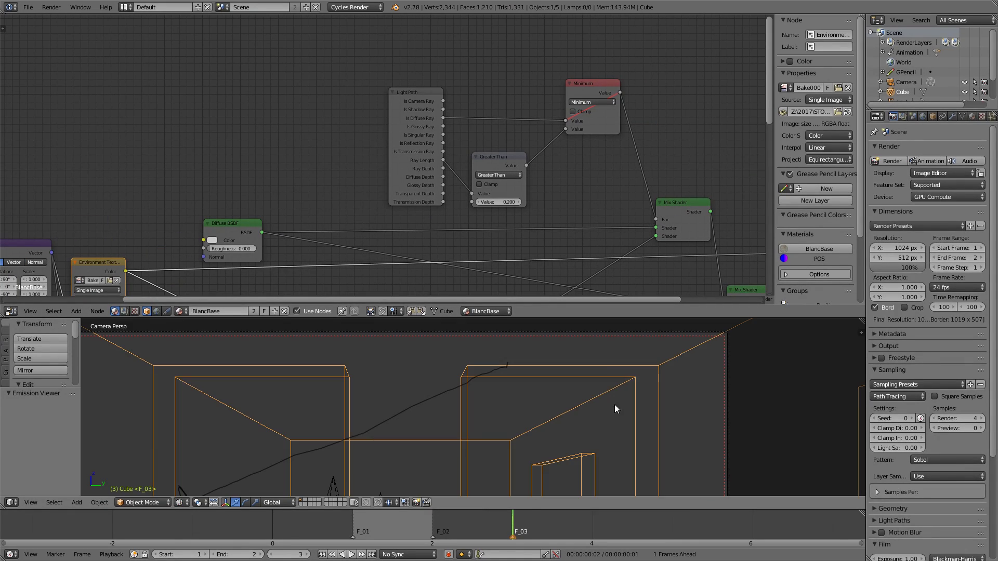
key("z")
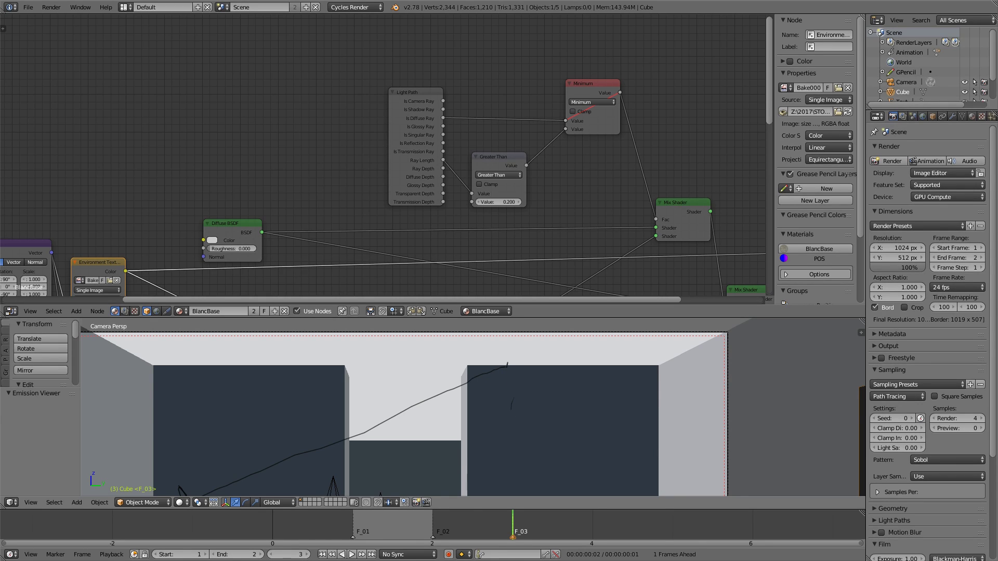
mouse_move(512, 360)
left_mouse_down()
mouse_move(511, 410)
mouse_move(516, 359)
left_mouse_up()
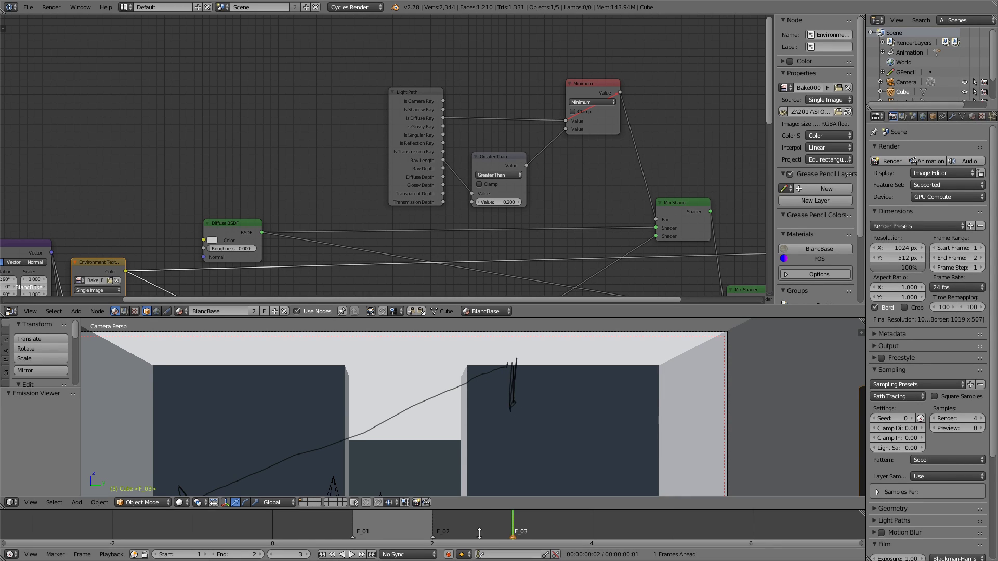
- Move the Diffuse BSDF closer to the Light Path node and reconnect the final Mix Shader to the Material Output
left_click_drag(223, 221, 271, 210)
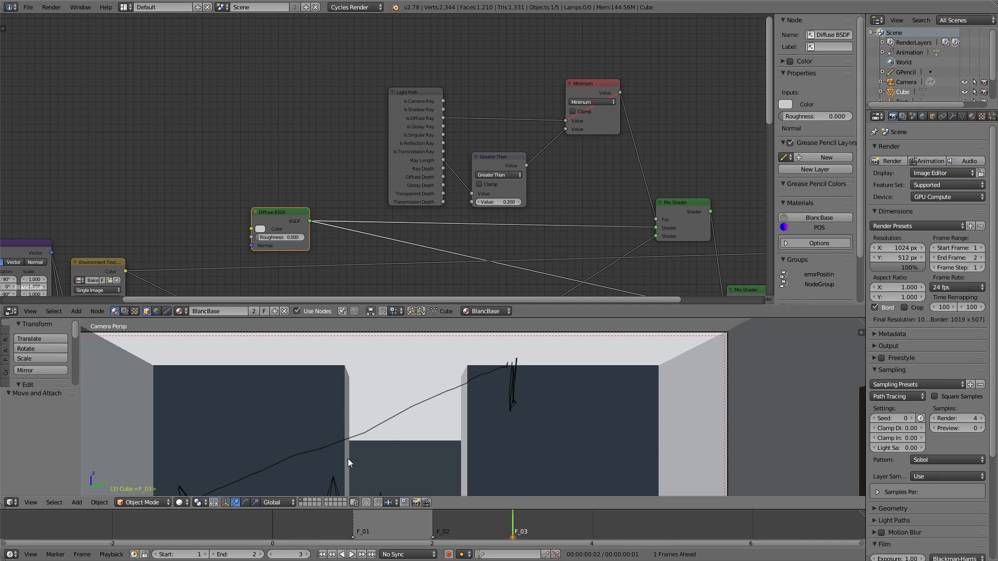
middle_click_drag(553, 171, 378, 172)
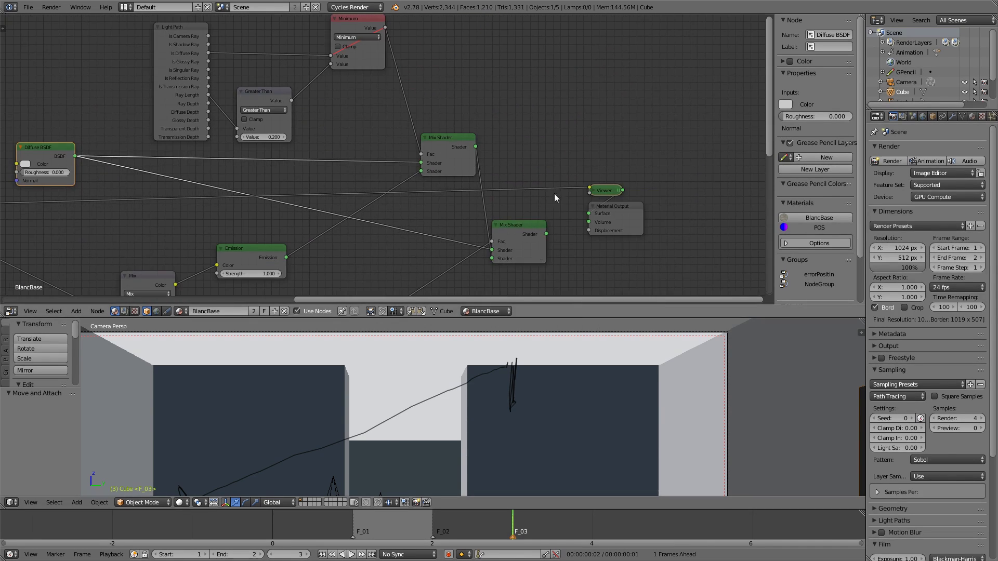
left_click(515, 242, "ctrl+shift")
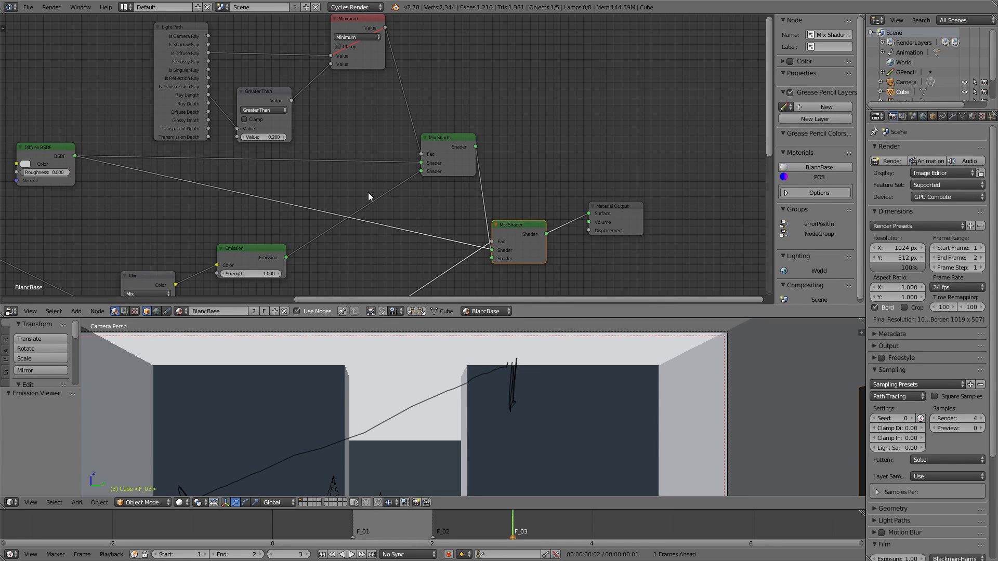
- Unmute the Minimum node beside Light Path and move the Greater Than node closer to it
middle_click_drag(335, 199, 370, 341)
left_click(389, 163)
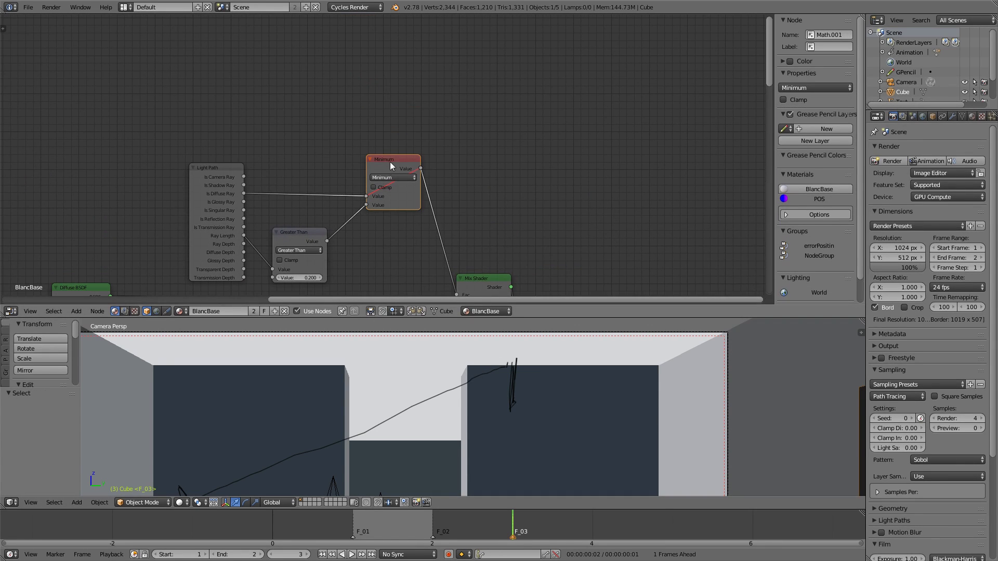
middle_click_drag(354, 171, 416, 74)
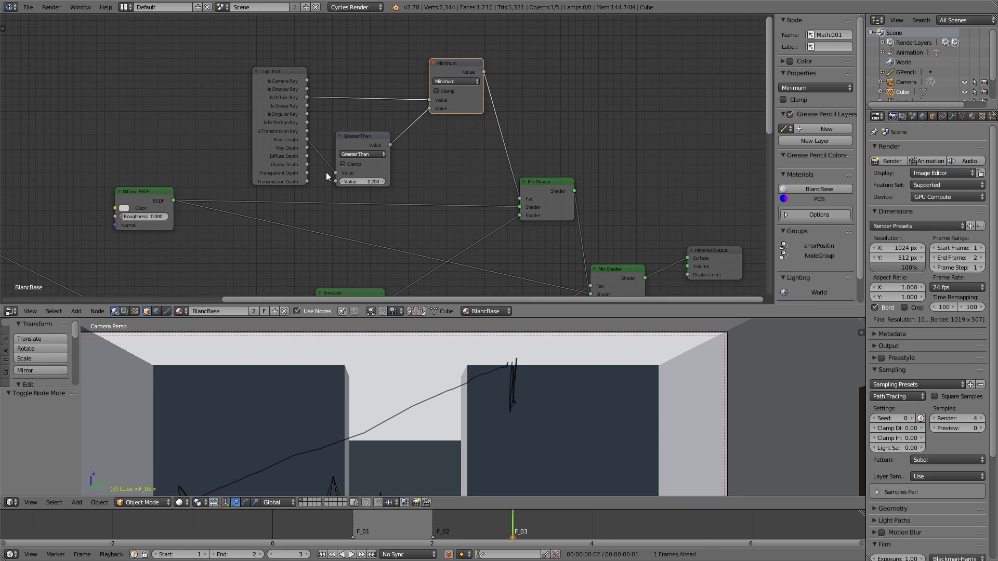
left_click_drag(364, 154, 388, 143)
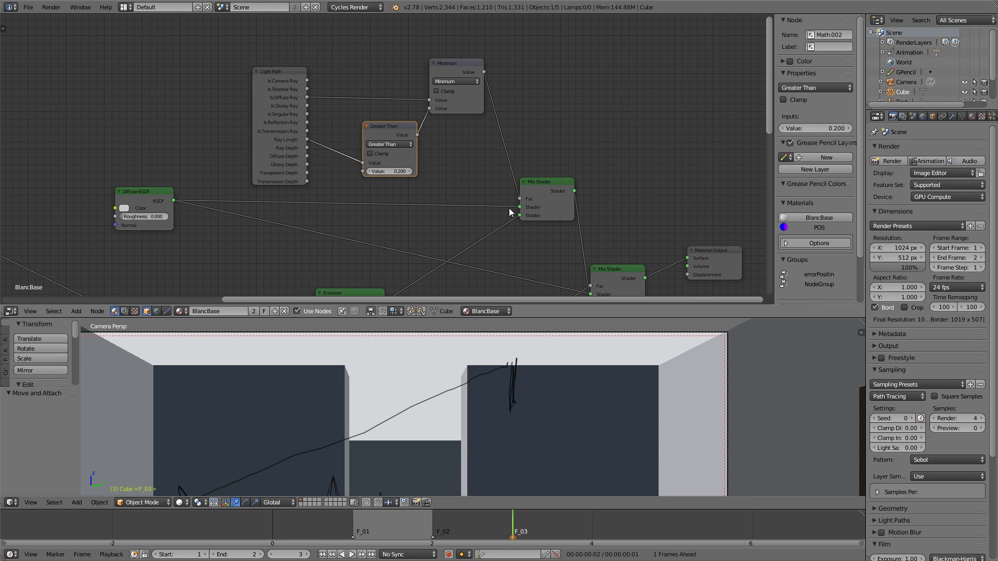
- Trace the Emission branch back to the baked textures and shift the Diffuse BSDF node slightly
middle_click_drag(522, 208, 566, 107)
left_click(395, 206)
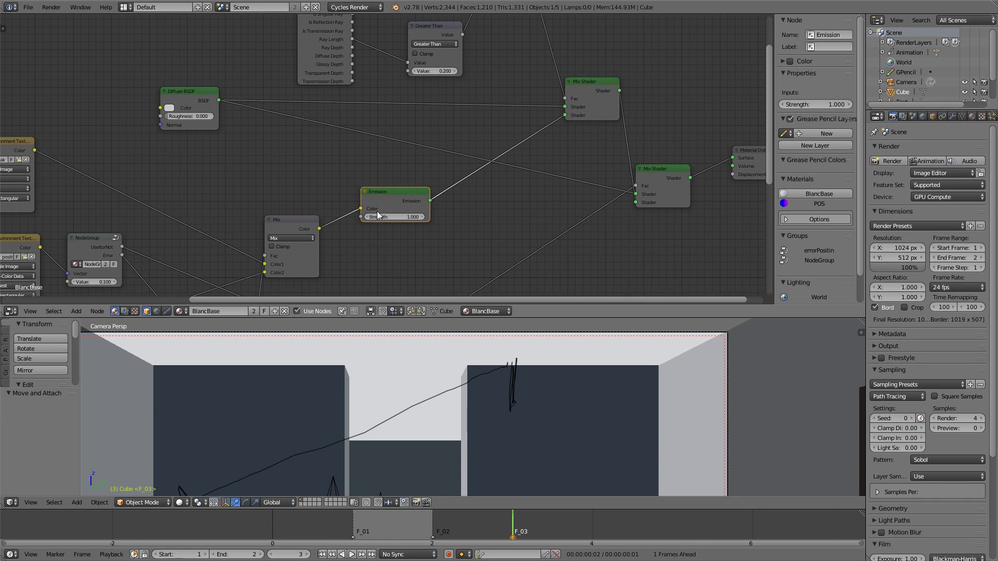
middle_click_drag(203, 185, 421, 189)
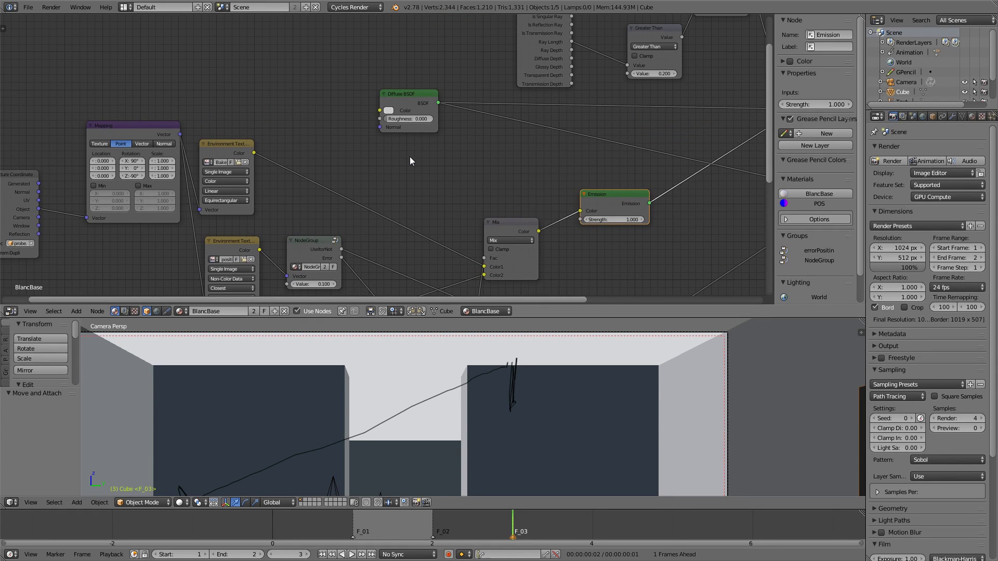
middle_click_drag(471, 209, 431, 192)
middle_click_drag(503, 192, 567, 236)
left_click(514, 162)
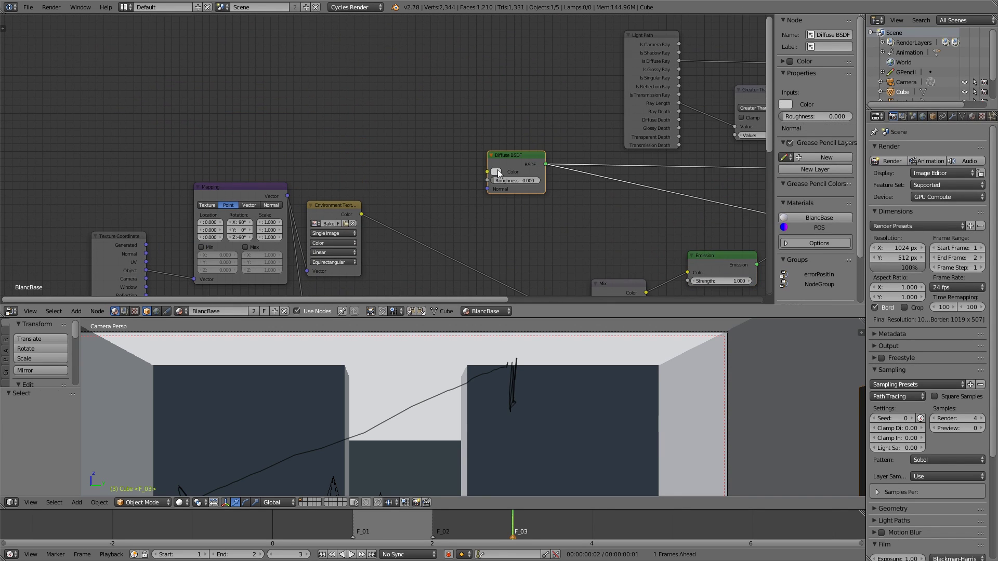
left_click_drag(522, 154, 545, 163)
- Set the Diffuse BSDF's color to red, about RGB 0.772, 0.029, 0.029, as a test
middle_click_drag(645, 160, 398, 138)
middle_click_drag(463, 144, 520, 120, "ctrl")
middle_click_drag(424, 156, 495, 190, "ctrl")
middle_click_drag(410, 160, 505, 47, "ctrl")
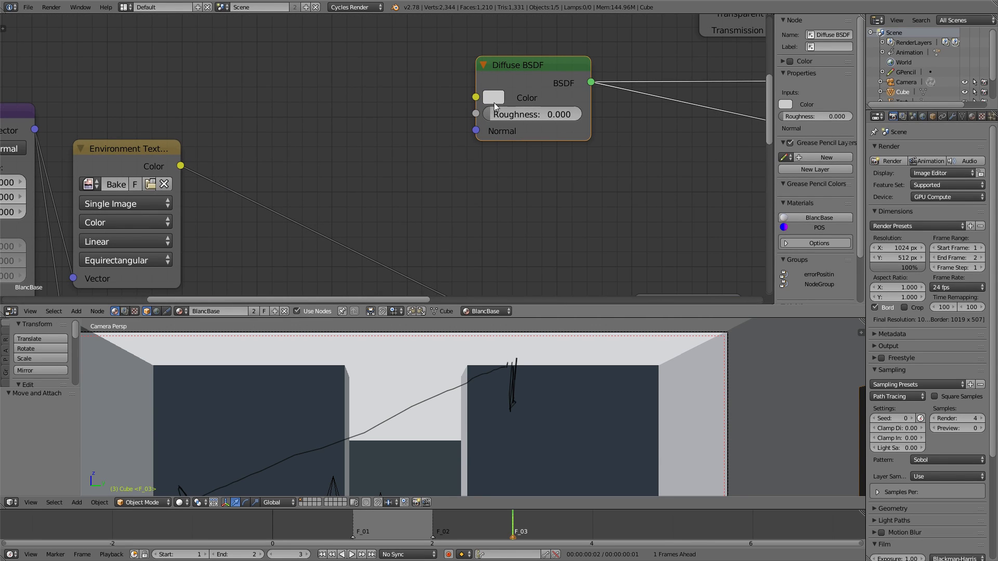
left_click(494, 98)
left_click(595, 129)
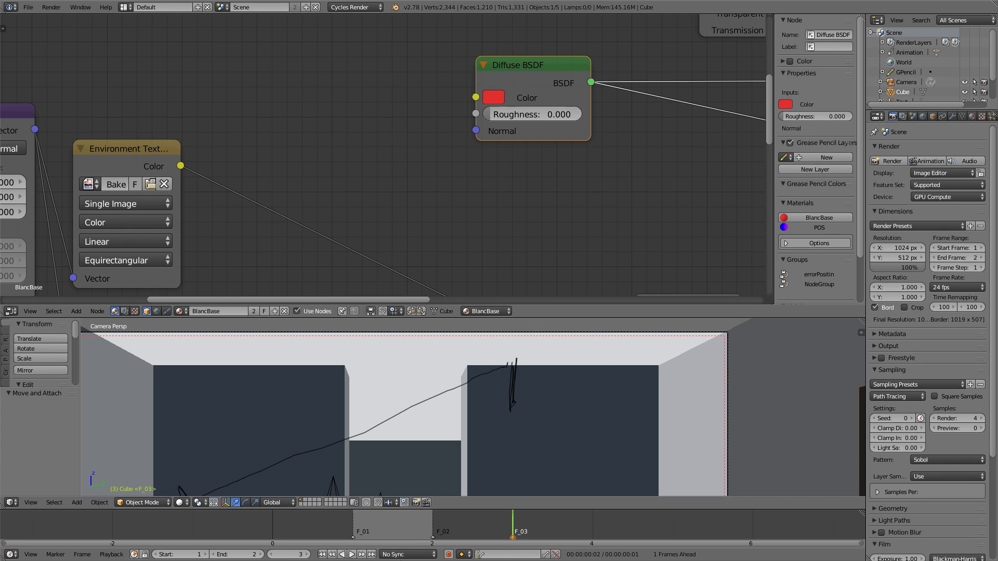
- Examine how the red diffuse color affects the rendered camera view and review the node tree feeding it
key("shift+z")
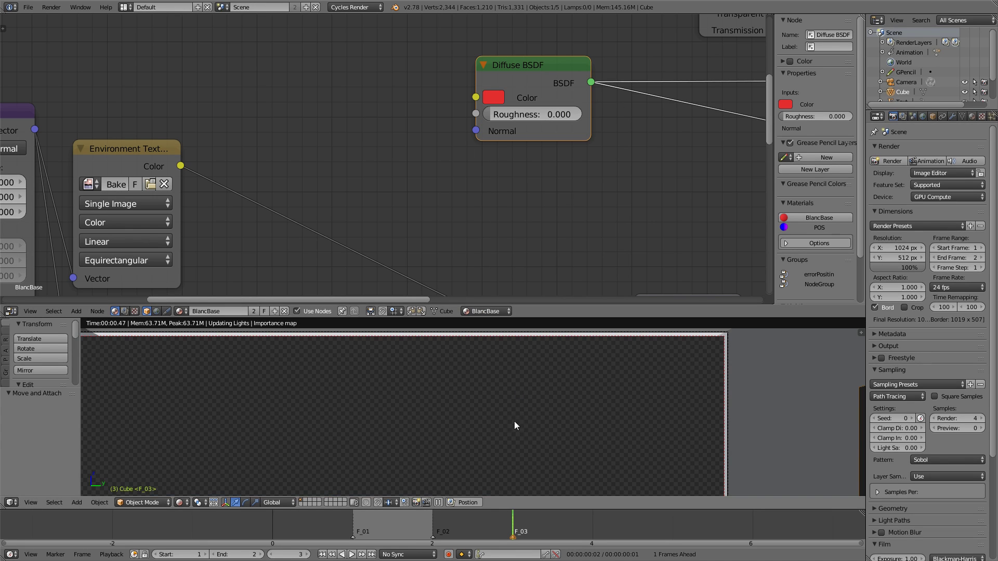
scroll(578, 196, "down", 14)
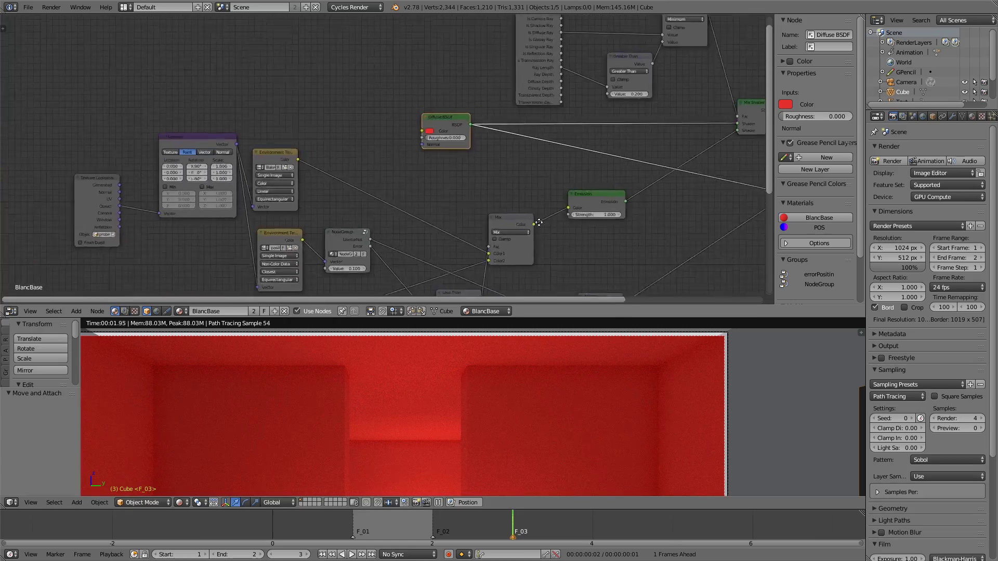
middle_click_drag(481, 248, 399, 127)
scroll(455, 396, "down", 8)
middle_click_drag(451, 450, 545, 436, "shift")
scroll(425, 411, "up", 6)
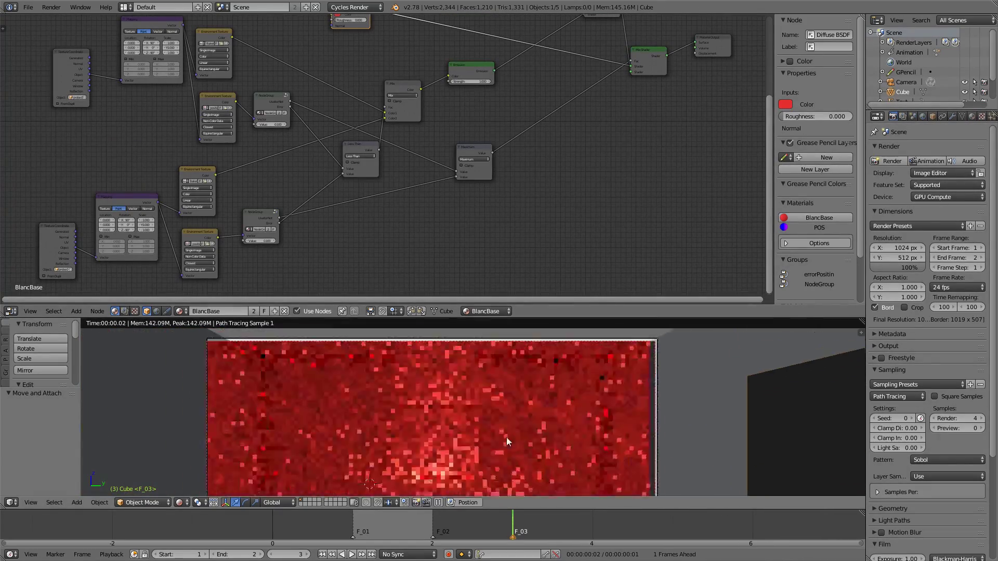
middle_click_drag(516, 240, 587, 292)
middle_click_drag(355, 101, 388, 148)
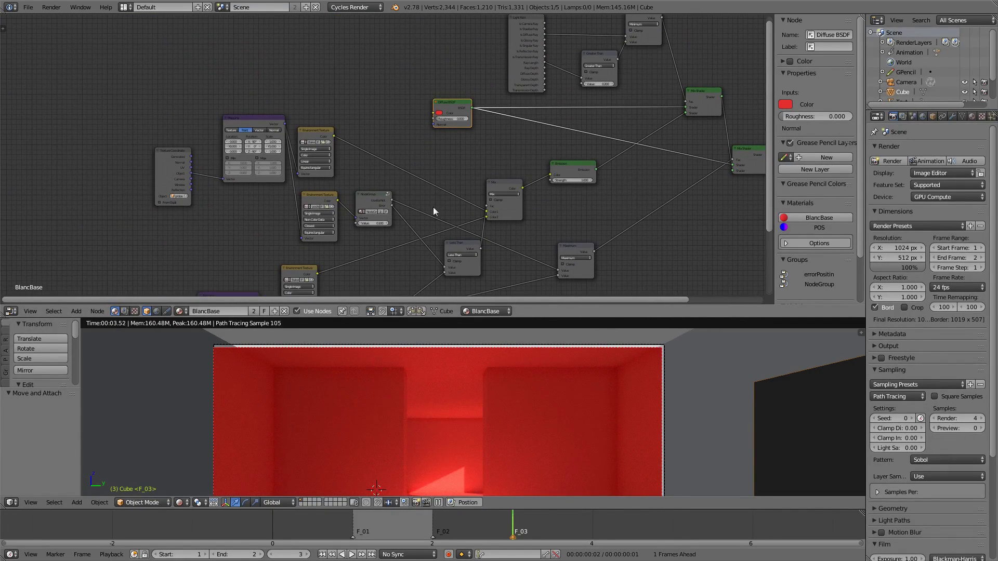
- Move the Emission node away from the color Mix node and enable Clamp on the Mix node
middle_click_drag(475, 186, 416, 176)
left_click_drag(512, 154, 562, 158)
left_click(450, 190)
left_click_drag(469, 233, 487, 190)
scroll(488, 190, "up", 8)
middle_click_drag(502, 126, 447, 155)
left_click(449, 229)
middle_click_drag(491, 180, 509, 114)
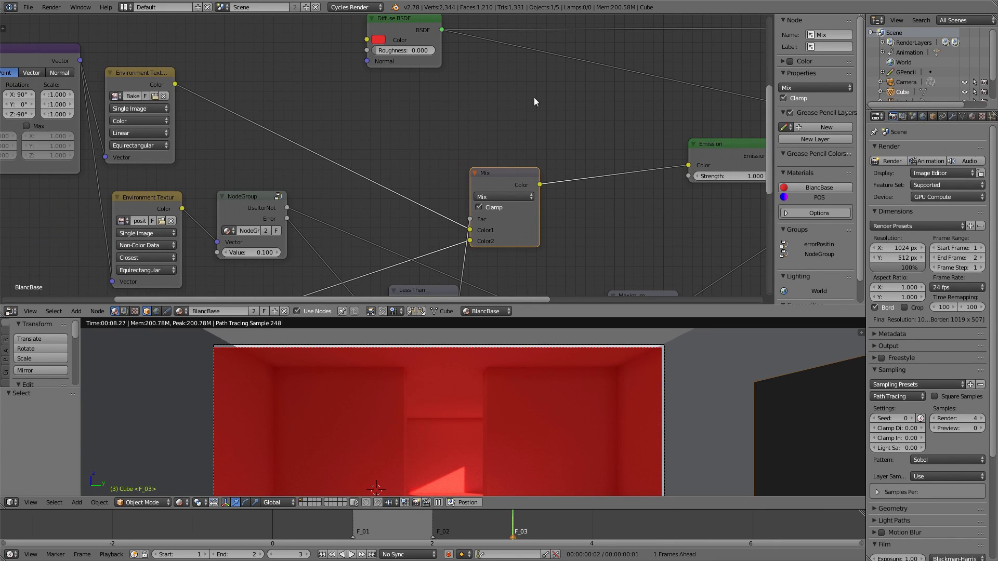
- Set the Diffuse BSDF's color to light grey, with HSV saturation 0 and value 0.8
middle_click_drag(474, 113, 426, 150)
left_click(331, 76)
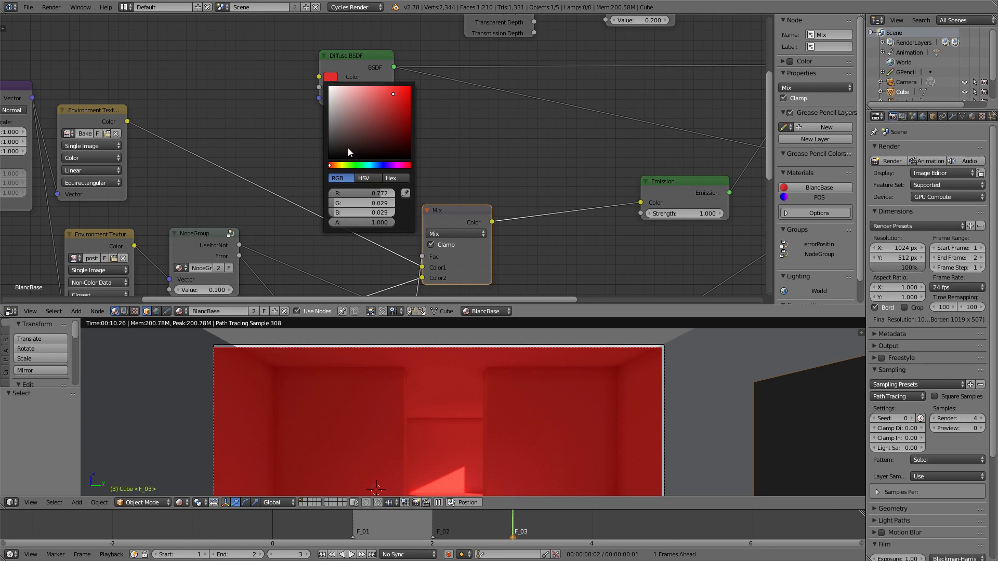
left_click(373, 180)
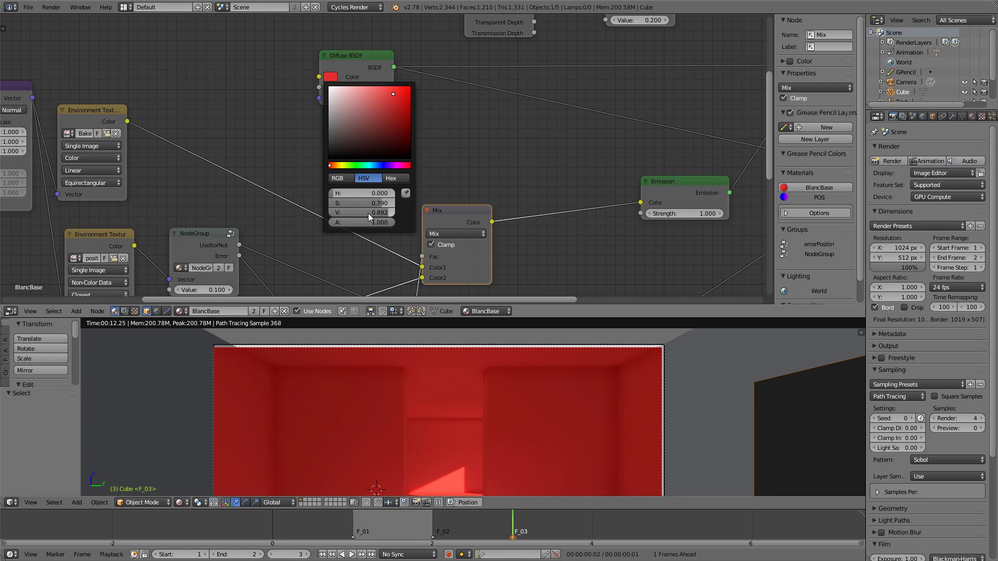
left_click(380, 205)
type("0")
key("Return")
left_click(371, 214)
key("BackSpace")
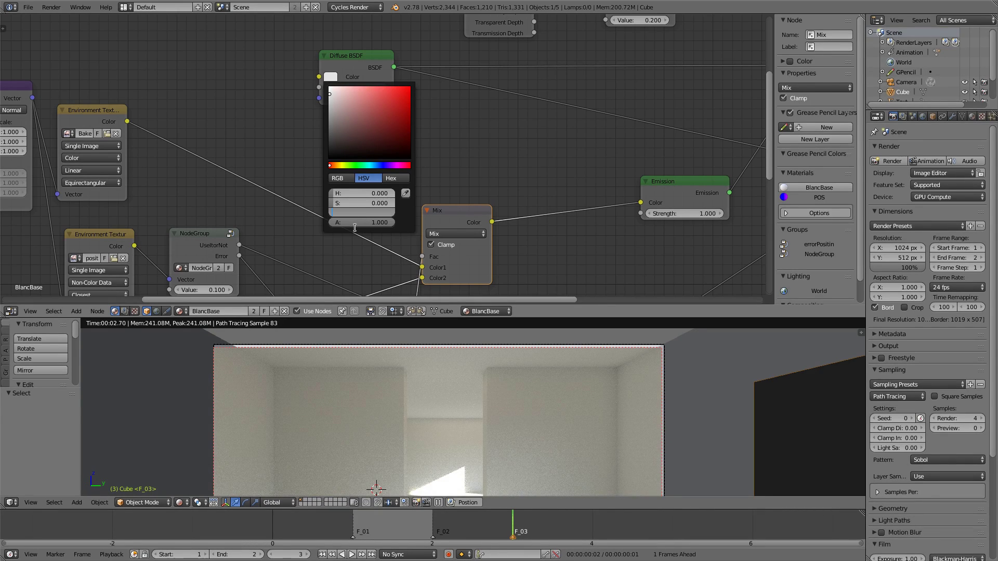
type("8")
key("Return")
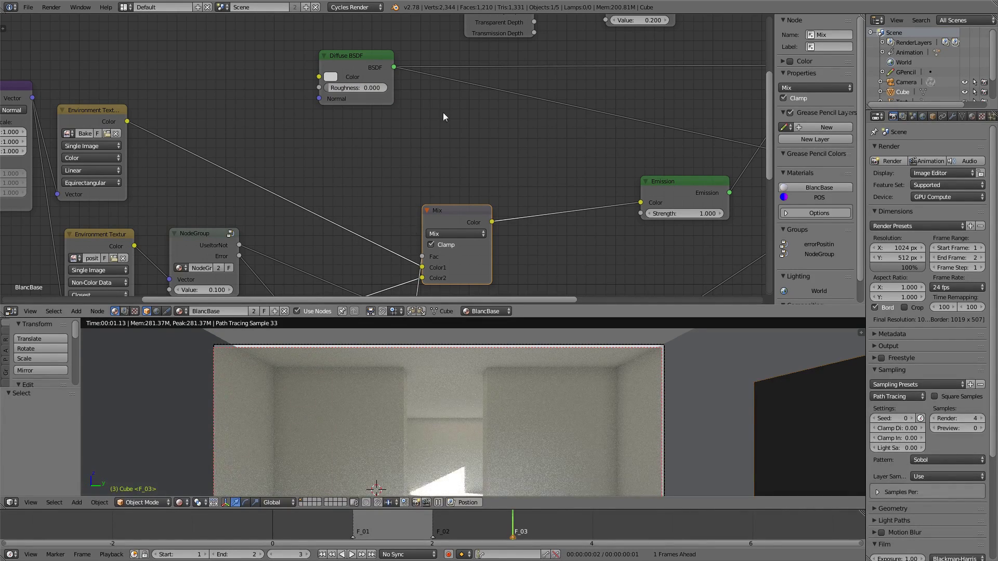
- Duplicate the color Mix node and insert the copy between the original Mix and the Emission node
key("shift+d")
left_click(580, 197)
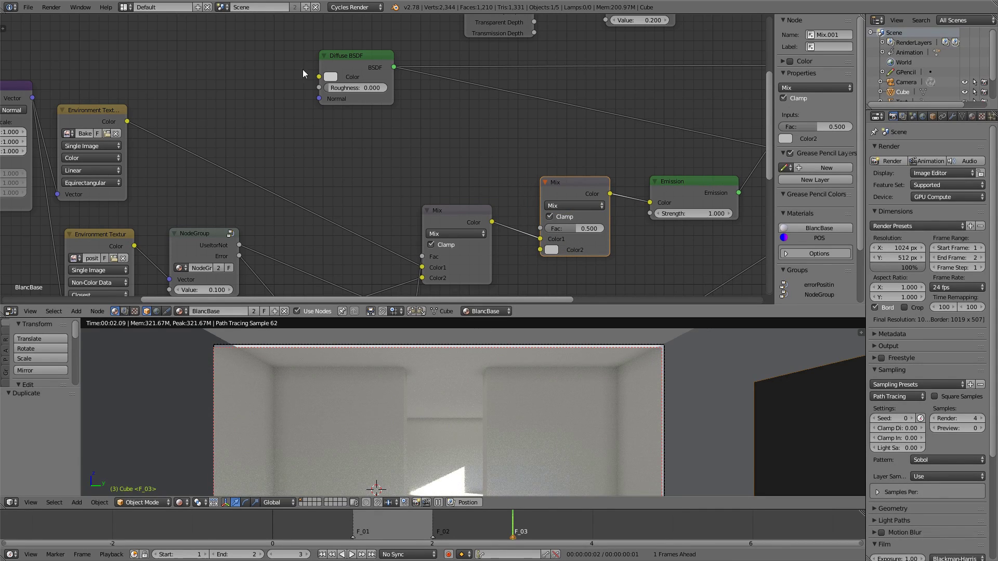
- Add an RGB node and link its color to the Diffuse BSDF's Color and the second Mix node's Color2
key("shift+a")
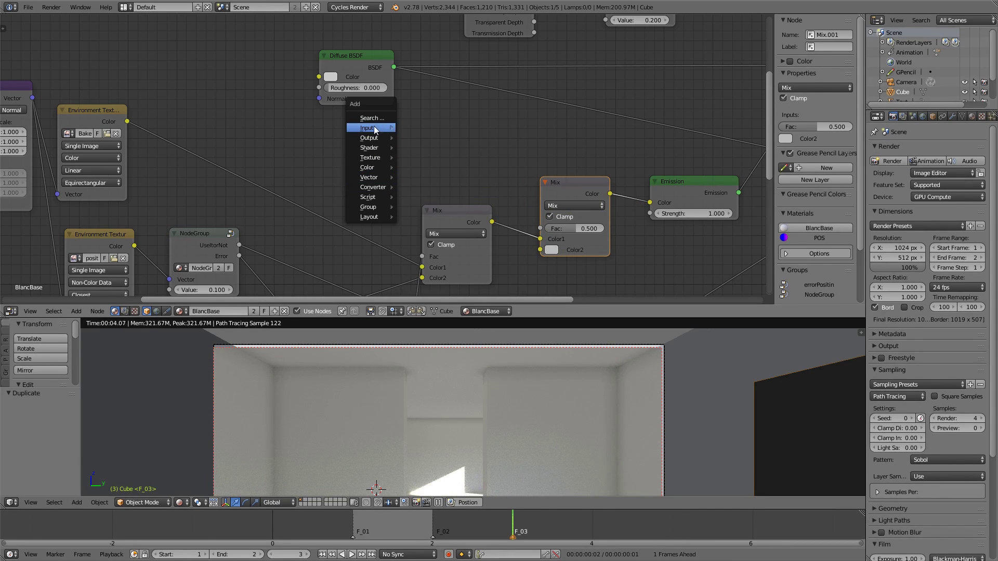
mouse_move(371, 128)
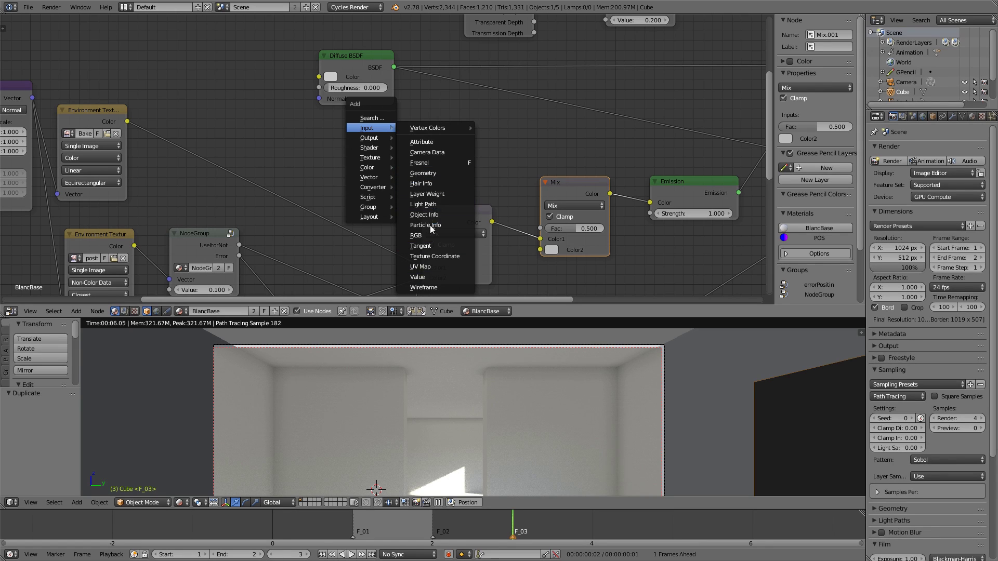
left_click(417, 236)
left_click(192, 22)
left_click_drag(271, 52, 620, 222)
- Set the second color Mix node to Multiply with factor 1.000 and move it slightly upward
left_click(575, 206)
left_click(579, 233)
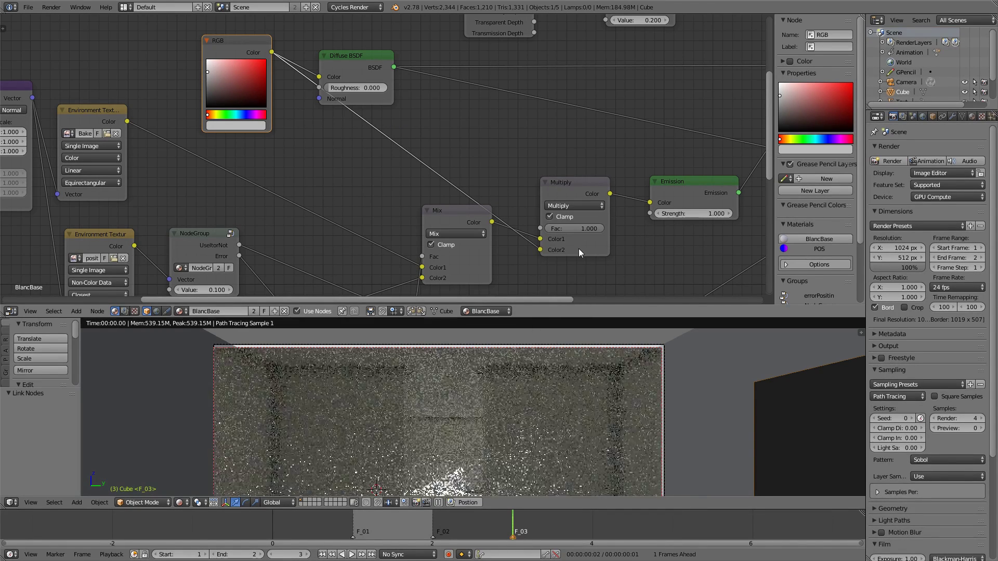
left_click_drag(578, 192, 569, 149)
scroll(419, 443, "down", 5)
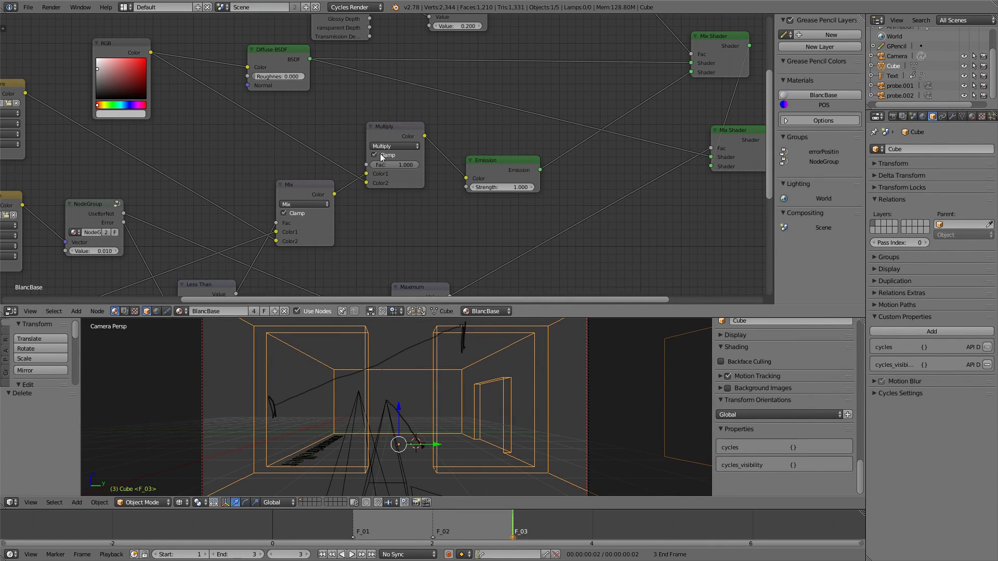
- Disable Clamp on the Multiply and Mix nodes and preview the rendered camera view
left_click(374, 155)
left_click(297, 213)
key("z")
left_click(481, 364)
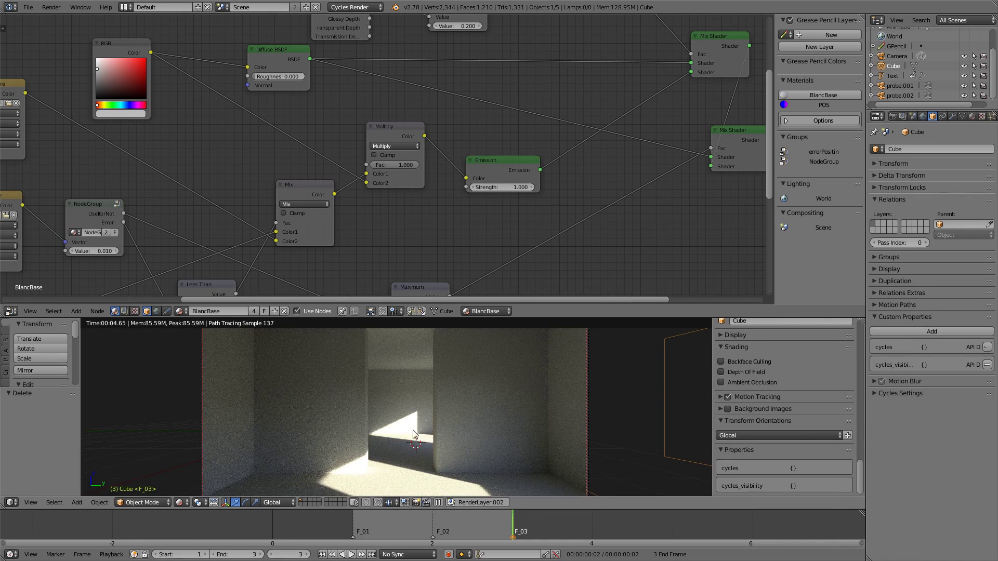
key("z")
left_click(523, 414)
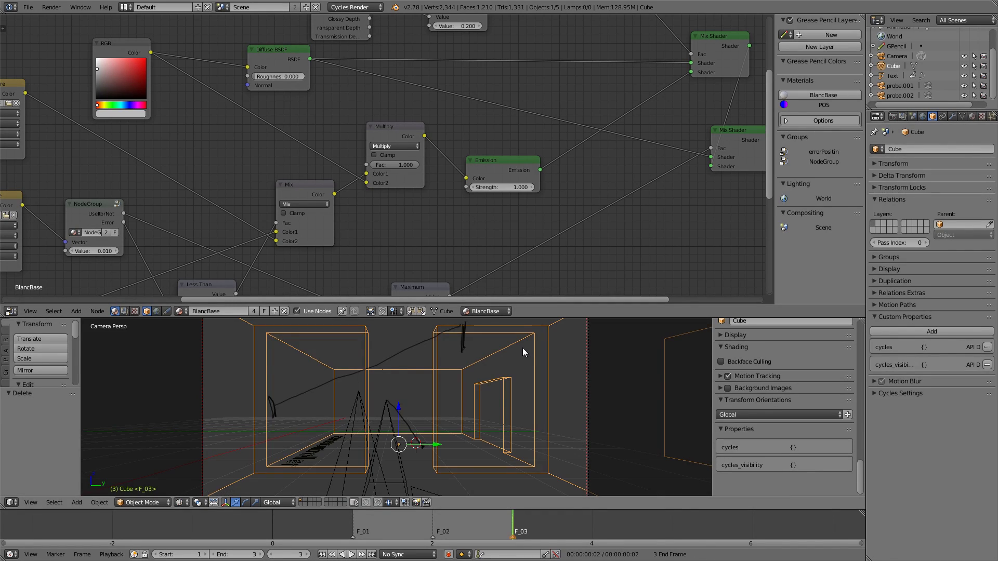
- Select the scenecontroller text object in top view and remove its UseBake custom property
key("q")
left_click(432, 362)
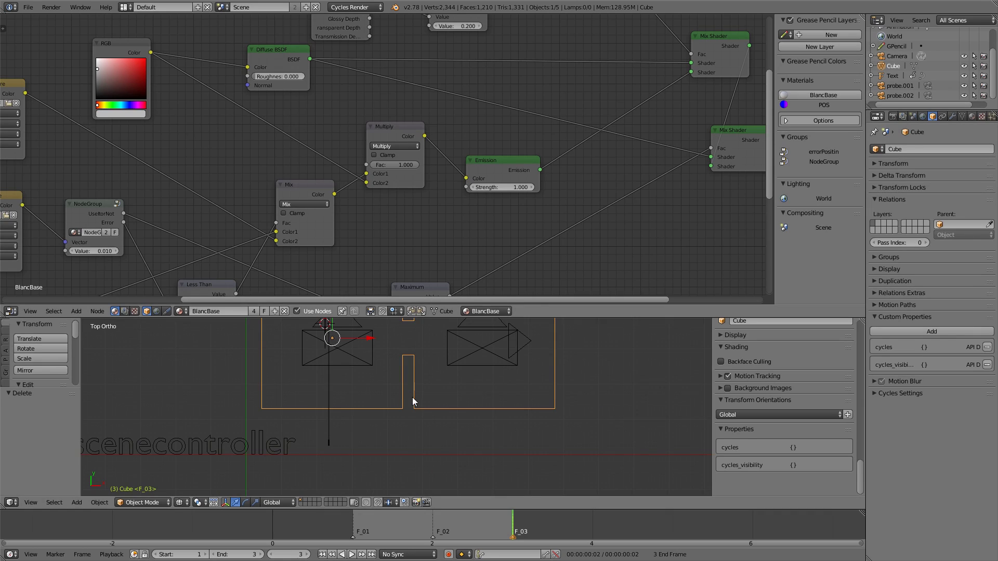
right_click(269, 445)
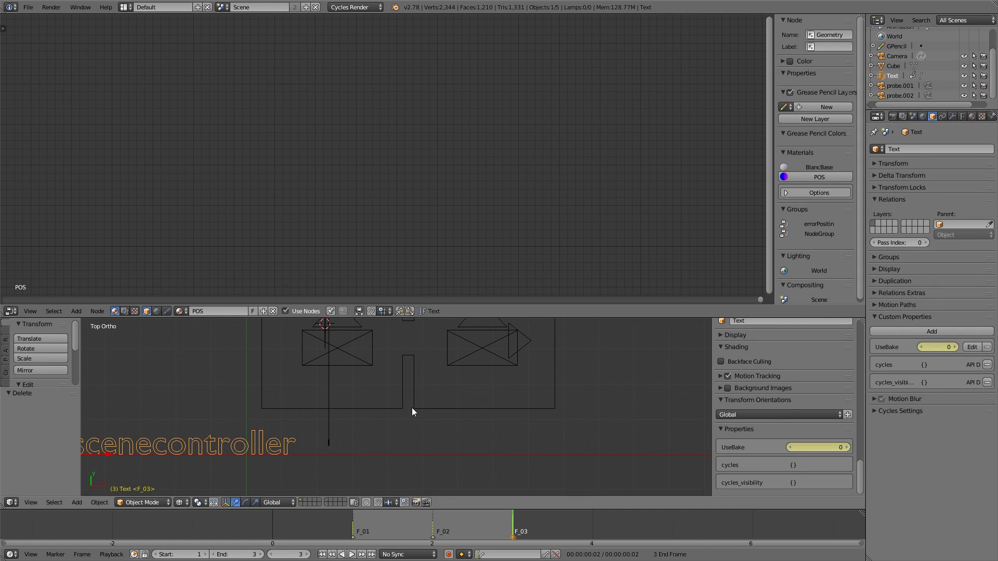
left_click(987, 347)
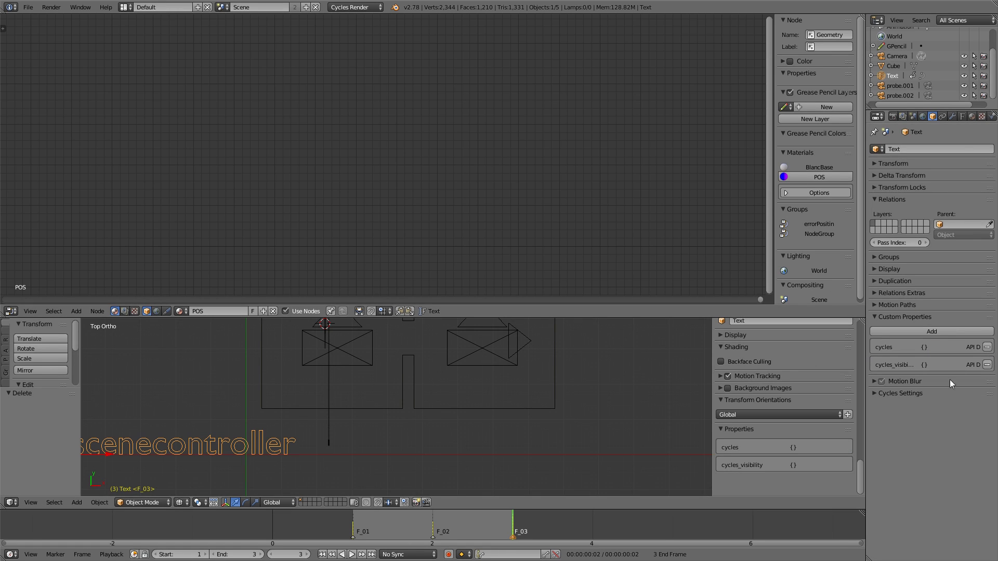
- Add a custom property to the scenecontroller text object and name it UseBaking
left_click(937, 331)
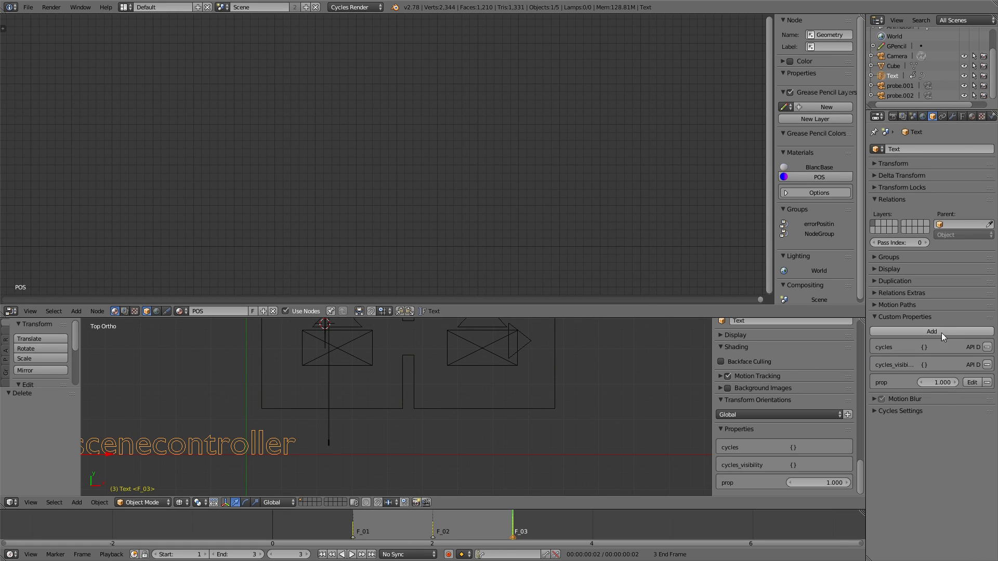
left_click(976, 383)
left_click(938, 392)
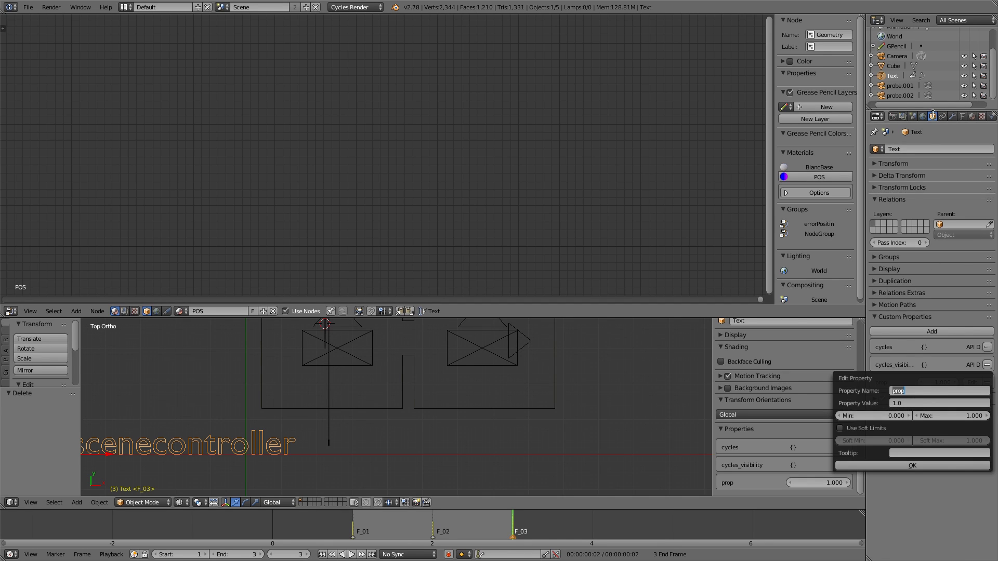
type("Us")
type("ebkaing")
key("BackSpace")
key("BackSpace")
key("BackSpace")
key("BackSpace")
key("BackSpace")
key("BackSpace")
type("Ba")
- Give the UseBaking property an integer value of 0 with a minimum of 0, and apply the settings
left_click(906, 404)
type("0")
left_click(895, 417)
left_click_drag(894, 419, 900, 415)
left_click(895, 416)
type("0")
key("Return")
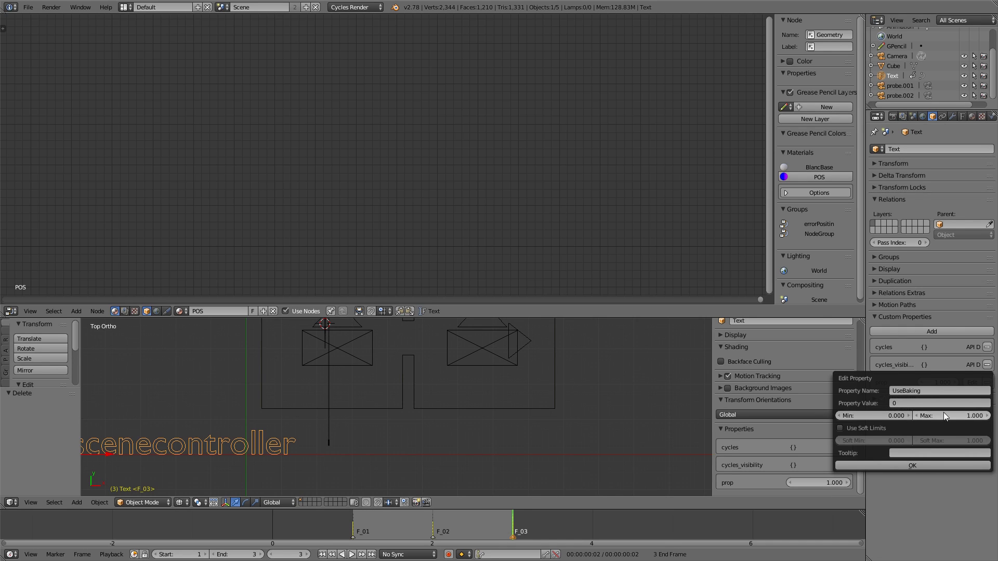
left_click(913, 466)
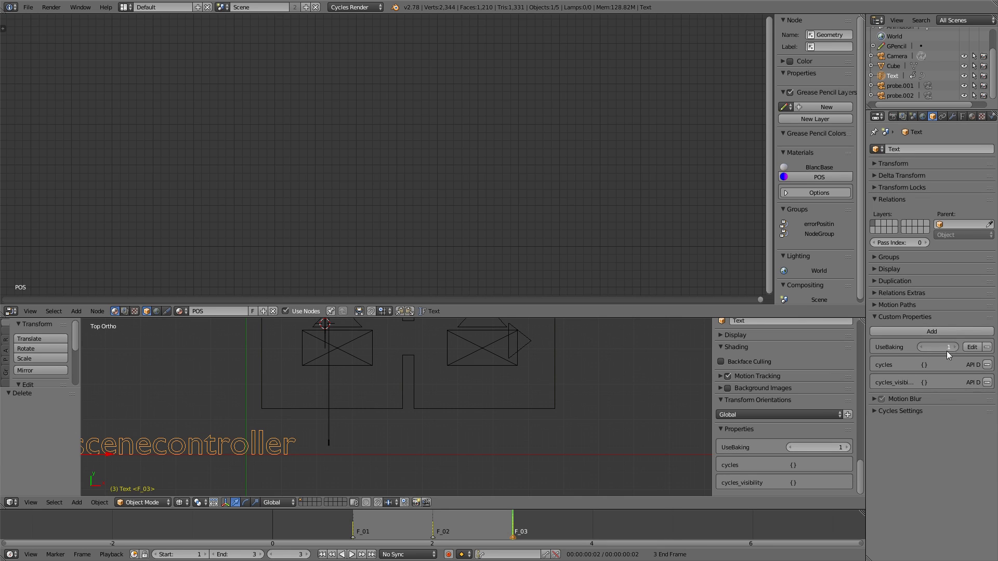
left_click_drag(965, 353, 926, 352)
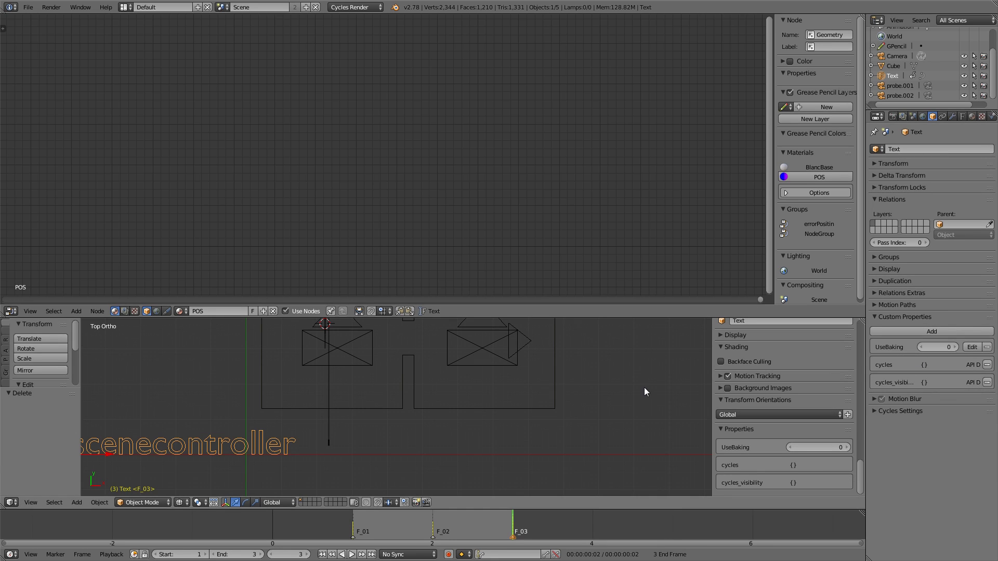
- In the Cube's material, duplicate the Minimum node and insert the copy before the upper Mix Shader's Fac input
left_click_drag(484, 267, 437, 276)
right_click(400, 400)
scroll(441, 252, "up", 4)
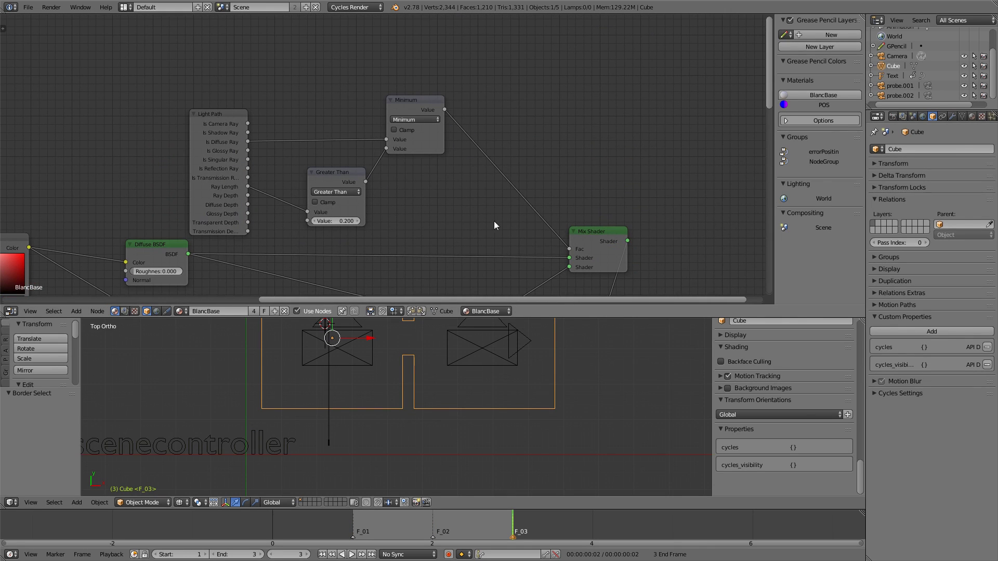
middle_click_drag(438, 200, 380, 162)
left_click(366, 53)
key("shift+d")
left_click(447, 182)
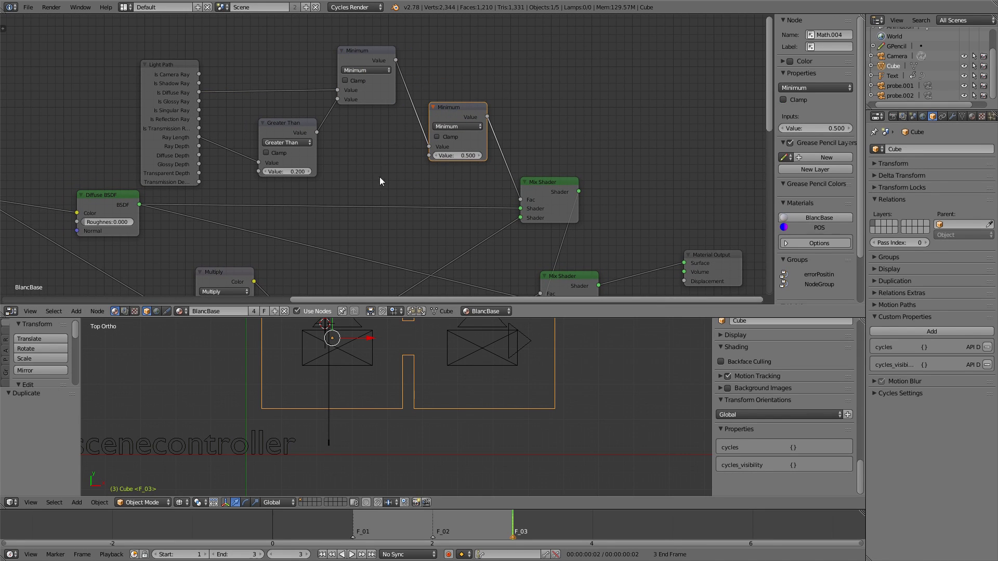
- Add a Value node beside the new Minimum node and create a manually defined single driver on its value
key("shift+a")
mouse_move(376, 185)
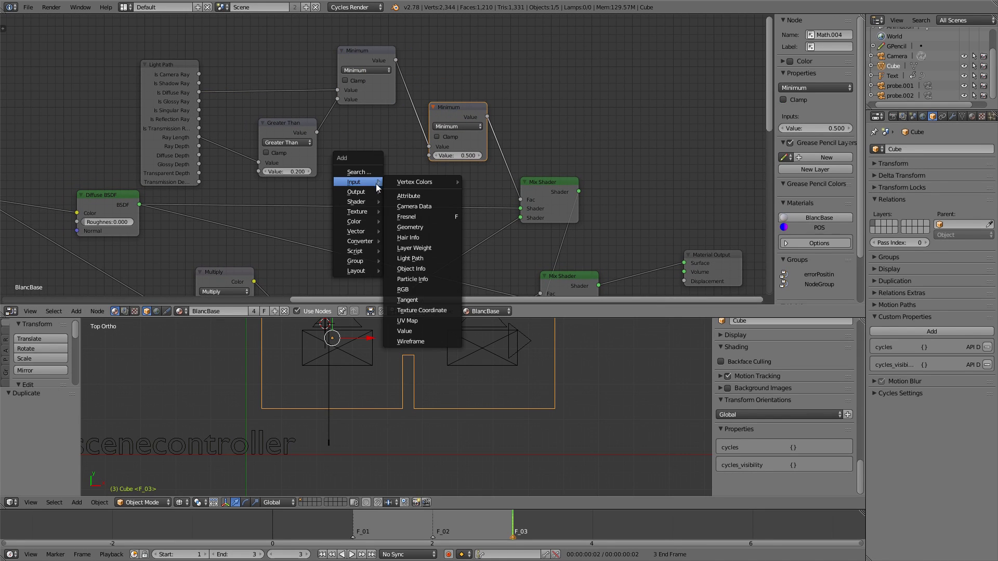
left_click(407, 331)
left_click(347, 143)
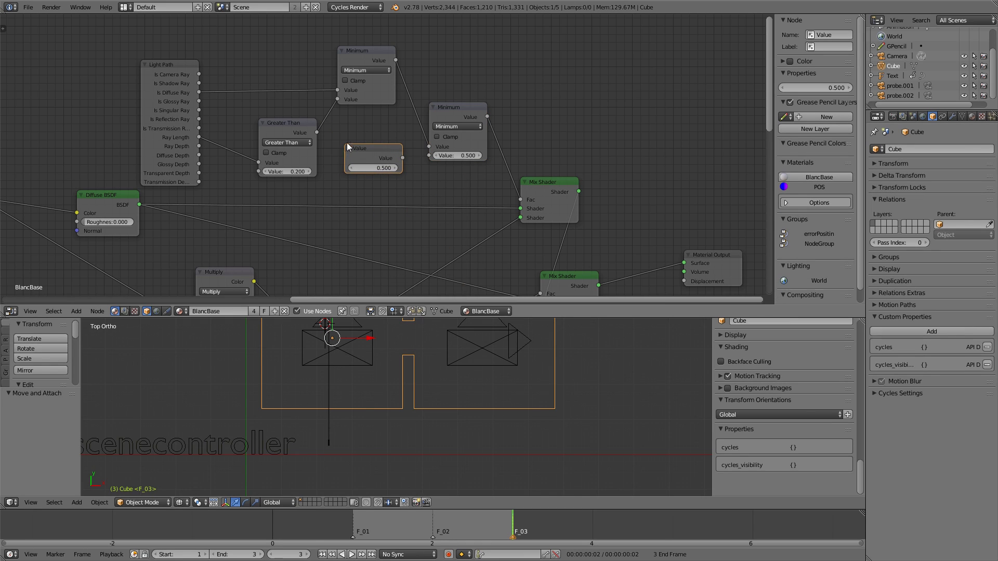
right_click(377, 170)
mouse_move(374, 169)
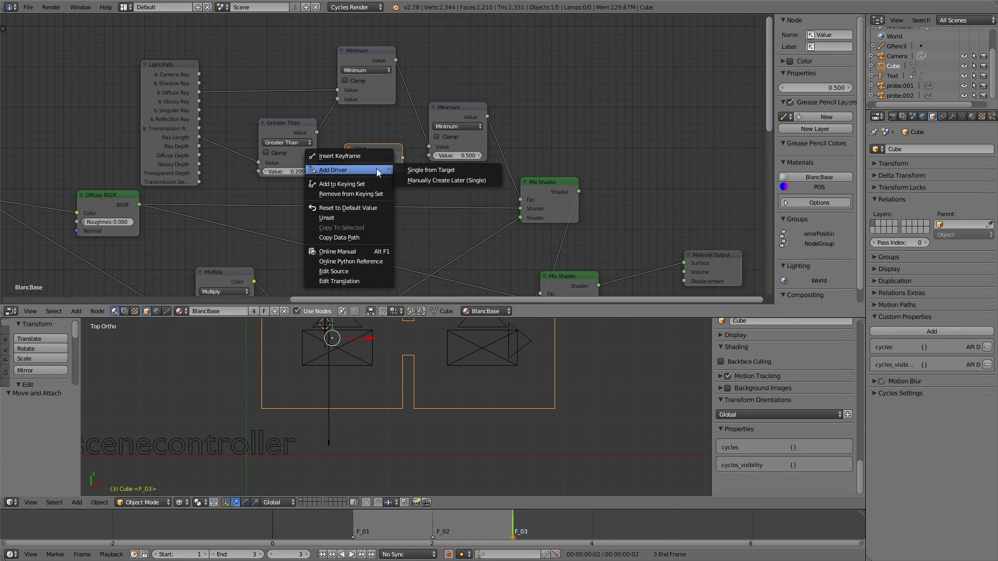
left_click(436, 182)
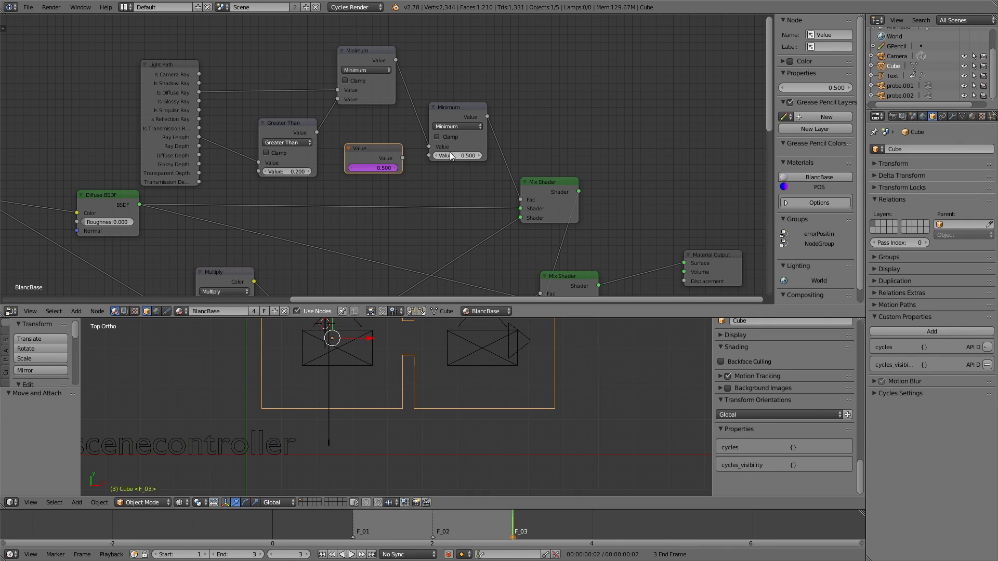
- Switch the node area to the Graph Editor in Drivers mode and show the Value node's driver settings
key("ctrl+alt+s")
left_click(379, 202)
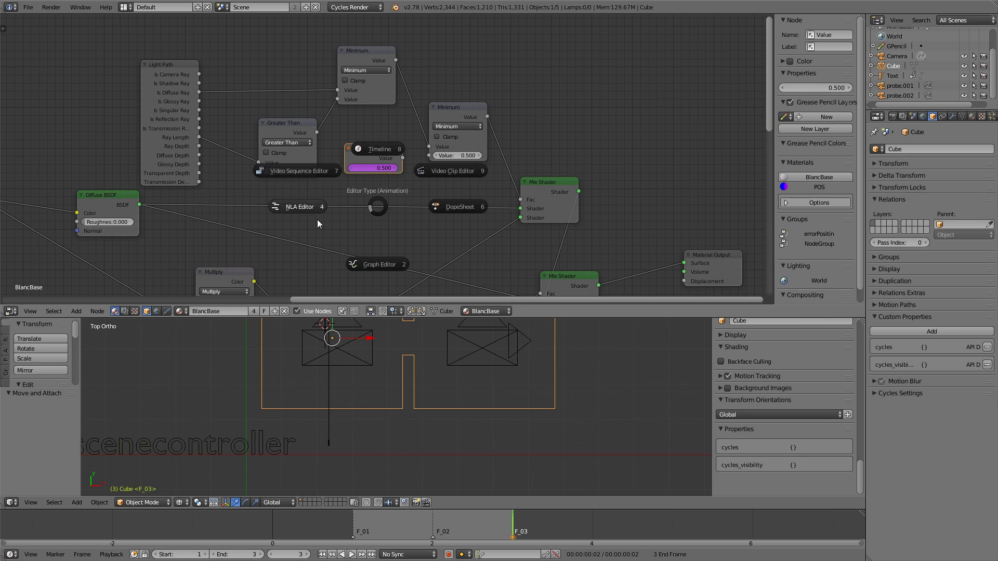
left_click(382, 256)
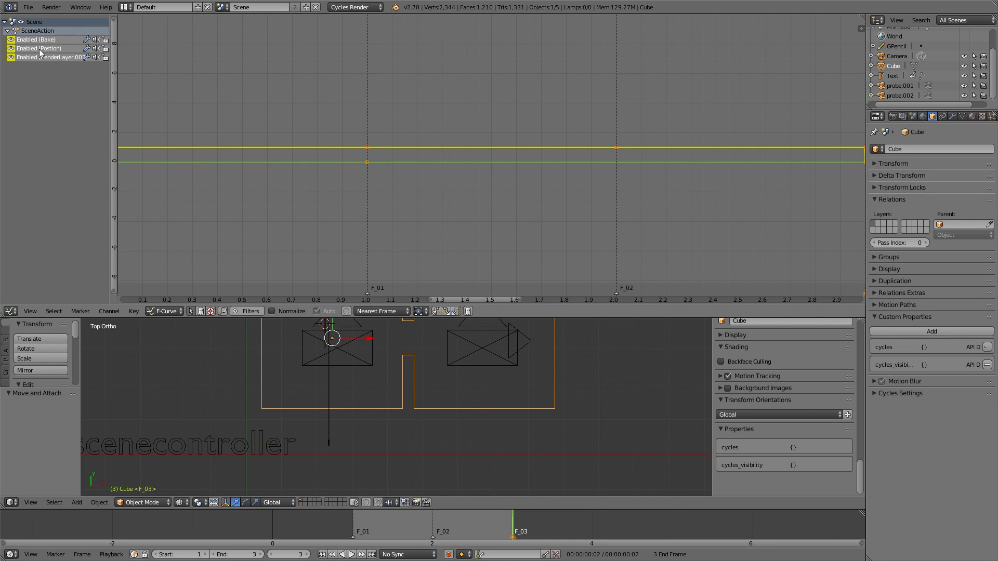
left_click(165, 311)
left_click(170, 291)
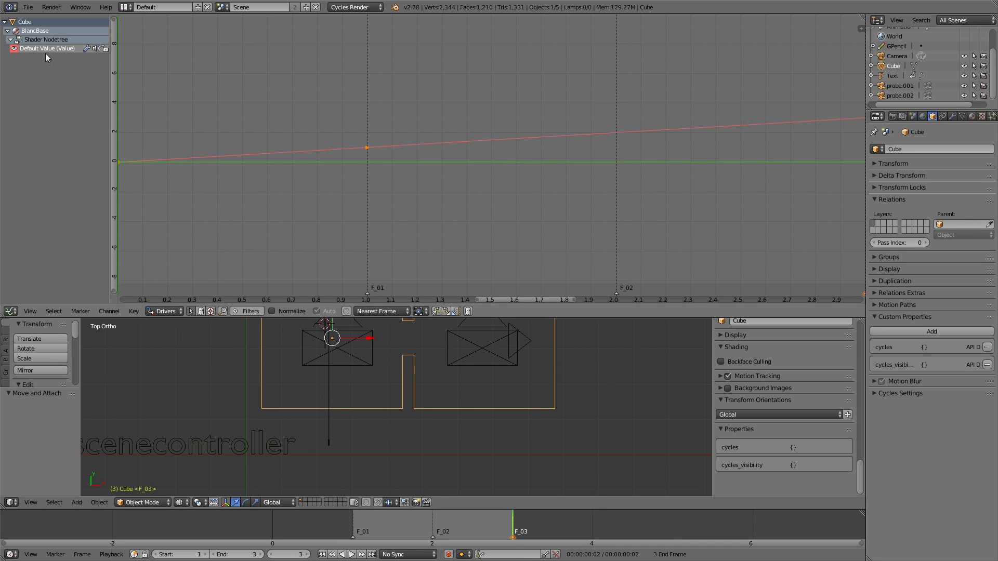
left_click_drag(861, 29, 705, 44)
left_click(715, 57)
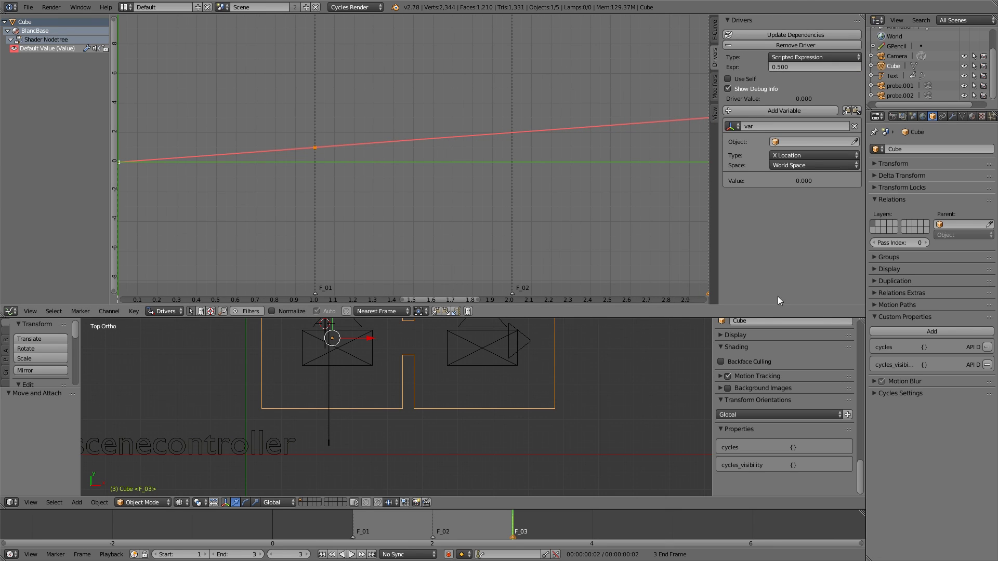
- Assign the Text object as the target of the driver variable var
left_click(770, 142)
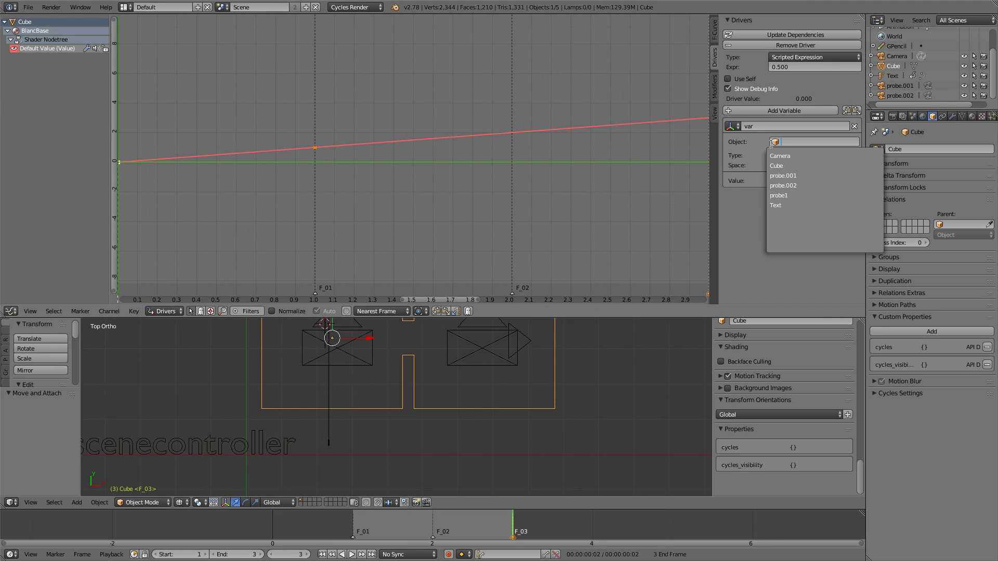
left_click(776, 205)
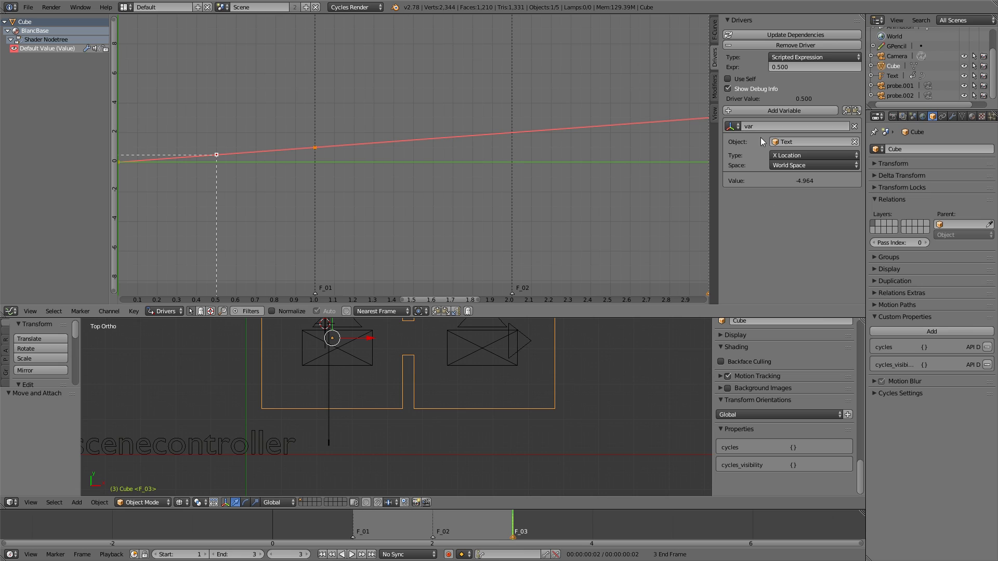
left_click(732, 126)
left_click(732, 126)
left_click(778, 154)
left_click(780, 158)
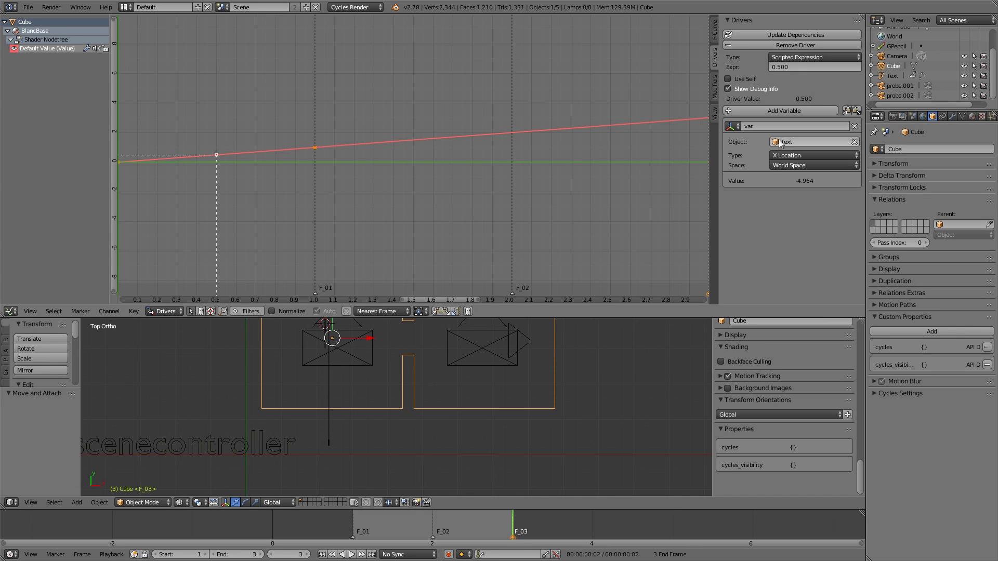
- Change the driver variable to Single Property and set its path to ["UseBaking"]
left_click(733, 126)
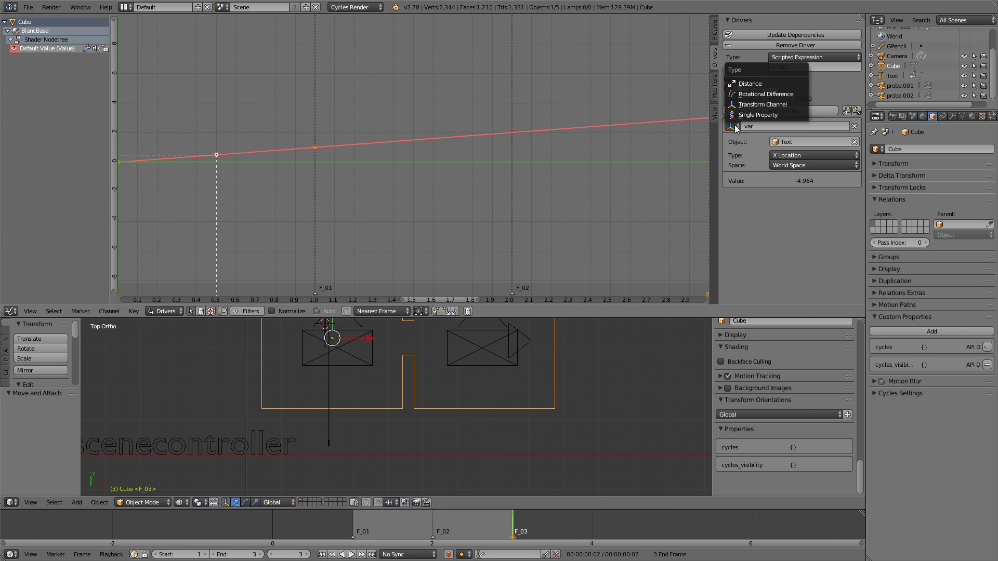
left_click(751, 115)
left_click(773, 155)
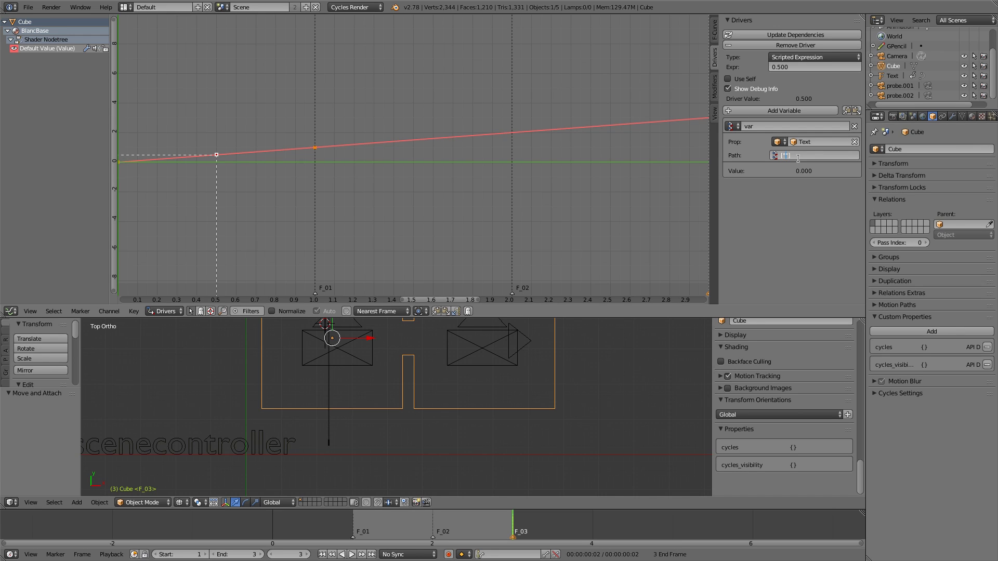
type("ing")
key("Return")
left_click_drag(49, 169, 70, 170)
- Set the driver's scripted expression to var and return the area to the node editor
left_click(789, 67)
type("var")
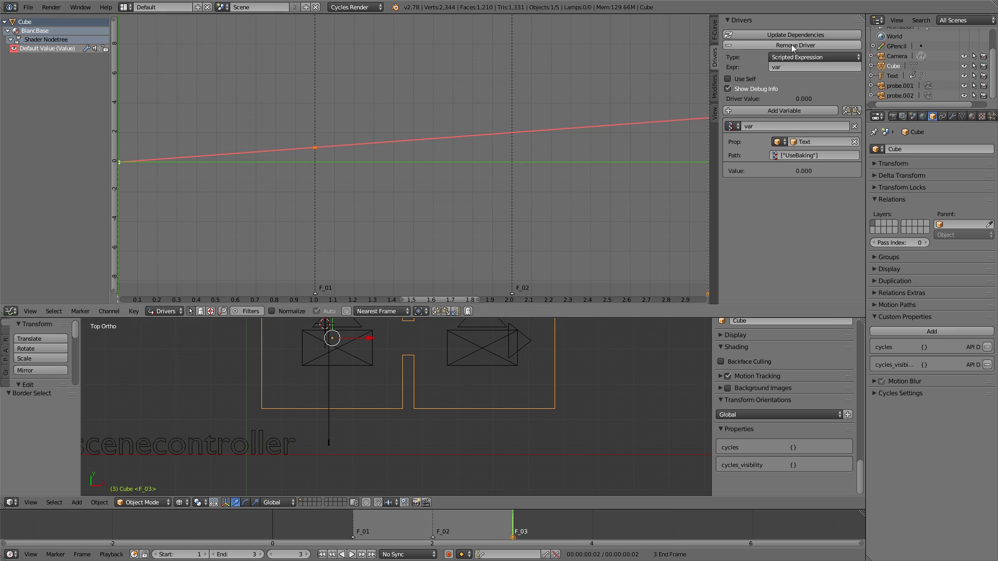
key("ctrl+alt+space")
left_click(400, 134)
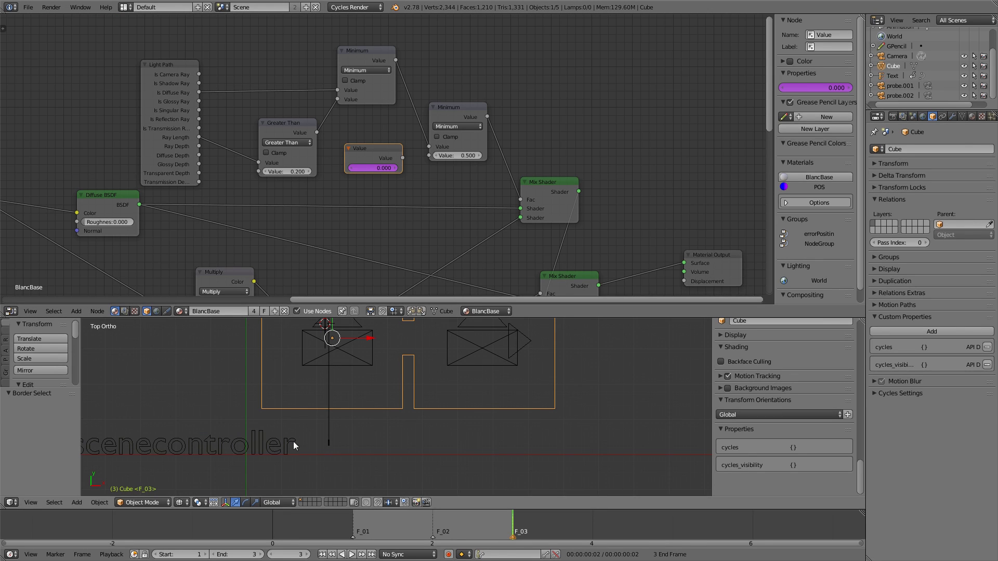
- Select the scenecontroller text object and keyframe its UseBaking property at 0 on frame 1
left_click_drag(285, 445, 298, 471)
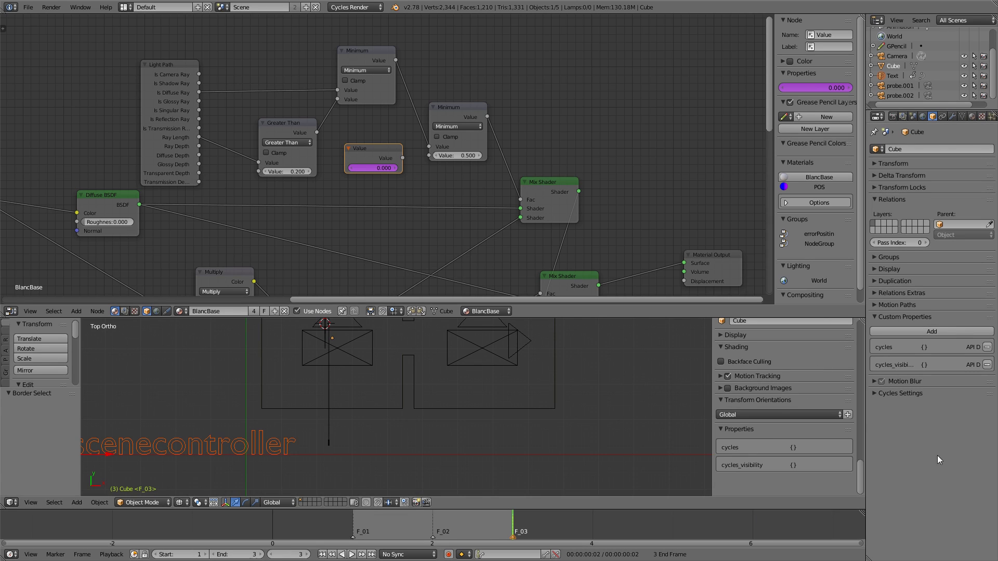
right_click(278, 453)
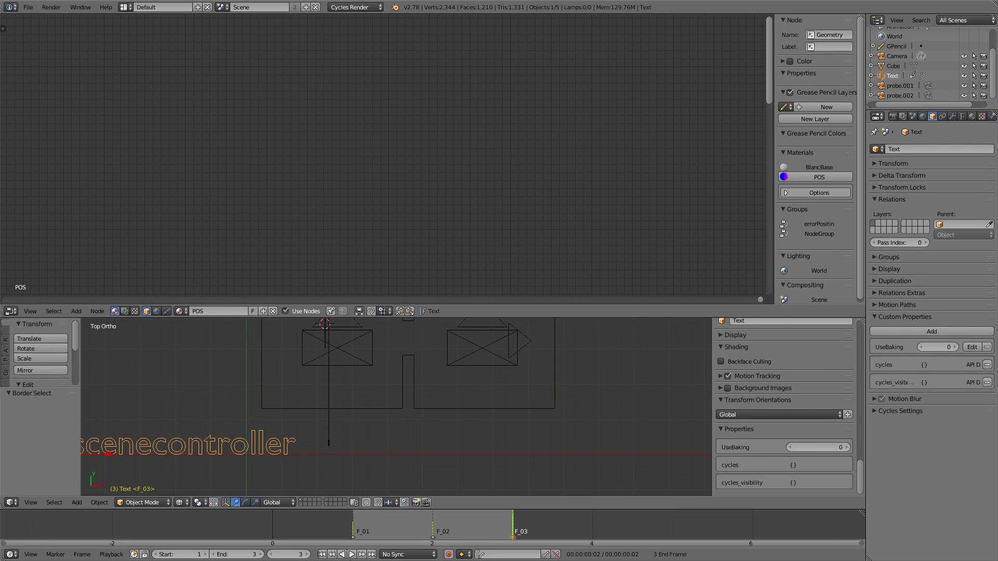
left_click(362, 536)
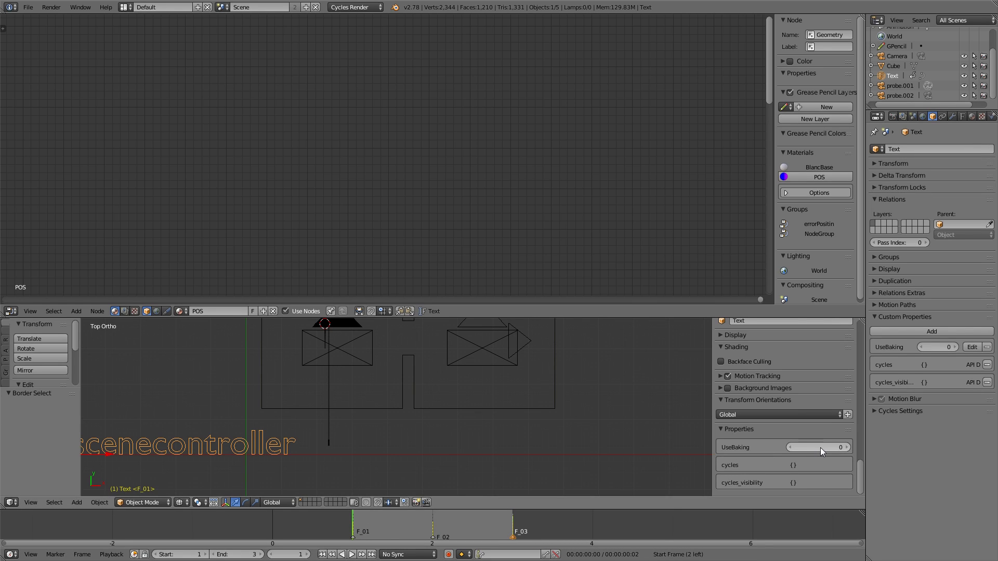
key("i")
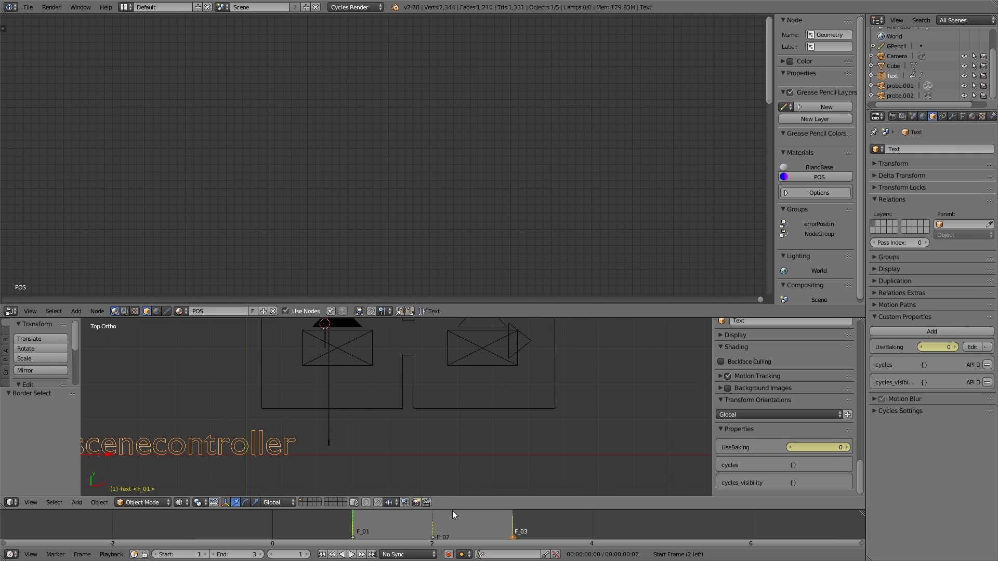
- Keyframe the text object's UseBaking property at 0 on frame 2 and at 1 on frame 3
left_click(426, 537)
key("i")
left_click(517, 533)
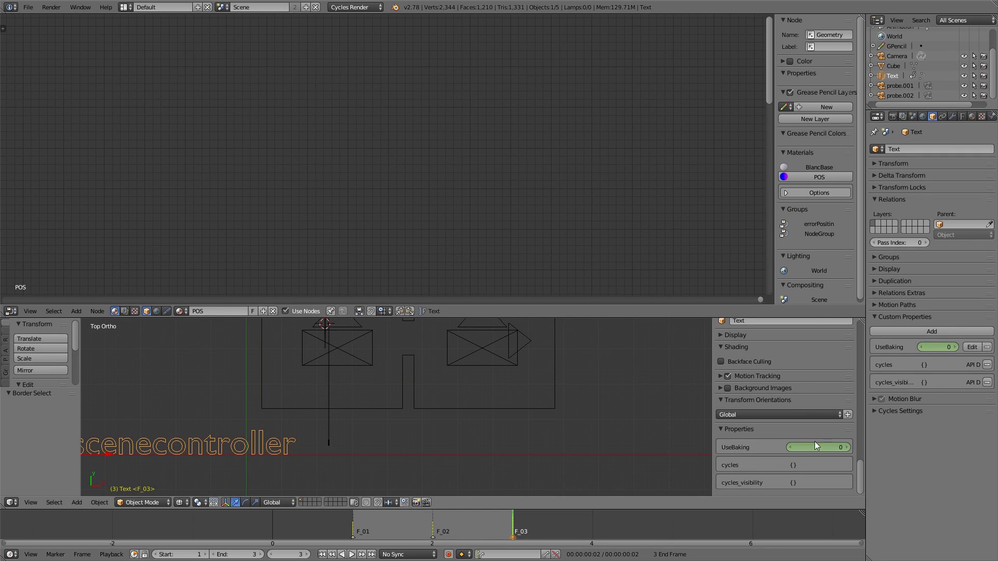
key("i")
left_click(847, 448)
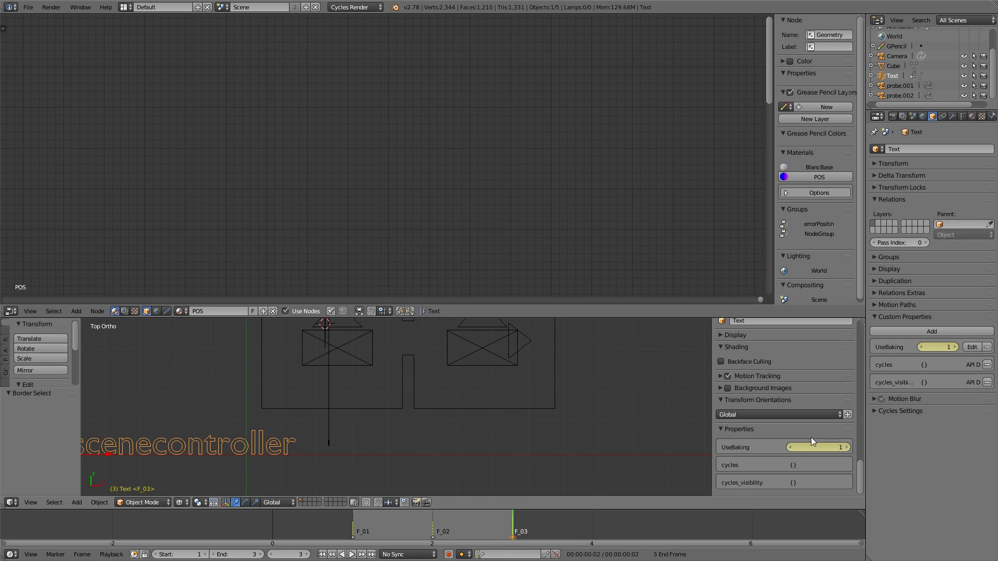
- Add a mesh cube at the 3D cursor from the front view and scale it uniformly to about 0.507
scroll(540, 396, "down", 4)
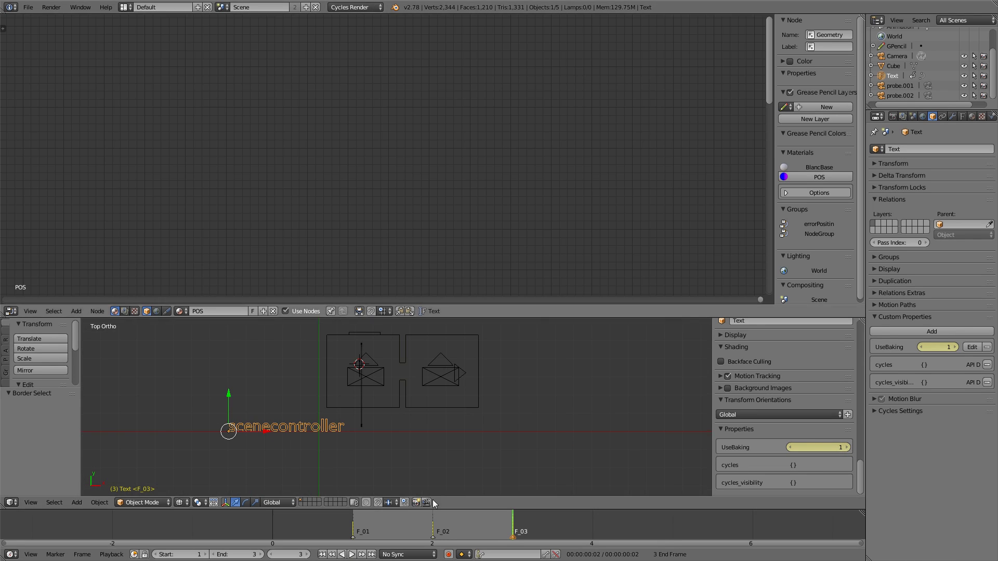
middle_click_drag(443, 395, 404, 459)
key("q")
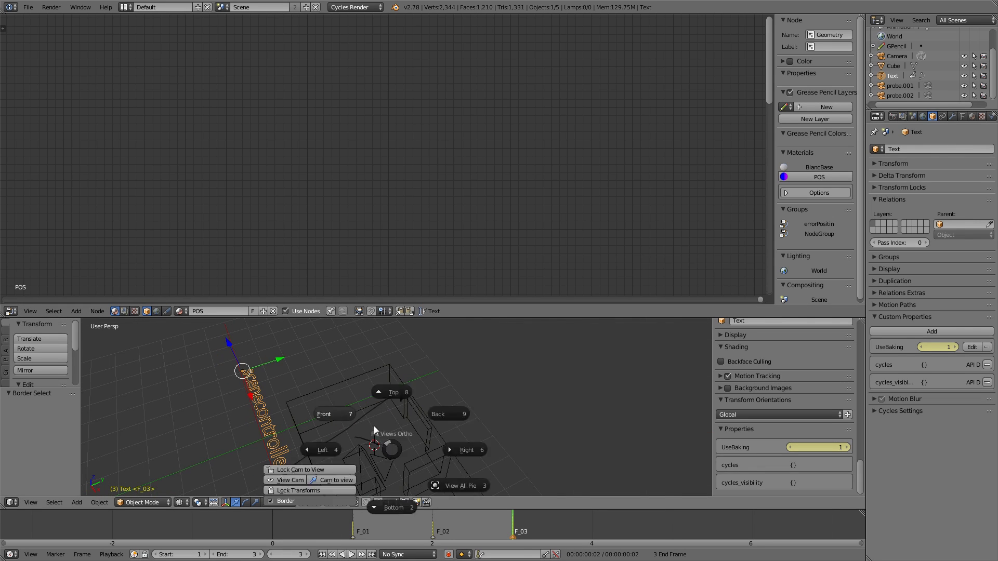
left_click(403, 423)
key("shift+a")
mouse_move(389, 400)
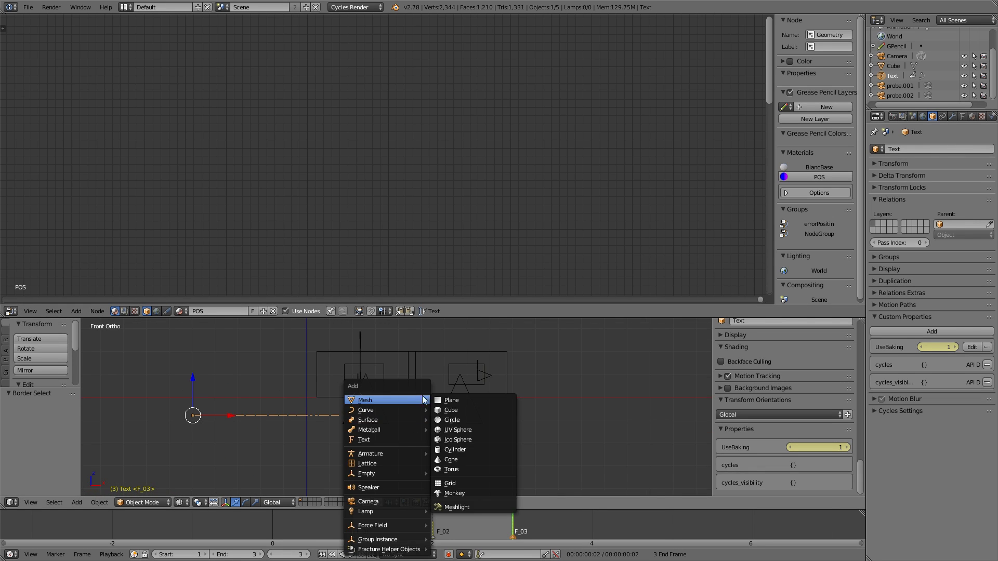
left_click(452, 411)
key("s")
left_click(495, 405)
- Reshape the cube into a flat slab and move it about -0.545 in Y and 0.613 in Z
key("KP_3")
key("s")
key("shift+z")
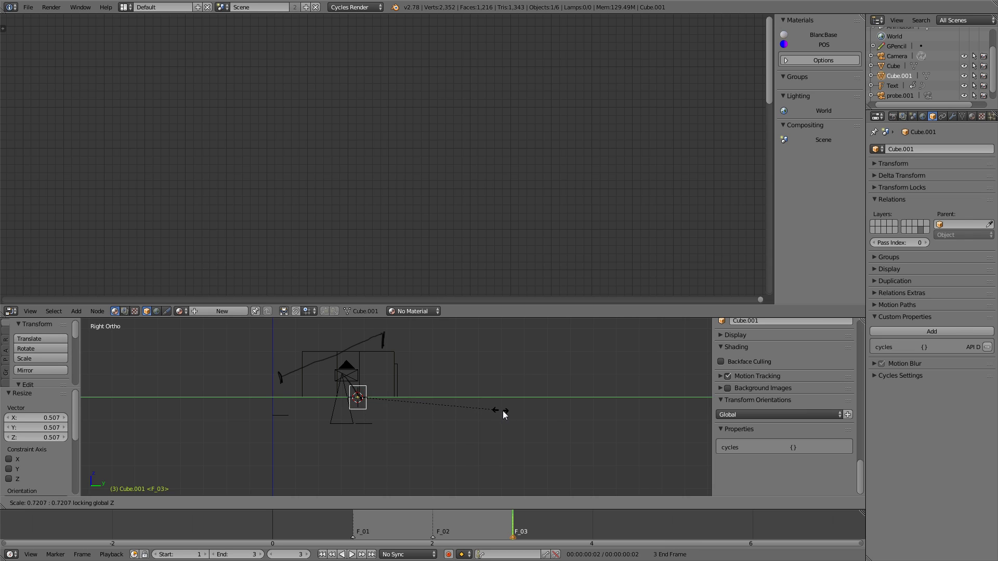
left_click(378, 418)
key("g")
left_click(363, 430)
- Preview the slab from the camera in rendered shading, framing the doorway between the rooms
key("q")
left_click(322, 423)
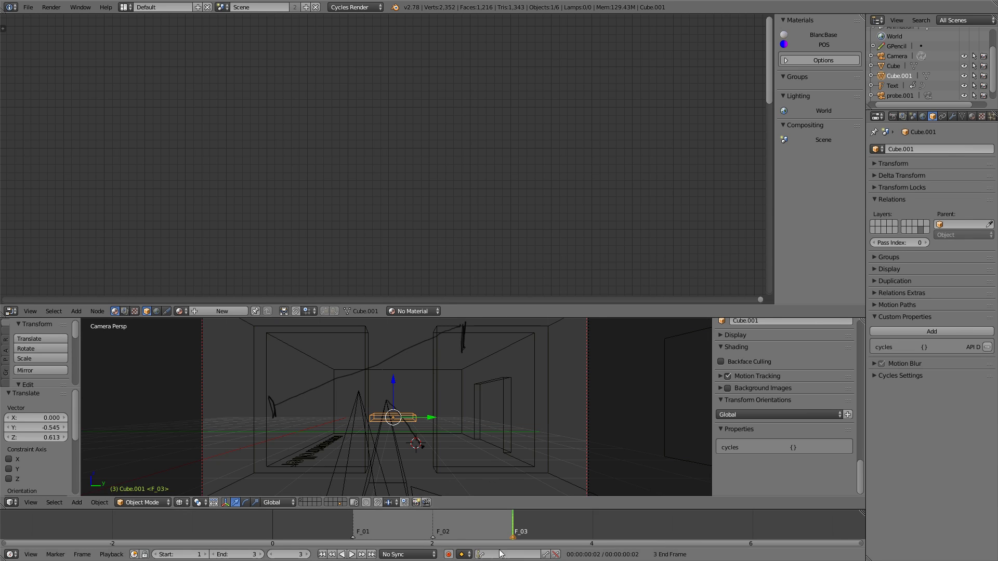
key("z")
left_click(554, 361)
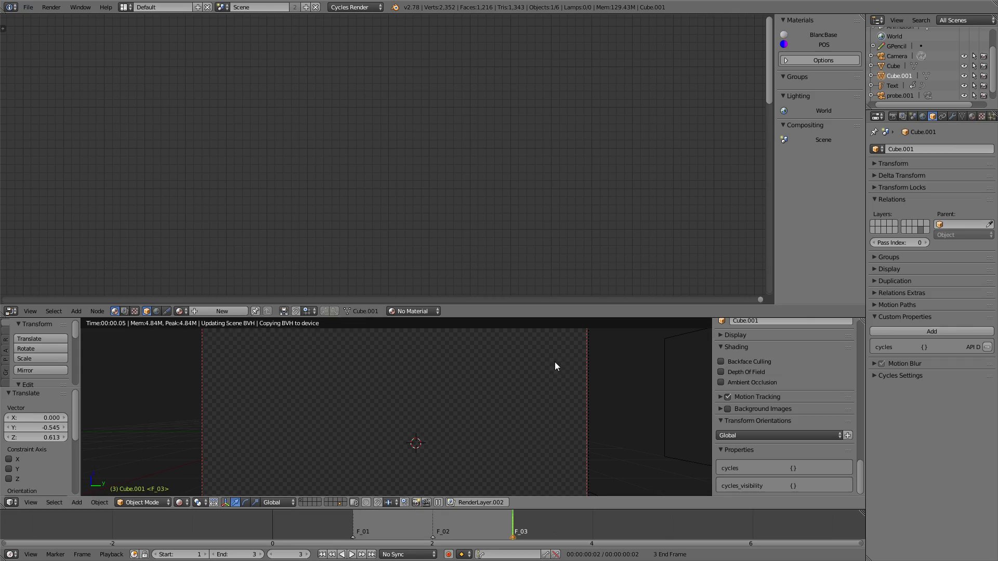
scroll(393, 438, "up", 4)
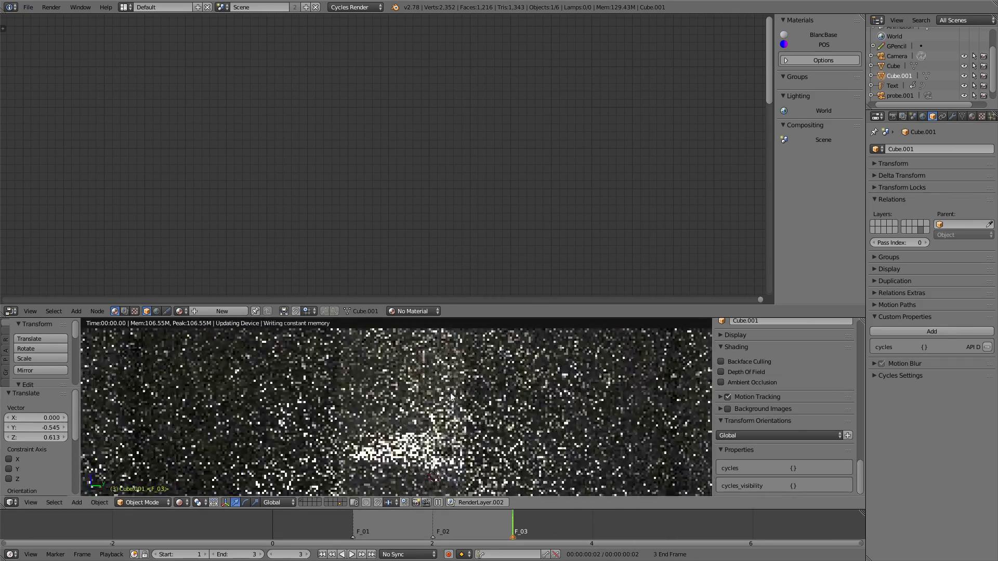
middle_click_drag(417, 462, 425, 418, "shift")
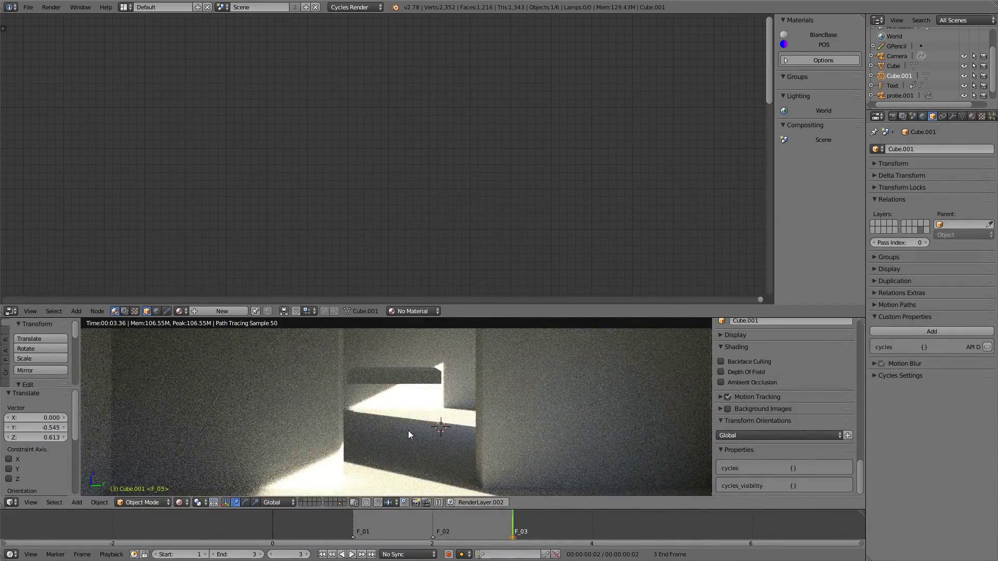
- Switch the node editor area to a 3D view and move the slab about 0.248 in X, 1.704 in Y and 0.143 in Z
key("ctrl+alt+s")
left_click(442, 172)
scroll(479, 208, "down", 1)
middle_click_drag(480, 194, 453, 245, "shift")
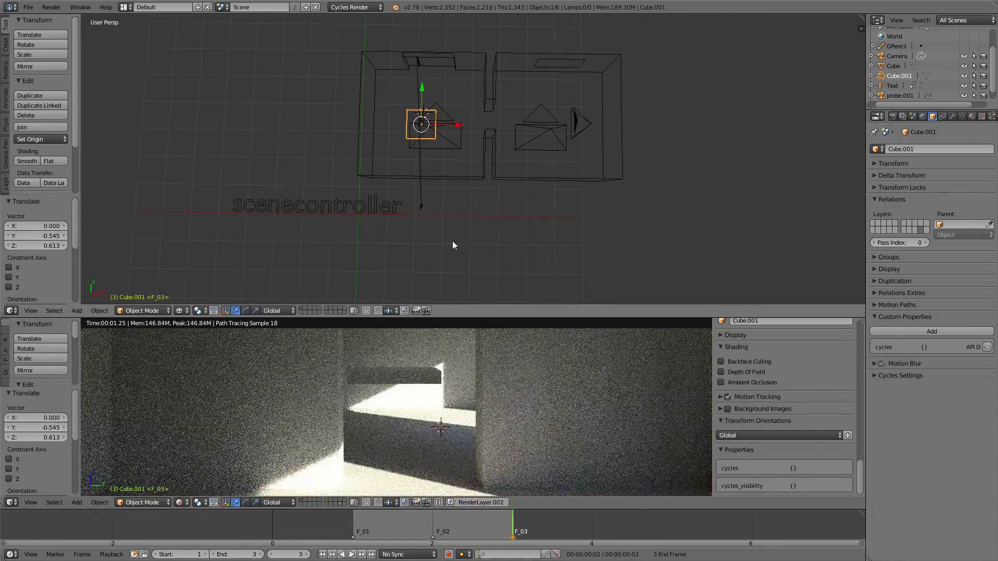
key("g")
left_click(437, 207)
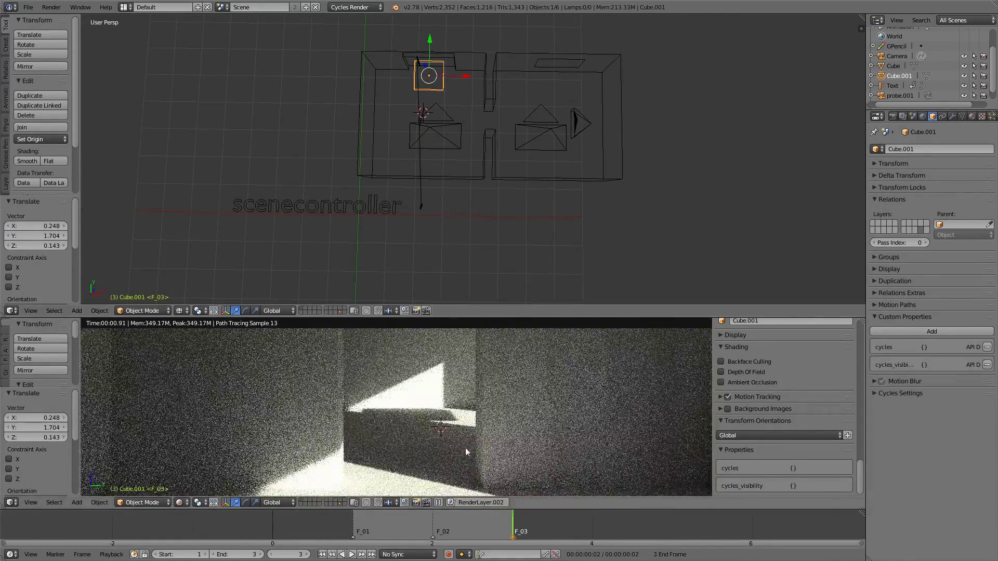
- Enlarge the slab and reposition it near the middle of the room with the two-line window opening
key("s")
left_click(562, 240)
key("g")
left_click(533, 252)
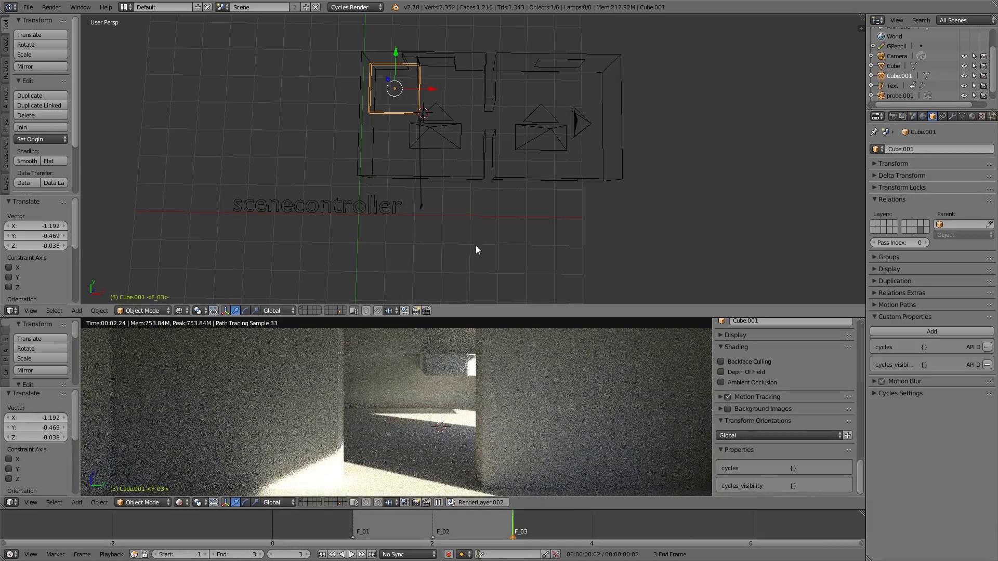
key("g")
left_click(501, 272)
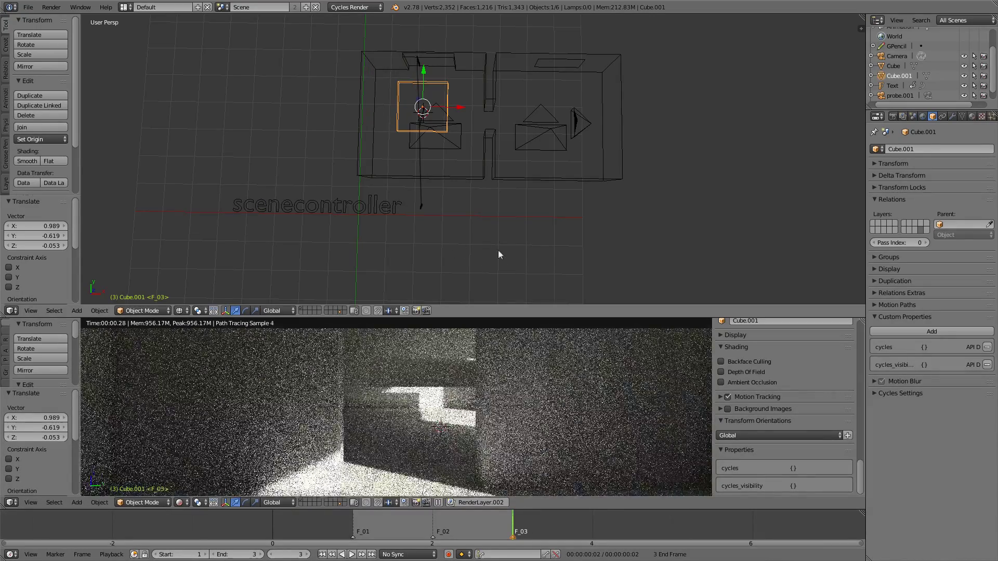
- Lower the slab about 0.202 in Z and shift it about -0.095 in Y from the right view, leaving it deselected
key("q")
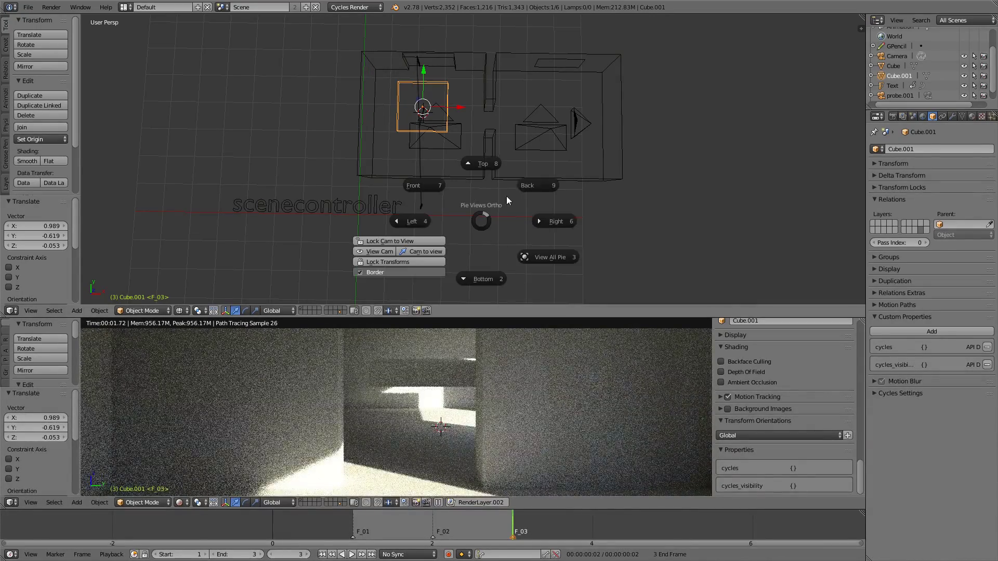
left_click(559, 221)
key("g")
left_click(457, 147)
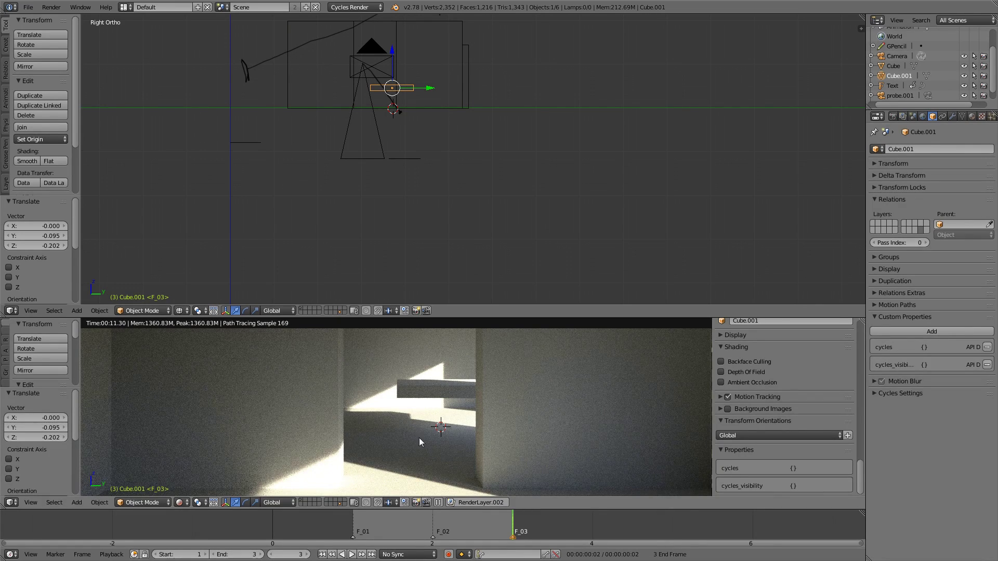
key("a")
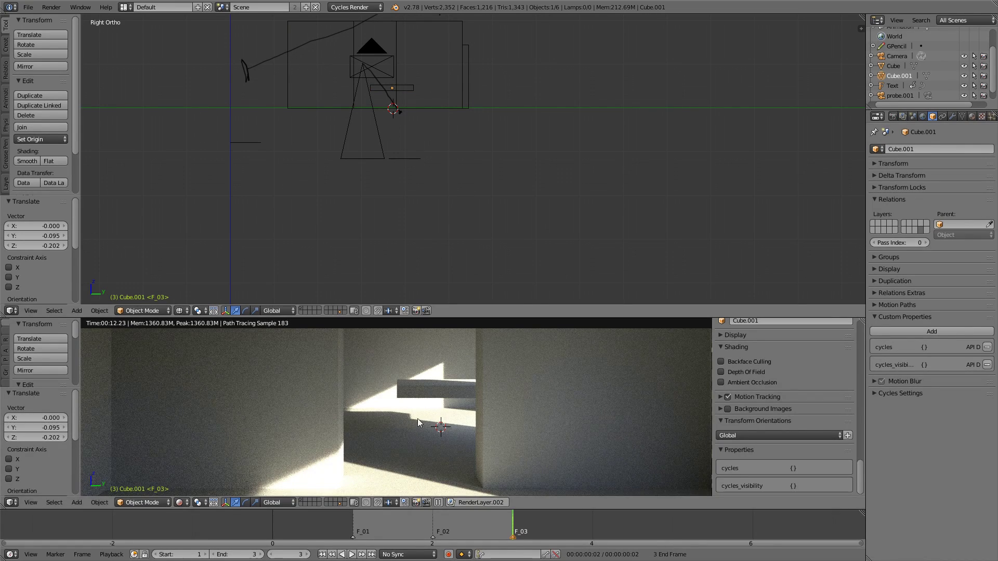
left_click(390, 419)
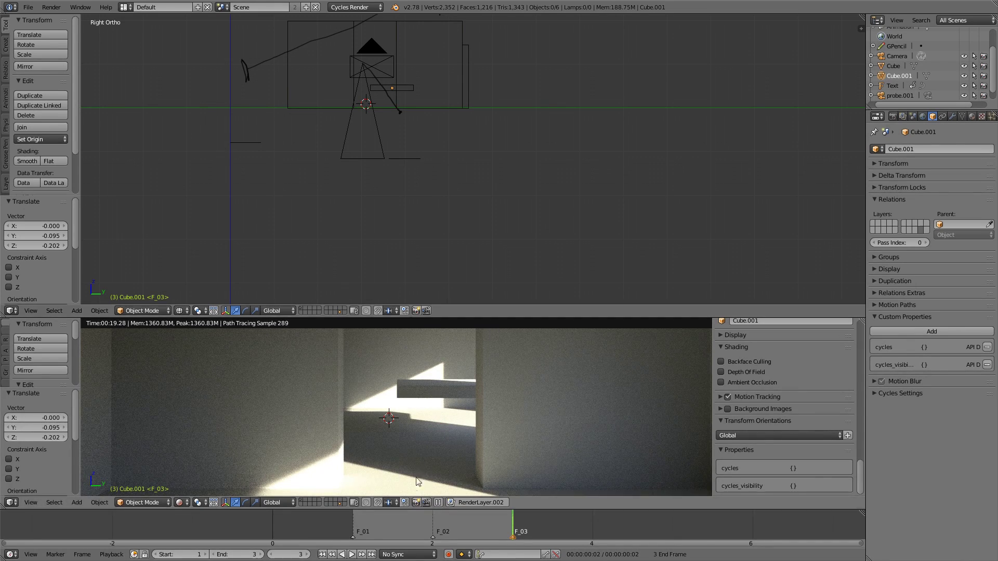
- Select the slab and assign it the existing BlancBase material
right_click(453, 387)
left_click(971, 116)
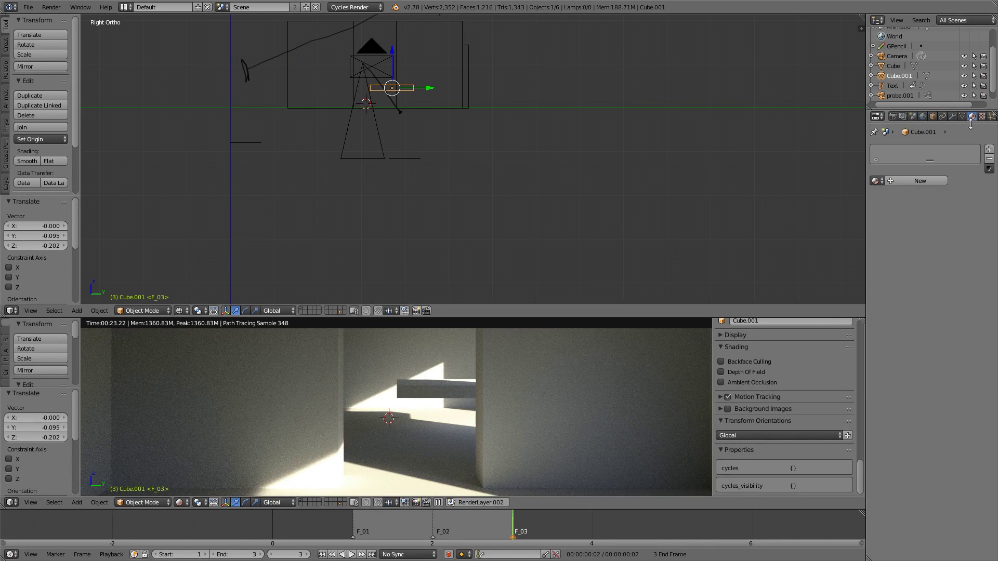
left_click(877, 181)
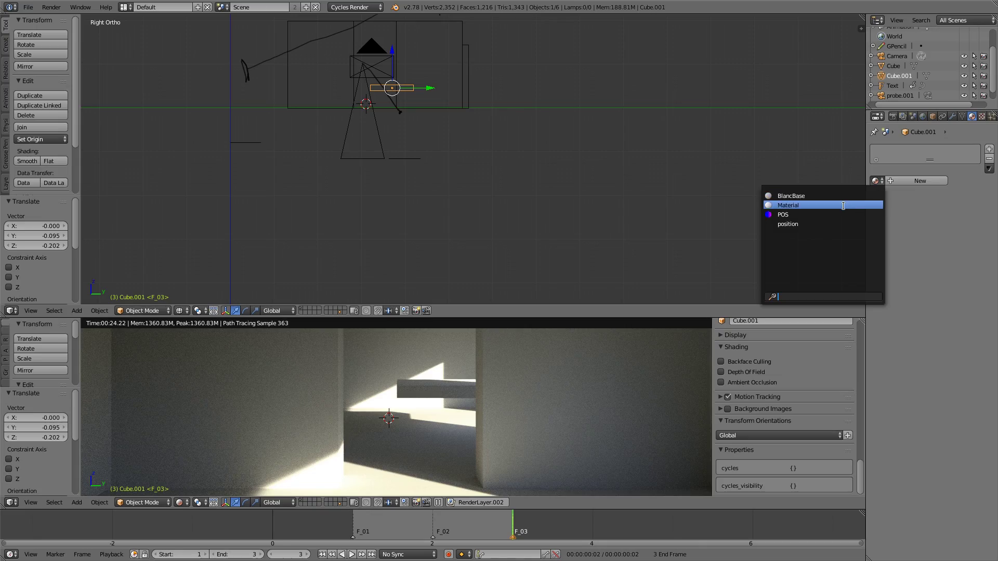
left_click(790, 204)
- Return the 3D view area to the node editor and link the driven Value node to the second Minimum node
left_click(465, 221)
middle_click_drag(446, 202, 418, 264)
left_click_drag(394, 193, 421, 191)
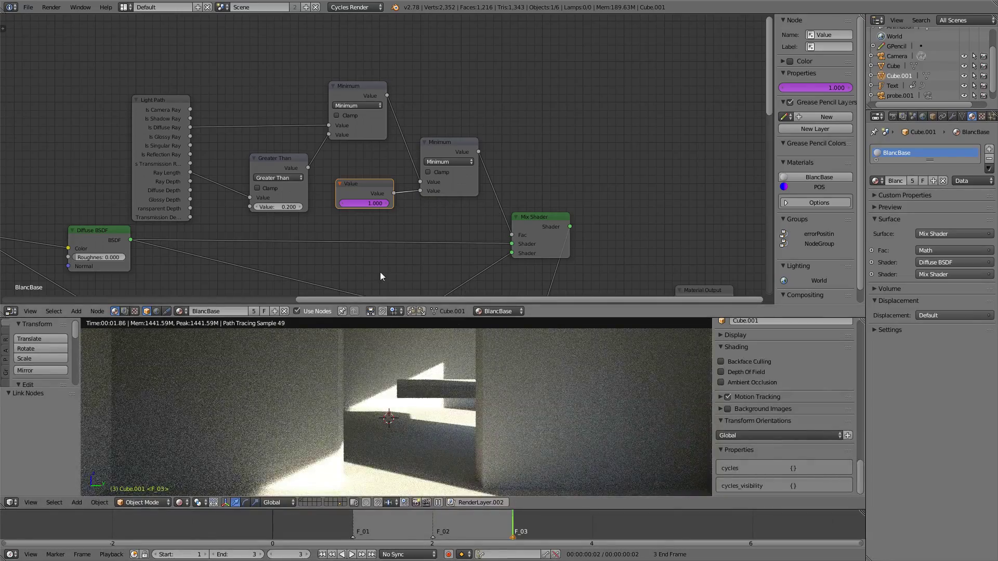
- Preview the Emission node directly through the Material Output in the rendered camera view
middle_click_drag(81, 150, 379, 150)
middle_click_drag(611, 209, 310, 107)
mouse_move(427, 437)
middle_mouse_down()
mouse_move(429, 411)
mouse_move(413, 425)
middle_mouse_up()
scroll(413, 424, "down", 2)
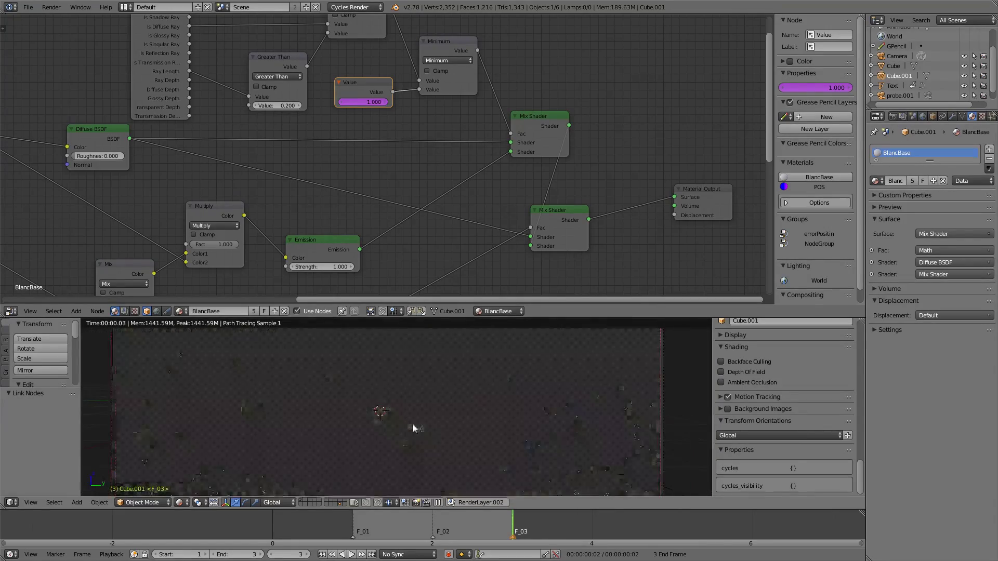
left_click(332, 251, "ctrl+shift")
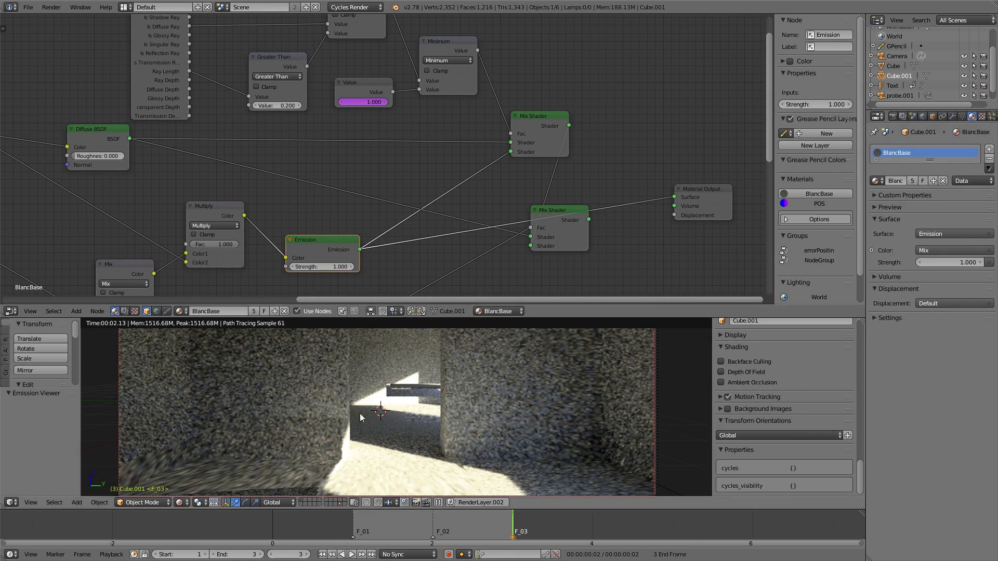
middle_click_drag(254, 243, 322, 176)
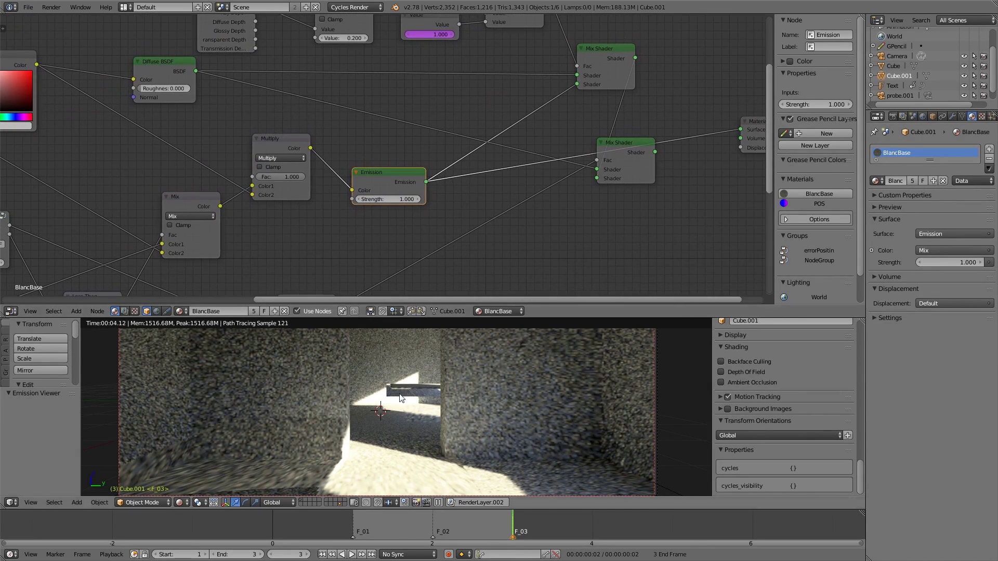
- Move the slab horizontally about -0.293 in X and 0.42 in Y, keeping its height locked
mouse_move(391, 419)
middle_mouse_down()
mouse_move(435, 406)
mouse_move(423, 405)
mouse_move(439, 423)
mouse_move(439, 404)
mouse_move(357, 404)
mouse_move(324, 416)
mouse_move(451, 429)
mouse_move(451, 453)
mouse_move(447, 438)
middle_mouse_up()
key("g")
key("shift+z")
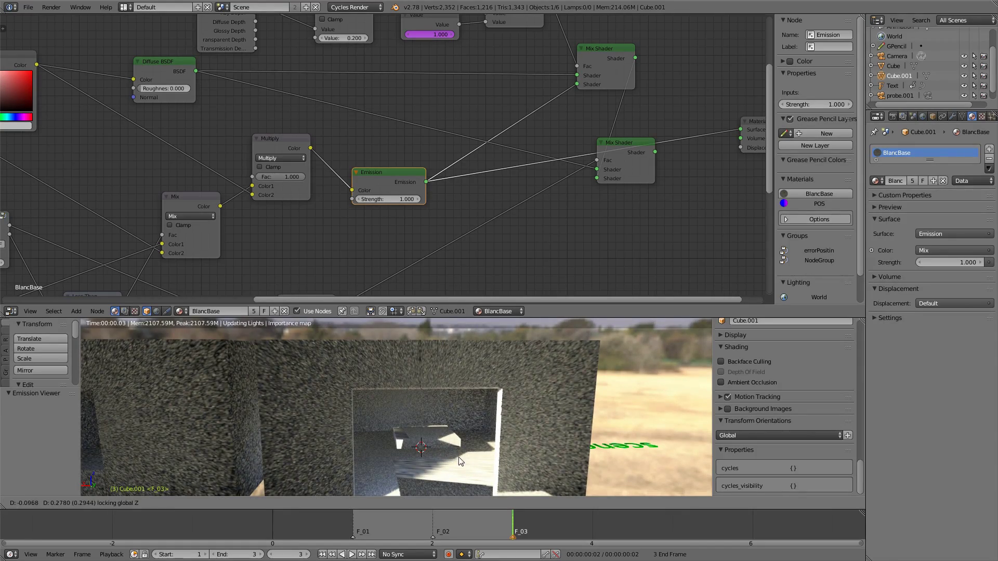
left_click(465, 461)
mouse_move(464, 461)
middle_mouse_down()
mouse_move(472, 429)
mouse_move(505, 448)
mouse_move(441, 465)
mouse_move(483, 451)
mouse_move(449, 479)
middle_mouse_up()
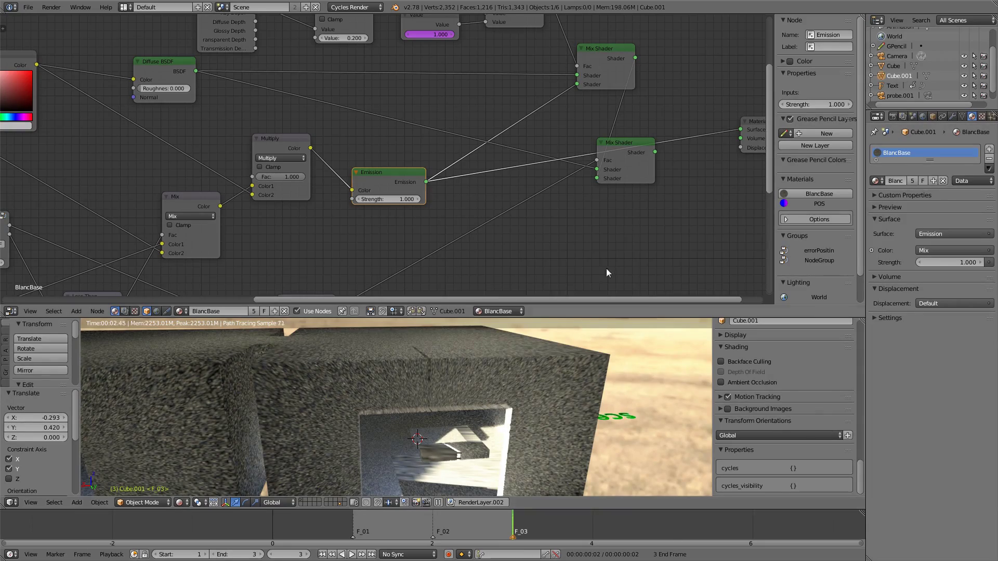
- Reconnect the final Mix Shader to the Material Output and undo the preview of the other Mix Shader
left_click(634, 165, "ctrl+shift")
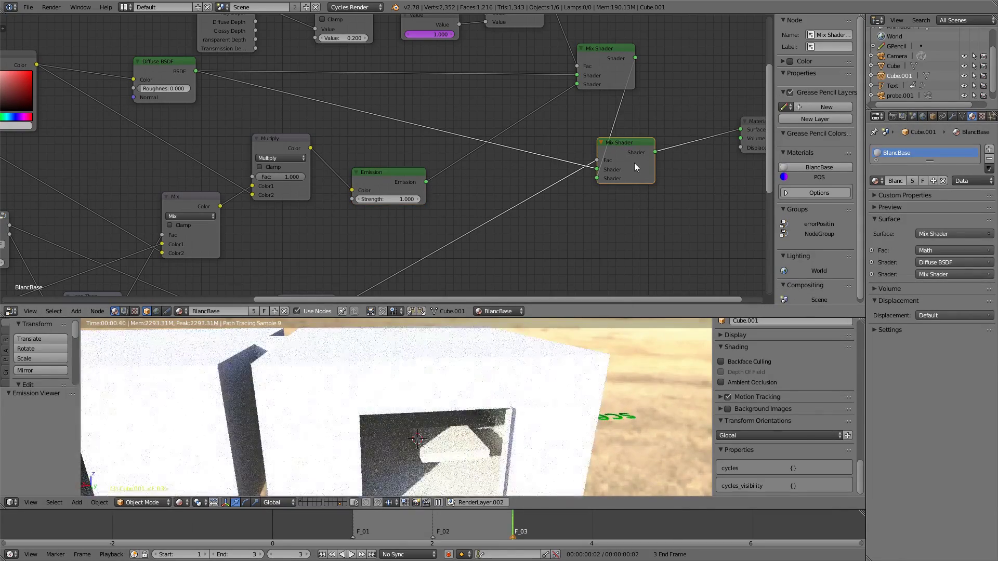
left_click(600, 60, "ctrl+shift")
key("ctrl+z")
middle_click_drag(536, 252, 527, 201)
- Return the 3D viewport to the camera view and display it in wireframe shading
key("q")
left_click(335, 390)
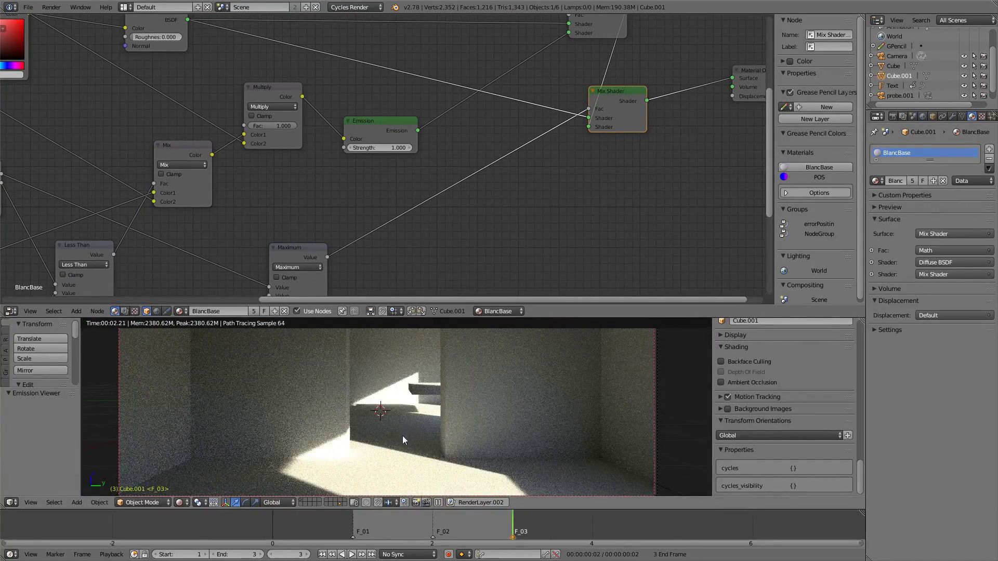
key("z")
left_click(531, 425)
- Review the scene's render settings, including the sampling, output and dimensions
left_click(892, 117)
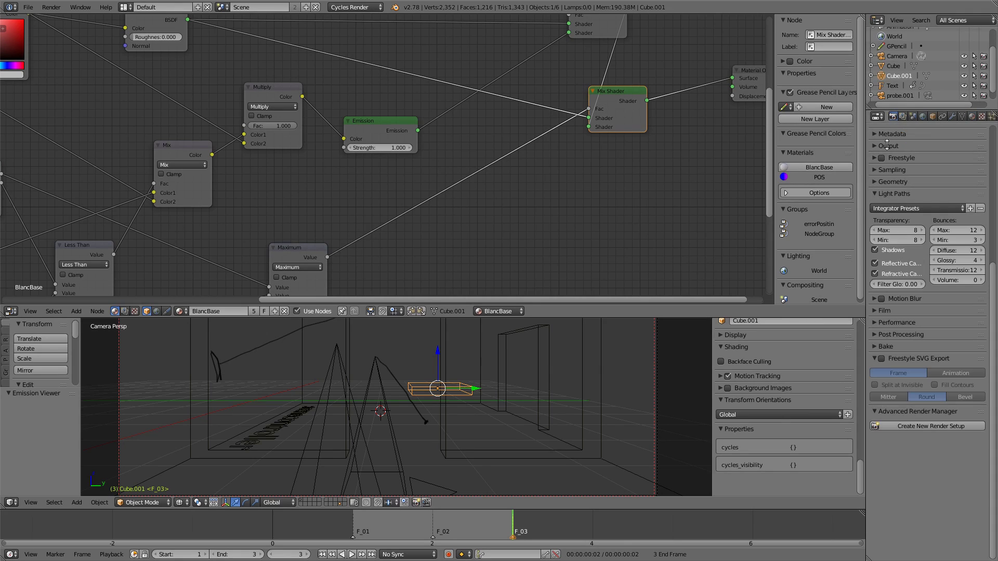
left_click(874, 170)
left_click(874, 170)
left_click(880, 146)
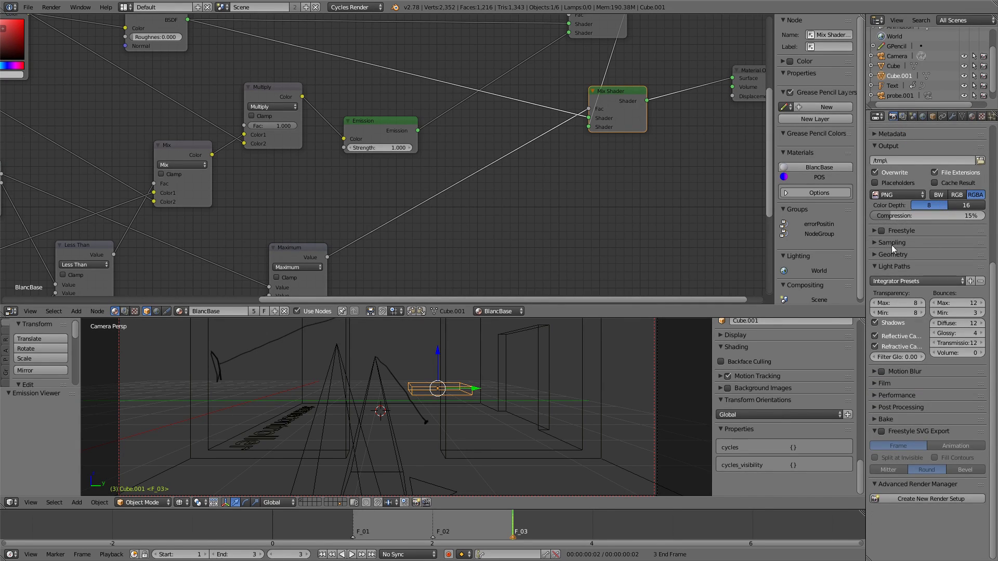
left_click(874, 148)
scroll(889, 234, "up", 8)
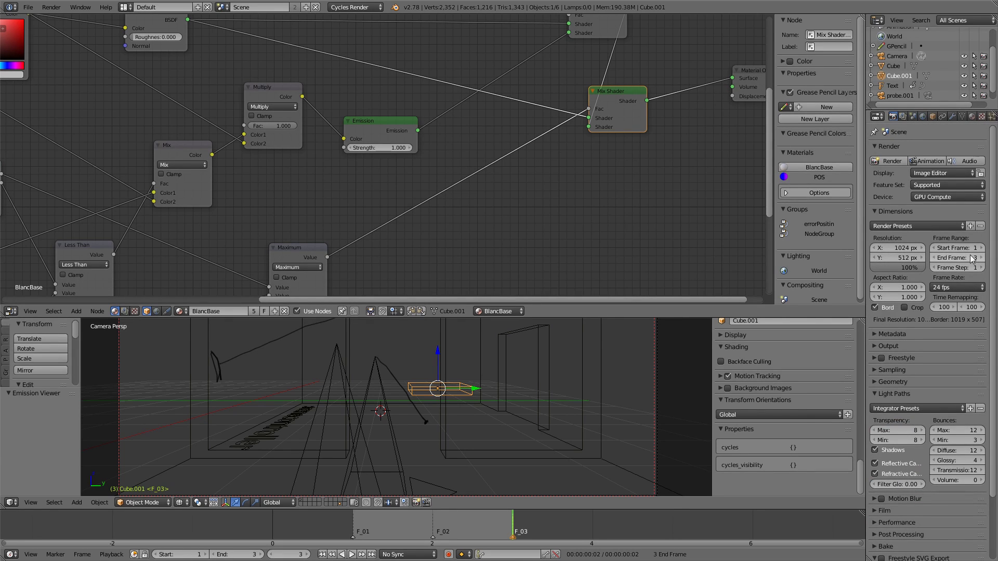
- Check the Bake, Postion and RenderLayer.002 render layers and the scene's sampling settings
left_click(902, 117)
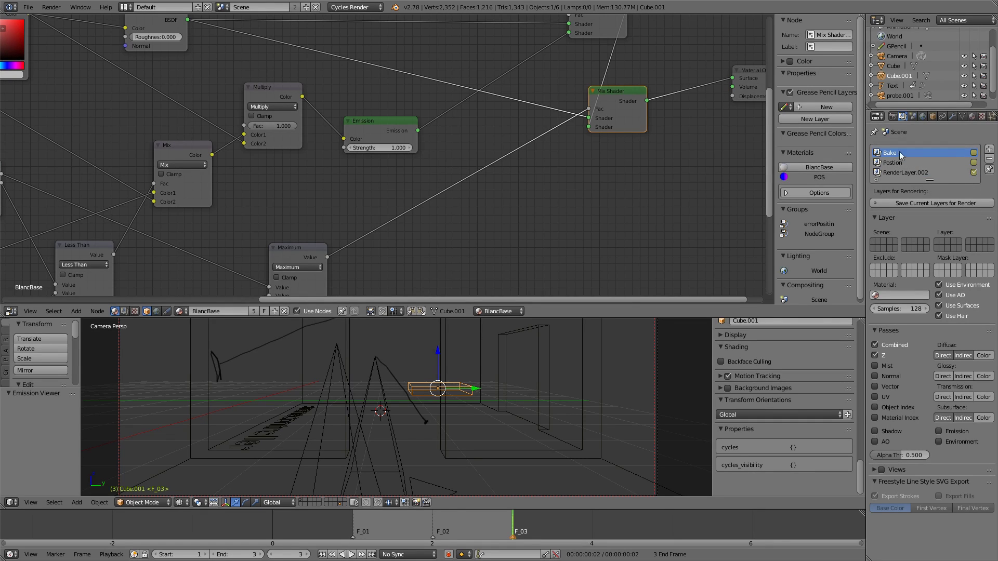
left_click(894, 162)
left_click(902, 173)
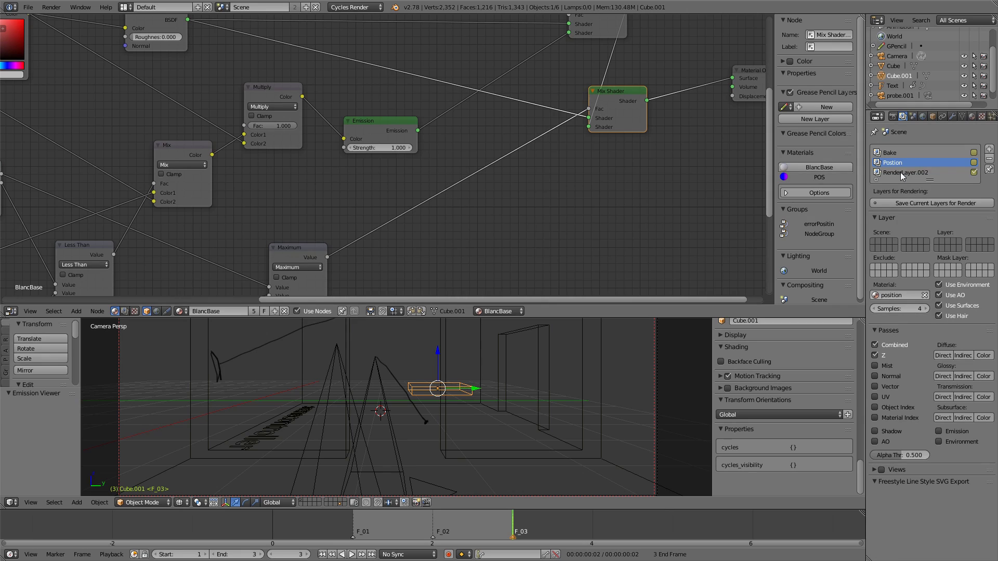
left_click(895, 116)
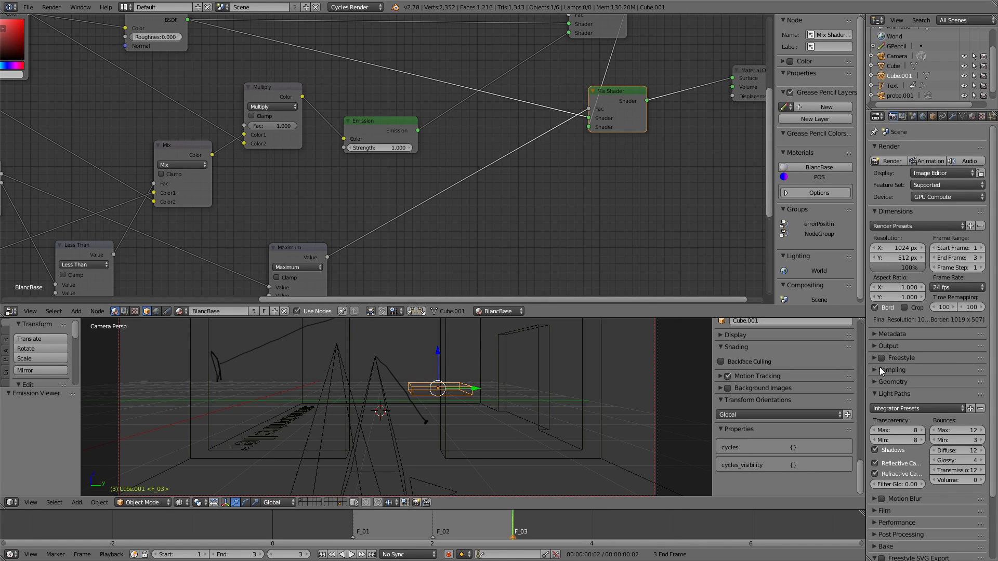
left_click(882, 369)
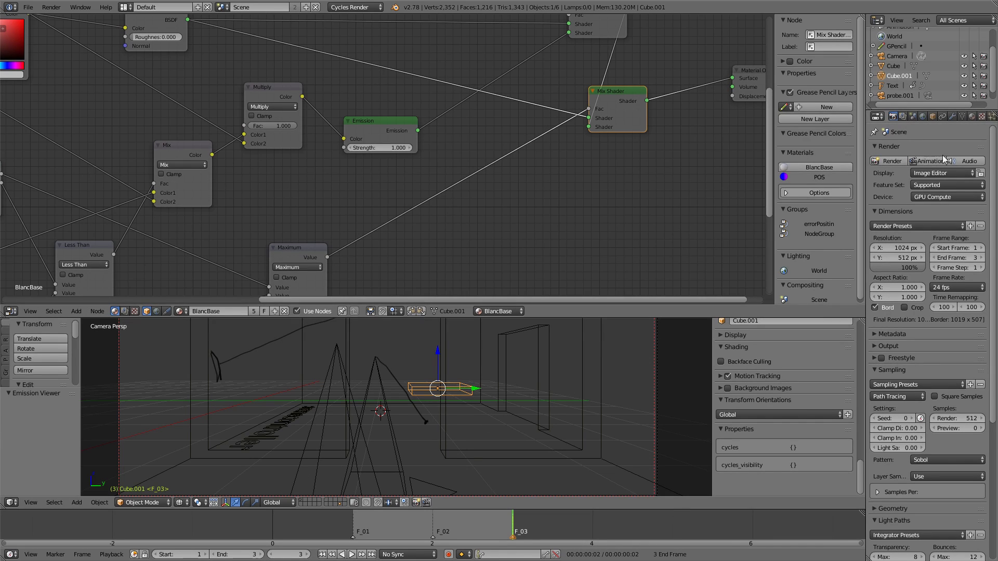
- Render frame 3 and preview the camera view in rendered shading alongside the BlancBase material nodes
left_click(927, 161)
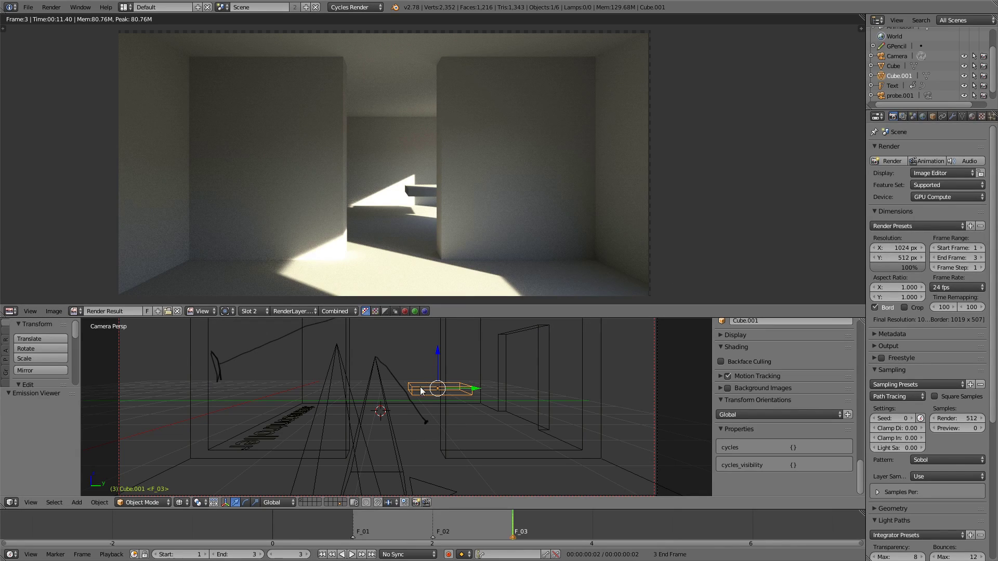
key("z")
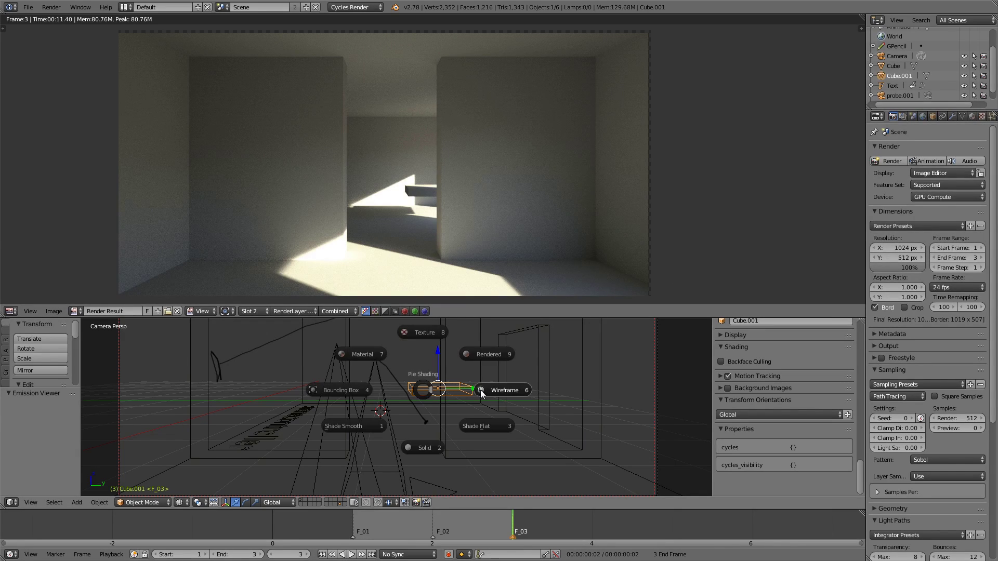
left_click(505, 355)
key("ctrl+alt+s")
left_click(482, 179)
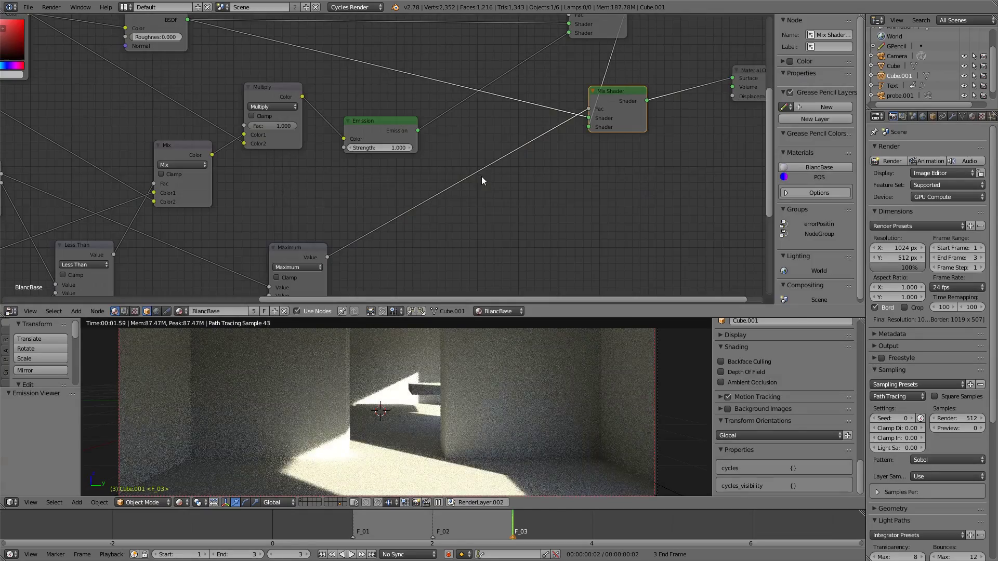
- Preview the mask output of each of the two position NodeGroup nodes in the rendered viewport, returning to the first one
middle_click_drag(455, 148, 387, 185, "ctrl")
middle_click_drag(192, 174, 295, 132)
middle_click_drag(224, 106, 353, 106)
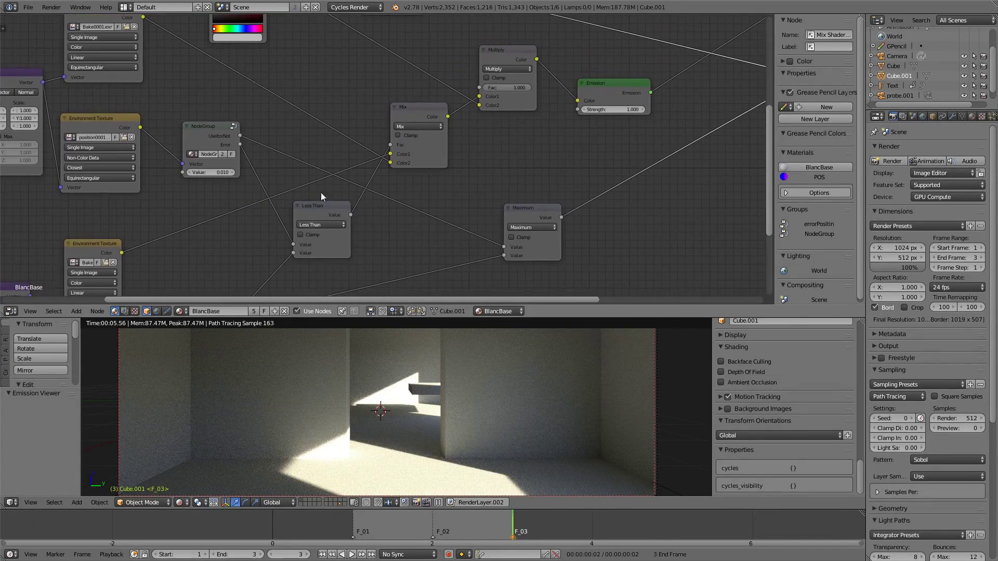
left_click(211, 134, "ctrl+shift")
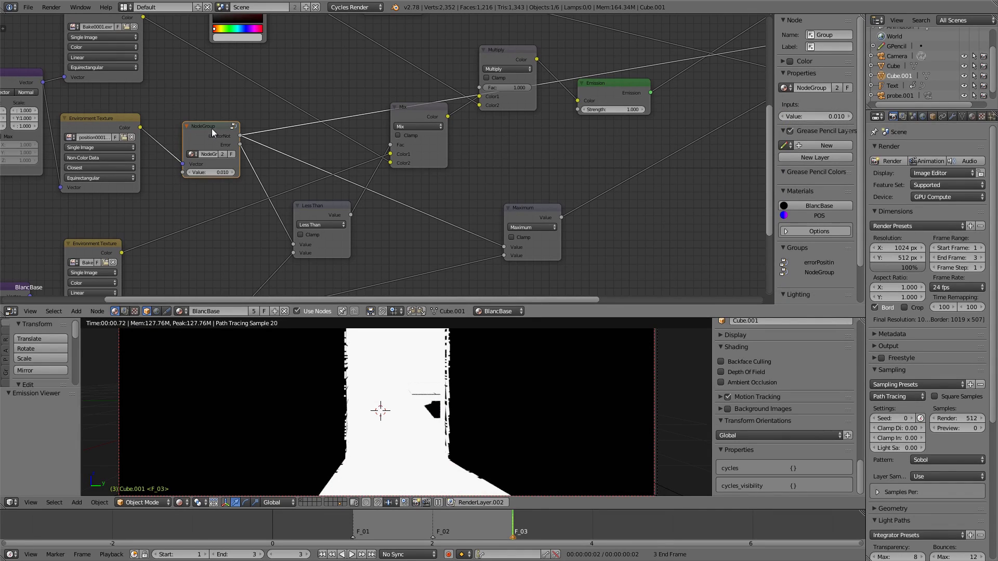
middle_click_drag(202, 138, 236, 7)
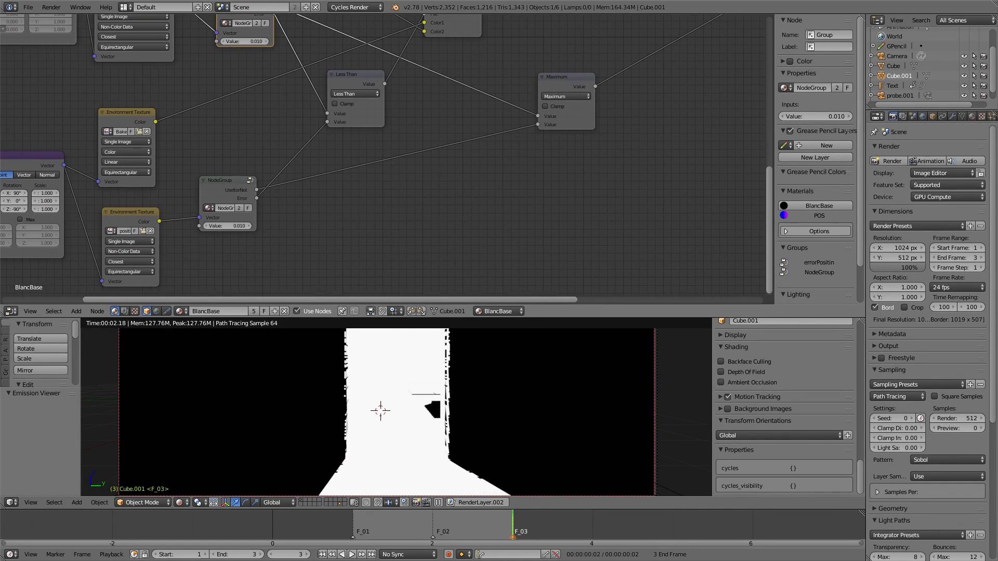
left_click(231, 188, "ctrl+shift")
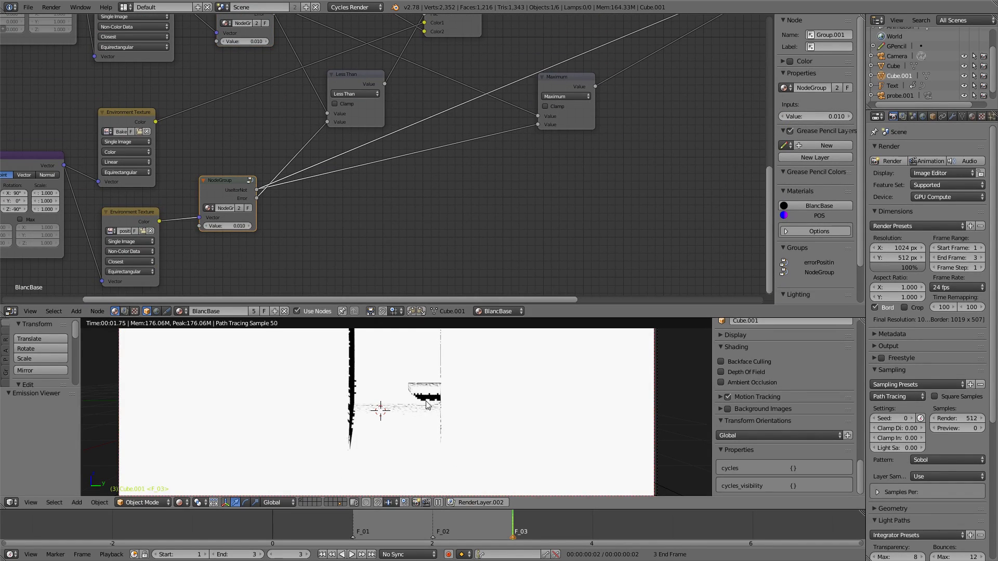
scroll(254, 114, "up", 5, "shift")
left_click(254, 117, "ctrl+shift")
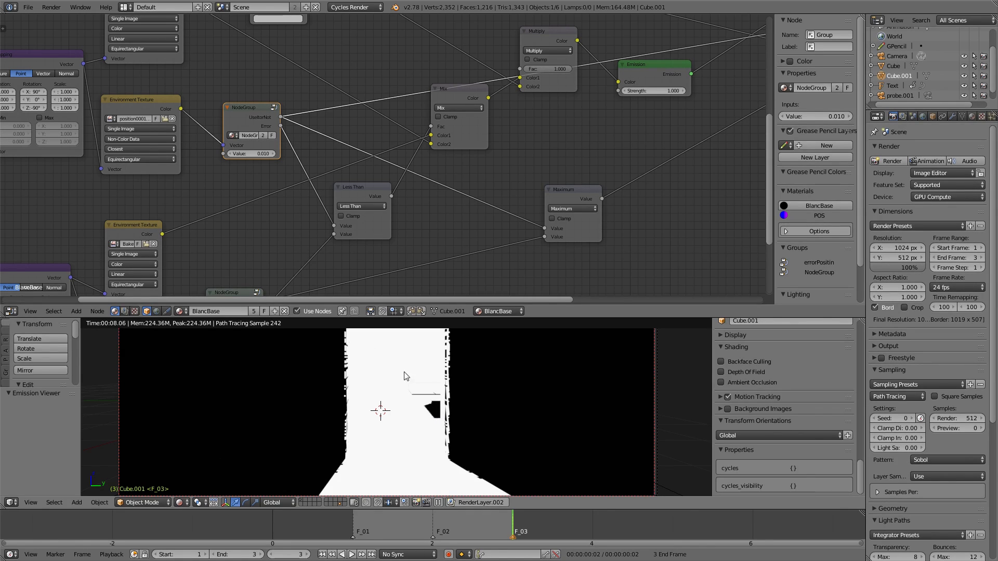
- Reconnect the final Mix Shader directly to the Material Output in place of the NodeGroup preview
middle_click_drag(696, 100, 420, 138)
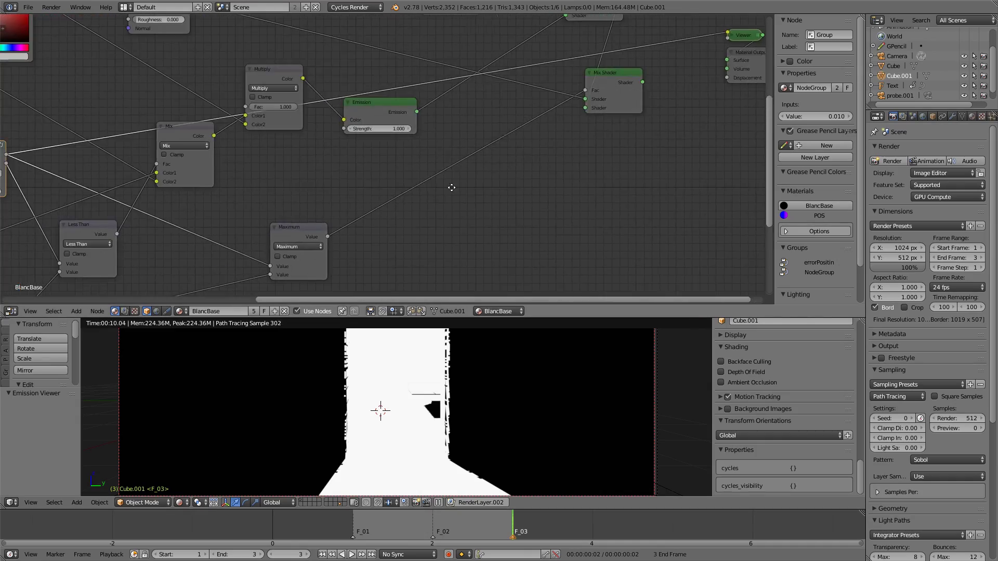
middle_click_drag(544, 118, 383, 250)
left_click(461, 211, "ctrl+shift")
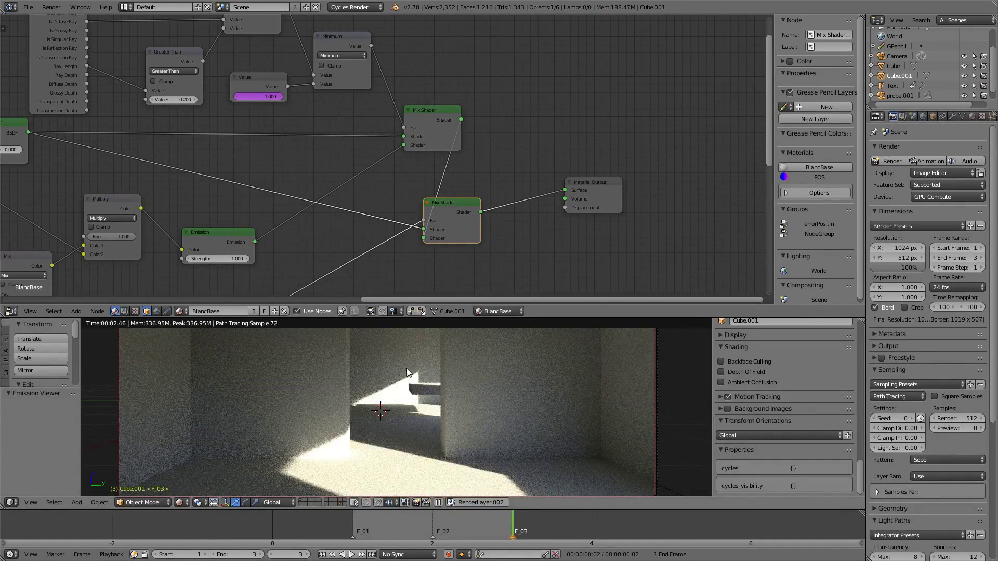
- Examine the rendered camera view at full-window size, then display it in solid shading
key("ctrl+alt+space")
scroll(464, 259, "down", 1)
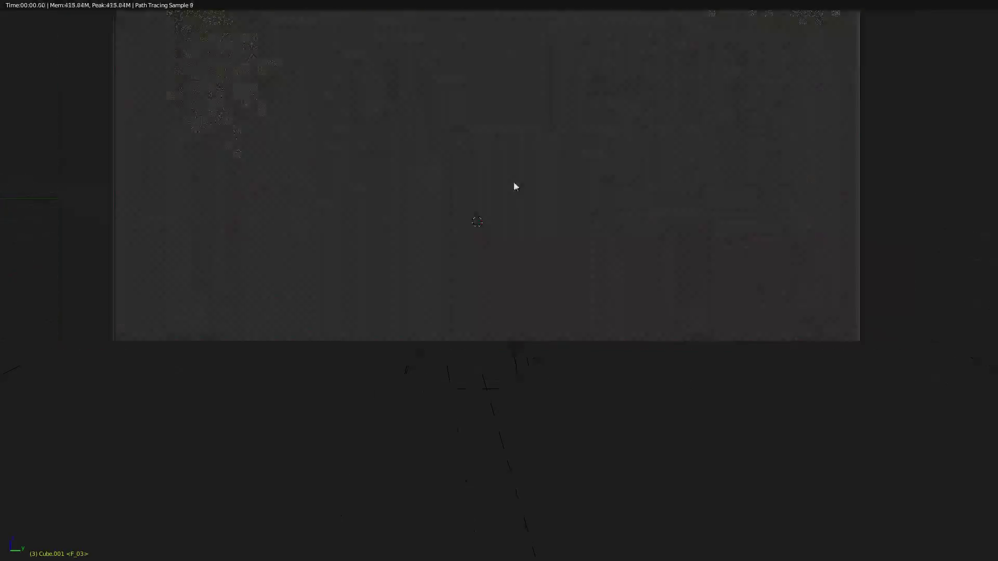
mouse_move(464, 260)
middle_mouse_down("shift")
mouse_move(451, 374)
mouse_move(477, 357)
mouse_move(478, 331)
middle_mouse_up("shift")
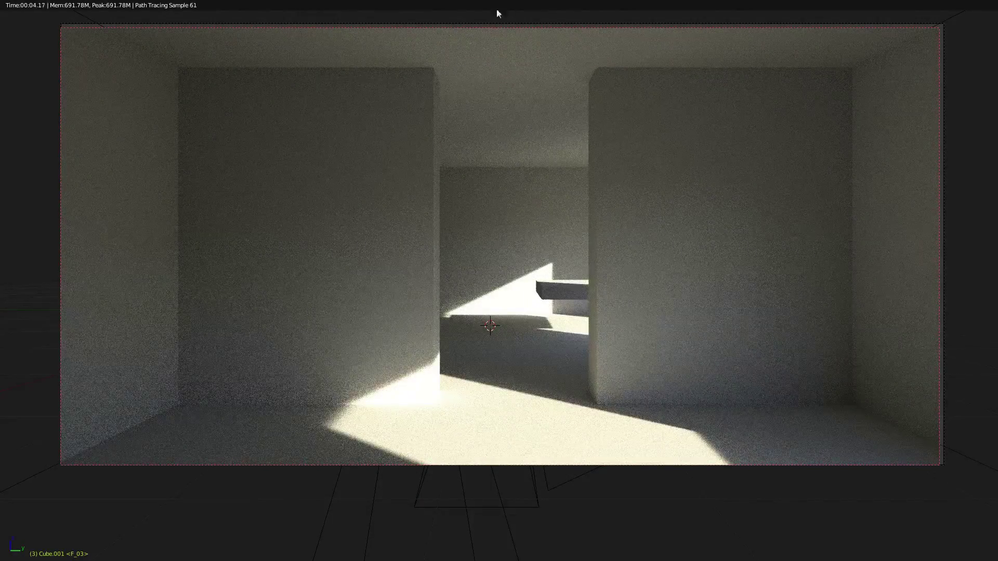
middle_click_drag(509, 192, 516, 181, "shift")
key("z")
left_click(669, 320)
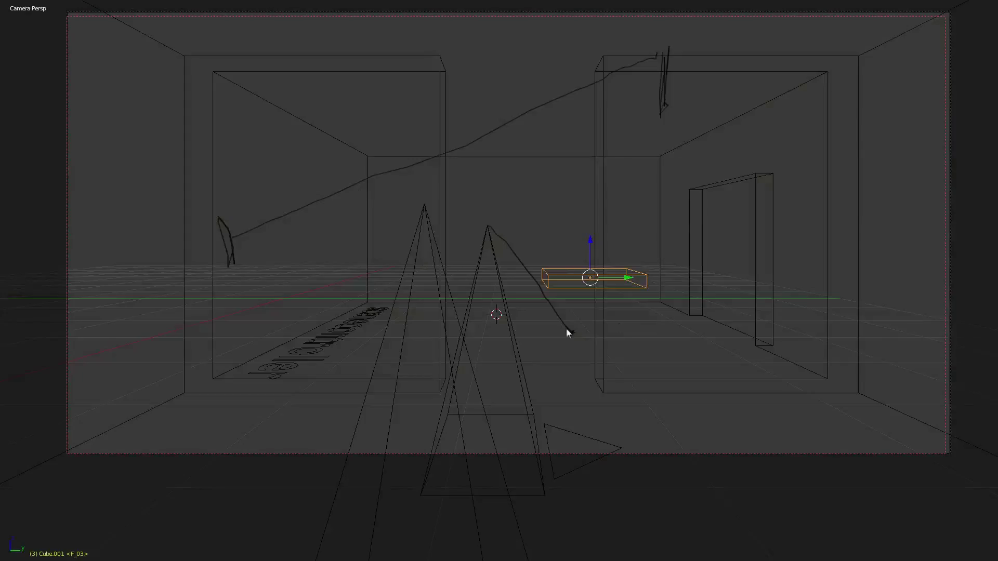
key("z")
left_click(483, 419)
- Show the RenderLayer.002 layer of the Slot 2 render result at full-window size and enlarge it
key("ctrl+alt+s")
left_click(400, 216)
left_click(293, 555)
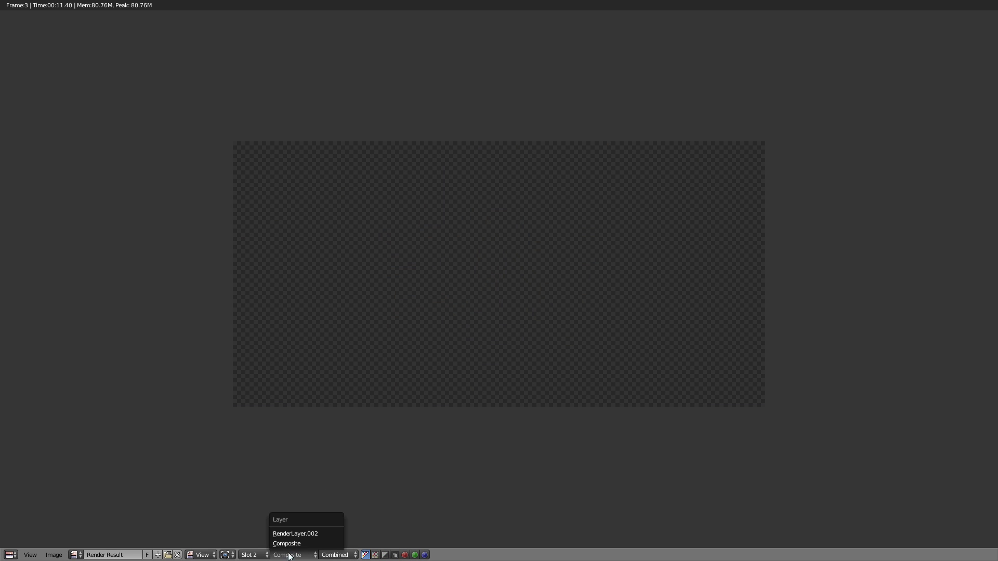
left_click(301, 531)
middle_click_drag(524, 301, 467, 332)
scroll(451, 319, "up", 3)
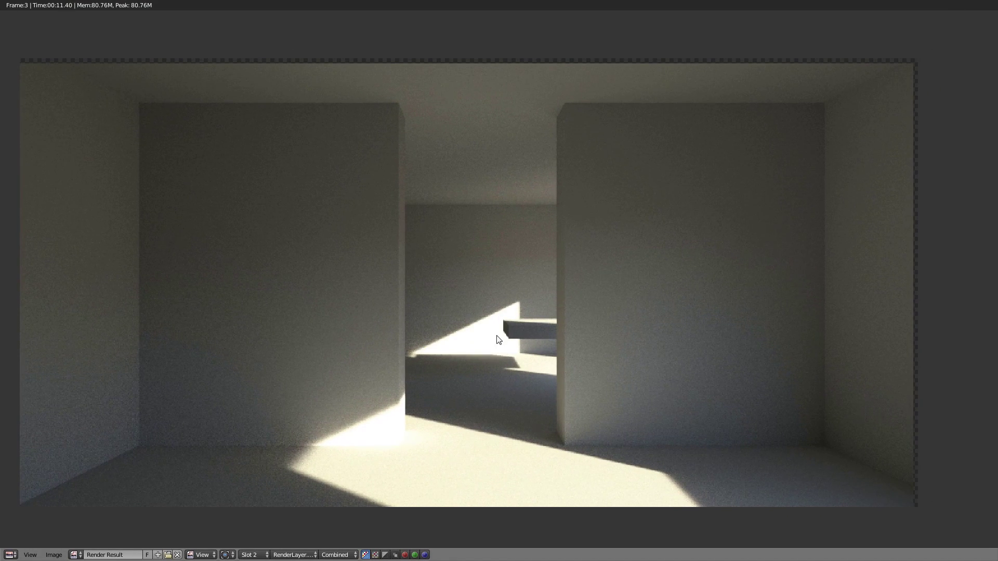
- Switch the render result to Slot 3 and select the scenecontroller text in the top 3D view
key("j")
key("ctrl+alt+s")
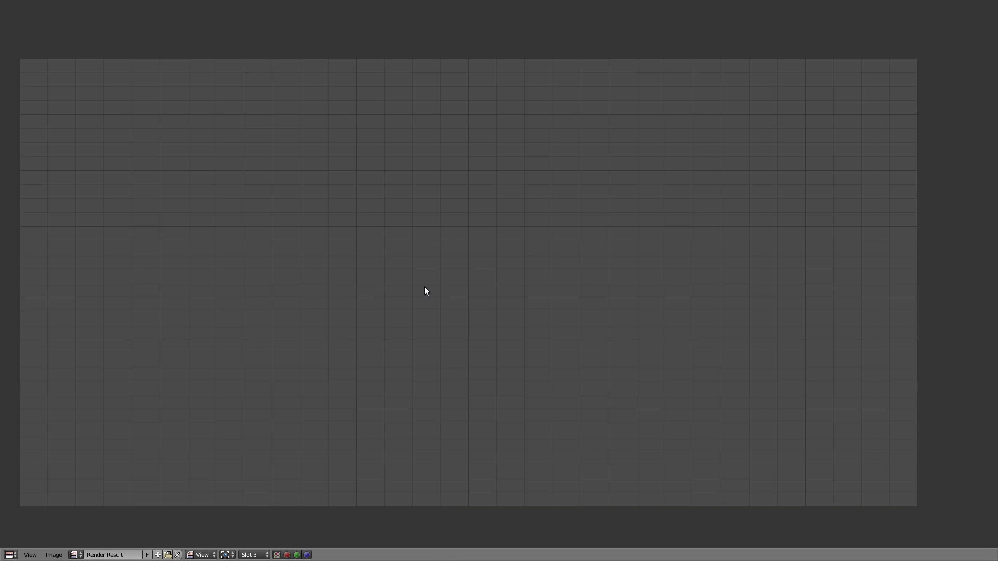
left_click(432, 161)
key("q")
left_click(528, 239)
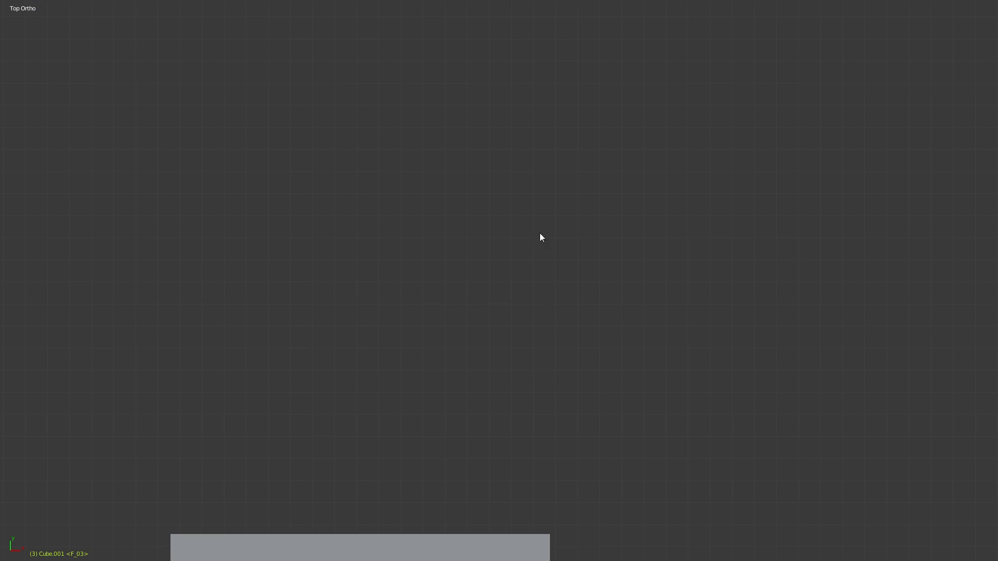
scroll(528, 402, "down", 3)
middle_click_drag(502, 442, 487, 103, "shift")
right_click(338, 332)
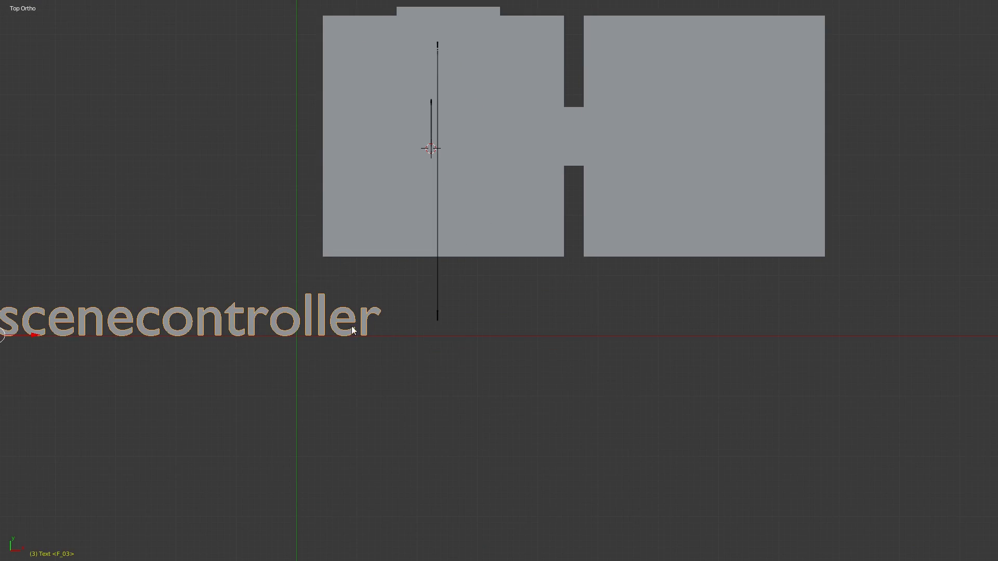
- Set the scenecontroller's UseBaking property to 0, render frame 3 into Slot 3 and inspect the result at full-window size
key("ctrl+alt+space")
scroll(759, 416, "up", 4)
left_click(789, 451)
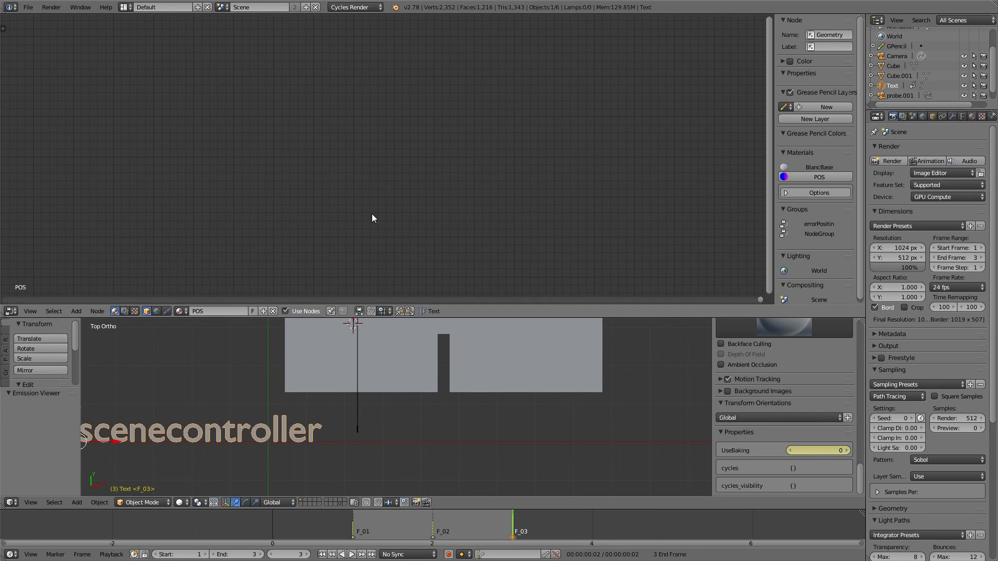
left_click_drag(405, 212, 415, 214)
key("F12")
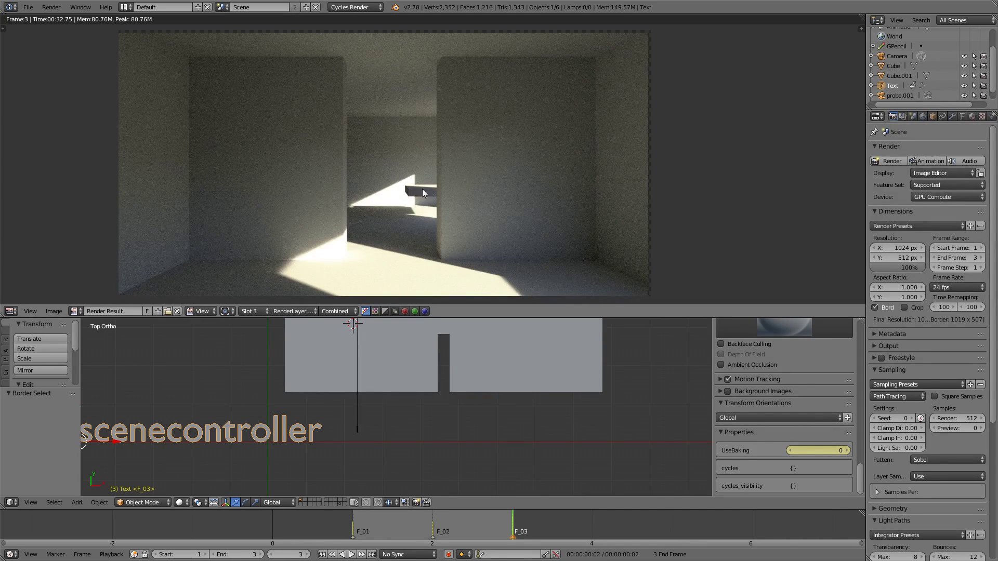
key("alt+F10")
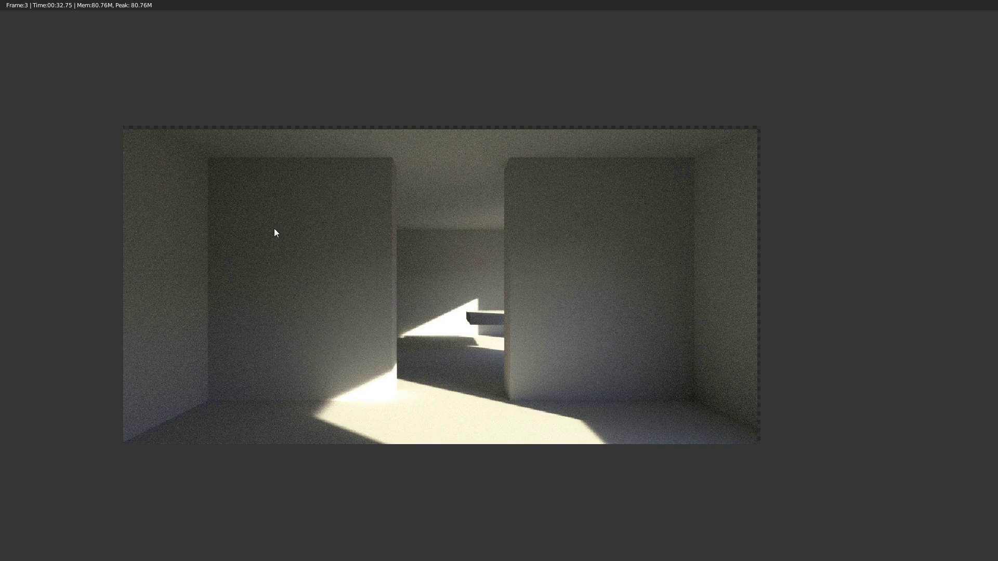
key("Escape")
- Display the larger 3D view in wireframe shading and select the room's Cube object
mouse_move(472, 307)
middle_mouse_down()
mouse_move(457, 283)
mouse_move(541, 285)
mouse_move(453, 323)
middle_mouse_up()
key("z")
left_click(557, 346)
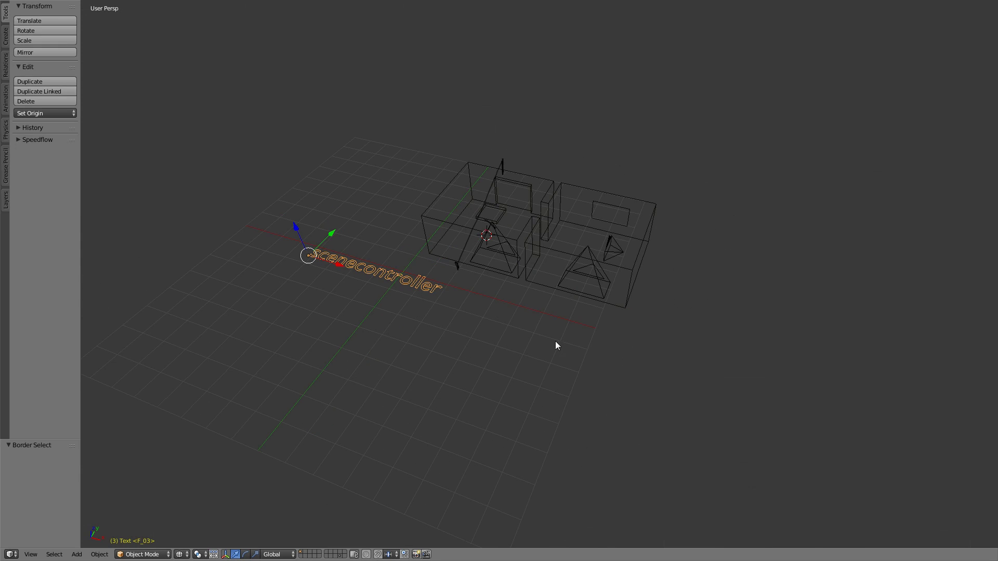
key("ctrl+alt+space")
right_click(511, 136)
key("ctrl+alt+space")
key("alt+F10")
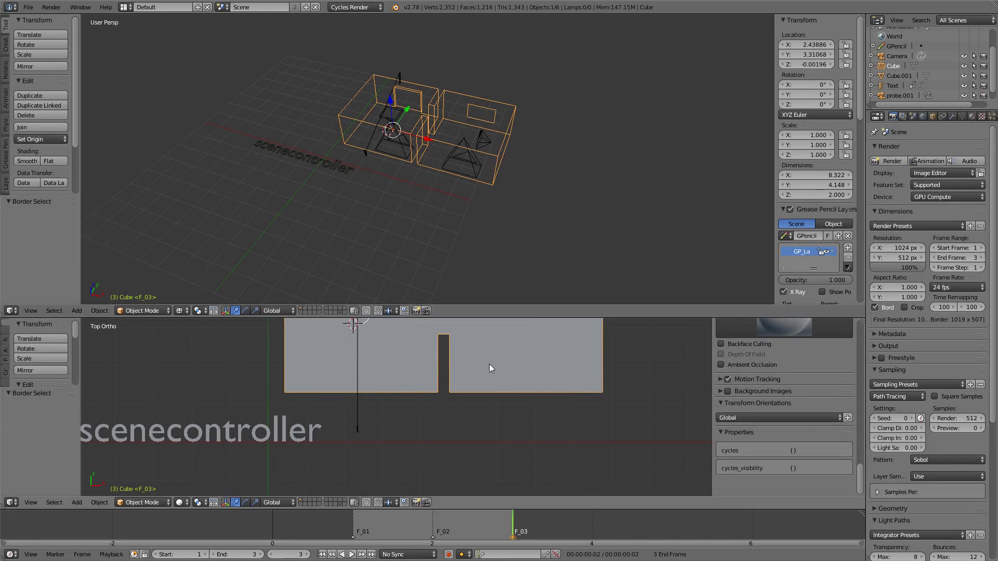
- Show the Cube's BlancBase node tree and move the final Mix Shader and Material Output away from the other nodes
key("ctrl+alt+s")
left_click(691, 58)
scroll(434, 243, "down", 18)
middle_click_drag(402, 177, 408, 208)
scroll(407, 207, "up", 6)
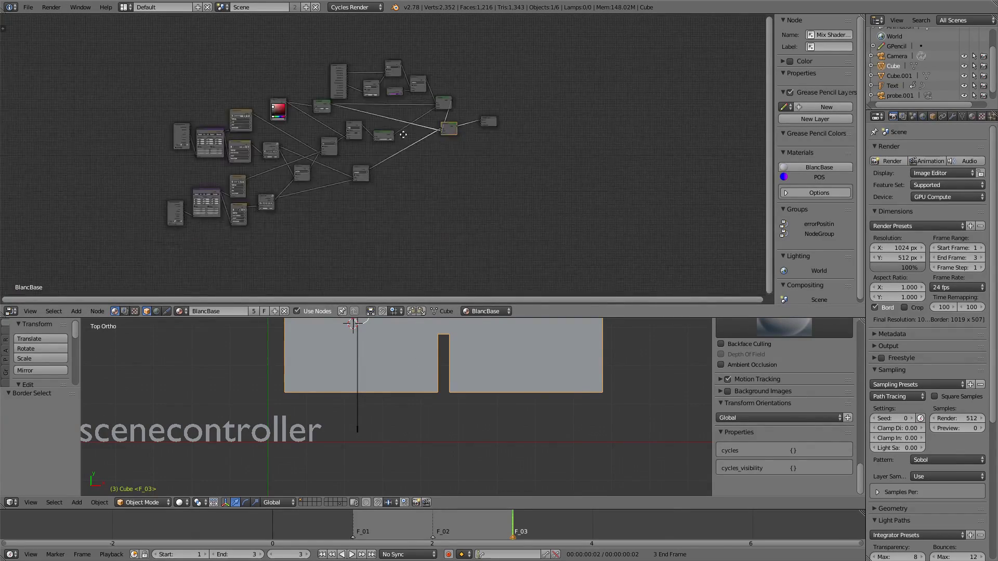
middle_click_drag(509, 243, 573, 236)
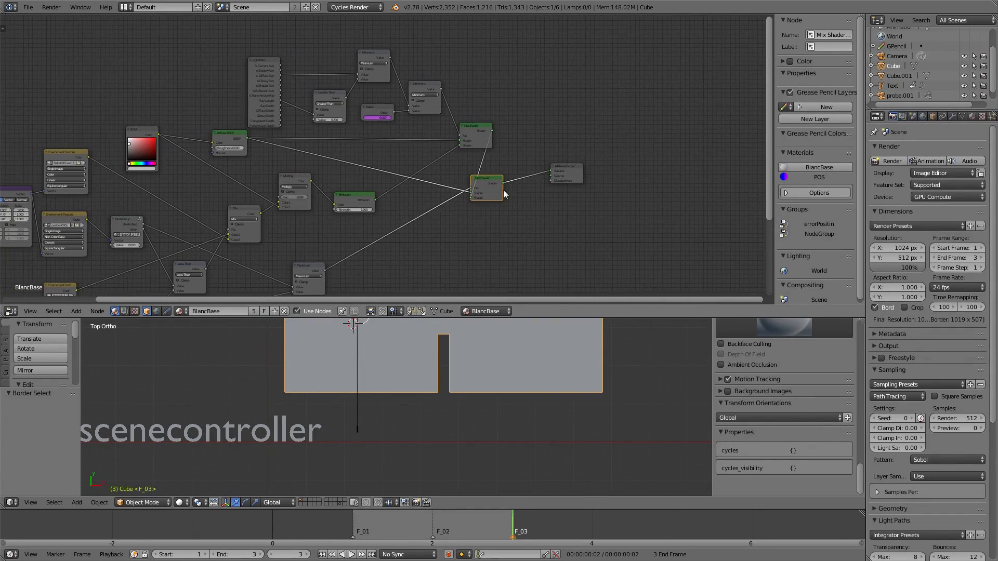
left_click_drag(494, 189, 544, 181)
middle_click_drag(395, 227, 322, 155)
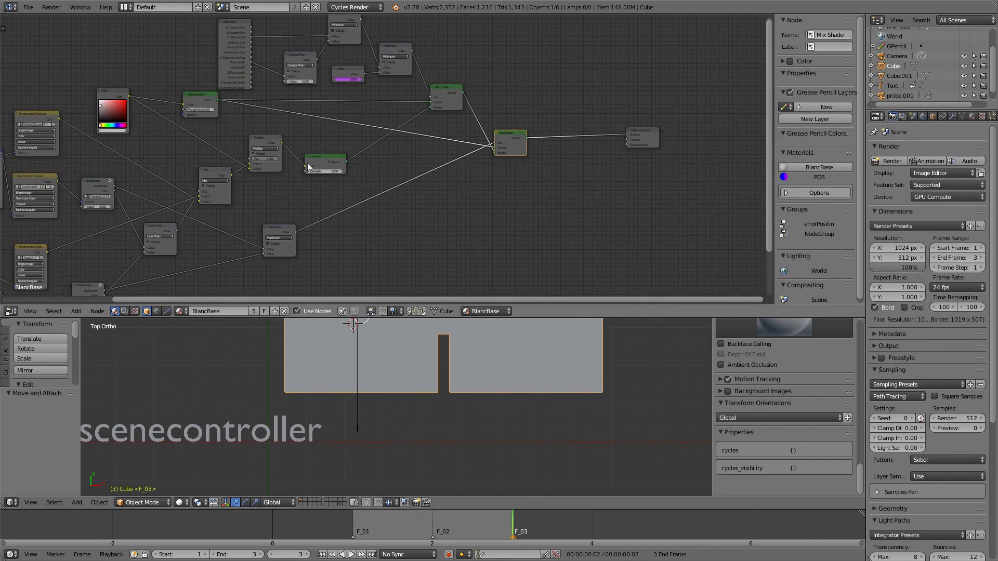
- Duplicate the final Mix Shader and insert the copy between the original and the Material Output
middle_click_drag(413, 205, 383, 248)
middle_click_drag(199, 129, 375, 136)
scroll(604, 115, "down", 6)
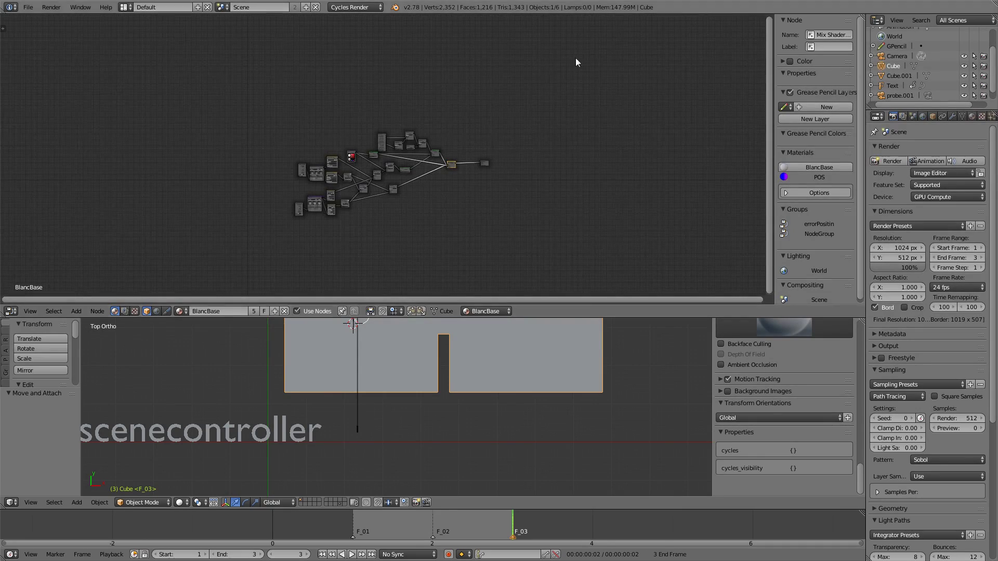
scroll(385, 170, "up", 4)
middle_click_drag(522, 190, 406, 221)
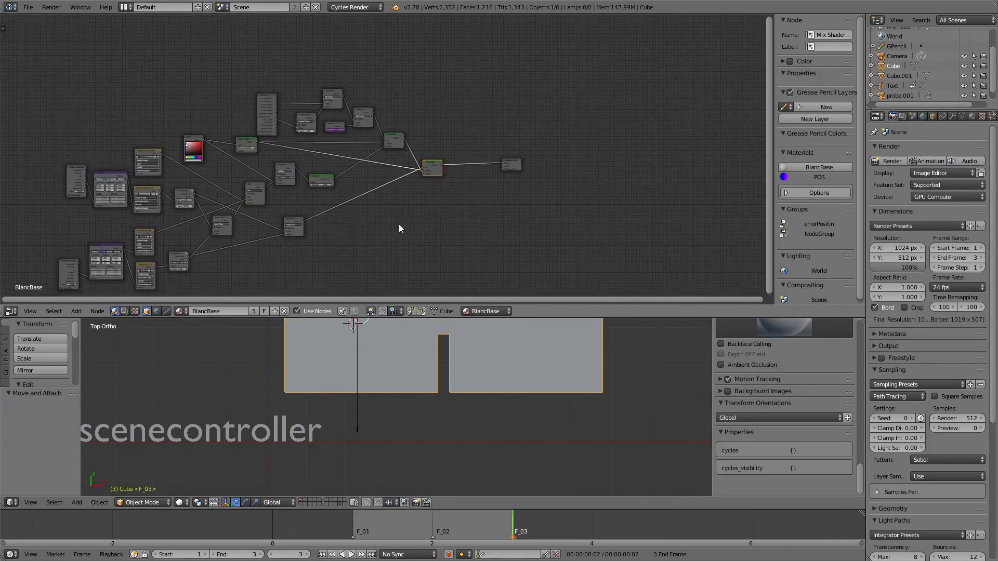
left_click_drag(560, 163, 560, 165)
scroll(558, 174, "up", 9)
middle_click_drag(606, 120, 514, 132)
left_click_drag(573, 196, 618, 200)
left_click(398, 196)
key("shift+d")
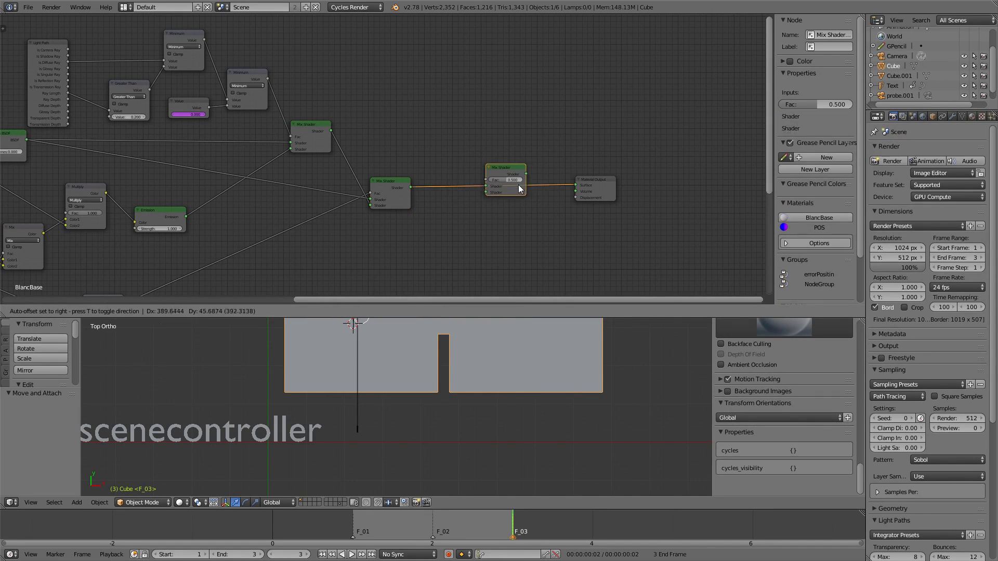
left_click(522, 184)
- Add a Glossy BSDF and connect it to the second shader input of the new Mix Shader
scroll(494, 174, "up", 3)
scroll(484, 166, "down", 5)
key("shift+a")
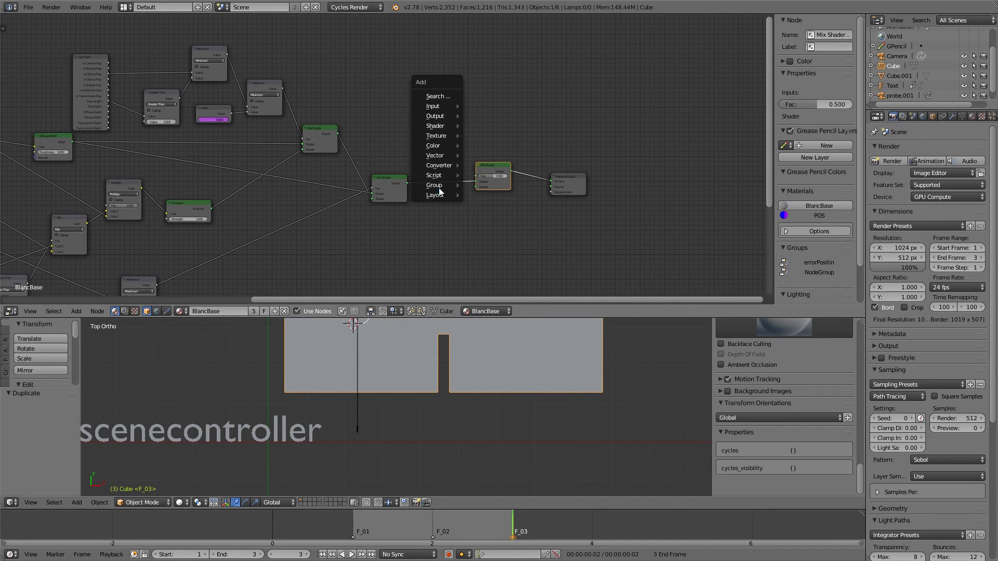
mouse_move(436, 135)
left_click(492, 188)
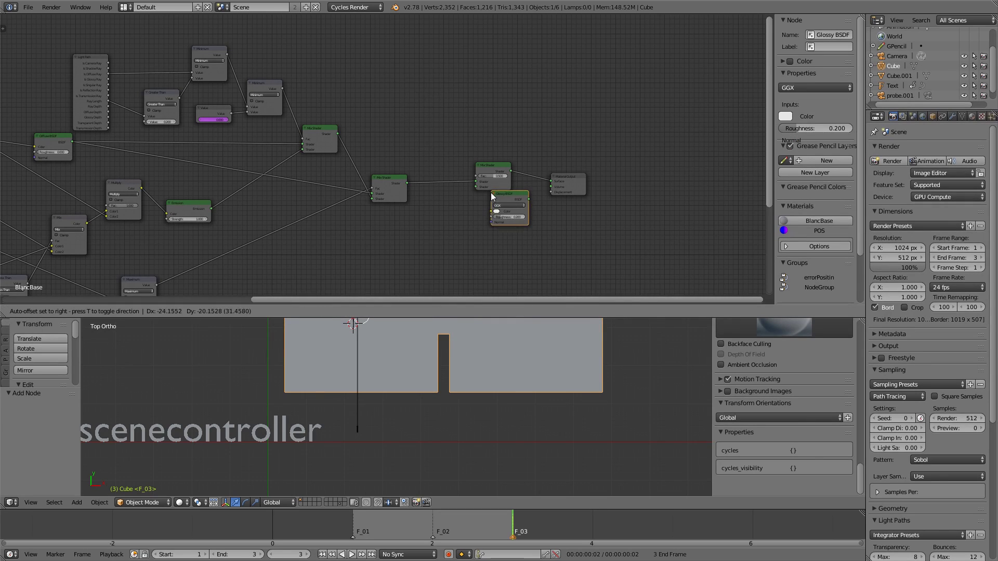
left_click(416, 221)
scroll(396, 214, "up", 5)
middle_click_drag(396, 213, 398, 167)
left_click_drag(443, 183, 519, 128)
- Add a Fresnel node with an IOR of 1.2 and connect it to the new Mix Shader's Fac input
key("shift+a")
mouse_move(515, 192)
left_click(566, 227)
left_click(436, 68)
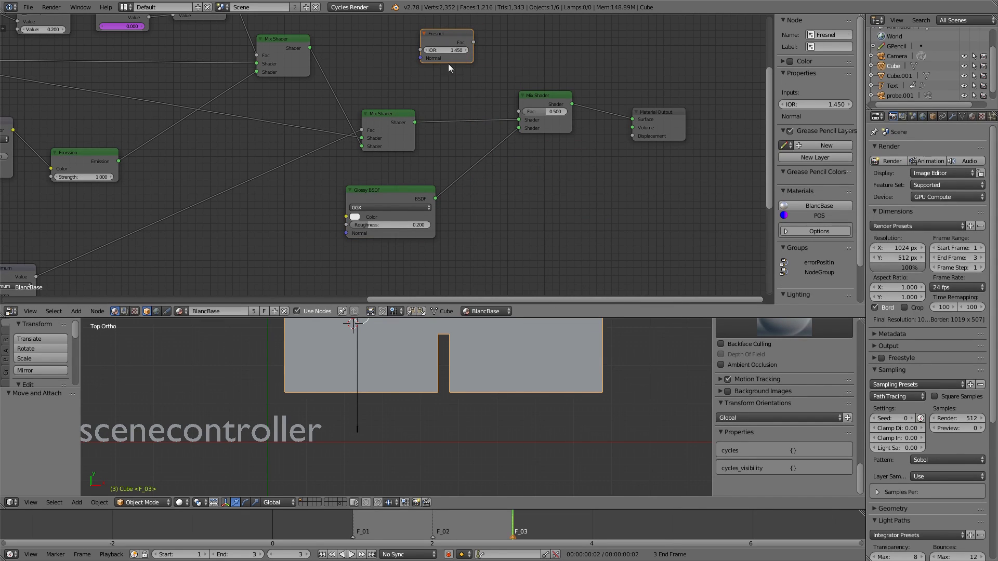
type("1.2")
key("Return")
left_click_drag(473, 42, 518, 114)
left_click_drag(473, 42, 519, 112)
- Move the Glossy BSDF closer to the new Mix Shader and preview the material in a full-window rendered camera view
left_click_drag(383, 188, 422, 184)
key("q")
left_click(360, 382)
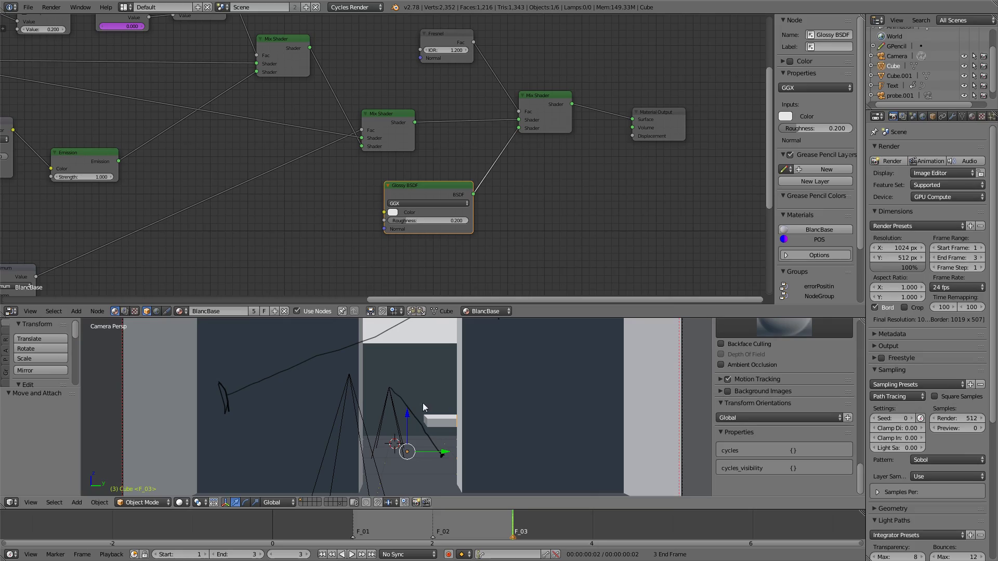
key("z")
left_click(475, 394)
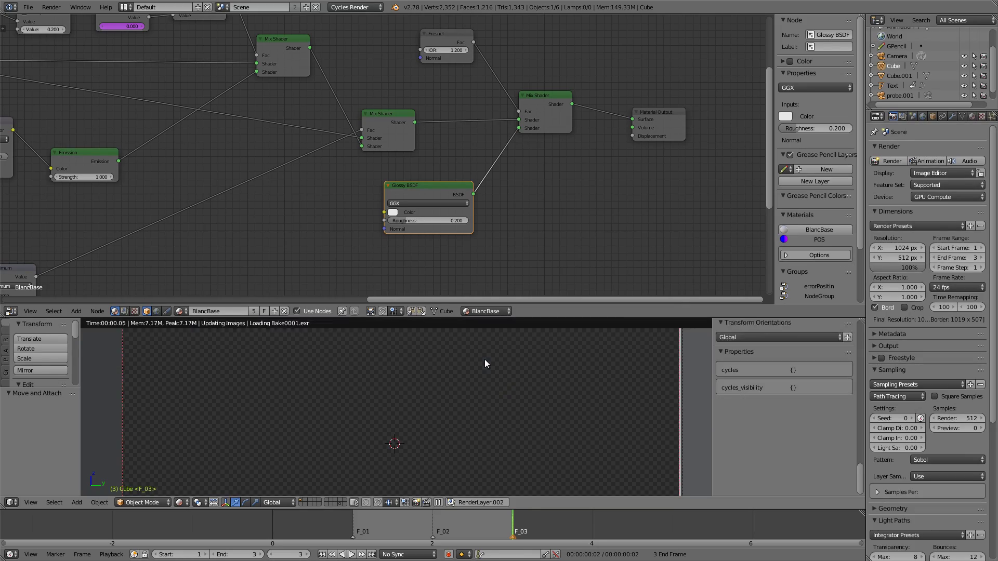
key("alt+F10")
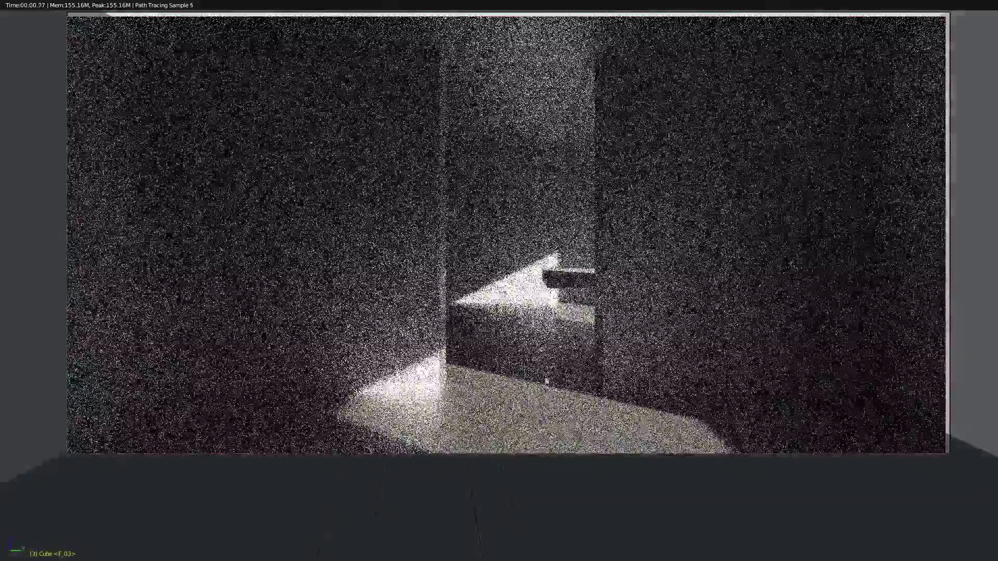
- Return to the split layout, switch the node editor to a 3D view and select the scenecontroller text
middle_click_drag(546, 380, 509, 469, "shift")
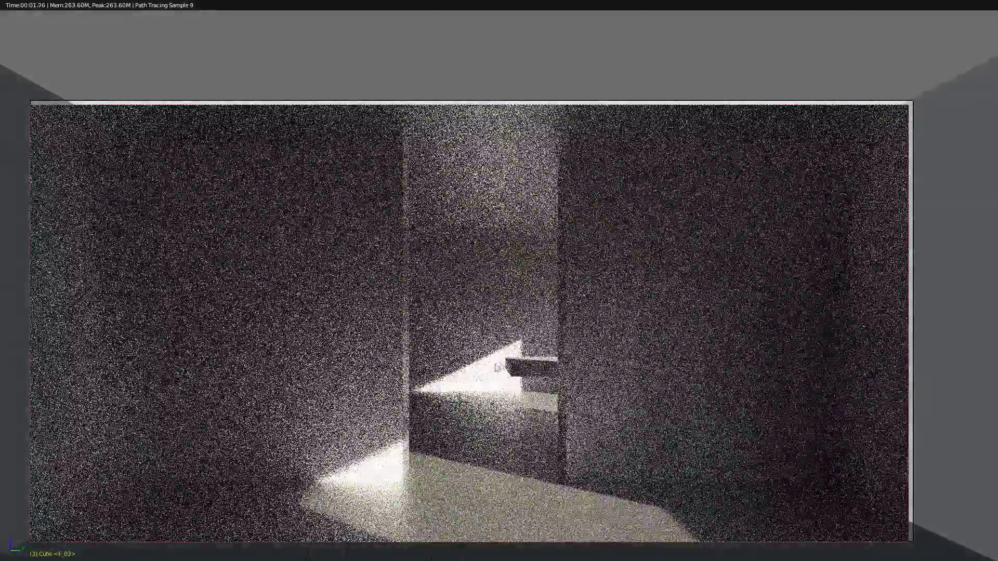
key("alt+F10")
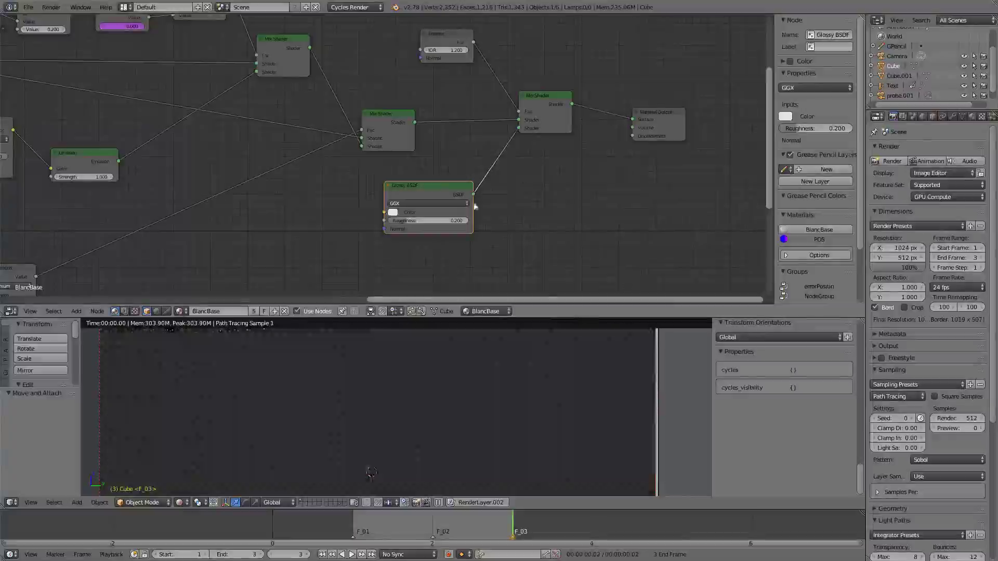
key("ctrl+alt+s")
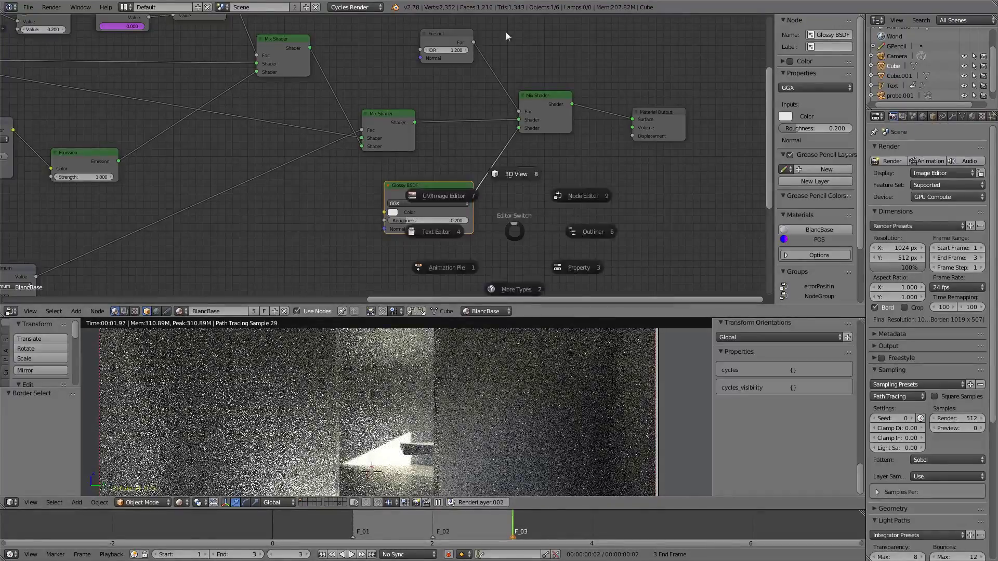
left_click(513, 175)
right_click(336, 169)
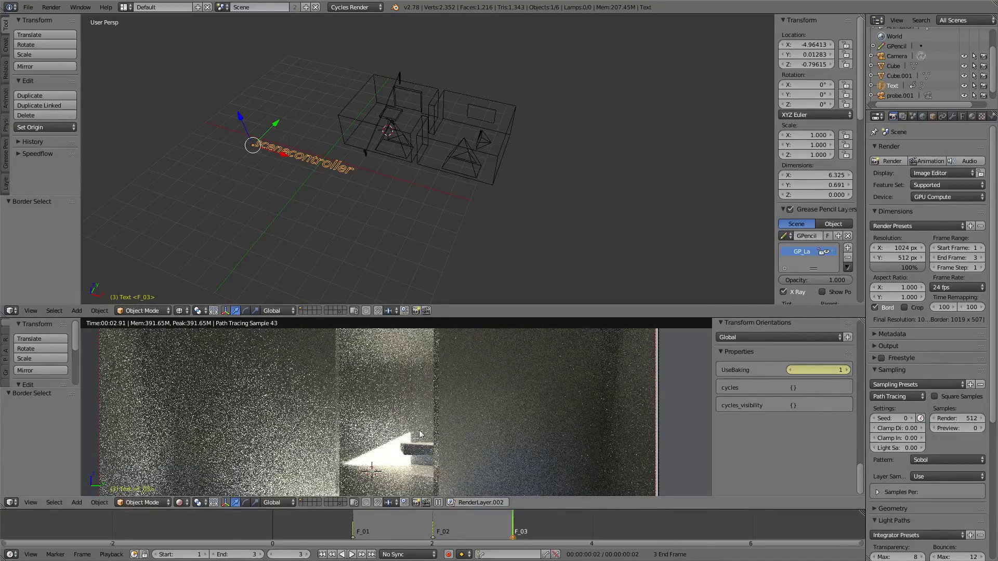
- Enlarge the rendered camera view to the full window and change it to a top view with solid shading
key("alt+F10")
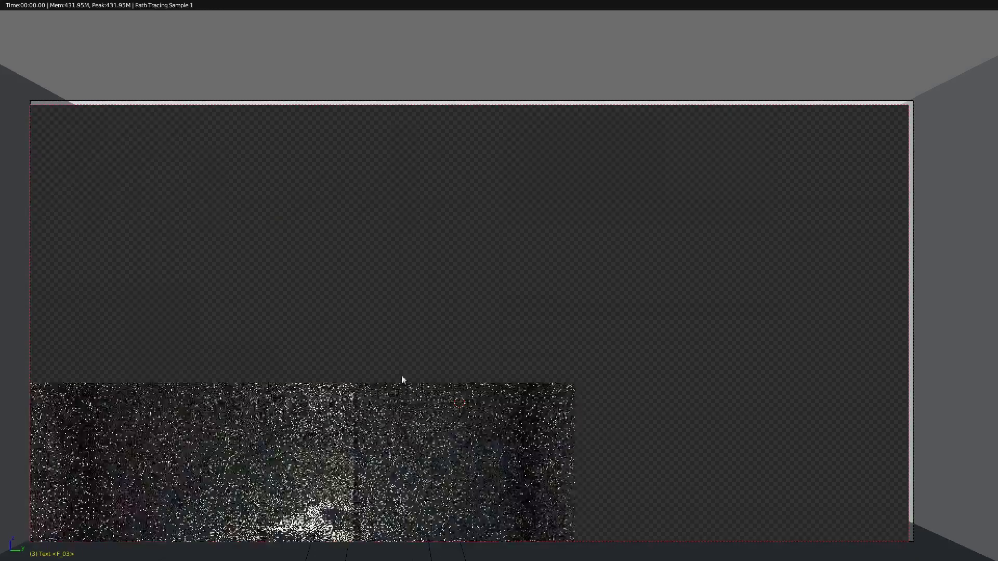
key("z")
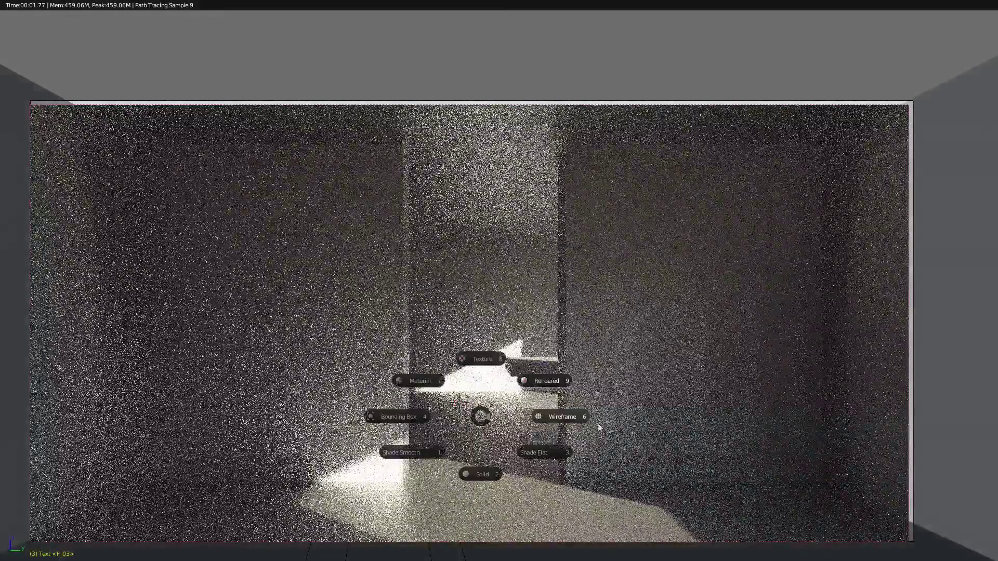
left_click(626, 428)
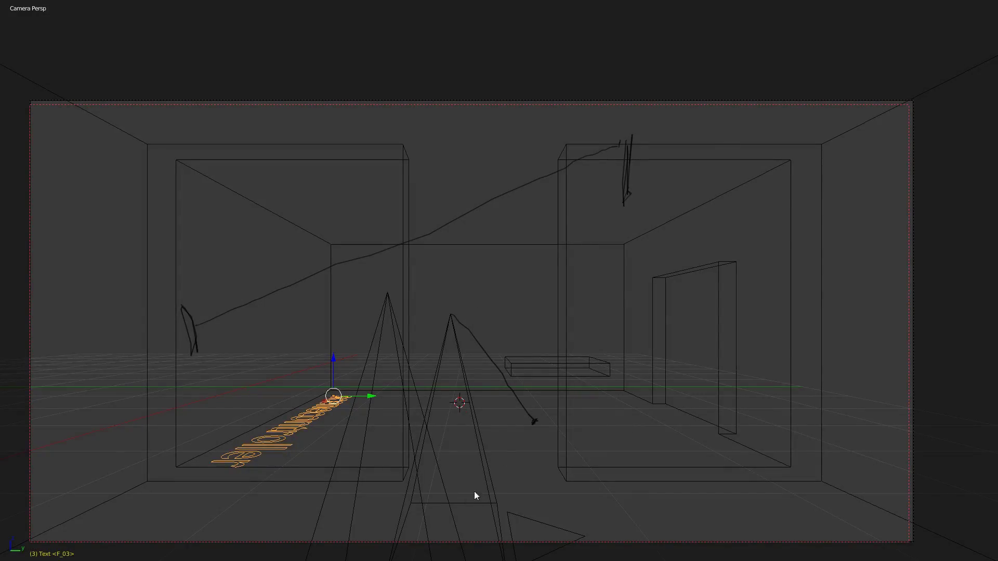
key("KP_7")
key("z")
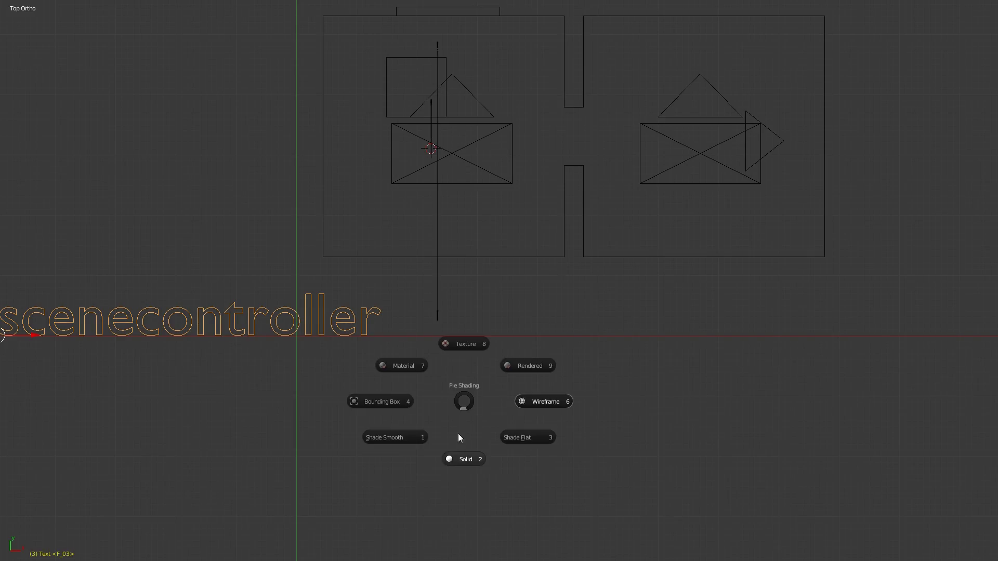
left_click(463, 459)
- Examine the two rooms and the scenecontroller text from above and from the side in solid shading, and restore the split layout
key("z")
left_click(514, 383)
scroll(520, 333, "down", 2)
middle_click_drag(544, 344, 497, 326)
mouse_move(560, 361)
middle_mouse_down()
mouse_move(564, 370)
mouse_move(510, 376)
middle_mouse_up()
key("z")
left_click(505, 436)
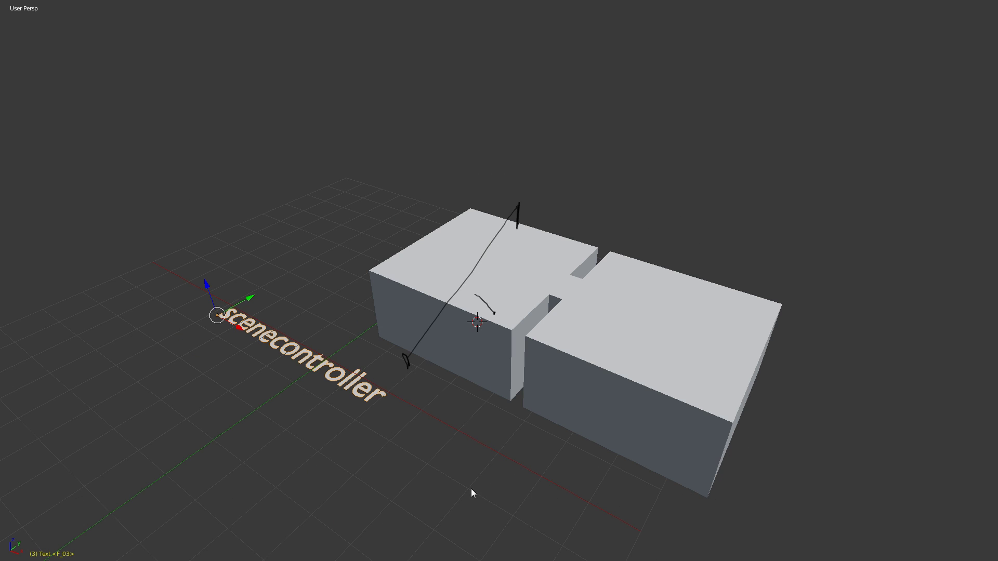
middle_click_drag(486, 482, 496, 319)
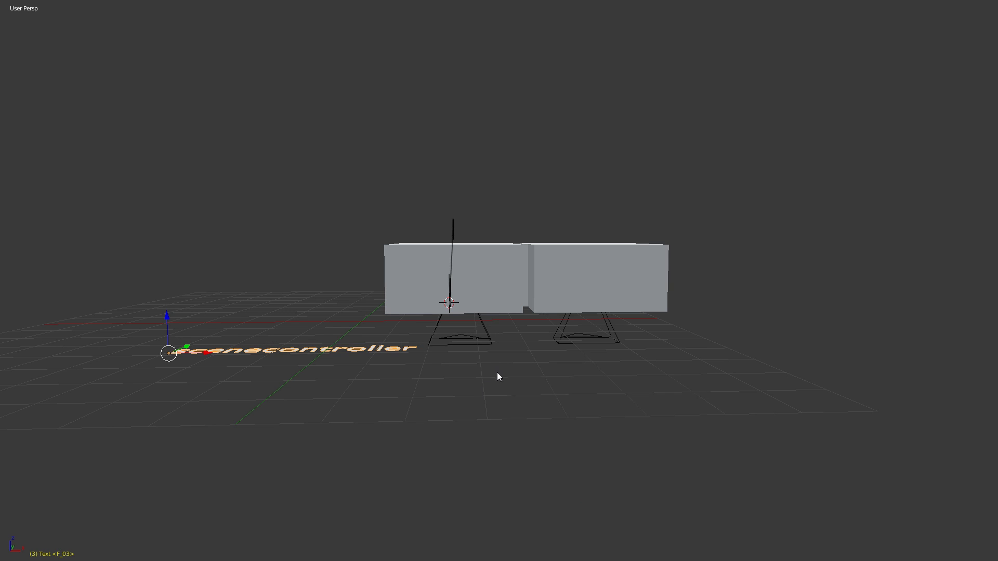
key("alt+F10")
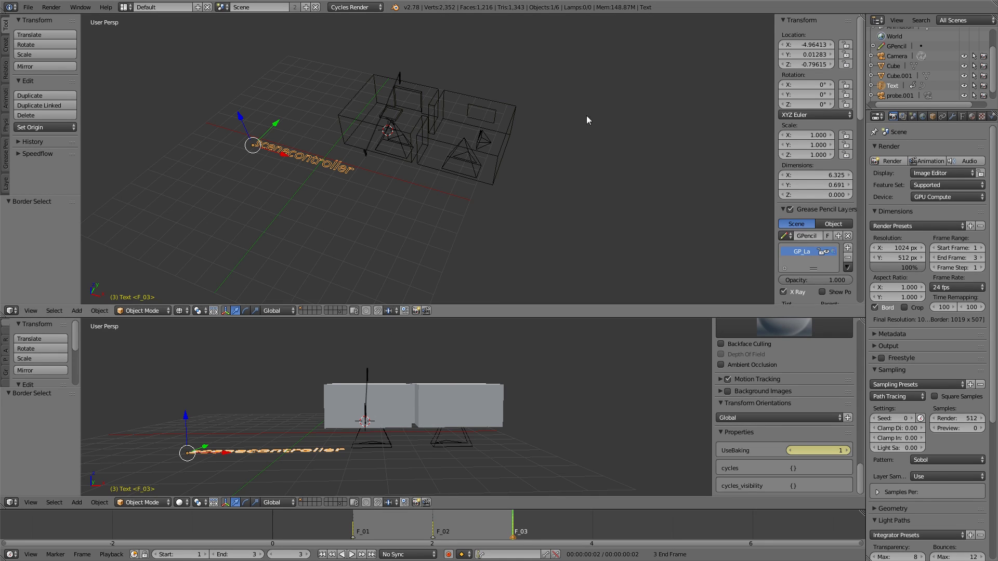
- Deselect the text and pick the probe.001 object in the first room of the wireframe view
key("a")
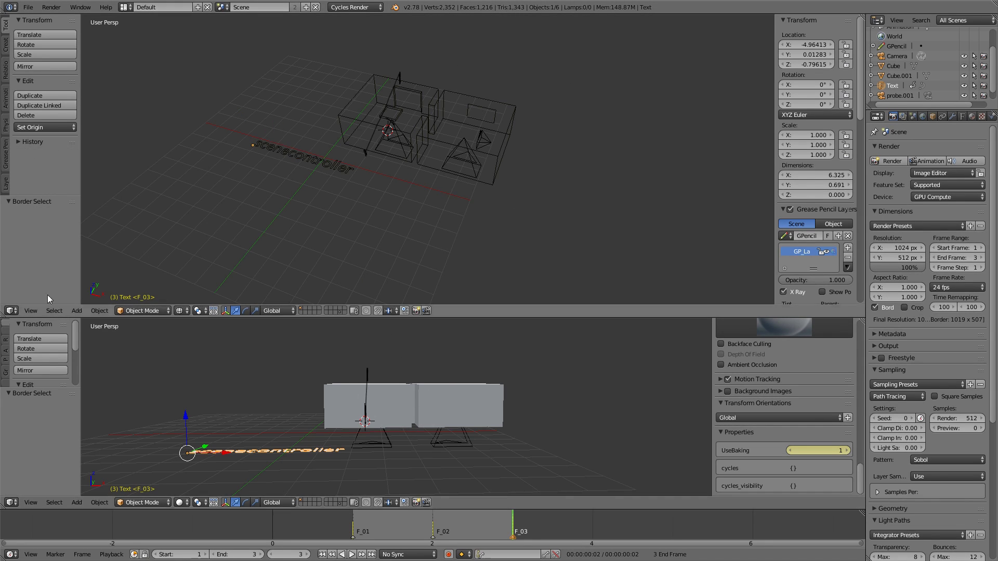
scroll(504, 217, "up", 3)
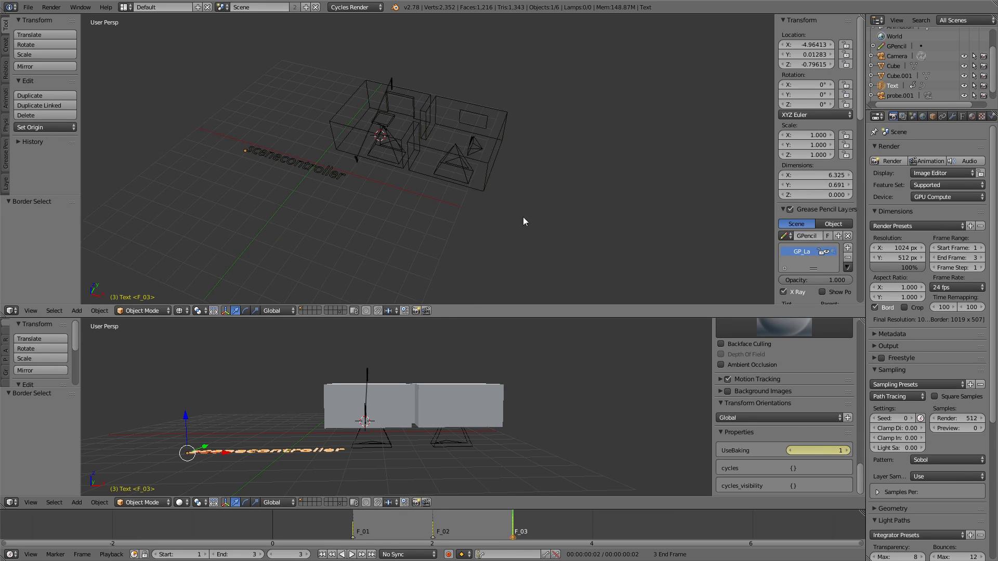
scroll(528, 195, "up", 2)
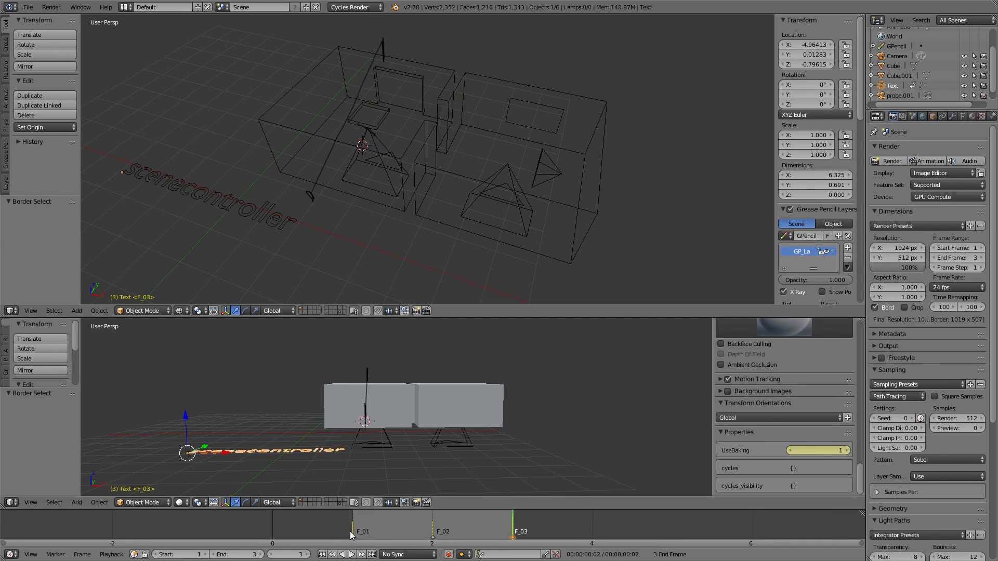
right_click(468, 211)
right_click(420, 221)
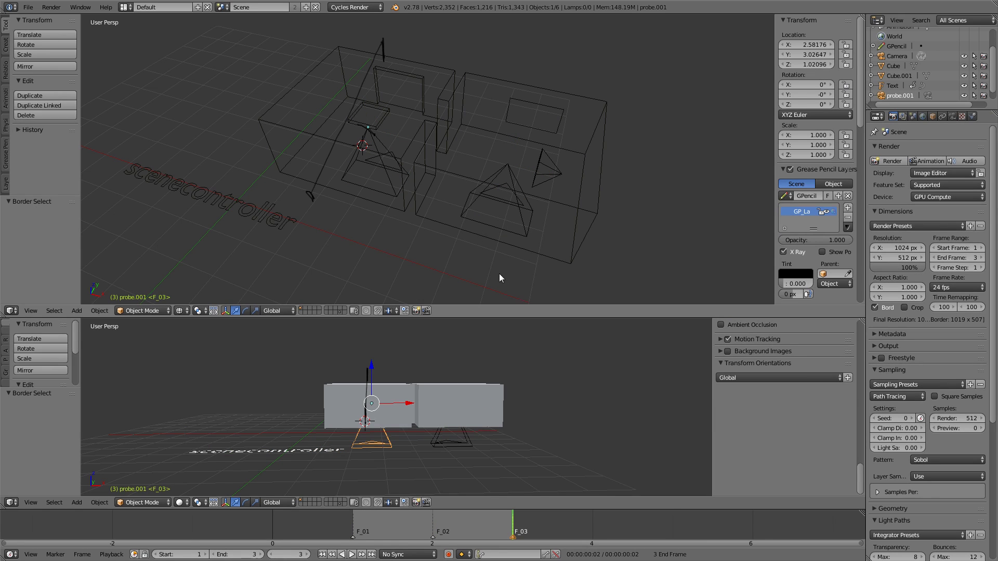
right_click(526, 227)
right_click(387, 183)
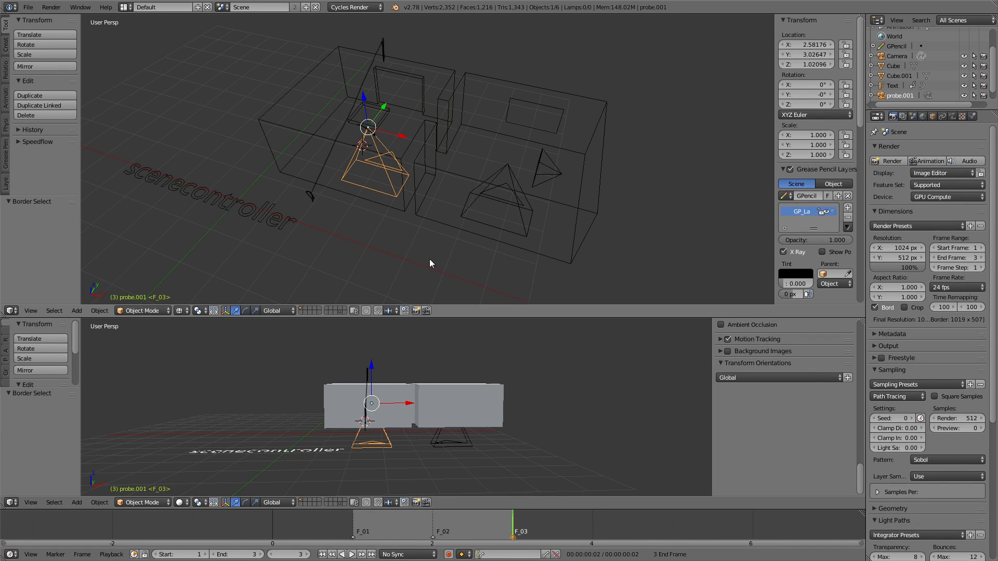
- Clear the probe selection, select the scenecontroller text to view its UseBaking property, and deselect everything
key("a")
key("b")
left_click_drag(308, 209, 214, 271)
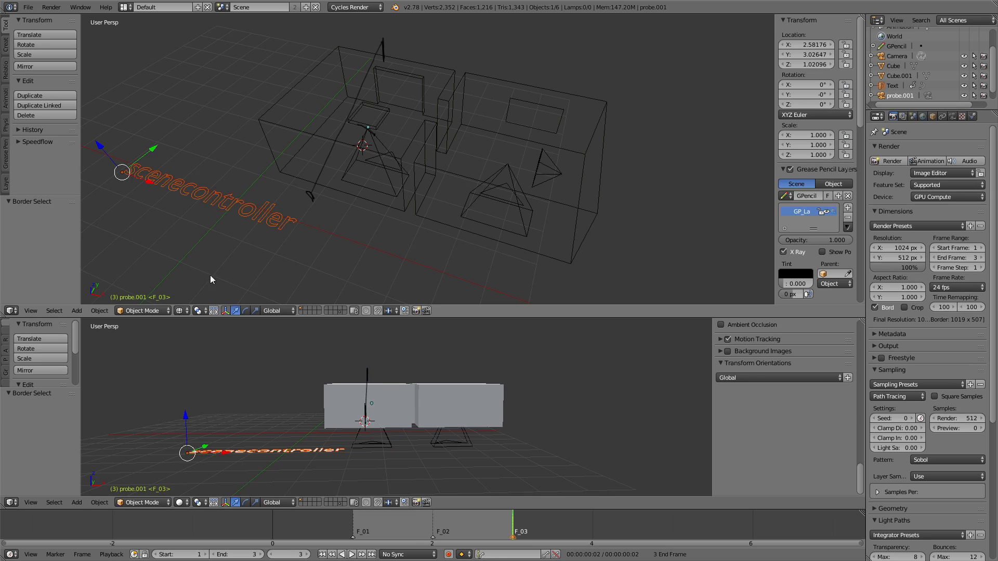
right_click(283, 217)
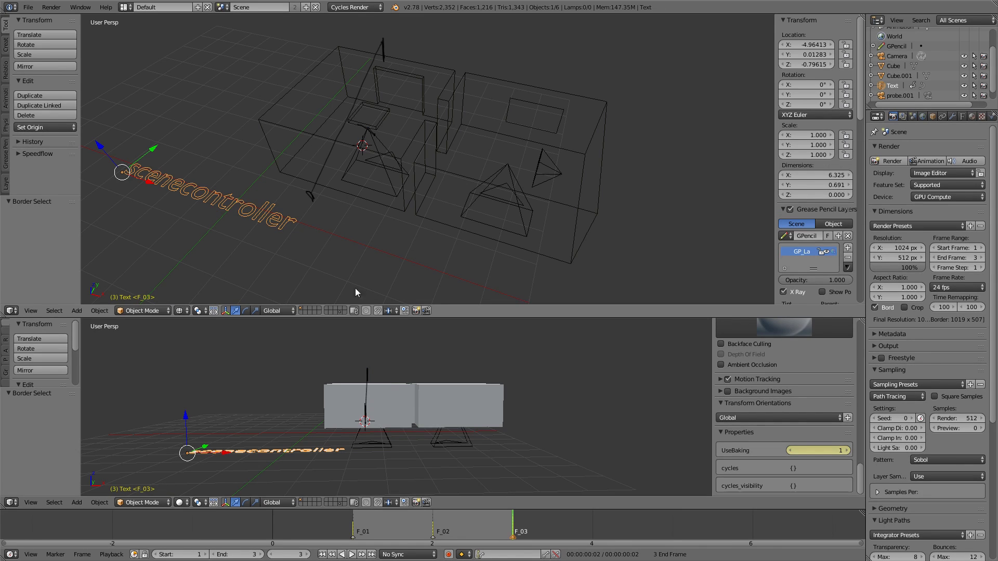
key("a")
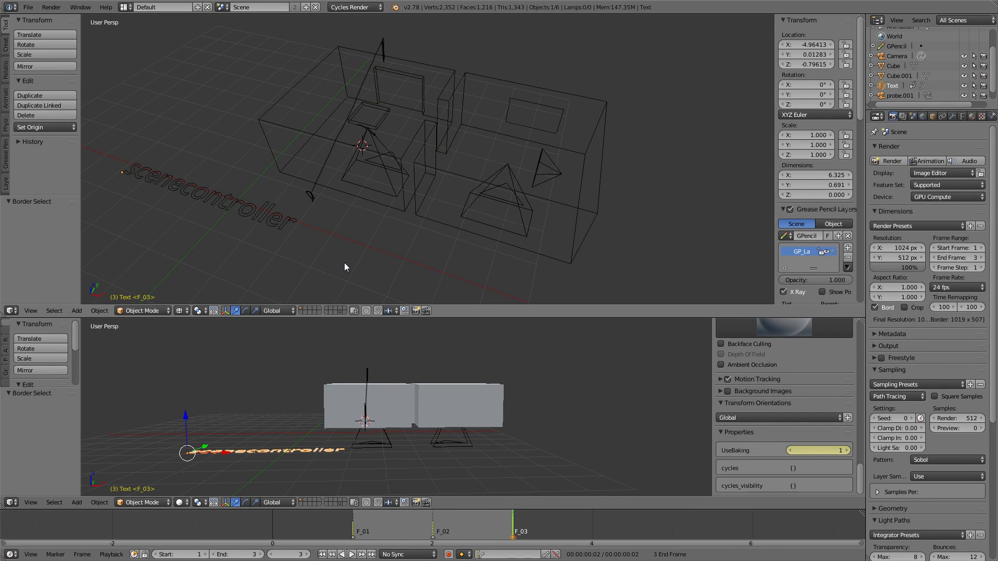